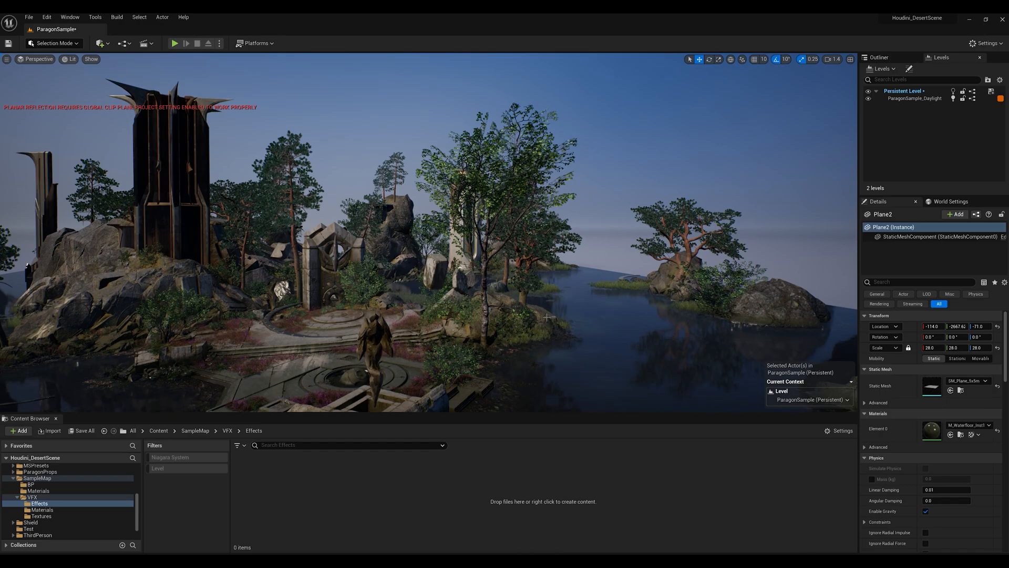
Select the tall green-leaved tree beside the water in the level and frame it up close
{"action": "key", "text": "w"}
{"action": "right_click_drag", "start_coordinate": [552, 318], "coordinate": [573, 315]}
{"action": "key", "text": "s"}
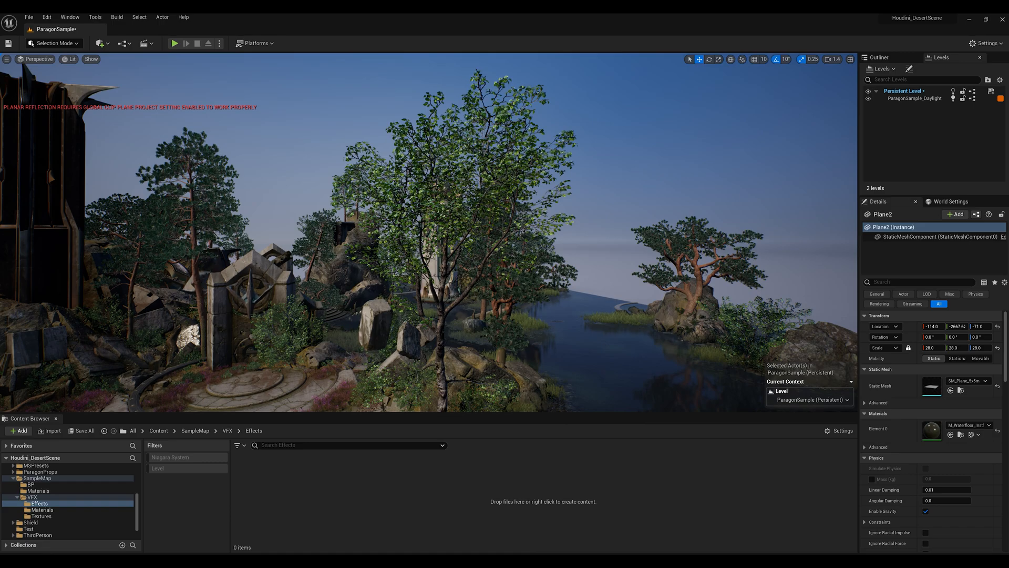
{"action": "left_click", "coordinate": [441, 310]}
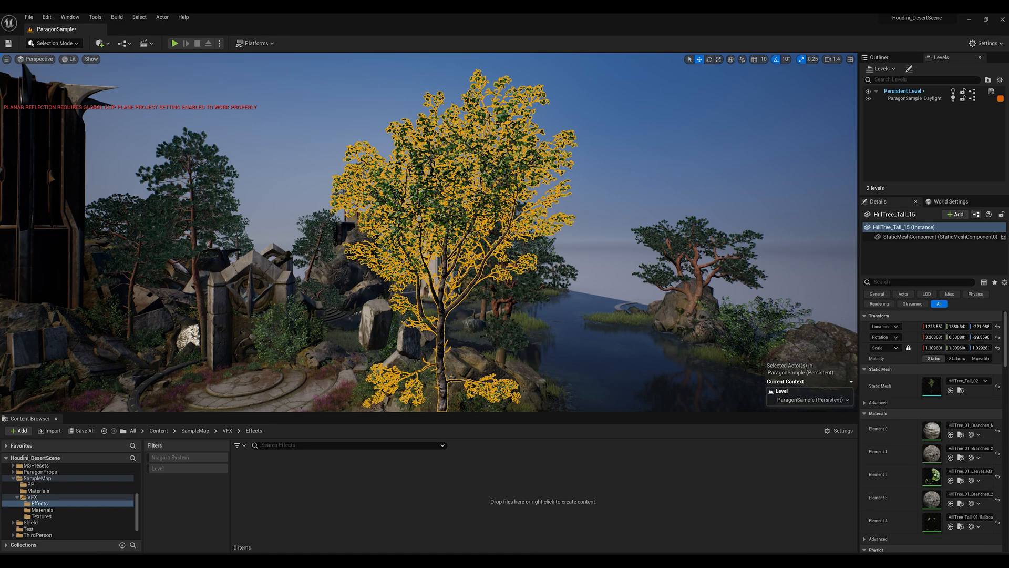
{"action": "right_click_drag", "start_coordinate": [441, 310], "coordinate": [419, 279]}
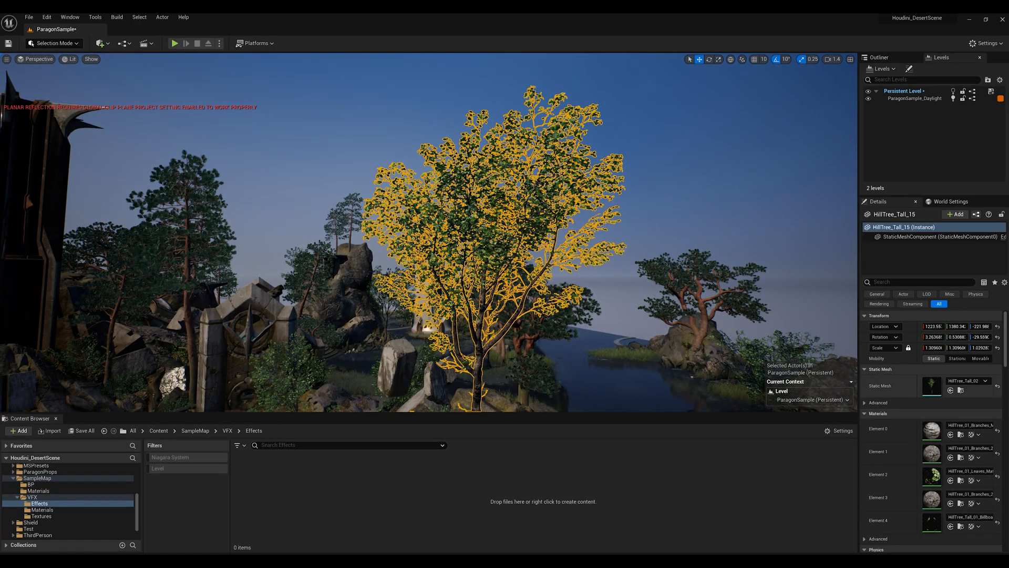
{"action": "left_click", "coordinate": [656, 194]}
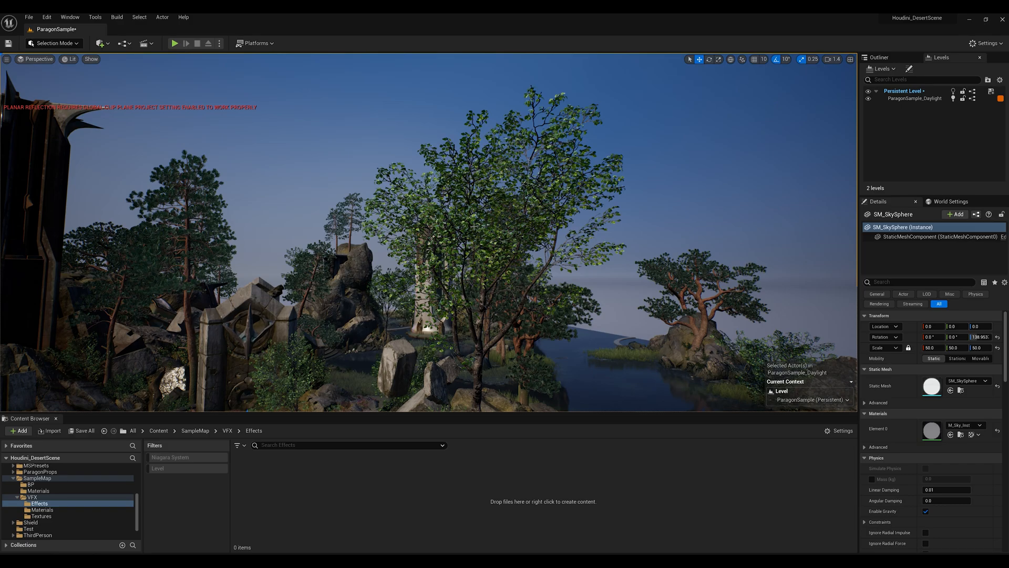
{"action": "left_click", "coordinate": [496, 259]}
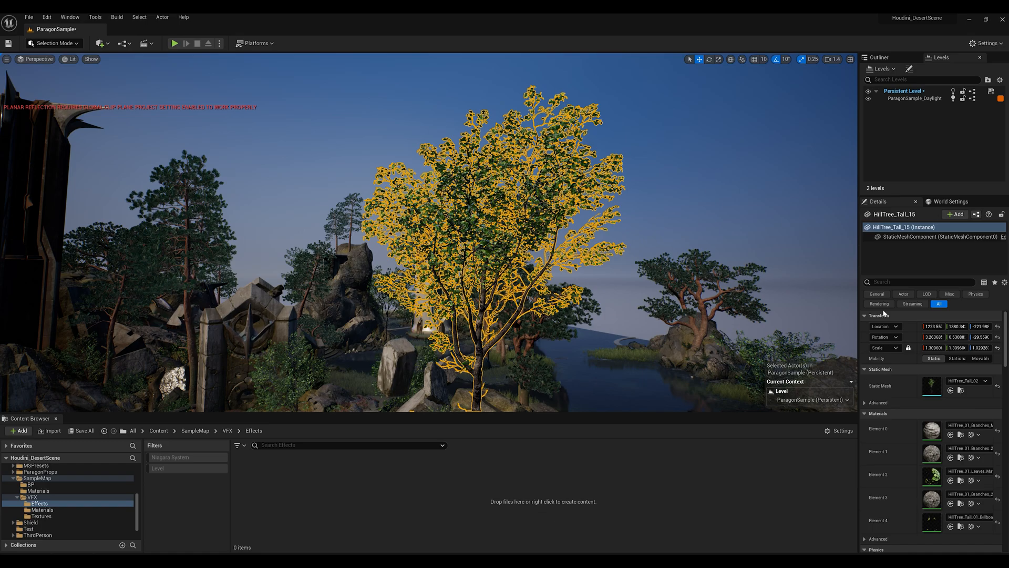
{"action": "right_click_drag", "start_coordinate": [695, 254], "coordinate": [771, 353]}
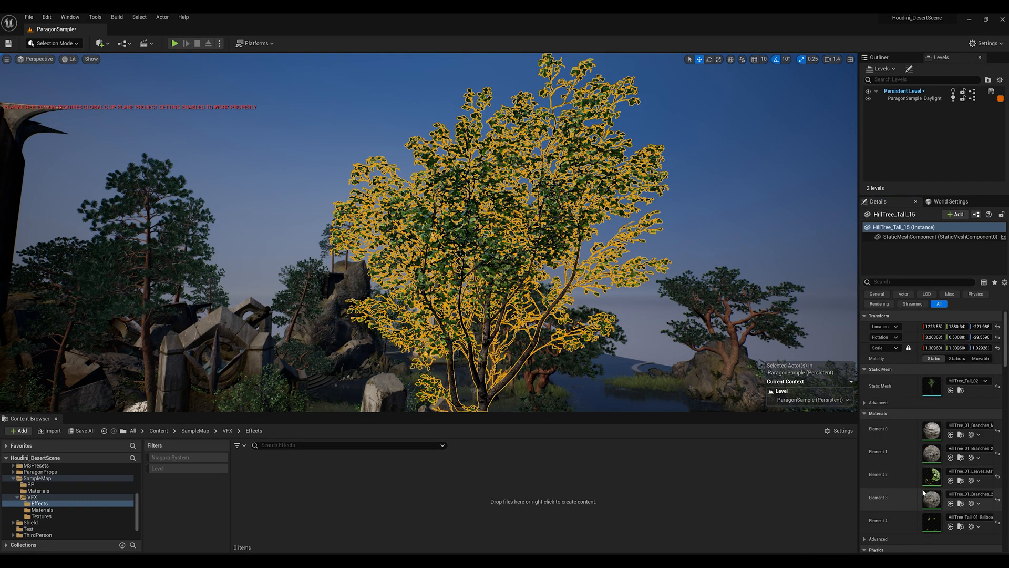
Open the tree's HillTree_01_Leaves_Mat2 material and select the Texture Sample node that feeds SpeedTreeColorVariation
{"action": "double_click", "coordinate": [932, 475]}
{"action": "left_click_drag", "start_coordinate": [670, 190], "coordinate": [592, 191]}
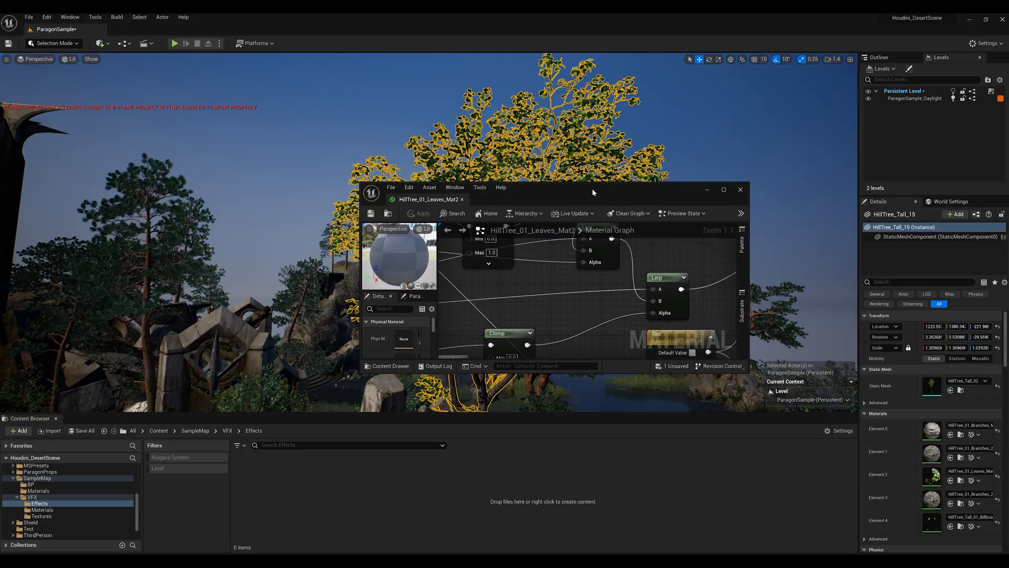
{"action": "double_click", "coordinate": [593, 191]}
{"action": "right_click_drag", "start_coordinate": [372, 329], "coordinate": [966, 390]}
{"action": "right_click_drag", "start_coordinate": [225, 263], "coordinate": [470, 307]}
{"action": "right_click_drag", "start_coordinate": [388, 311], "coordinate": [370, 255]}
{"action": "left_click", "coordinate": [457, 263]}
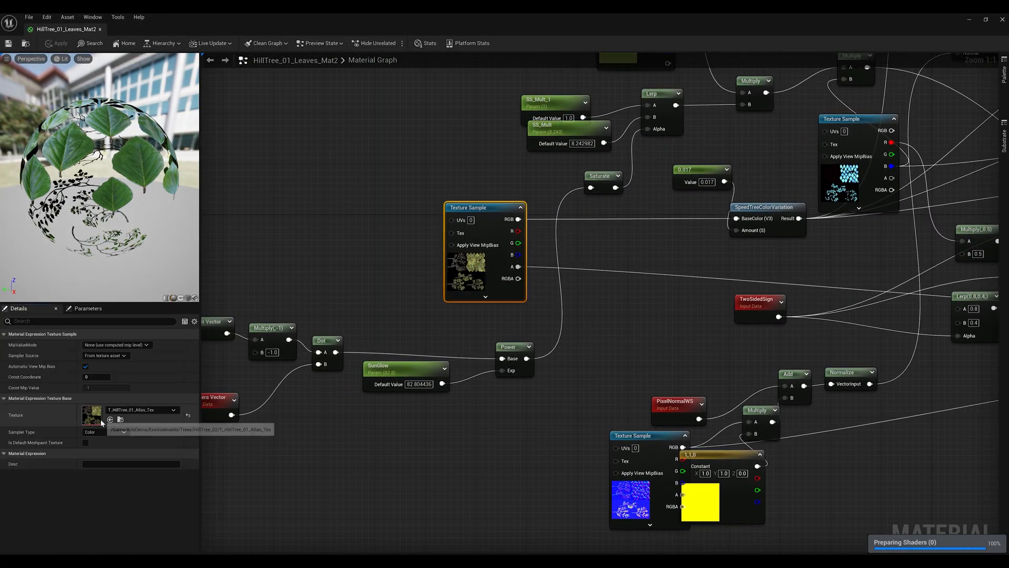
Open the T_HillTree_01_Atlas_Tex texture used by the node and examine its leaves and branches
{"action": "double_click", "coordinate": [91, 415]}
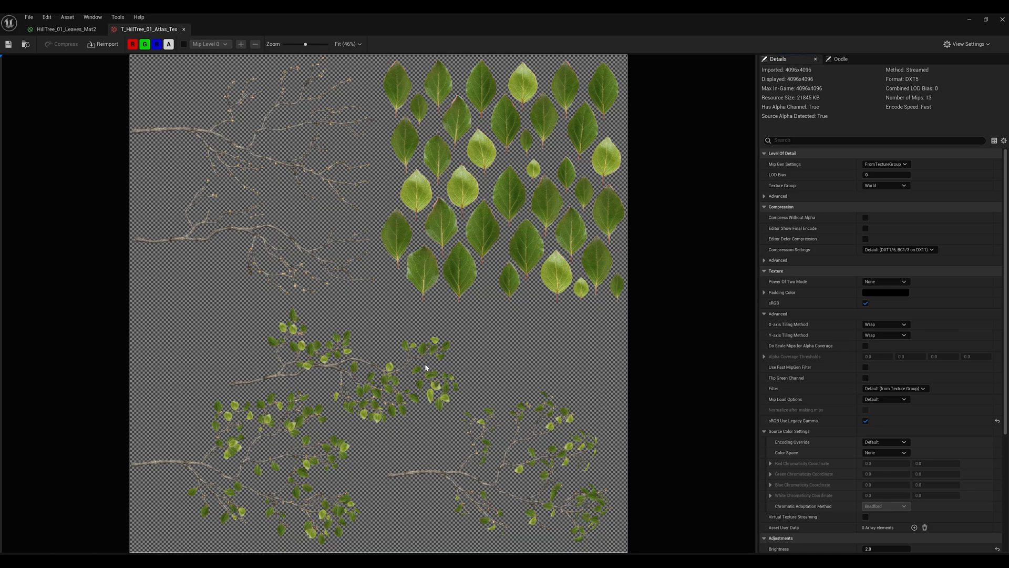
{"action": "scroll", "coordinate": [399, 407], "scroll_direction": "up", "scroll_amount": 3}
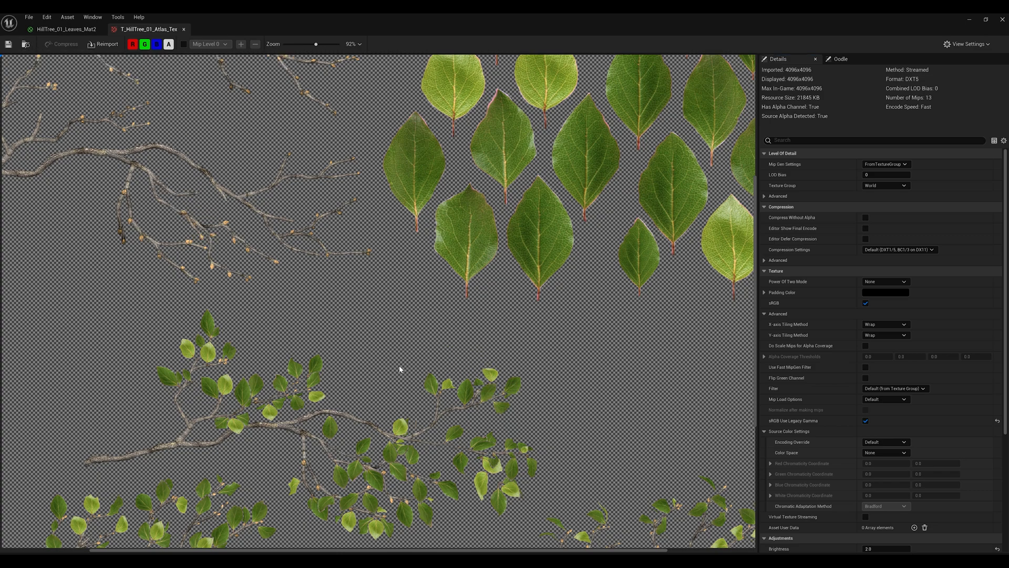
{"action": "left_click_drag", "start_coordinate": [848, 20], "coordinate": [582, 66]}
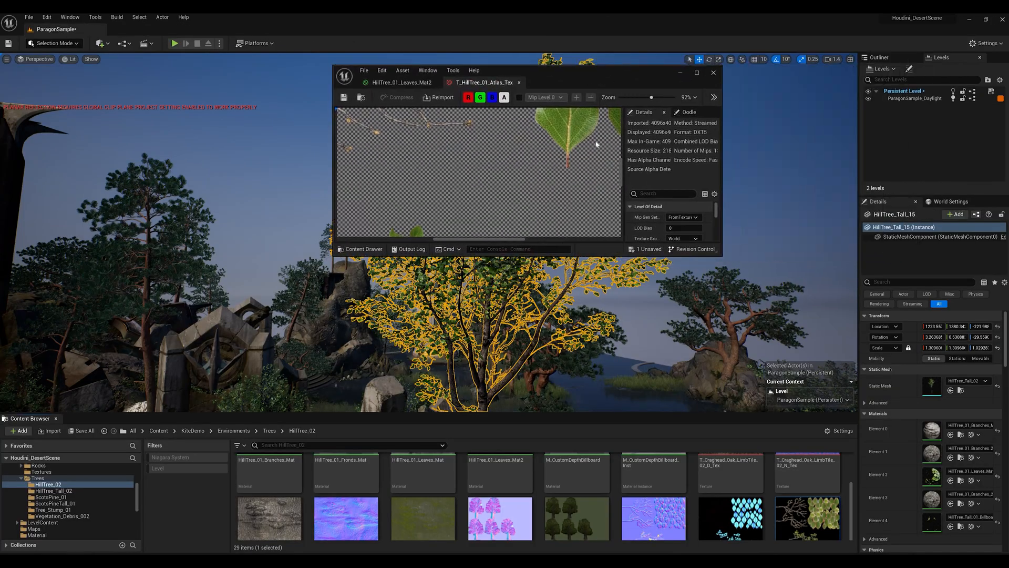
Open the HillTree_01_Atlas_Tex texture from the HillTree_02 folder and check its full leaf layout
{"action": "left_click_drag", "start_coordinate": [688, 413], "coordinate": [688, 261]}
{"action": "scroll", "coordinate": [695, 466], "scroll_direction": "up", "scroll_amount": 2}
{"action": "left_click", "coordinate": [659, 340]}
{"action": "double_click", "coordinate": [659, 340]}
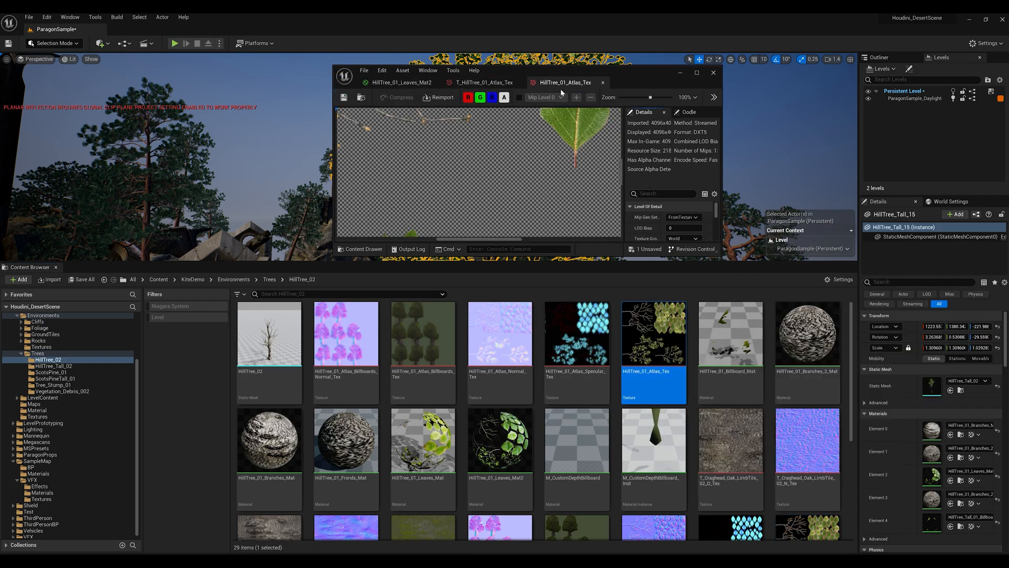
{"action": "double_click", "coordinate": [605, 71]}
{"action": "scroll", "coordinate": [653, 310], "scroll_direction": "down", "scroll_amount": 5}
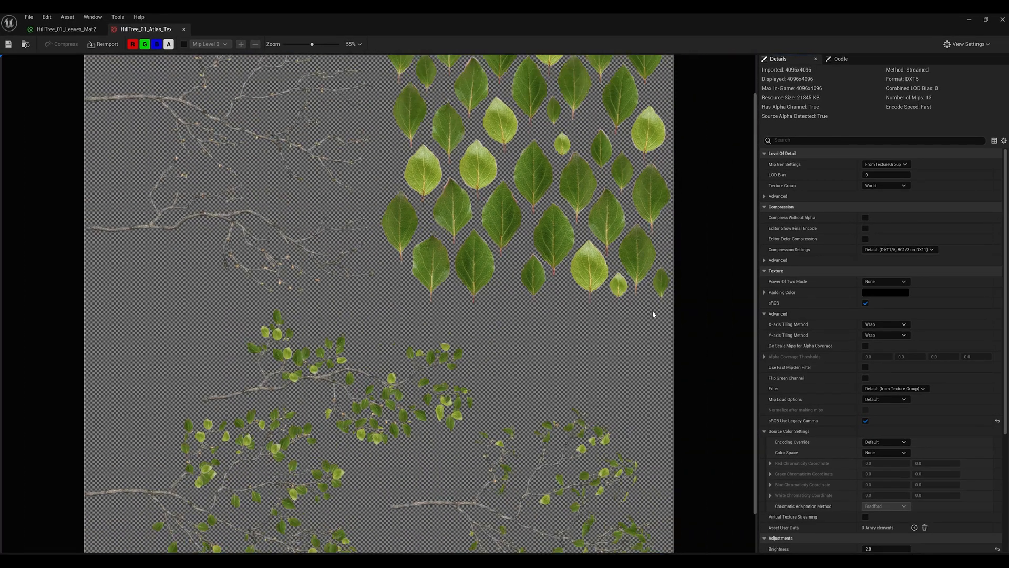
{"action": "double_click", "coordinate": [420, 19]}
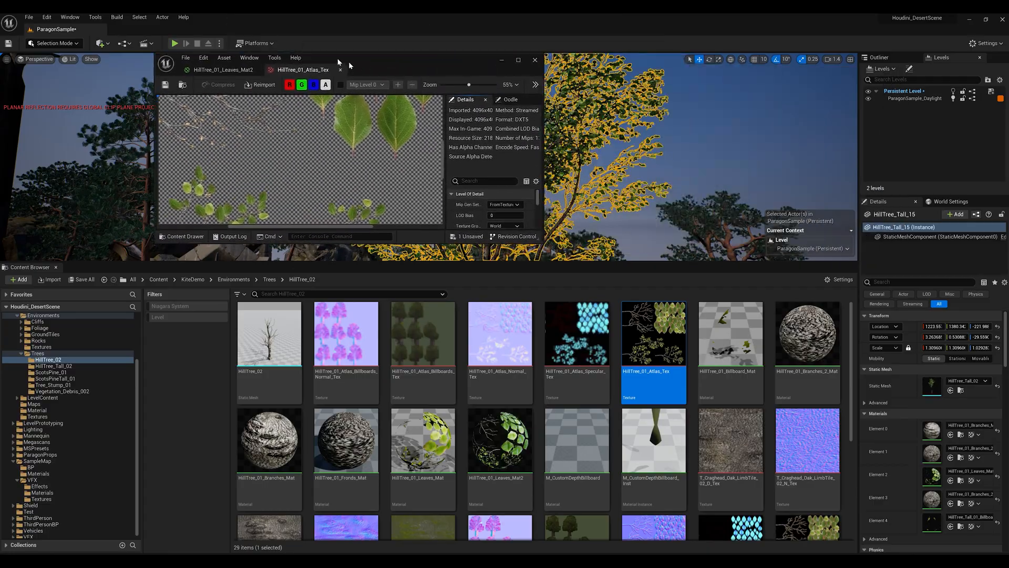
Export the HillTree_01_Atlas_Tex texture as a Targa (TGA) file to the Export folder on the Desktop
{"action": "right_click", "coordinate": [658, 347]}
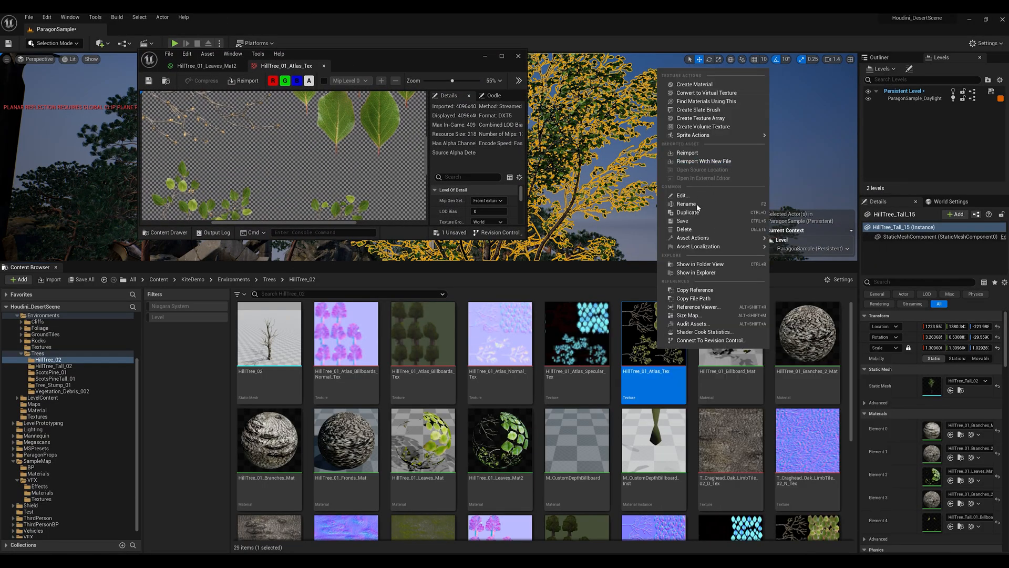
{"action": "mouse_move", "coordinate": [705, 237]}
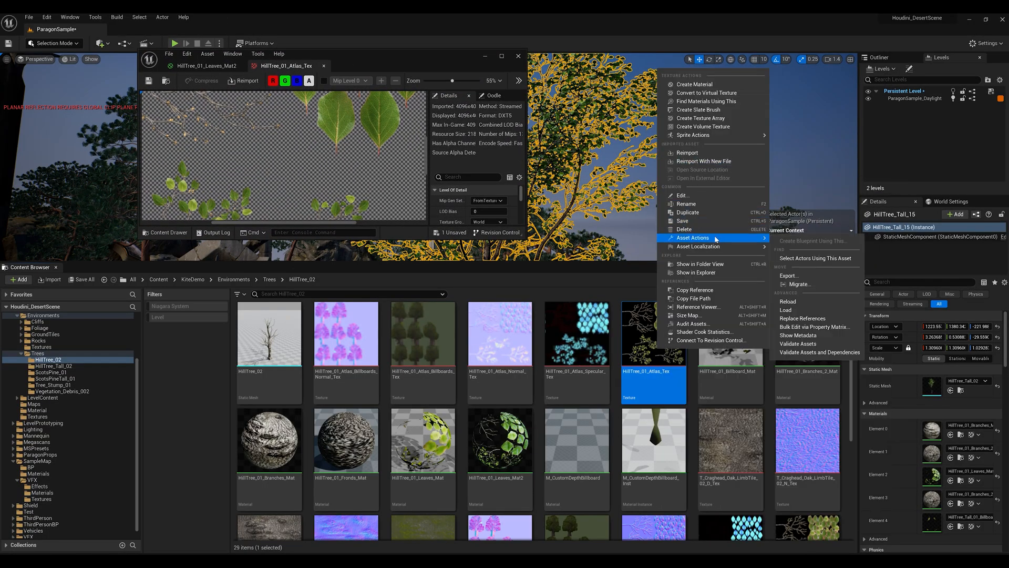
{"action": "left_click", "coordinate": [787, 276]}
{"action": "left_click", "coordinate": [98, 217]}
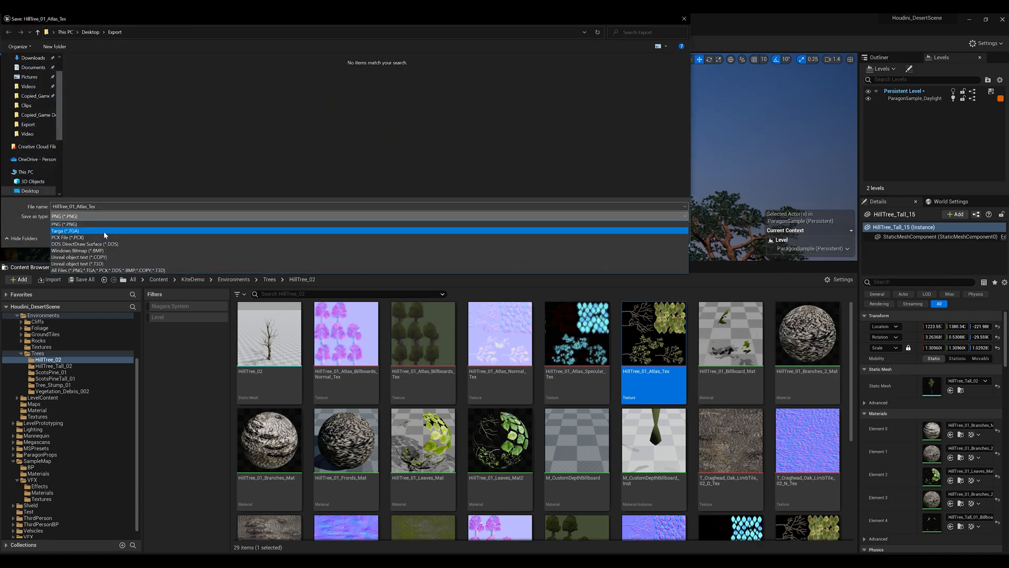
{"action": "left_click", "coordinate": [104, 232]}
{"action": "left_click", "coordinate": [624, 239]}
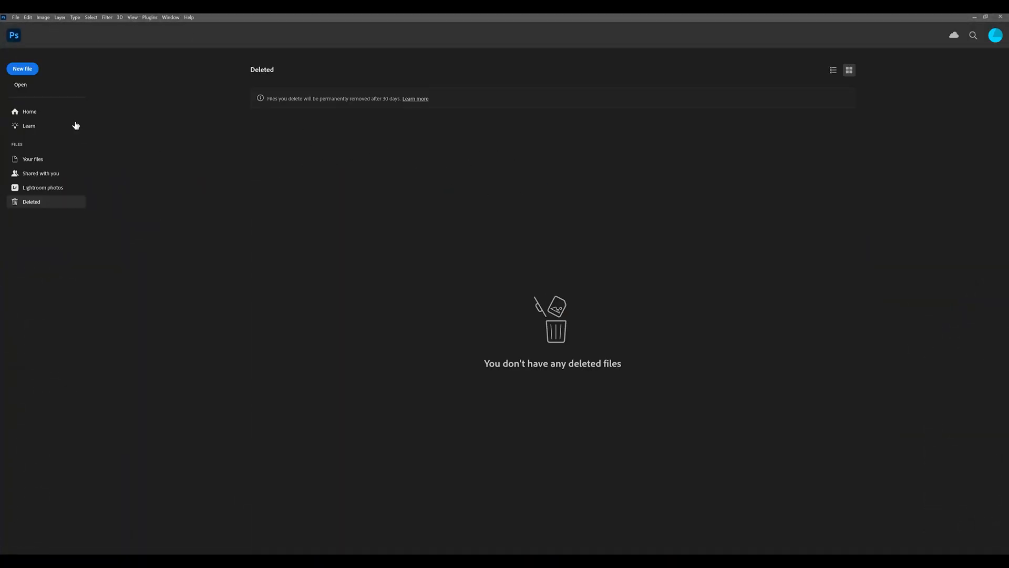
Switch to Photoshop, open the exported HillTree_01_Atlas_Tex.TGA file and examine the leaves up close
{"action": "left_click", "coordinate": [22, 85]}
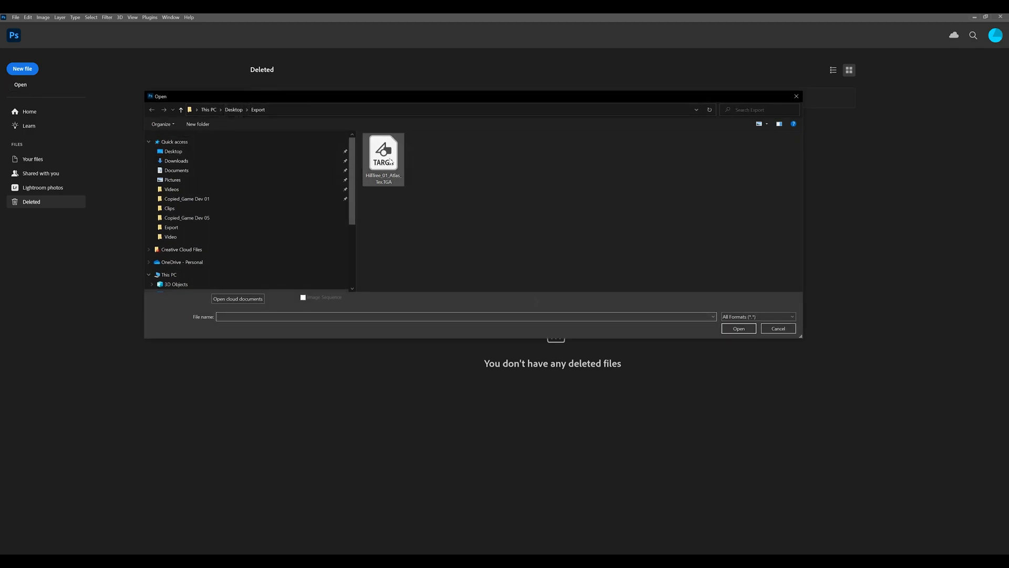
{"action": "double_click", "coordinate": [391, 165]}
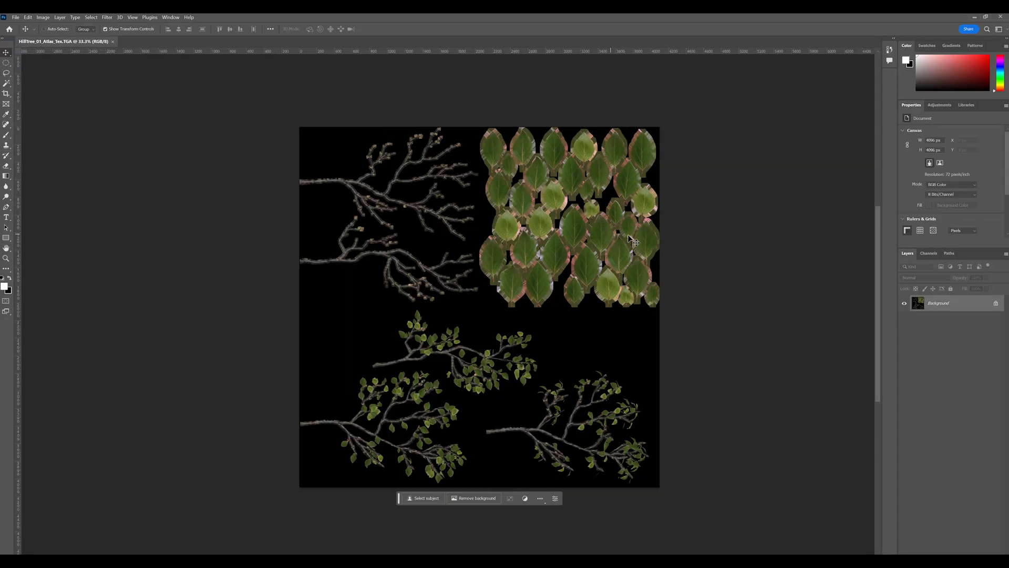
{"action": "scroll", "coordinate": [710, 242], "scroll_direction": "up", "scroll_amount": 4, "text": "alt"}
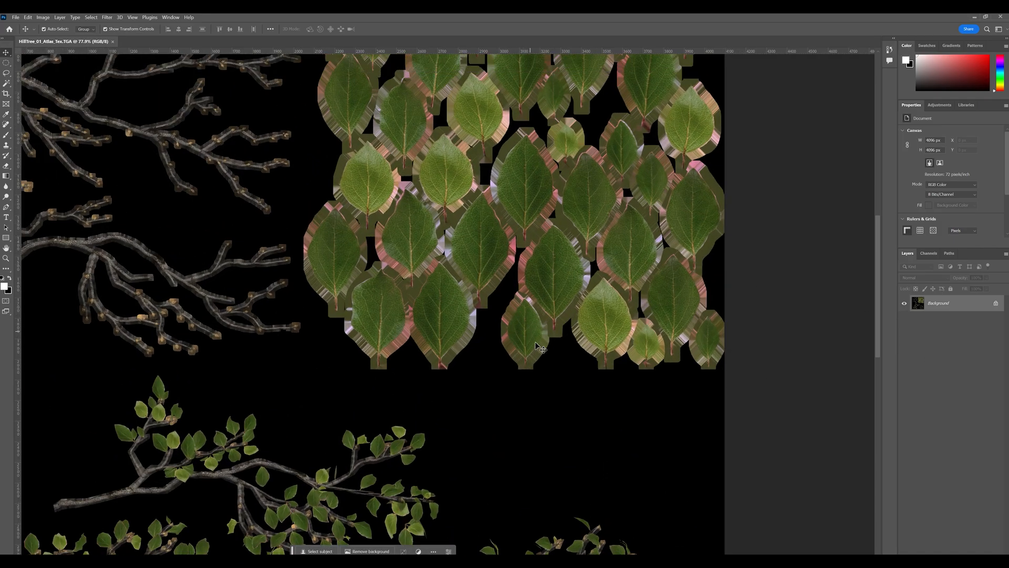
{"action": "scroll", "coordinate": [399, 352], "scroll_direction": "down", "scroll_amount": 3}
{"action": "scroll", "coordinate": [399, 355], "scroll_direction": "down", "scroll_amount": 2}
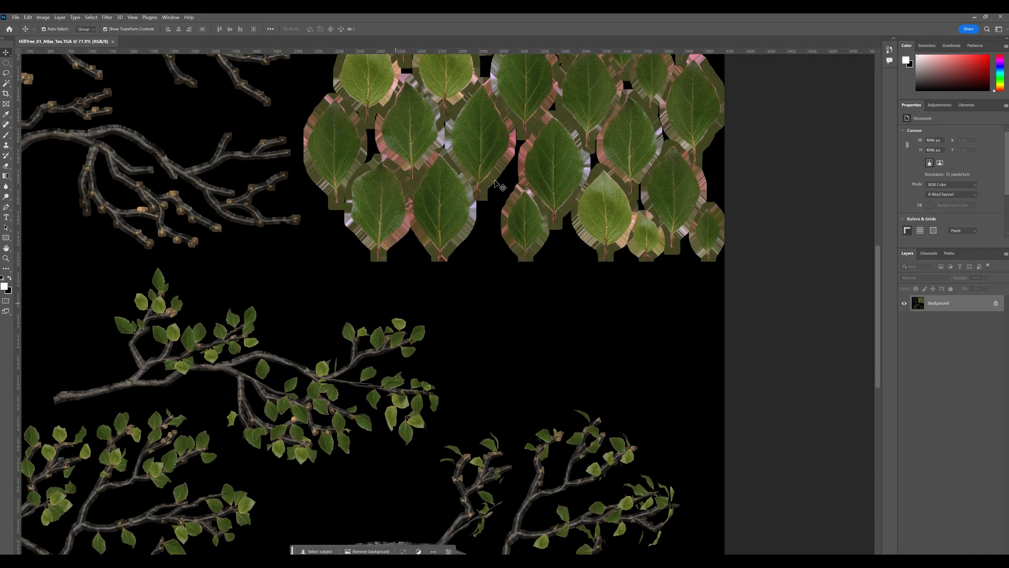
Display only the atlas image's Alpha 1 channel and look closely at the leaf masks
{"action": "left_click", "coordinate": [930, 253]}
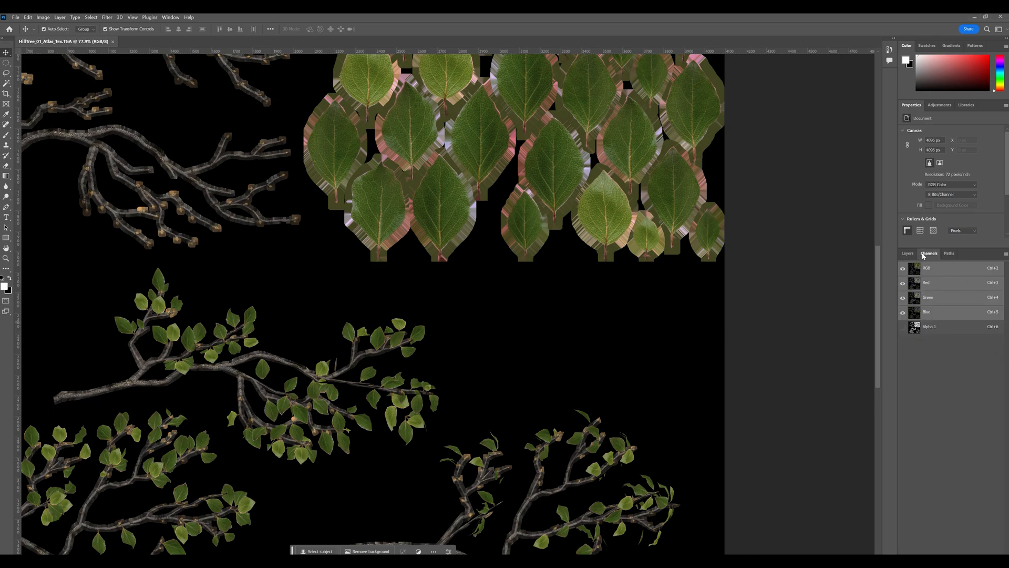
{"action": "left_click", "coordinate": [929, 327]}
{"action": "key", "text": "ctrl+0"}
{"action": "scroll", "coordinate": [525, 238], "scroll_direction": "up", "scroll_amount": 3, "text": "alt"}
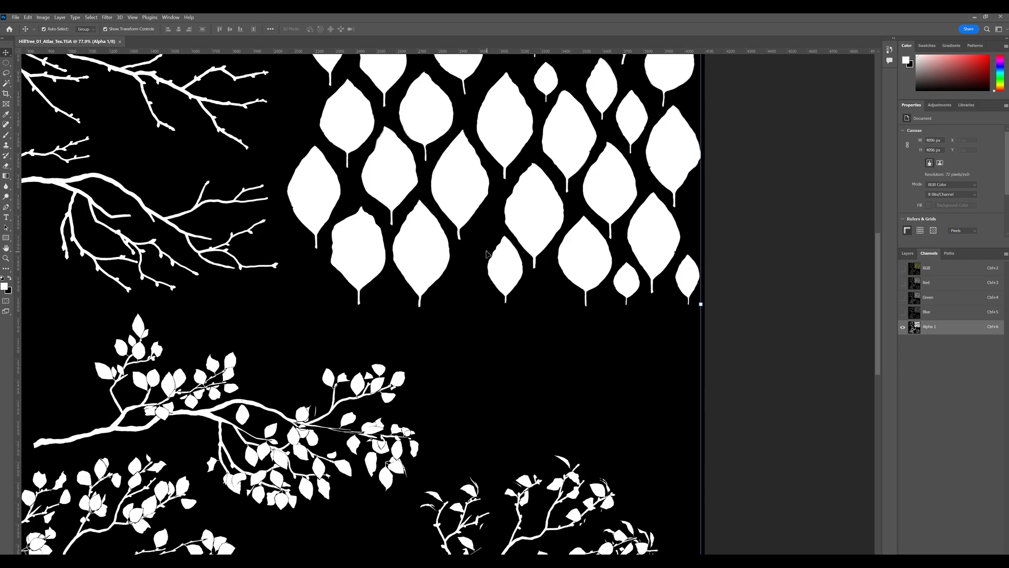
Create a new 256 x 256 pixel Grayscale document at 72.009 pixels/inch with a white background
{"action": "left_click", "coordinate": [16, 18]}
{"action": "left_click", "coordinate": [38, 26]}
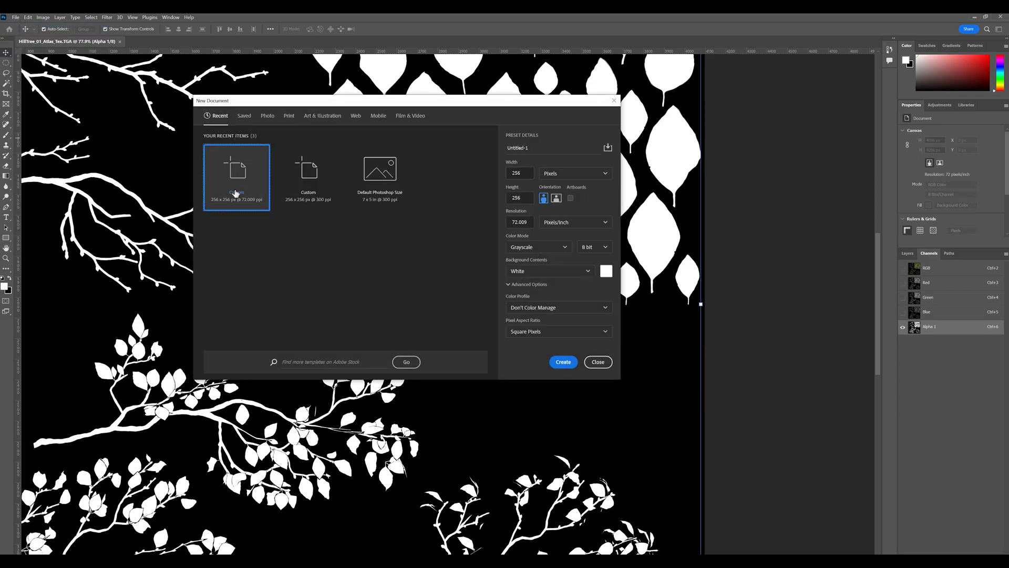
{"action": "double_click", "coordinate": [529, 174]}
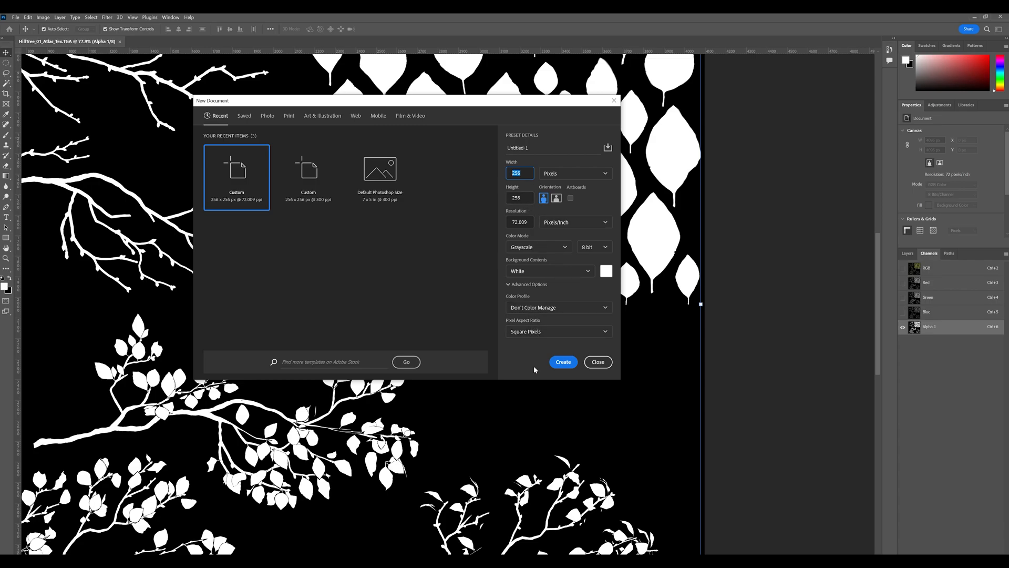
{"action": "left_click", "coordinate": [568, 363]}
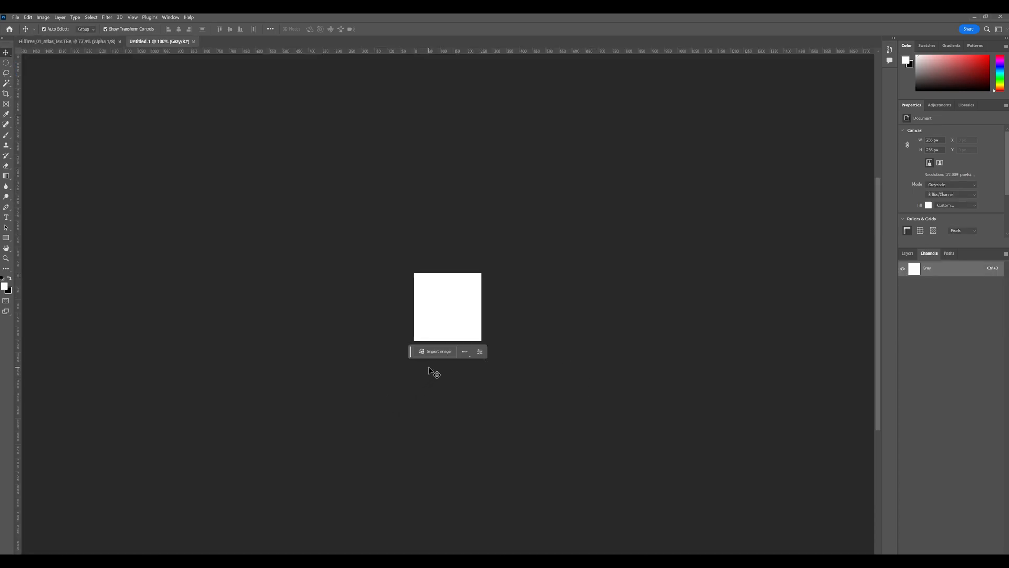
{"action": "scroll", "coordinate": [439, 352], "scroll_direction": "up", "scroll_amount": 2, "text": "ctrl"}
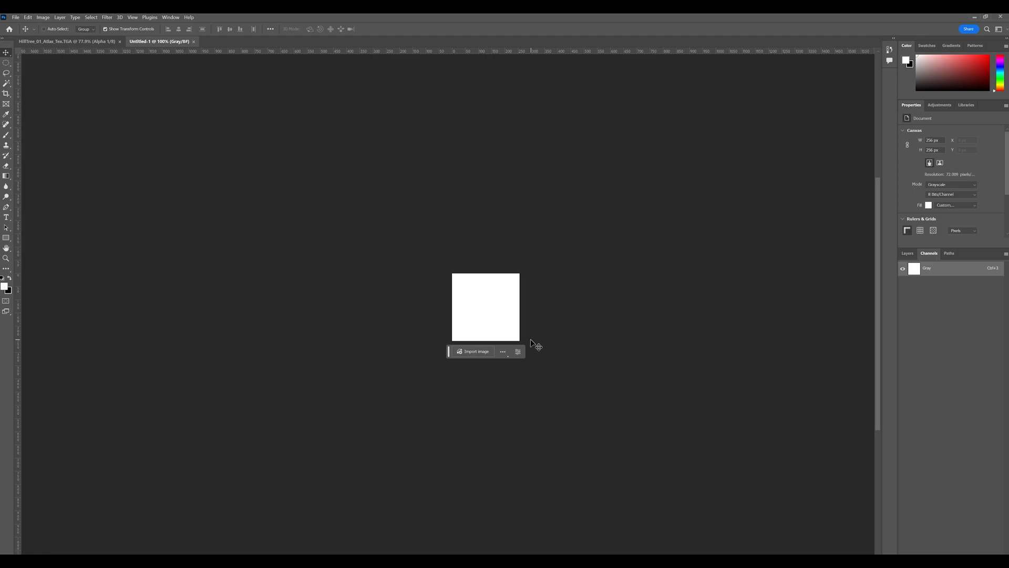
{"action": "scroll", "coordinate": [534, 344], "scroll_direction": "down", "scroll_amount": 2, "text": "ctrl"}
{"action": "scroll", "coordinate": [418, 317], "scroll_direction": "up", "scroll_amount": 5, "text": "alt"}
{"action": "scroll", "coordinate": [418, 319], "scroll_direction": "down", "scroll_amount": 2, "text": "alt"}
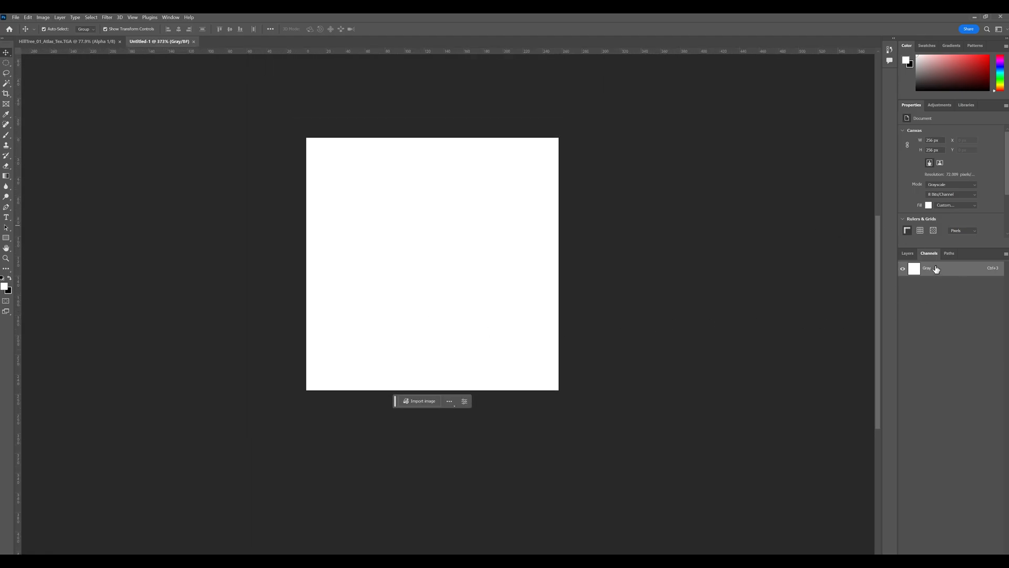
Convert the new document to RGB Color and add an alpha channel to it
{"action": "left_click", "coordinate": [43, 17]}
{"action": "mouse_move", "coordinate": [43, 26]}
{"action": "left_click", "coordinate": [134, 54]}
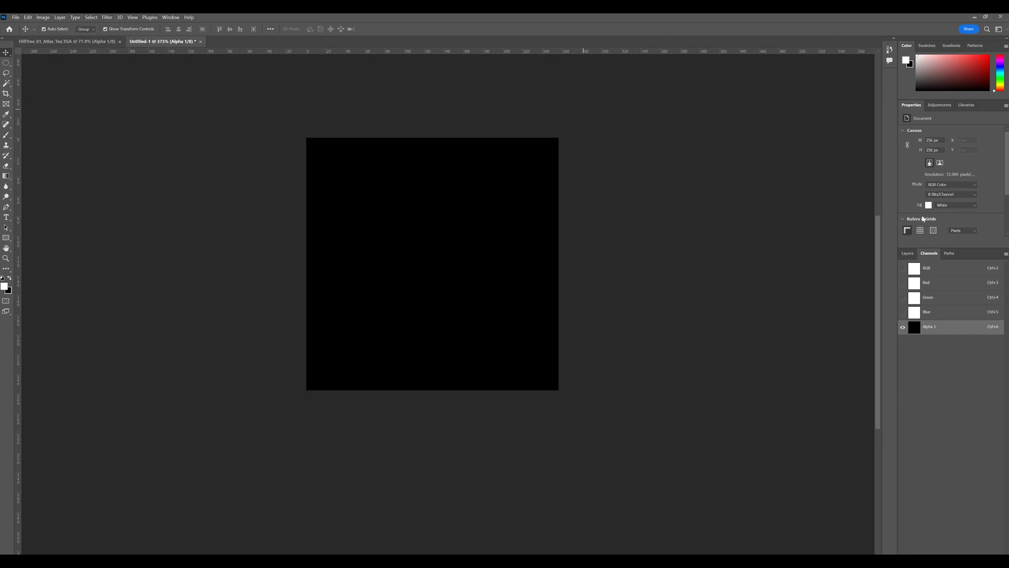
Place a vertical and a horizontal guide through the canvas center and show the RGB channels together with Alpha 1
{"action": "left_click", "coordinate": [908, 254]}
{"action": "left_click_drag", "start_coordinate": [21, 176], "coordinate": [432, 189]}
{"action": "left_click_drag", "start_coordinate": [421, 52], "coordinate": [462, 263]}
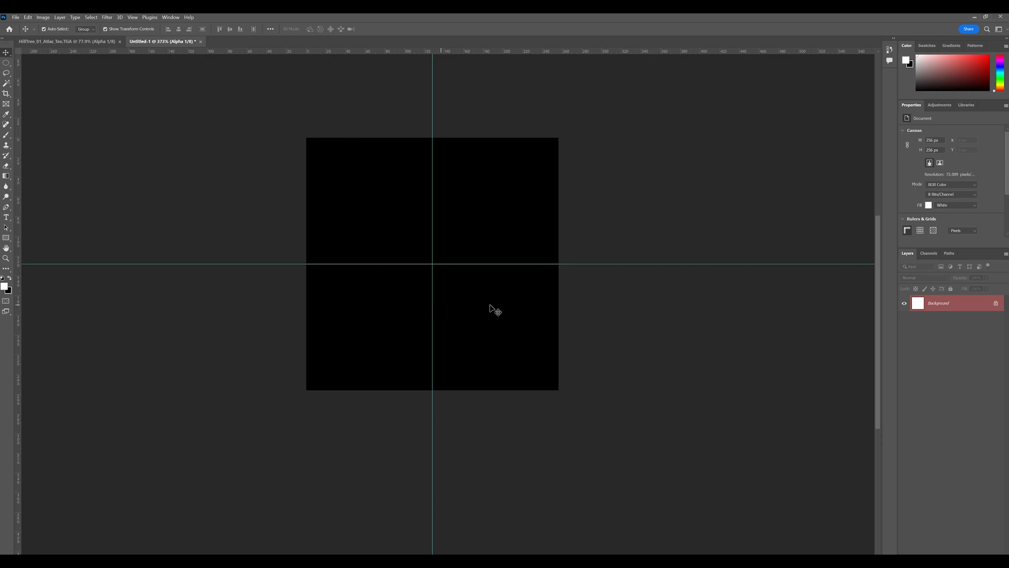
{"action": "left_click", "coordinate": [928, 254]}
{"action": "left_click", "coordinate": [940, 270]}
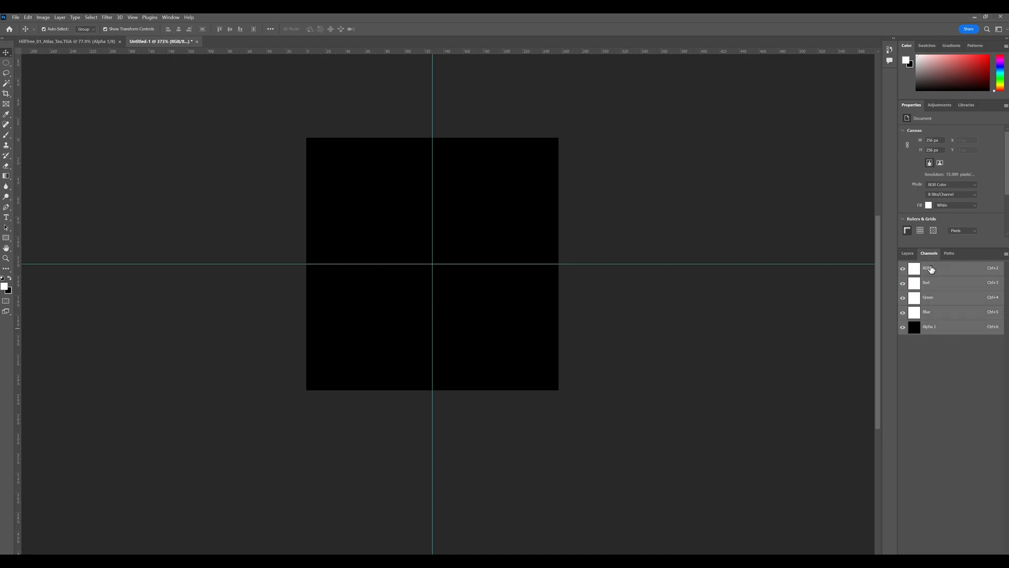
In the atlas image's Alpha 1 channel, select the second leaf of the lowest row with the Magic Wand and overlay the color channels
{"action": "left_click", "coordinate": [103, 41]}
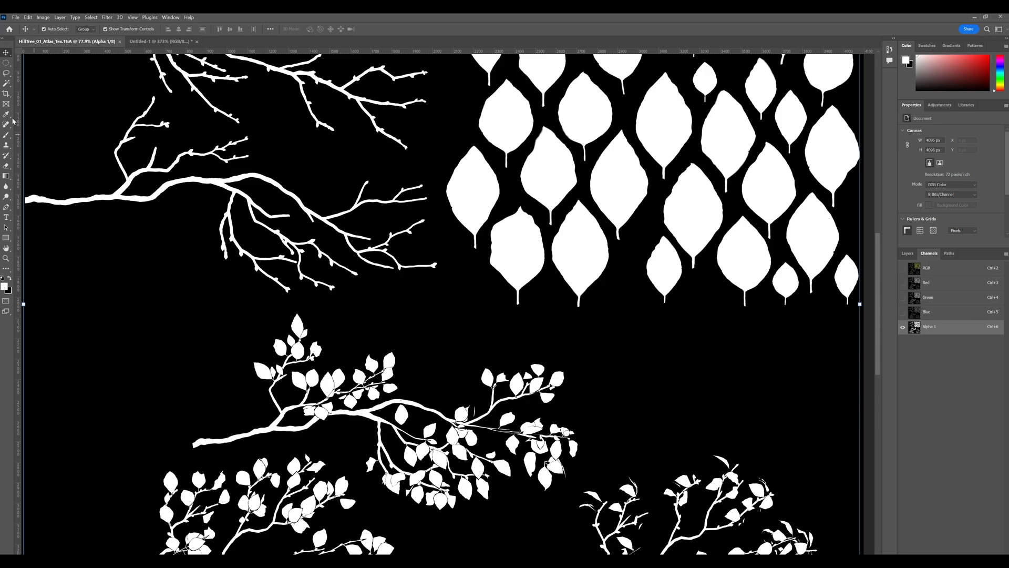
{"action": "left_click", "coordinate": [6, 84]}
{"action": "left_click", "coordinate": [587, 262]}
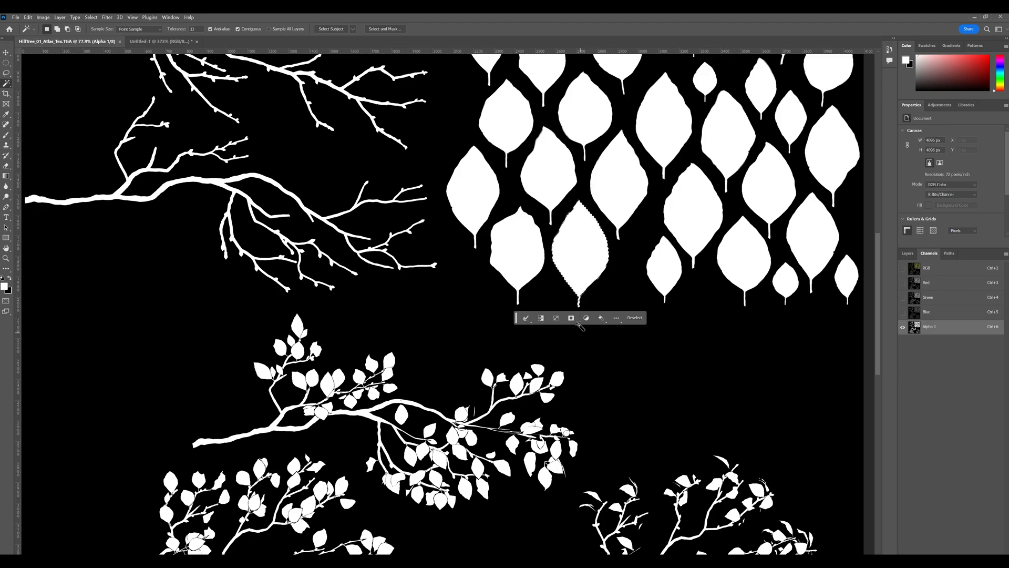
{"action": "key", "text": "grave"}
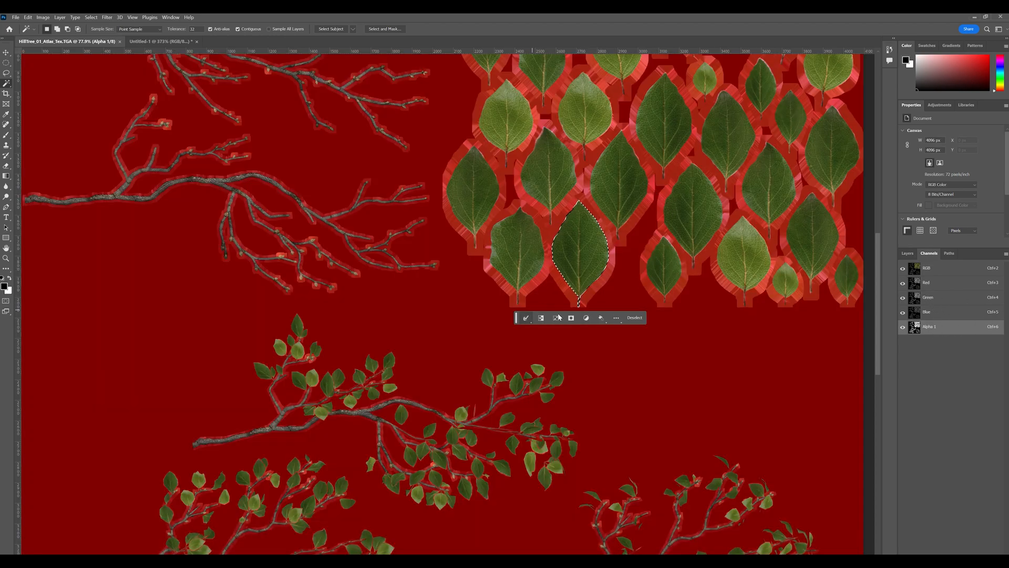
Overlay Alpha 1 on the atlas's color channels and select the single leaf hanging below the thin branch with the Magic Wand
{"action": "left_click", "coordinate": [901, 268]}
{"action": "scroll", "coordinate": [540, 300], "scroll_direction": "down", "scroll_amount": 3}
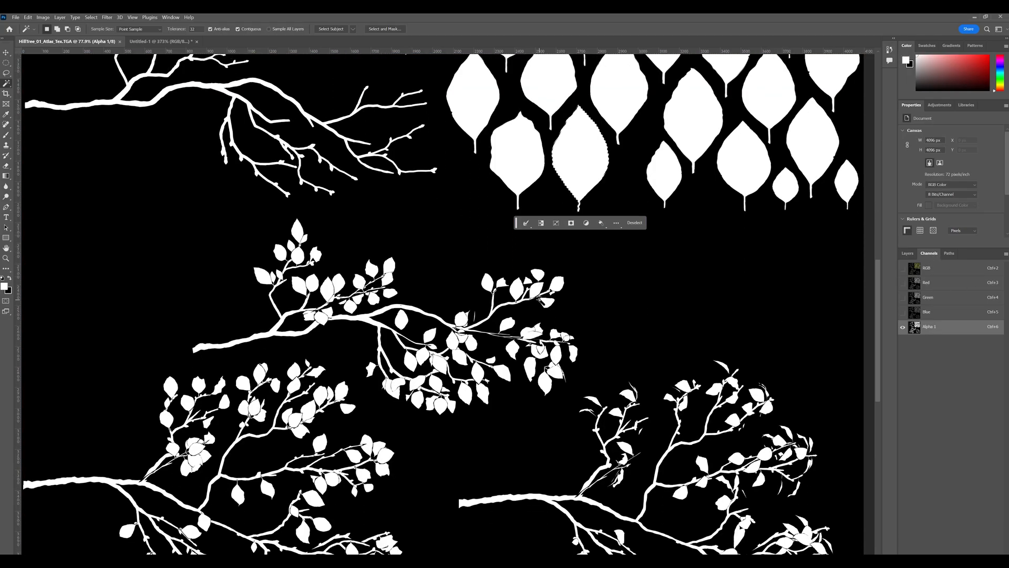
{"action": "scroll", "coordinate": [539, 300], "scroll_direction": "down", "scroll_amount": 2}
{"action": "scroll", "coordinate": [589, 293], "scroll_direction": "up", "scroll_amount": 4, "text": "alt"}
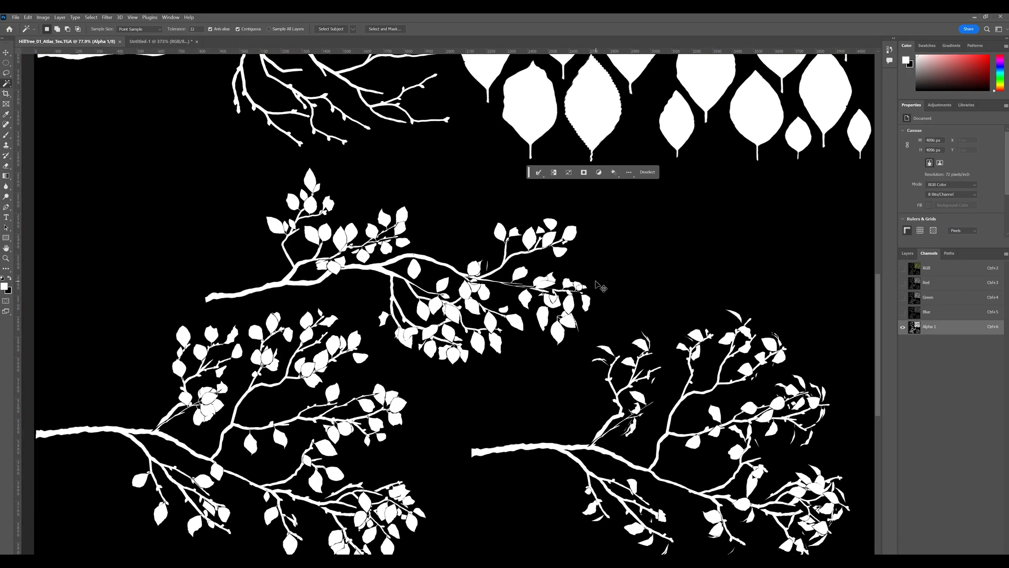
{"action": "scroll", "coordinate": [561, 298], "scroll_direction": "down", "scroll_amount": 3, "text": "alt"}
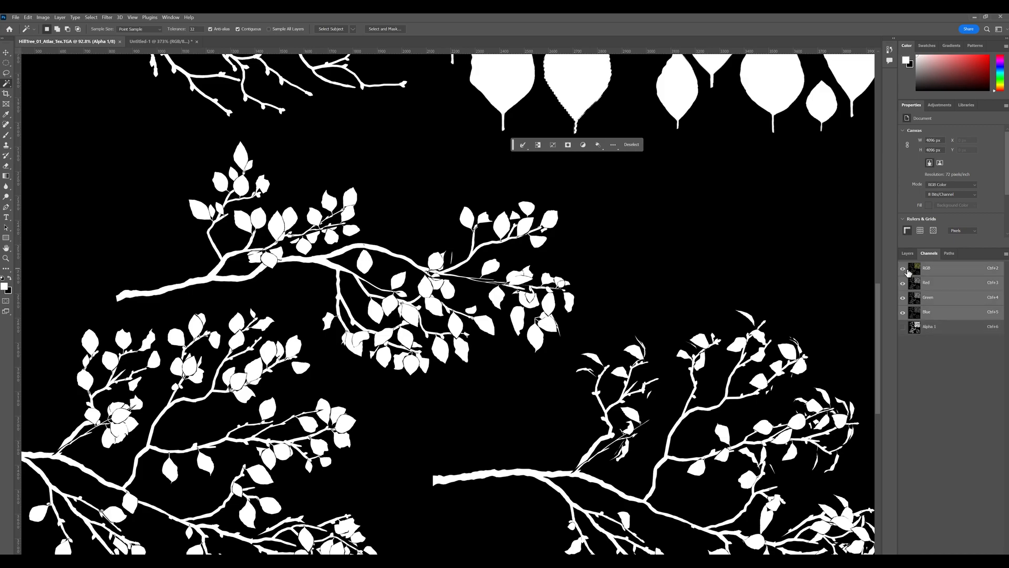
{"action": "left_click", "coordinate": [908, 272]}
{"action": "scroll", "coordinate": [452, 295], "scroll_direction": "up", "scroll_amount": 4, "text": "alt"}
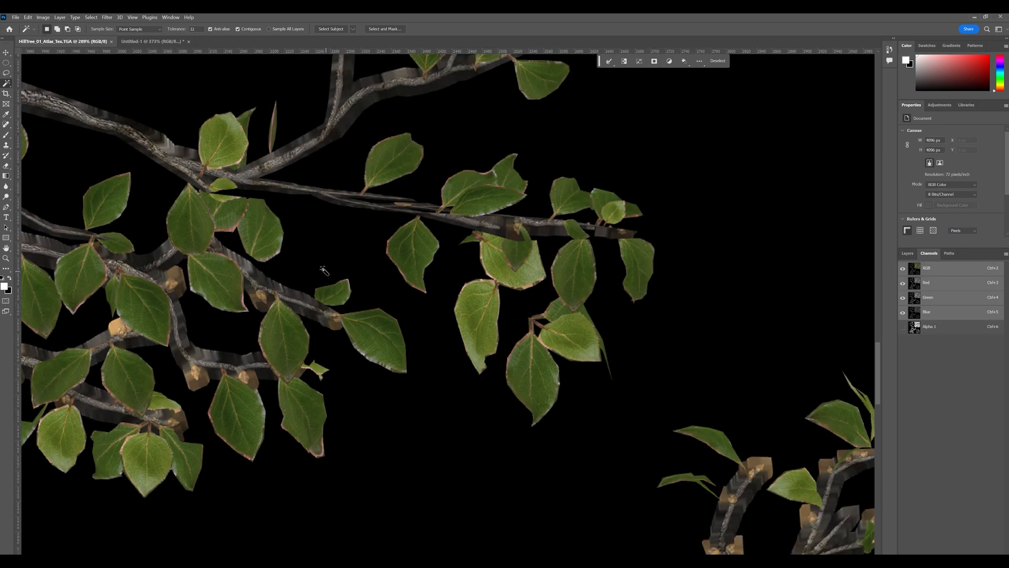
{"action": "left_click", "coordinate": [903, 327]}
{"action": "left_click", "coordinate": [940, 327]}
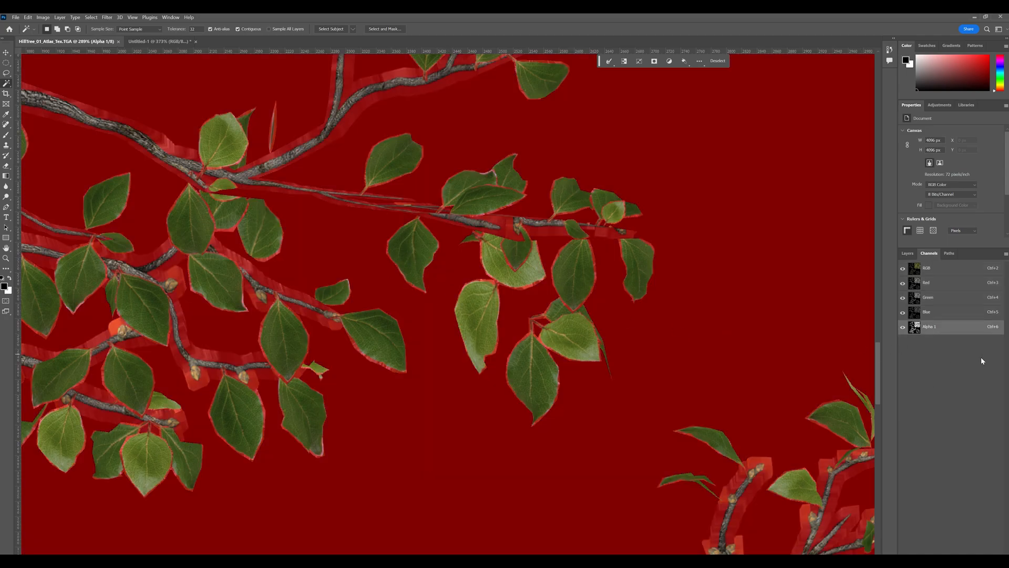
{"action": "left_click", "coordinate": [410, 254]}
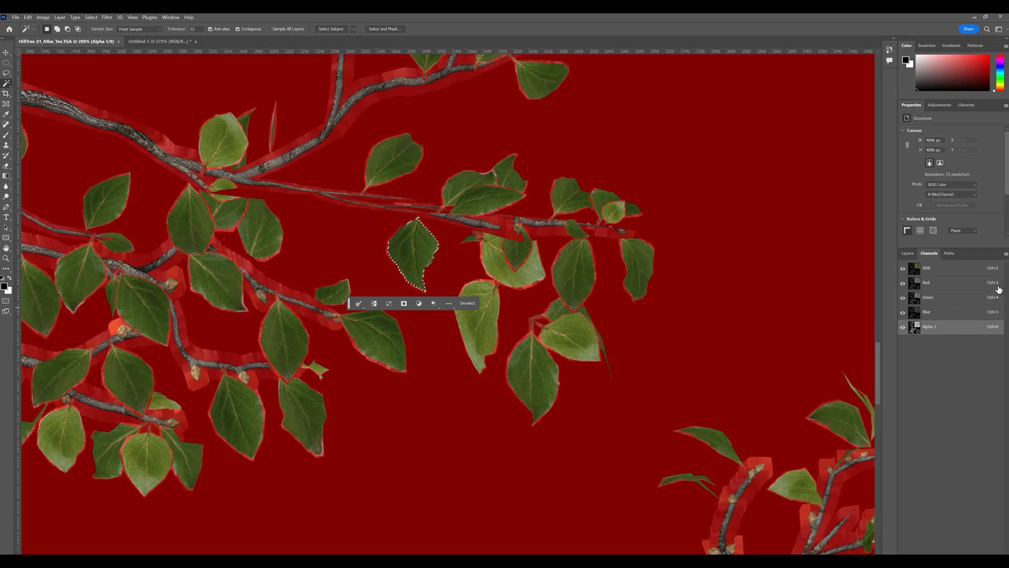
Copy the selected leaf with RGB and Alpha 1 active and paste it into the upper-right quadrant of the 256 x 256 document
{"action": "left_click", "coordinate": [927, 275]}
{"action": "key", "text": "x"}
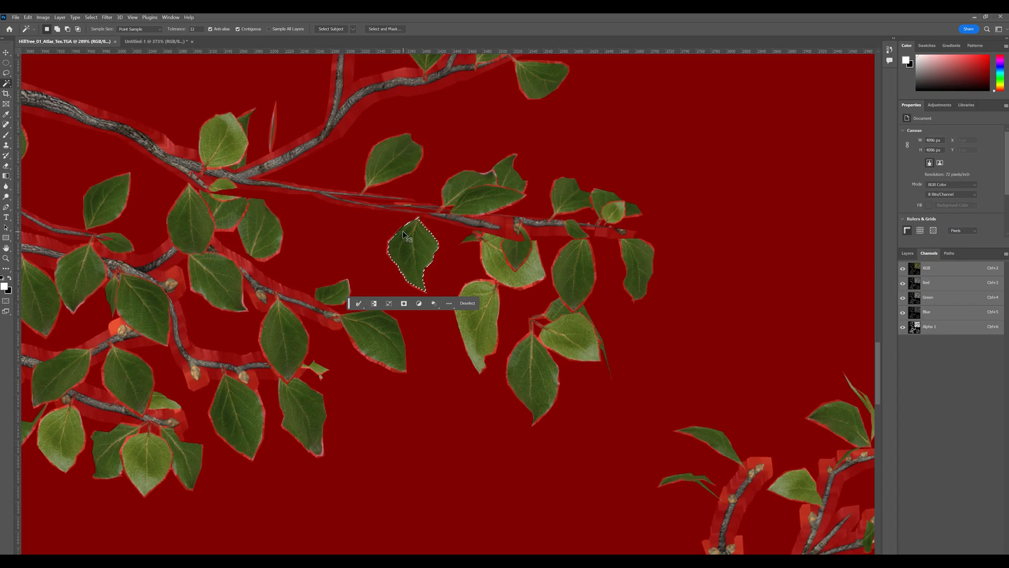
{"action": "left_click", "coordinate": [156, 41]}
{"action": "left_click", "coordinate": [6, 53]}
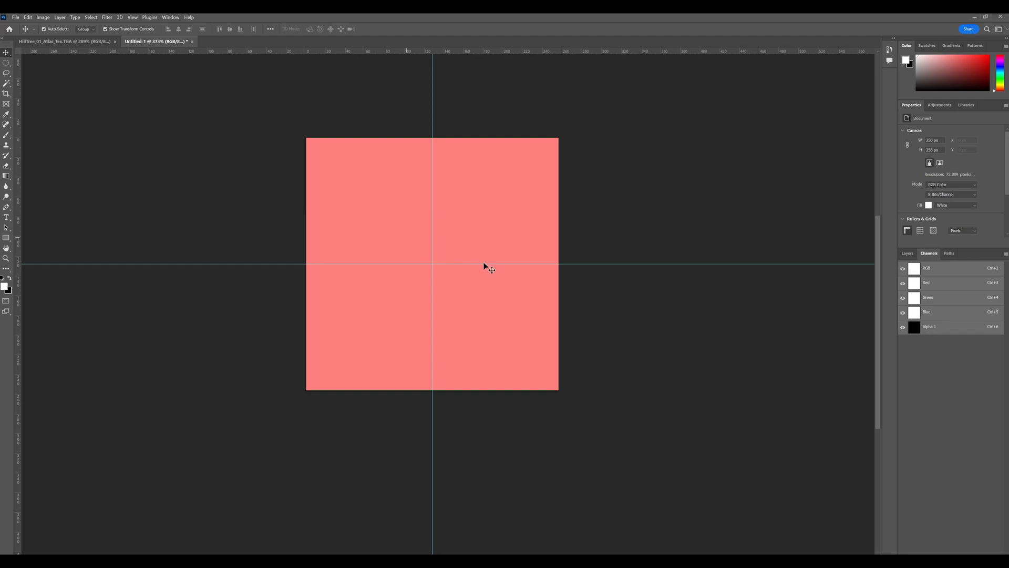
{"action": "key", "text": "ctrl+v"}
{"action": "left_click_drag", "start_coordinate": [446, 246], "coordinate": [507, 179]}
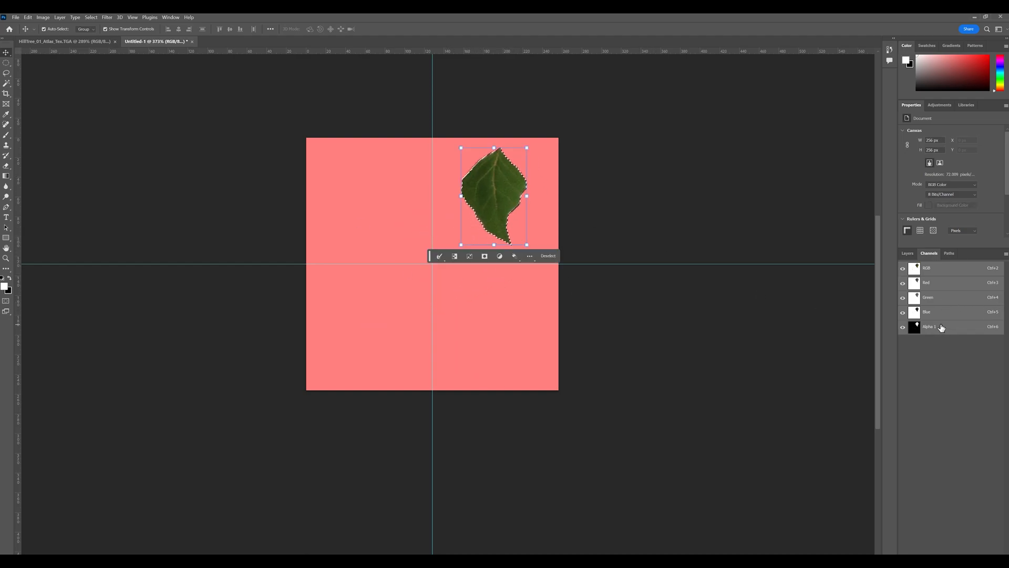
Examine the pasted leaf in the Alpha 1, Blue, Green and Red channels one by one, and redisplay the color composite
{"action": "left_click", "coordinate": [942, 327]}
{"action": "left_click", "coordinate": [941, 312]}
{"action": "left_click", "coordinate": [940, 298]}
{"action": "left_click", "coordinate": [933, 284]}
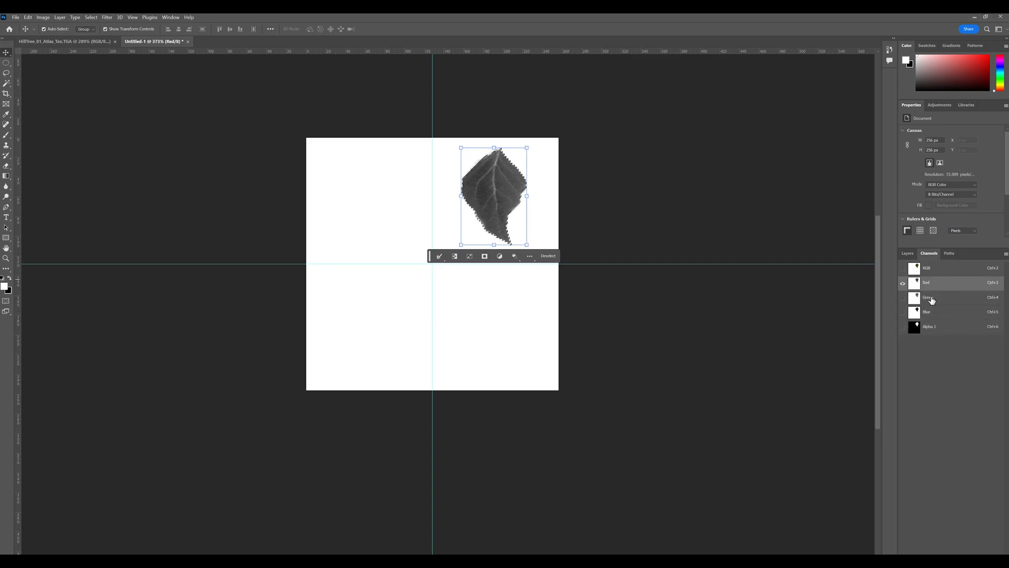
{"action": "left_click", "coordinate": [903, 268]}
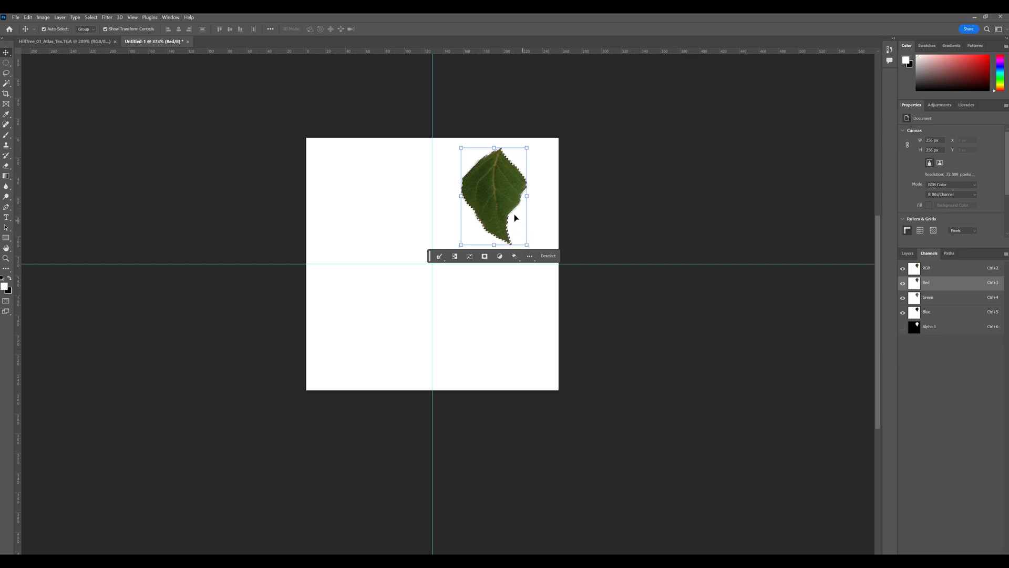
Try to rotate the leaf with only the Red channel active, undo the rotation, deselect and reactivate the RGB channels
{"action": "left_click_drag", "start_coordinate": [532, 195], "coordinate": [533, 209]}
{"action": "key", "text": "ctrl+z"}
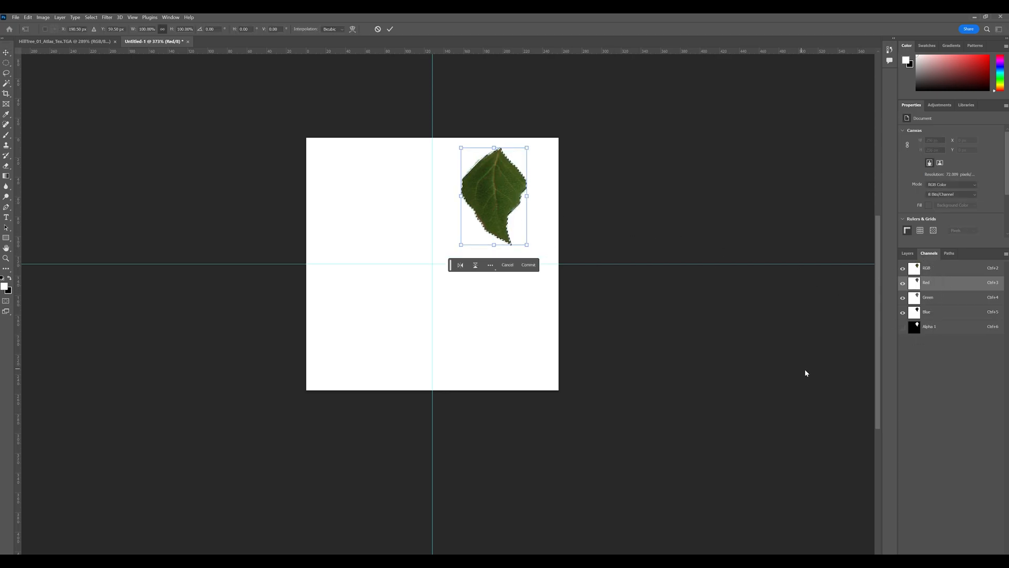
{"action": "key", "text": "Return"}
{"action": "key", "text": "ctrl+d"}
{"action": "key", "text": "ctrl+2"}
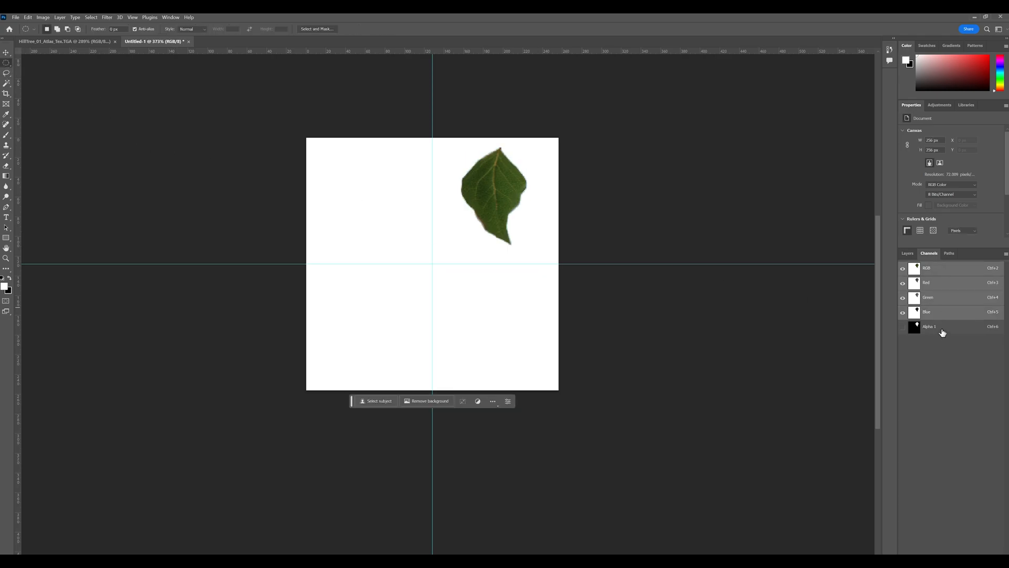
Try to move the deselected leaf with Alpha 1 shown, and undo back to the selected leaf with all channels active
{"action": "left_click", "coordinate": [903, 326]}
{"action": "left_click", "coordinate": [6, 53]}
{"action": "left_click_drag", "start_coordinate": [498, 188], "coordinate": [641, 261]}
{"action": "key", "text": "ctrl+z"}
{"action": "key", "text": "ctrl+z"}
{"action": "key", "text": "ctrl+z"}
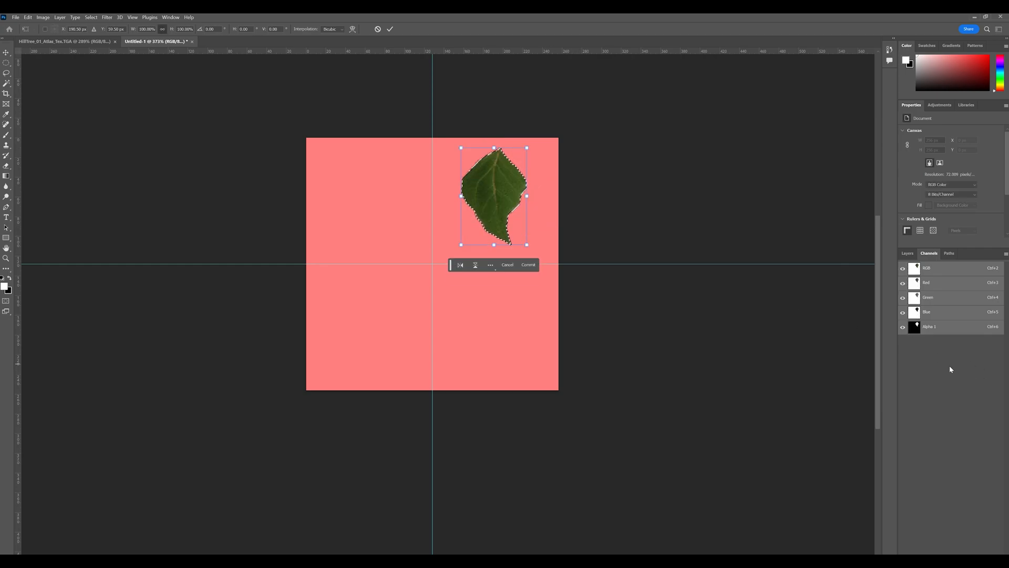
{"action": "key", "text": "Escape"}
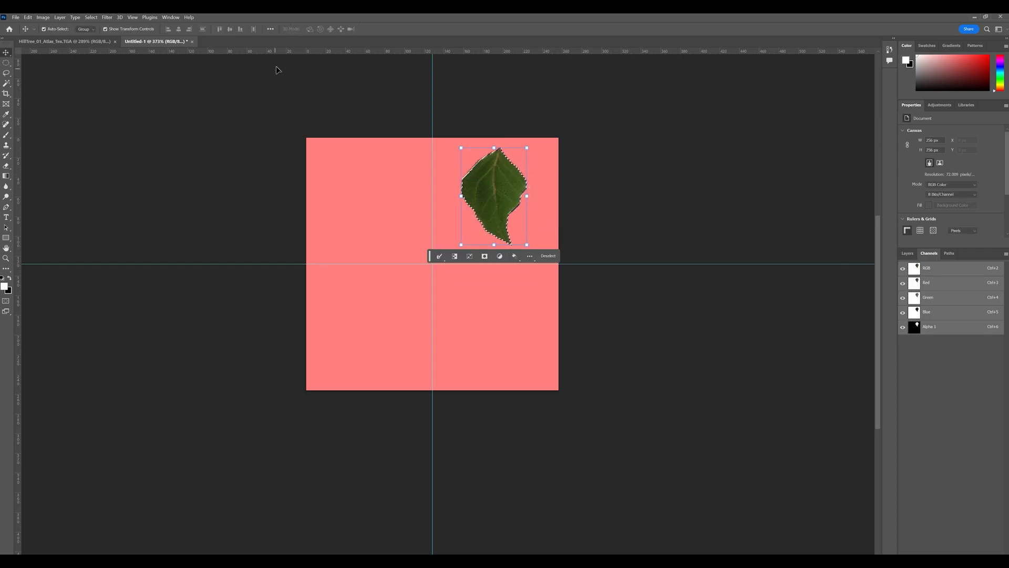
Try to rotate the selected leaf clockwise, and undo the rotation, the move and the paste
{"action": "left_click_drag", "start_coordinate": [536, 199], "coordinate": [534, 209]}
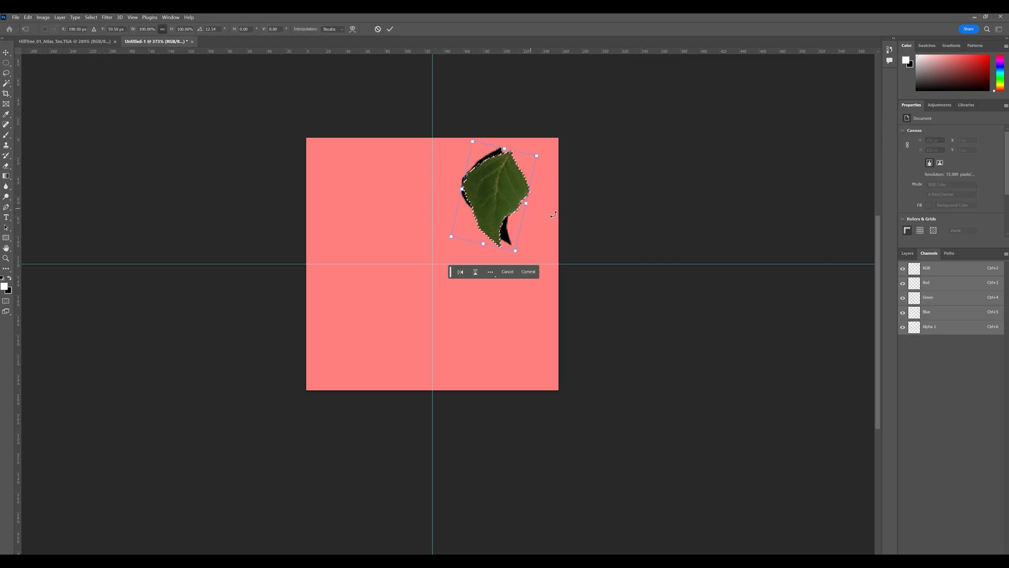
{"action": "left_click", "coordinate": [3, 62]}
{"action": "left_click", "coordinate": [263, 166]}
{"action": "key", "text": "ctrl+z"}
{"action": "key", "text": "ctrl+z"}
{"action": "key", "text": "ctrl+z"}
{"action": "key", "text": "ctrl+z"}
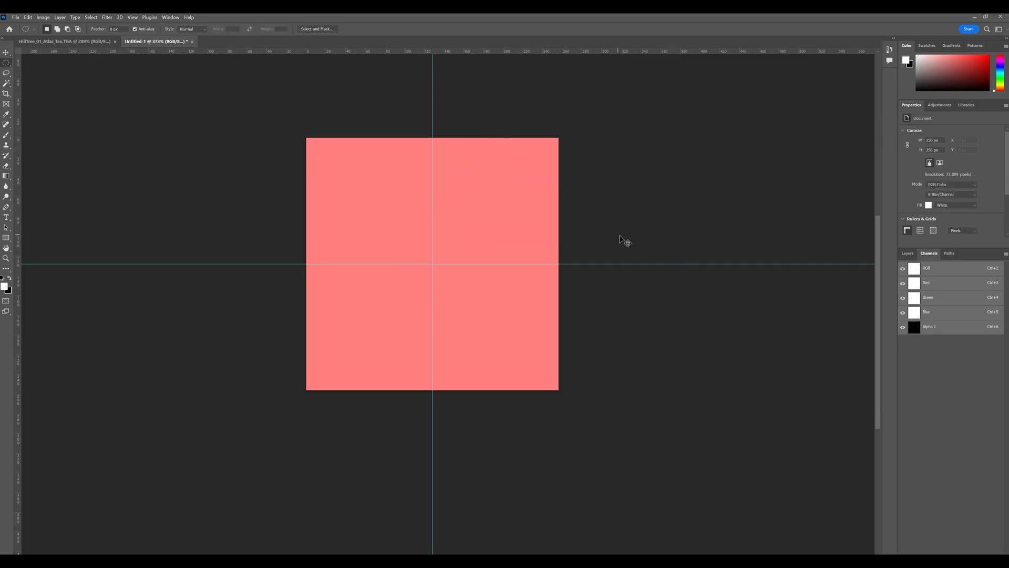
Paste the leaf again and move, rotate clockwise and enlarge it to fill the canvas's upper-right quadrant
{"action": "key", "text": "ctrl+v"}
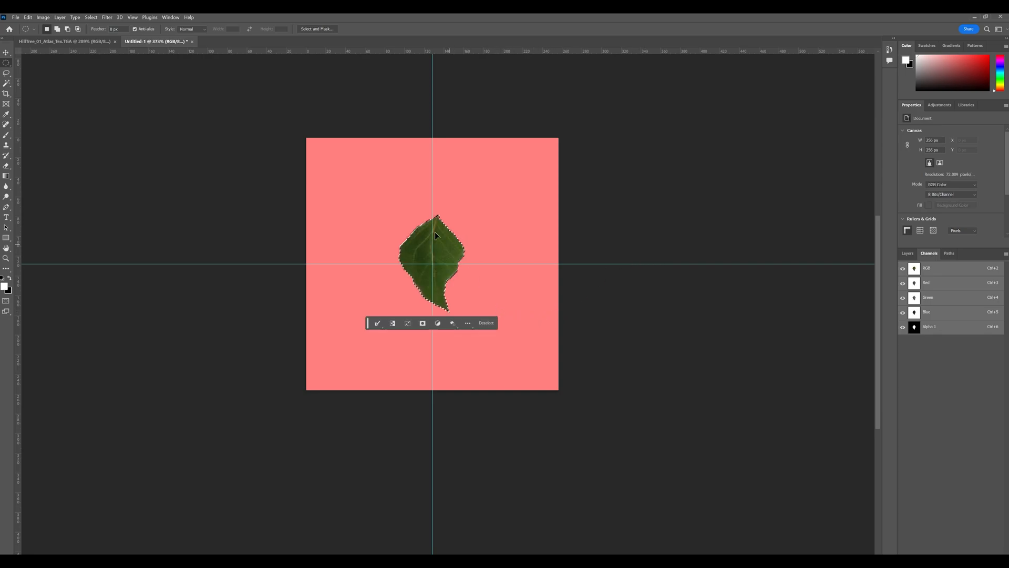
{"action": "left_click", "coordinate": [6, 53]}
{"action": "left_click_drag", "start_coordinate": [446, 231], "coordinate": [510, 168]}
{"action": "left_click_drag", "start_coordinate": [537, 201], "coordinate": [545, 235], "text": "shift"}
{"action": "mouse_move", "coordinate": [530, 161]}
{"action": "left_mouse_down", "text": "alt"}
{"action": "mouse_move", "coordinate": [547, 142]}
{"action": "mouse_move", "coordinate": [538, 152]}
{"action": "left_mouse_up", "text": "alt"}
{"action": "left_click_drag", "start_coordinate": [510, 208], "coordinate": [505, 206]}
{"action": "key", "text": "Return"}
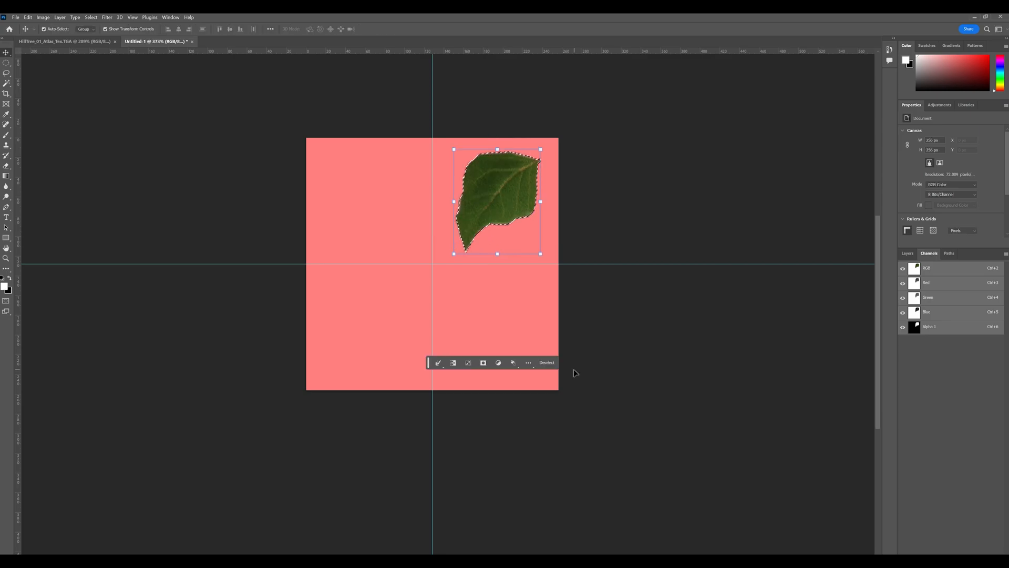
In the atlas's Alpha 1 channel, select the leaf just above the thin branch with the Magic Wand and copy it with all channels active
{"action": "left_click", "coordinate": [65, 41]}
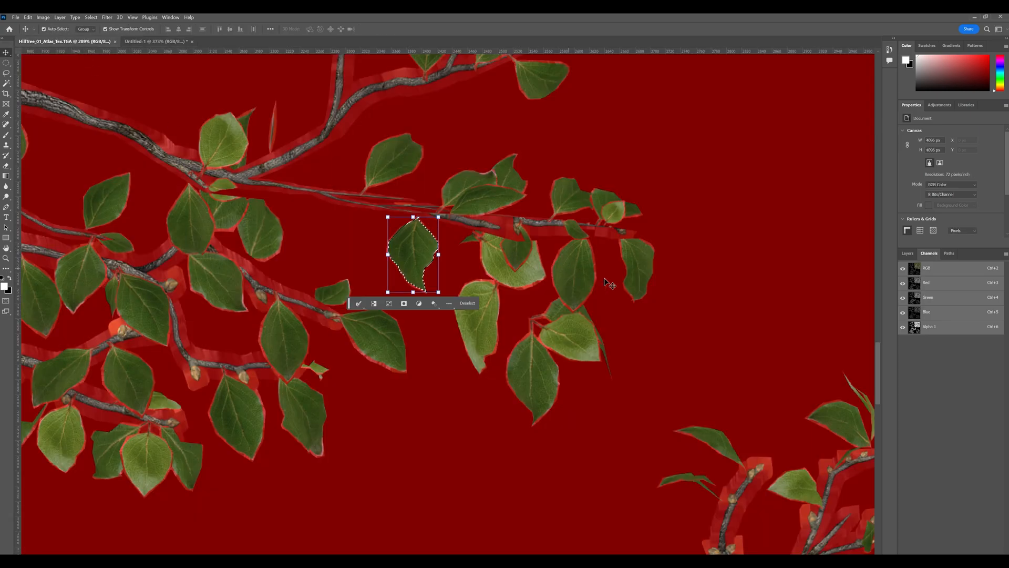
{"action": "left_click", "coordinate": [6, 83]}
{"action": "left_click", "coordinate": [941, 326]}
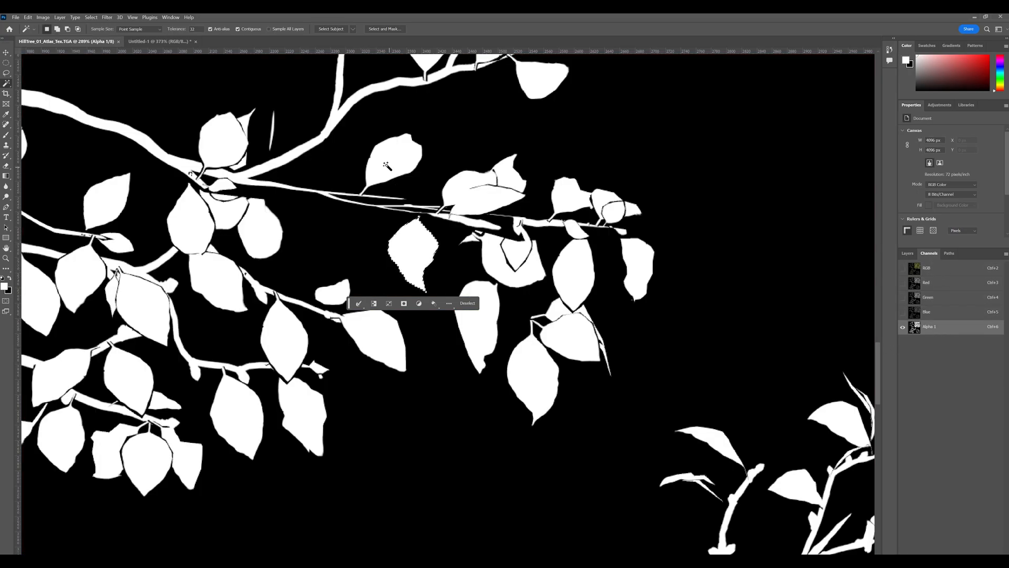
{"action": "left_click", "coordinate": [388, 166]}
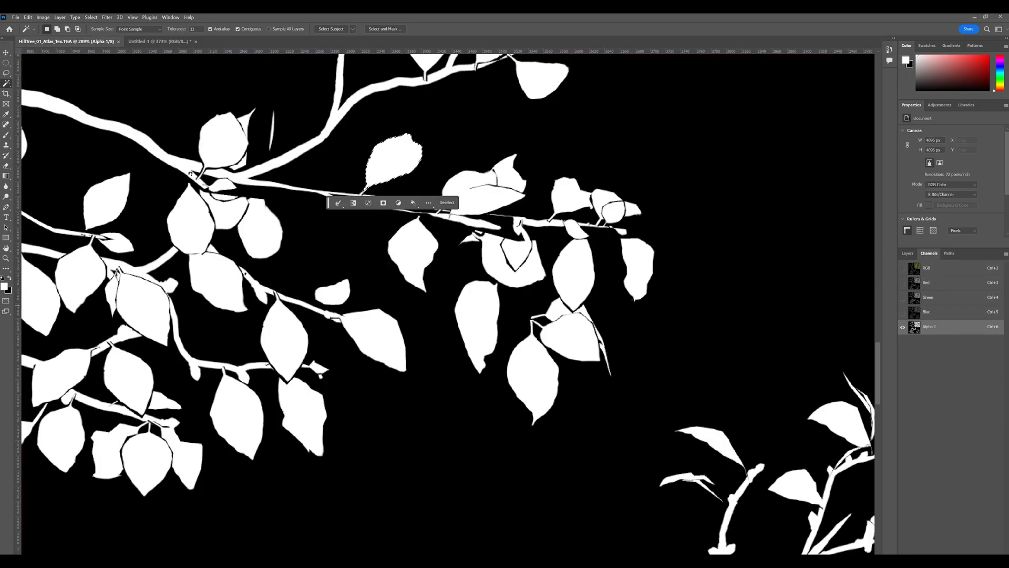
{"action": "left_click", "coordinate": [941, 271]}
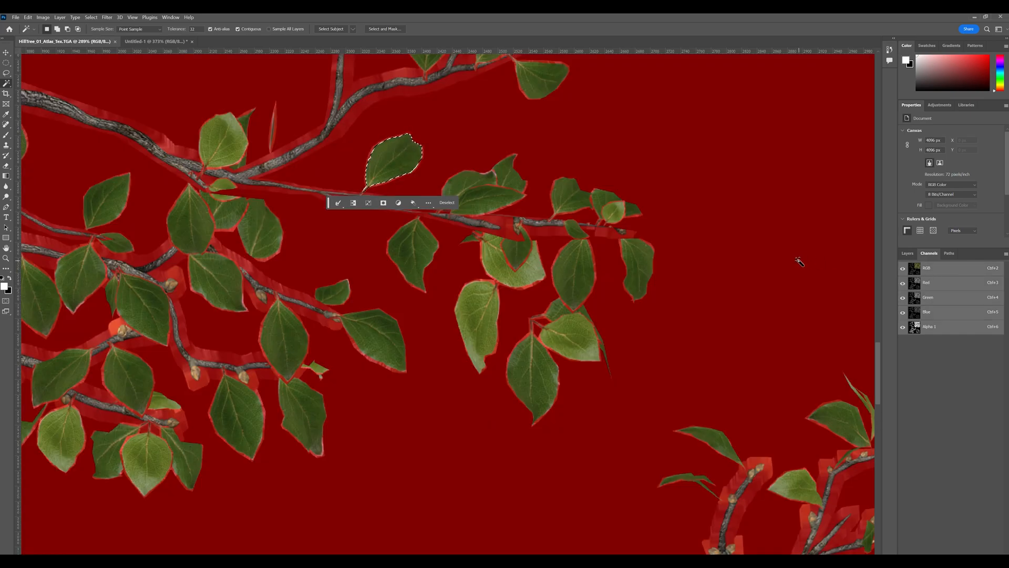
Paste the second leaf into the new document's upper-left quadrant, enlarge it to about 134% and rotate it by -90 degrees
{"action": "left_click", "coordinate": [157, 41]}
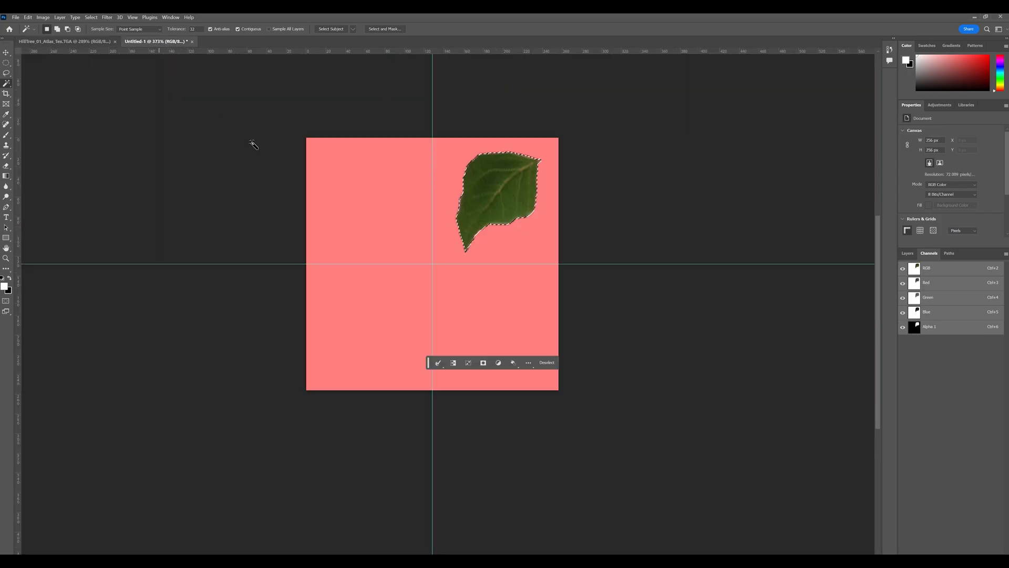
{"action": "key", "text": "ctrl+v"}
{"action": "left_click_drag", "start_coordinate": [512, 245], "coordinate": [396, 199], "text": "ctrl"}
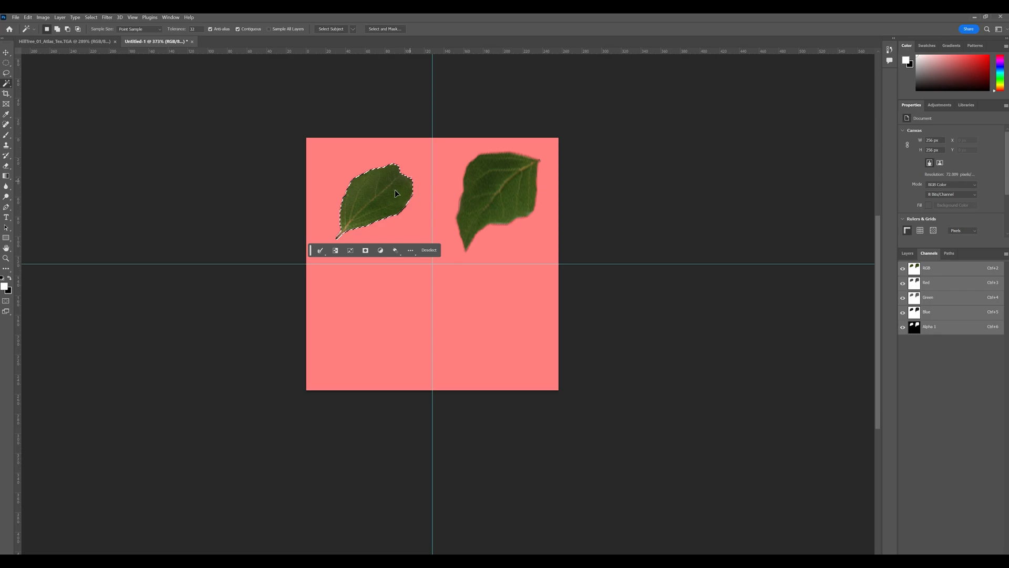
{"action": "key", "text": "v"}
{"action": "left_click_drag", "start_coordinate": [412, 166], "coordinate": [427, 151], "text": "alt"}
{"action": "left_click_drag", "start_coordinate": [427, 257], "coordinate": [407, 171], "text": "shift"}
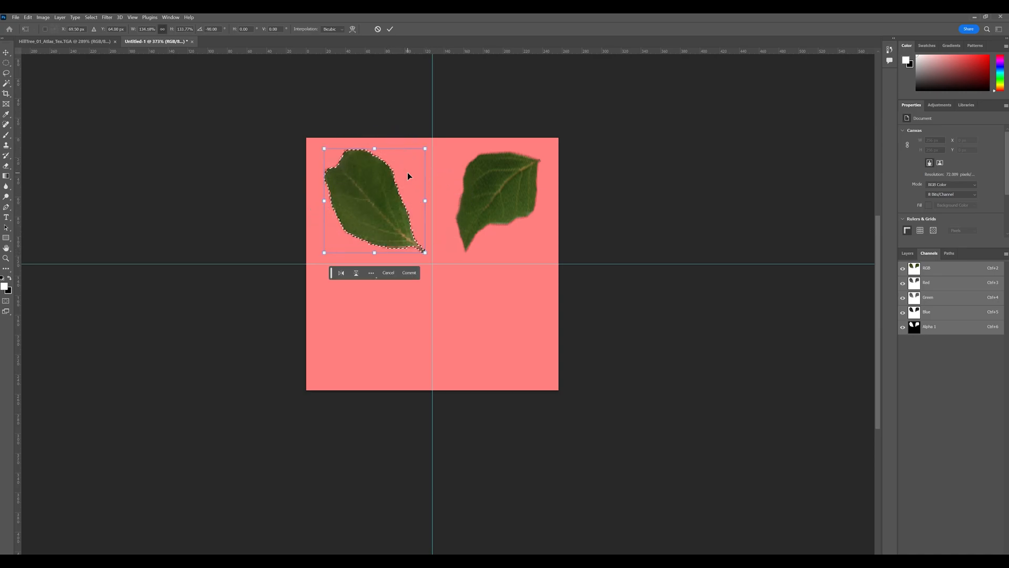
{"action": "left_click_drag", "start_coordinate": [392, 219], "coordinate": [387, 216]}
{"action": "left_click", "coordinate": [389, 28]}
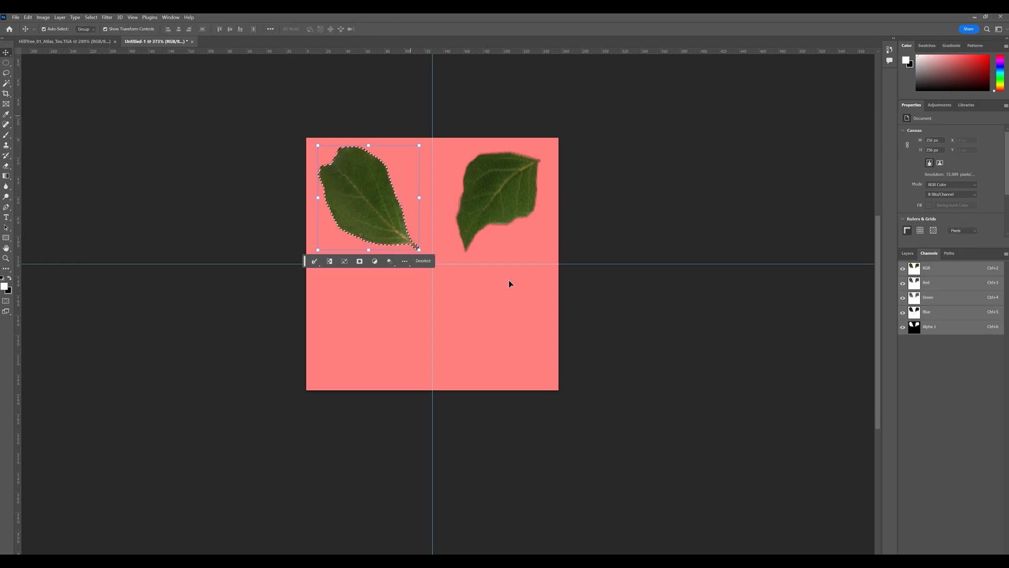
In the atlas's Alpha 1 channel, select the narrow leaf hanging at the far end of the thin branch with the Magic Wand
{"action": "left_click", "coordinate": [70, 44]}
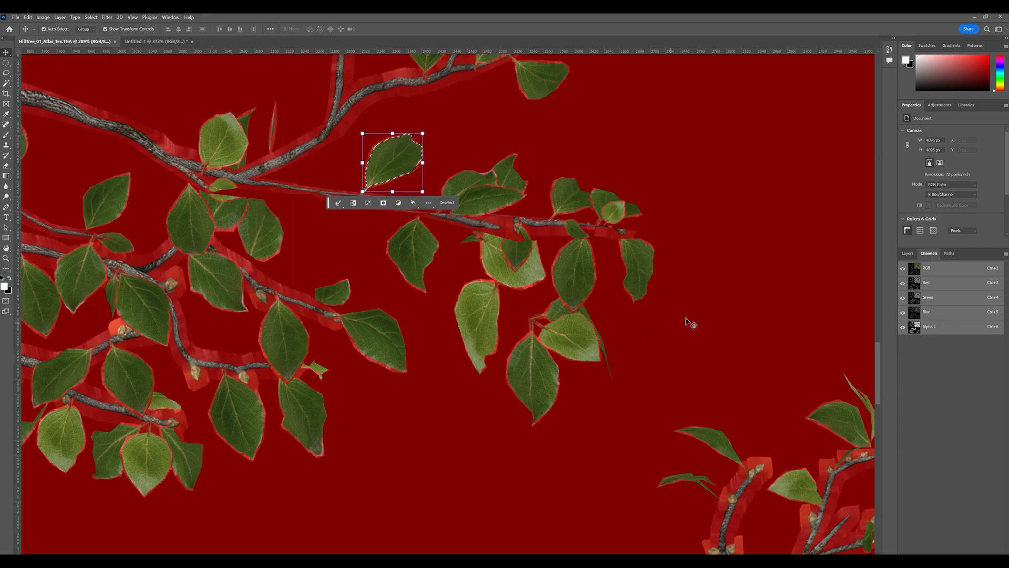
{"action": "left_click", "coordinate": [954, 327]}
{"action": "scroll", "coordinate": [776, 301], "scroll_direction": "up", "scroll_amount": 5}
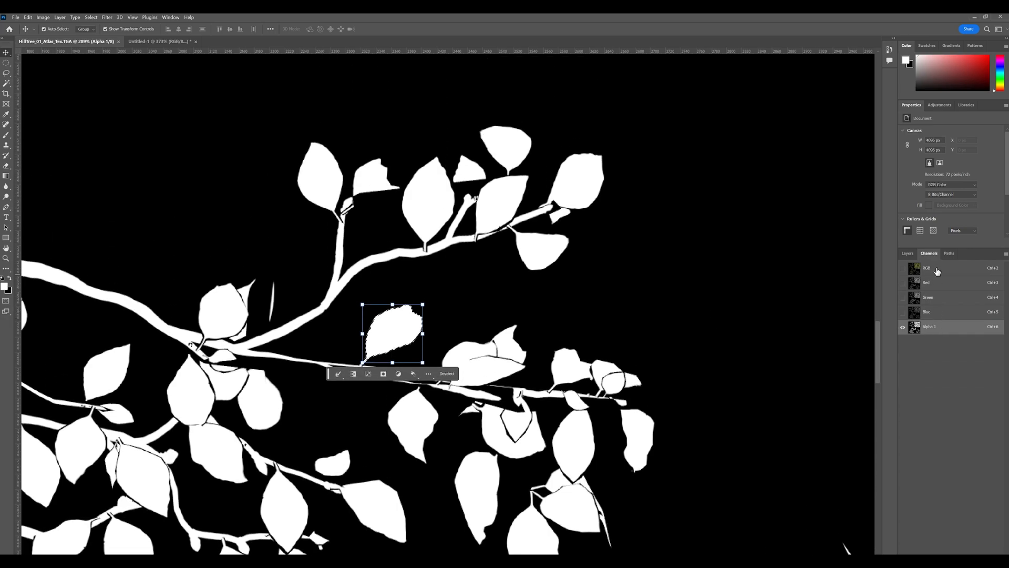
{"action": "left_click", "coordinate": [938, 268]}
{"action": "scroll", "coordinate": [575, 326], "scroll_direction": "down", "scroll_amount": 5}
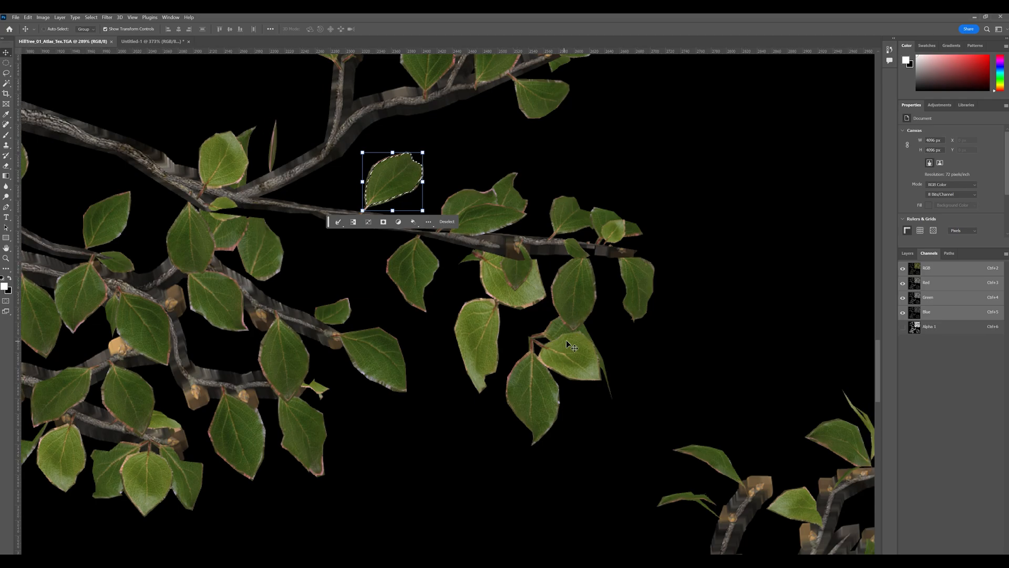
{"action": "scroll", "coordinate": [621, 339], "scroll_direction": "down", "scroll_amount": 3, "text": "alt"}
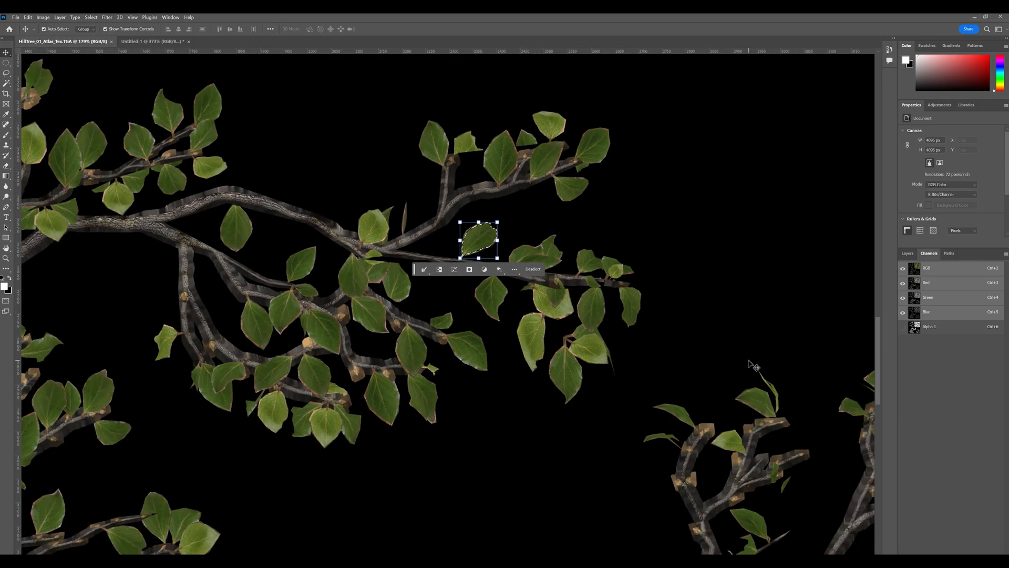
{"action": "scroll", "coordinate": [792, 342], "scroll_direction": "up", "scroll_amount": 1, "text": "ctrl"}
{"action": "scroll", "coordinate": [829, 347], "scroll_direction": "down", "scroll_amount": 3, "text": "ctrl"}
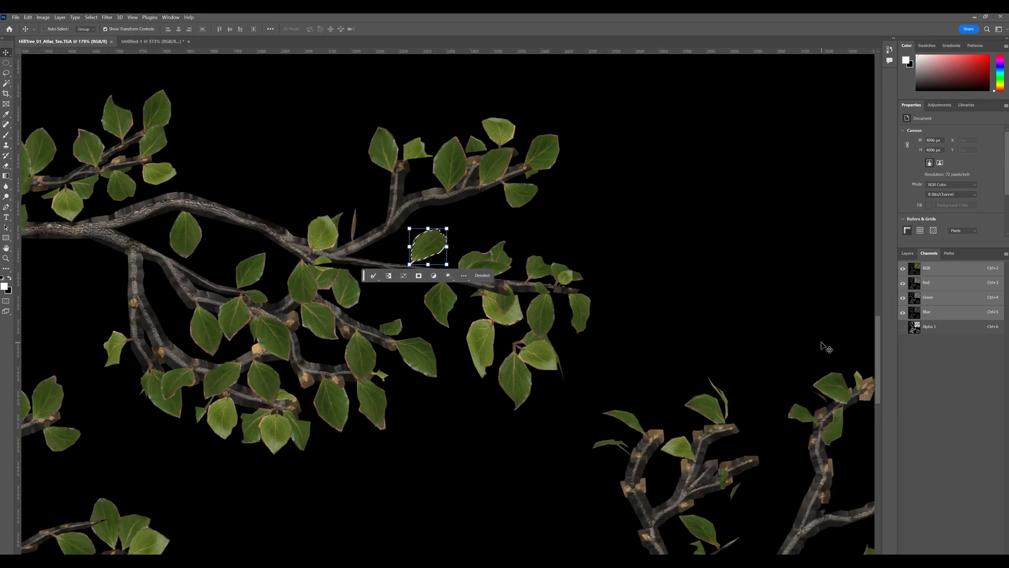
{"action": "left_click", "coordinate": [988, 326]}
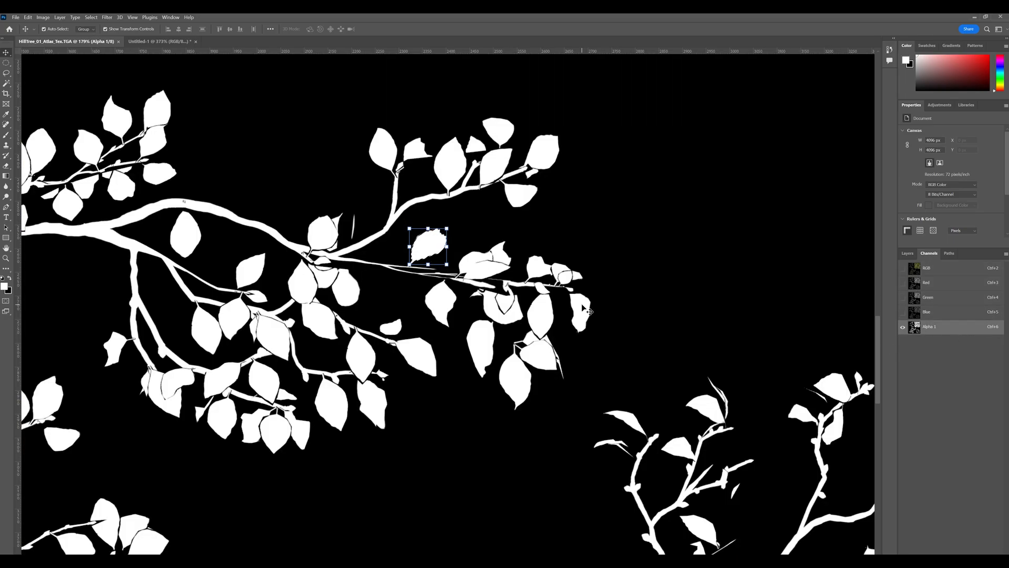
{"action": "left_click", "coordinate": [6, 84]}
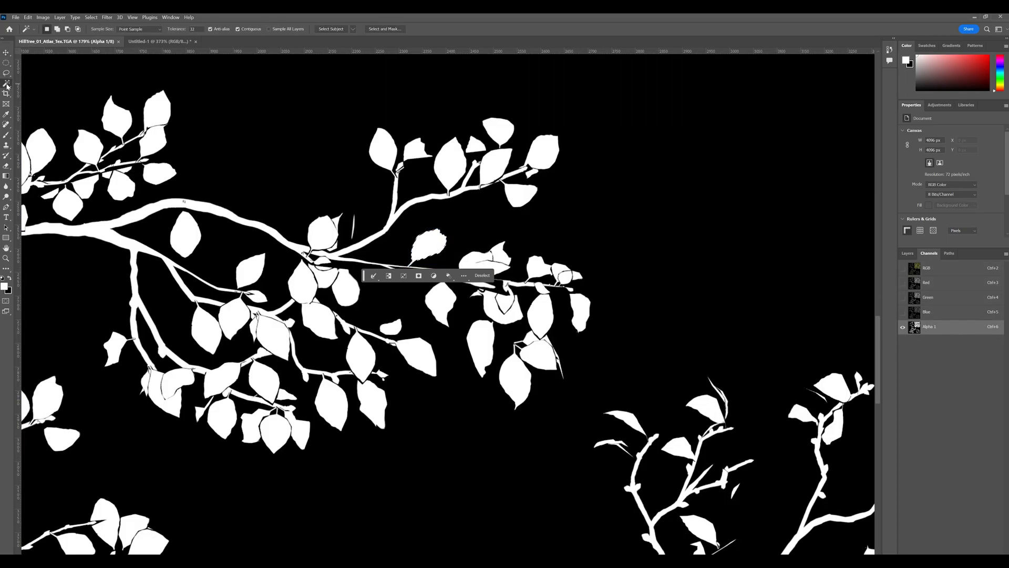
{"action": "left_click", "coordinate": [589, 307]}
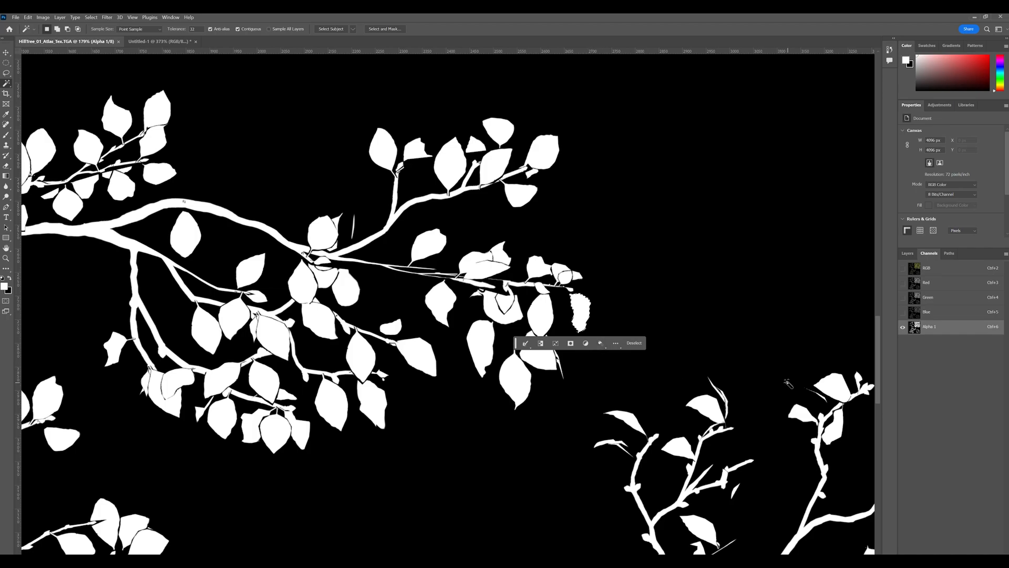
Copy the selected leaf with all channels into the new document's lower-right quadrant, scaled to about 137% and rotated 45 degrees
{"action": "left_click", "coordinate": [932, 268]}
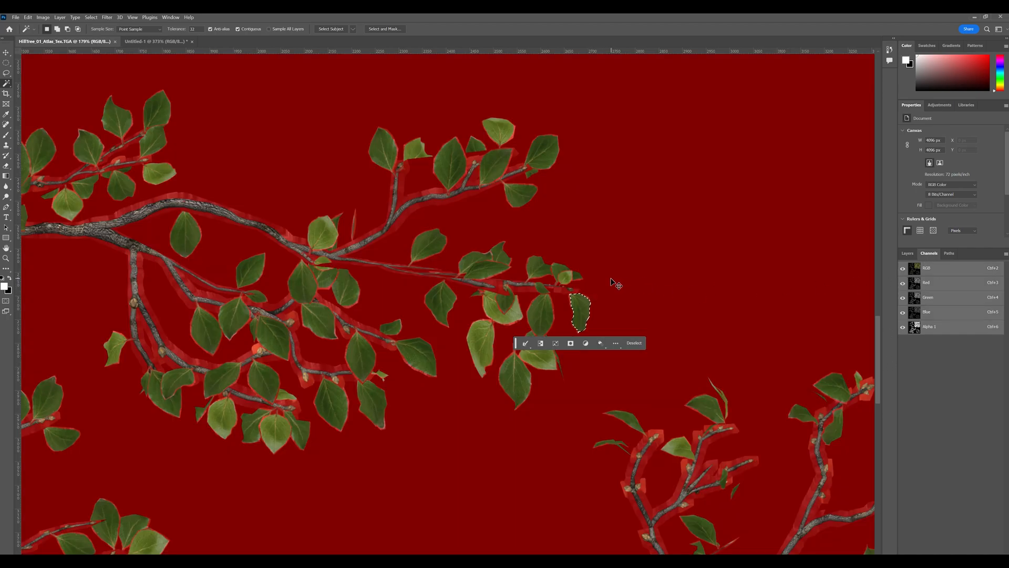
{"action": "left_click", "coordinate": [155, 41]}
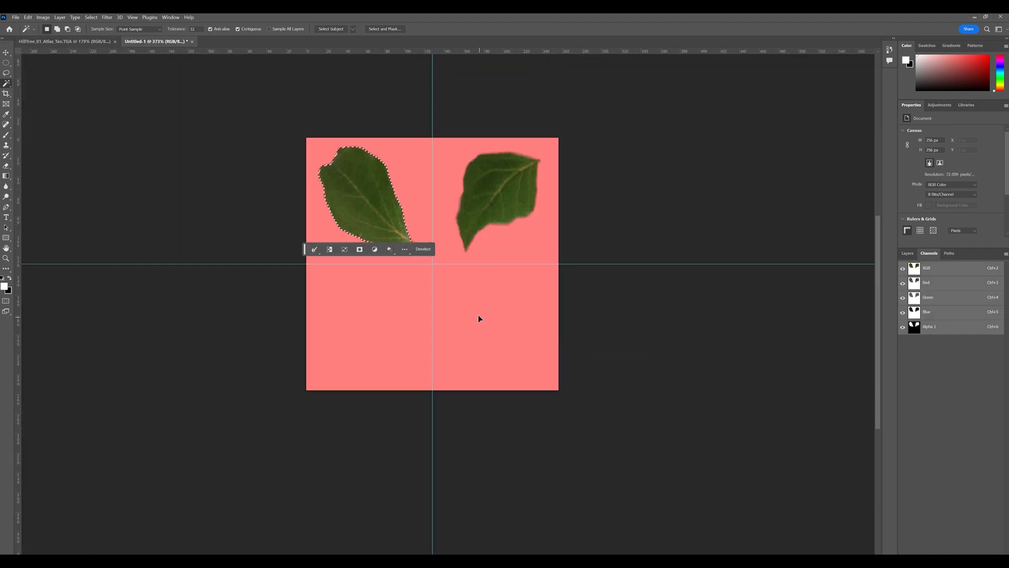
{"action": "left_click_drag", "start_coordinate": [369, 198], "coordinate": [512, 344]}
{"action": "left_click", "coordinate": [6, 53]}
{"action": "left_click_drag", "start_coordinate": [528, 298], "coordinate": [503, 327], "text": "alt"}
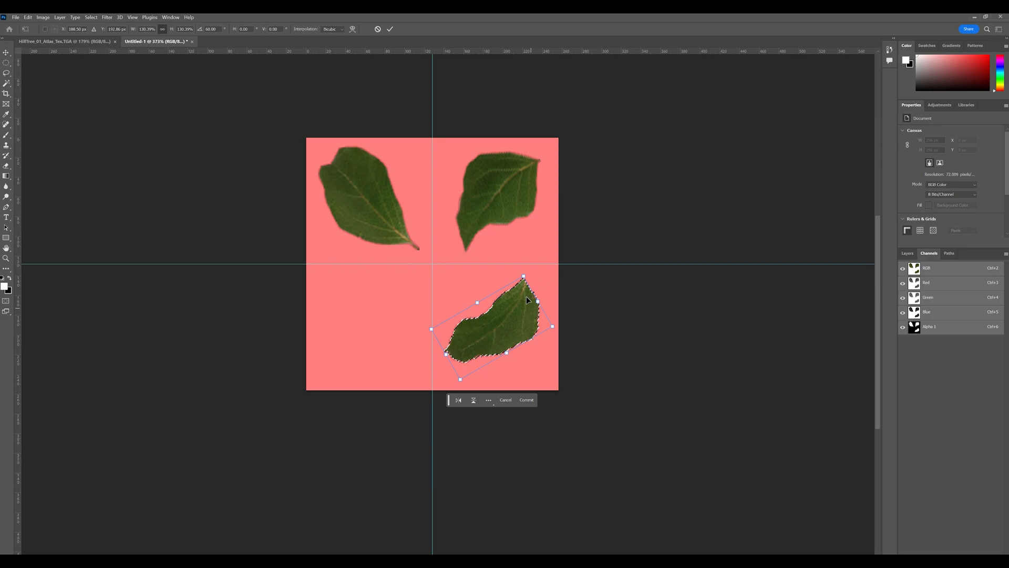
{"action": "left_click_drag", "start_coordinate": [537, 301], "coordinate": [541, 298], "text": "alt"}
{"action": "left_click_drag", "start_coordinate": [525, 366], "coordinate": [534, 357]}
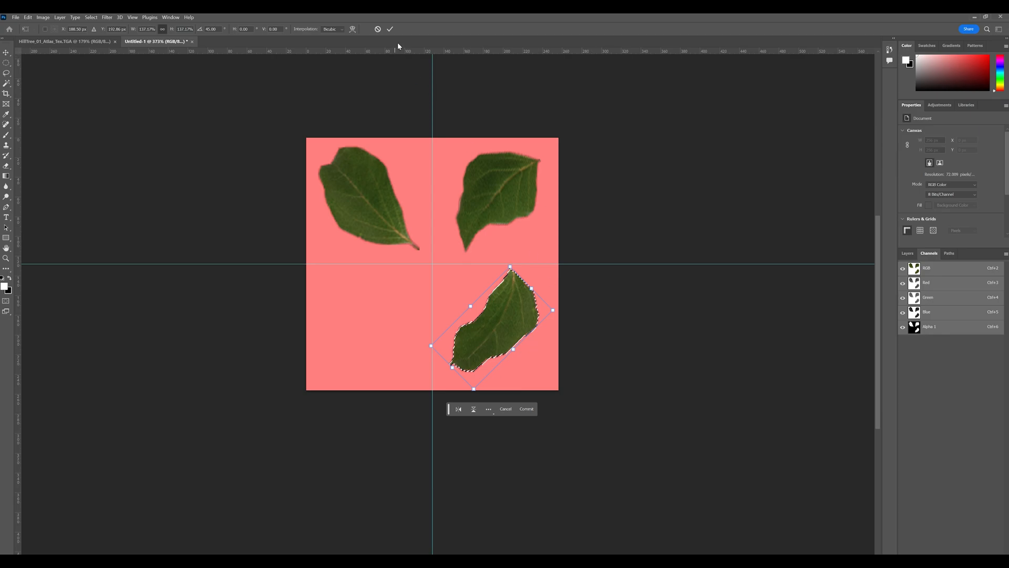
{"action": "left_click", "coordinate": [390, 29]}
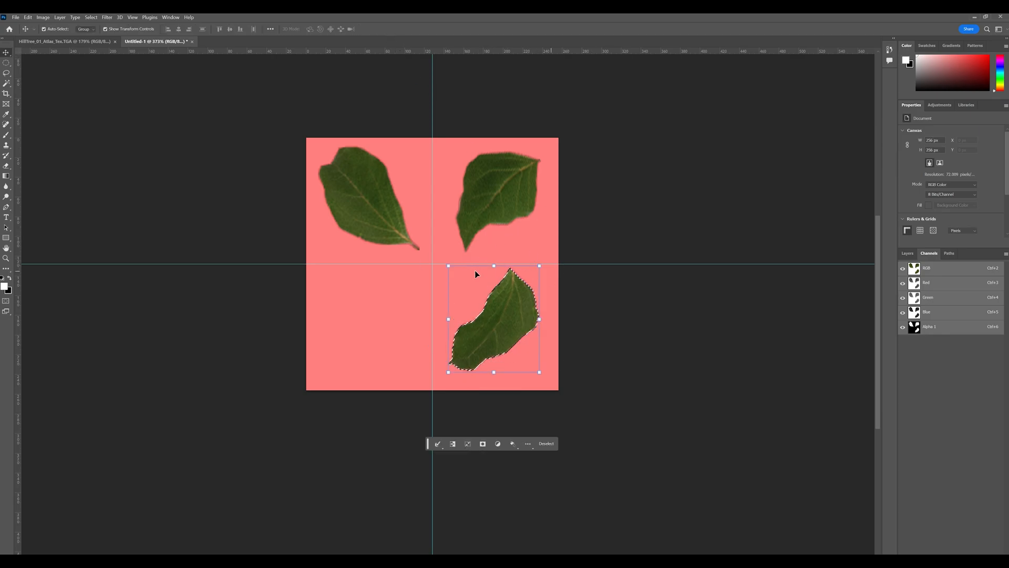
In the atlas's Alpha 1 channel, select the pointed leaf at the lower end of the middle branch with the Magic Wand and copy it with all channels active
{"action": "key", "text": "ctrl+Tab"}
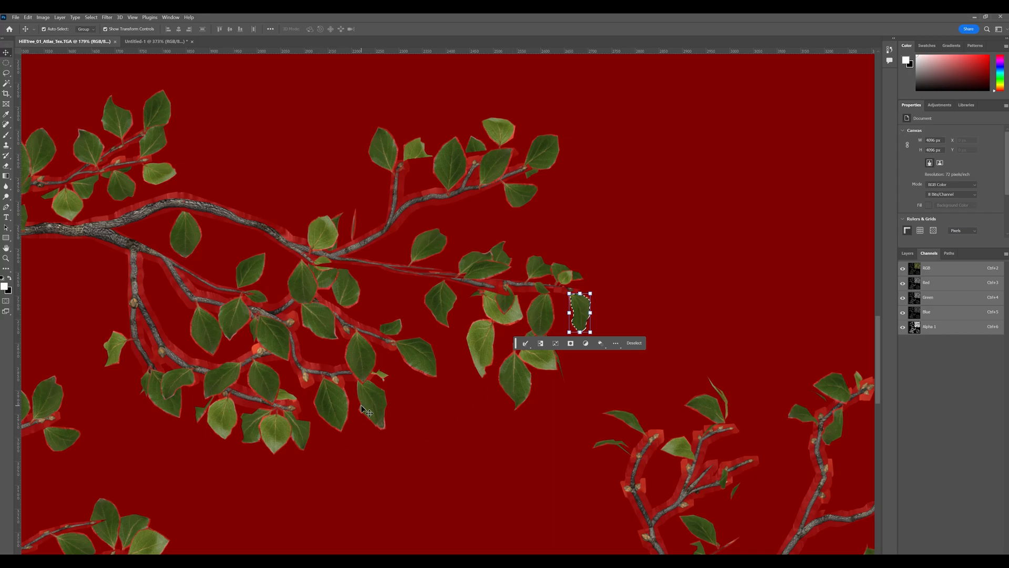
{"action": "left_click", "coordinate": [918, 328]}
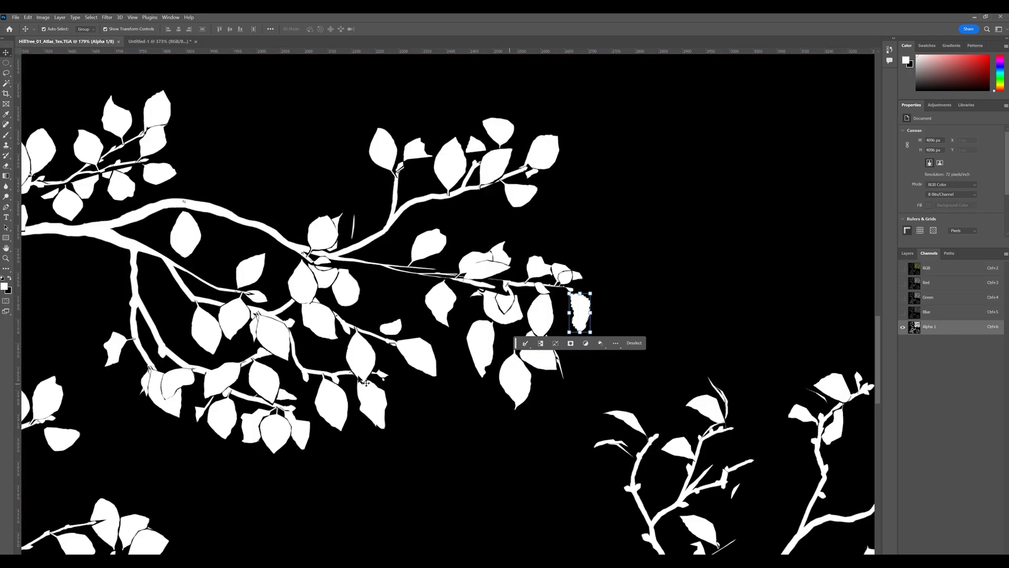
{"action": "key", "text": "w"}
{"action": "left_click", "coordinate": [371, 406]}
{"action": "left_click", "coordinate": [928, 268]}
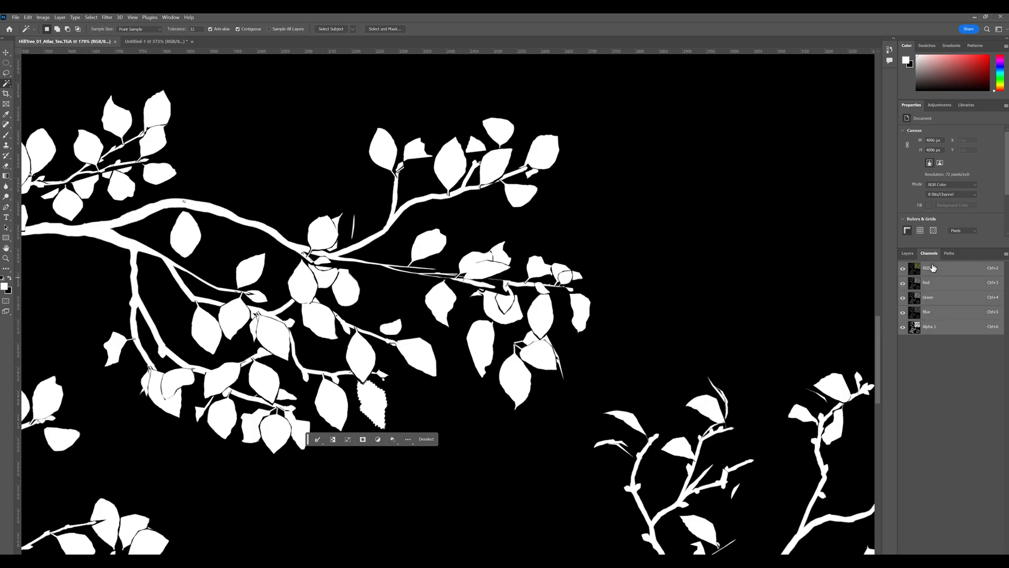
Paste the fourth leaf into the new document's lower-left quadrant, enlarge it to about 104% and rotate it by -15 degrees
{"action": "left_click", "coordinate": [152, 41]}
{"action": "key", "text": "ctrl+v"}
{"action": "left_click_drag", "start_coordinate": [494, 301], "coordinate": [375, 318]}
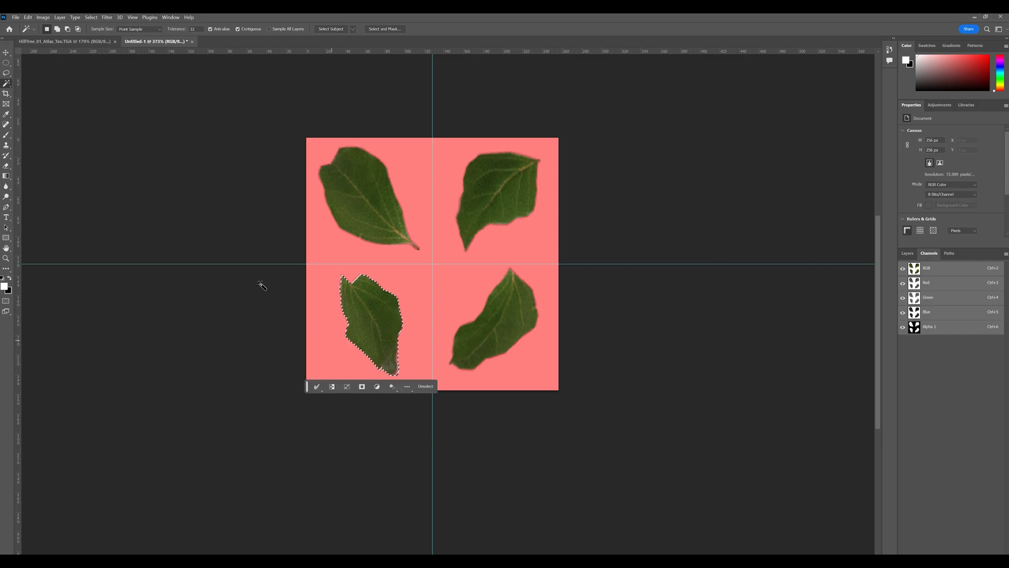
{"action": "key", "text": "v"}
{"action": "left_click_drag", "start_coordinate": [405, 326], "coordinate": [406, 325], "text": "alt"}
{"action": "left_click_drag", "start_coordinate": [408, 382], "coordinate": [441, 369], "text": "shift"}
{"action": "left_click_drag", "start_coordinate": [383, 324], "coordinate": [381, 334]}
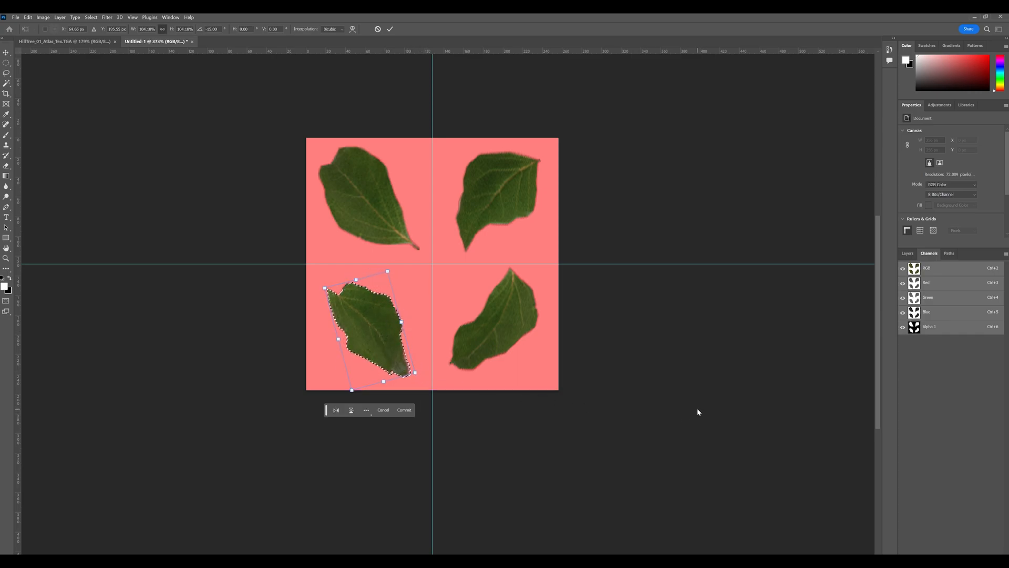
{"action": "left_click", "coordinate": [389, 29]}
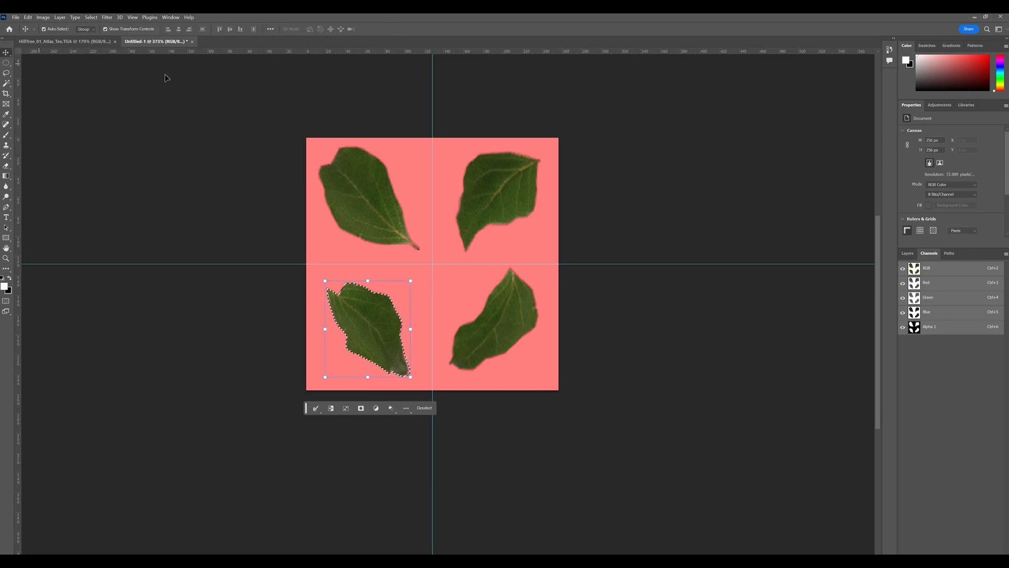
Unlock the Background so it becomes a regular layer, and clear the leaf selection
{"action": "left_click", "coordinate": [907, 253]}
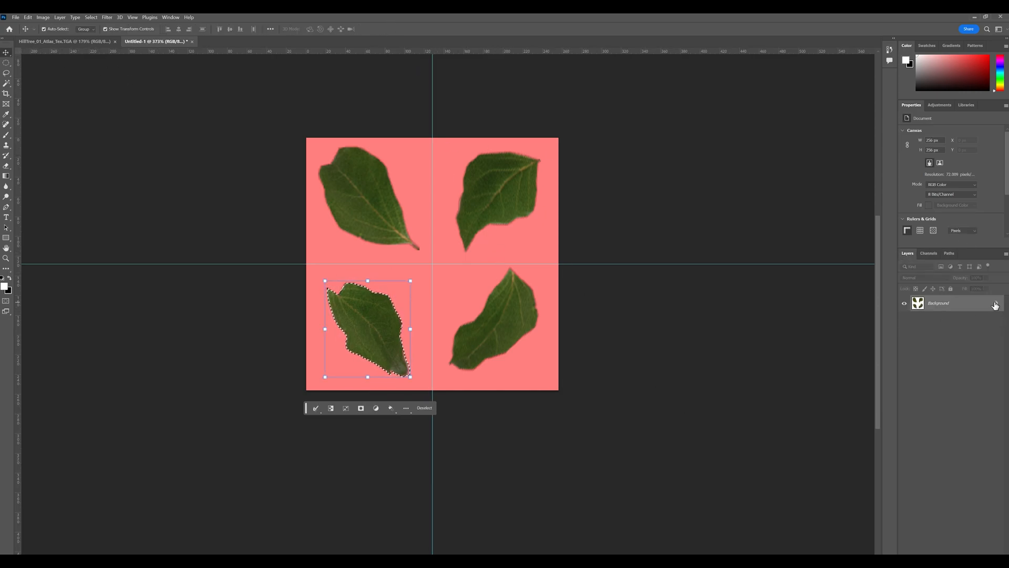
{"action": "left_click", "coordinate": [995, 304]}
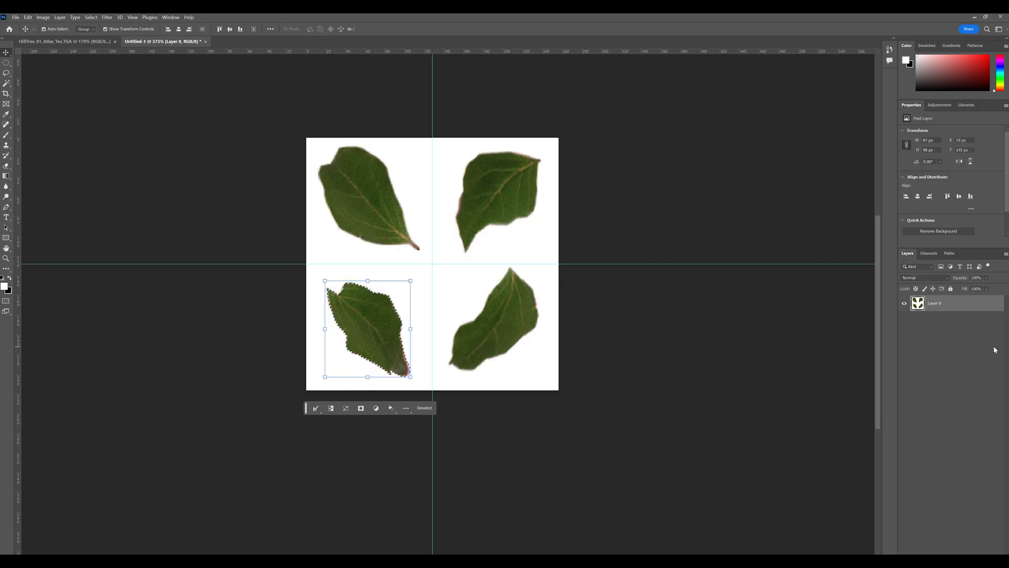
{"action": "left_click", "coordinate": [683, 355]}
{"action": "left_click", "coordinate": [7, 62]}
{"action": "left_click", "coordinate": [366, 289]}
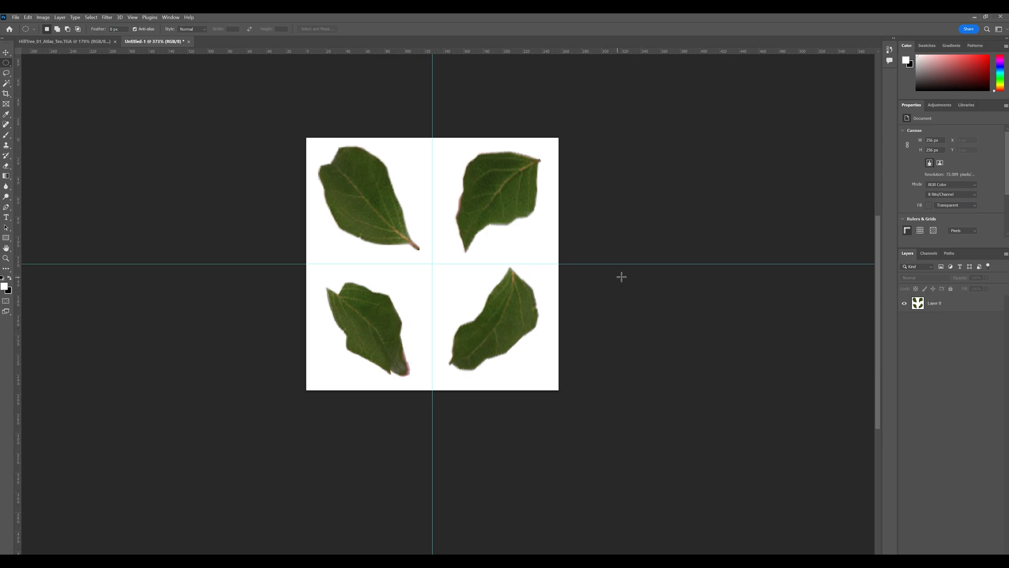
{"action": "left_click", "coordinate": [6, 53]}
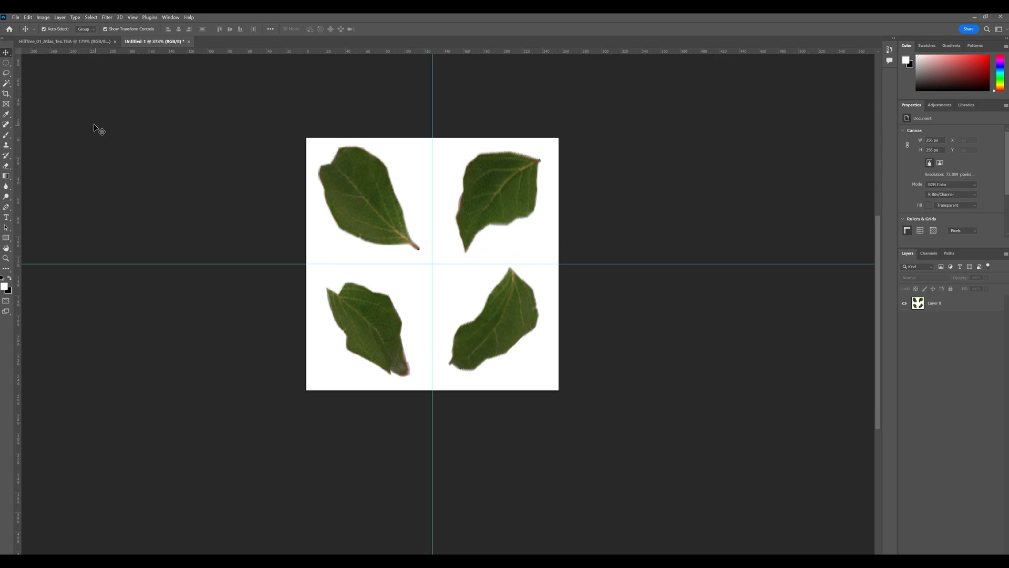
Save a copy of the texture in the Export folder as a 32 bits/pixel Targa file named Leafs, including its alpha channel
{"action": "left_click", "coordinate": [17, 17]}
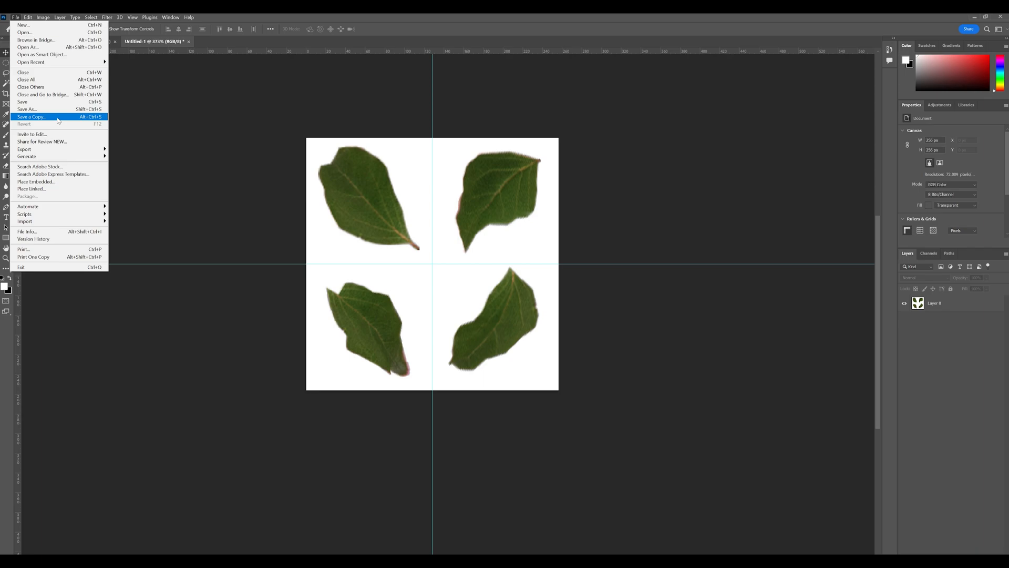
{"action": "left_click", "coordinate": [58, 117]}
{"action": "left_click", "coordinate": [237, 294]}
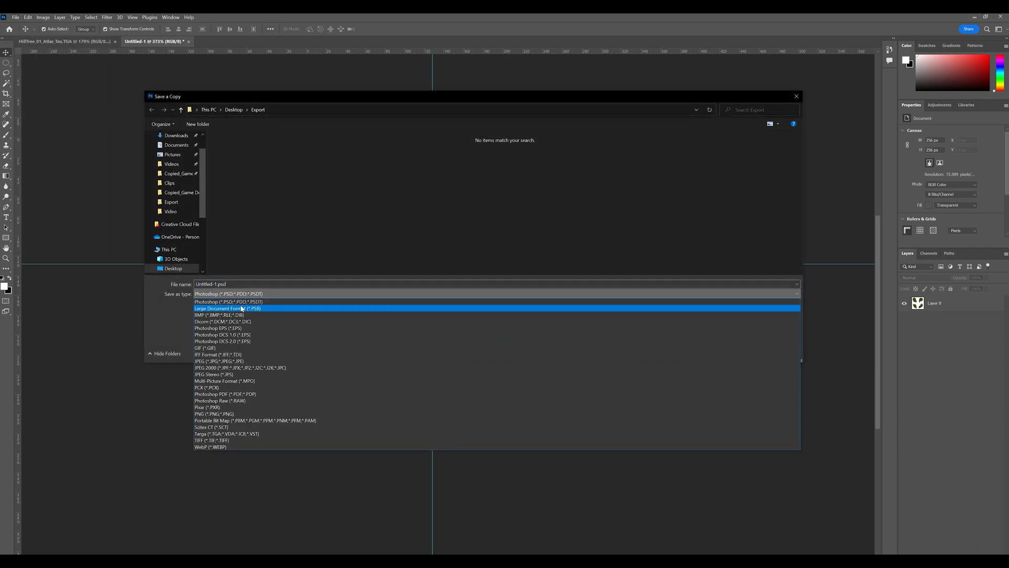
{"action": "left_click", "coordinate": [235, 434]}
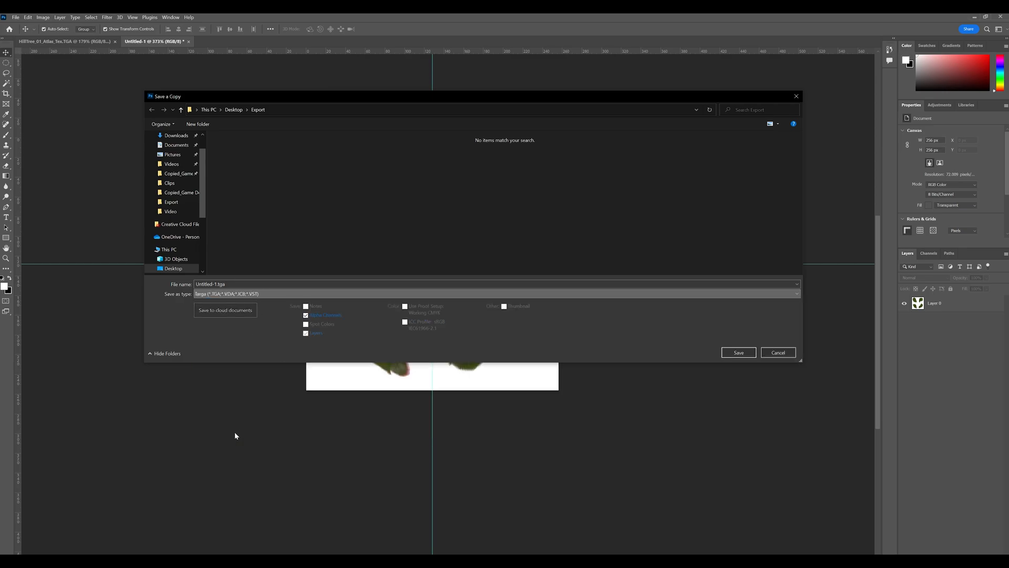
{"action": "double_click", "coordinate": [217, 284]}
{"action": "type", "text": "Leaf"}
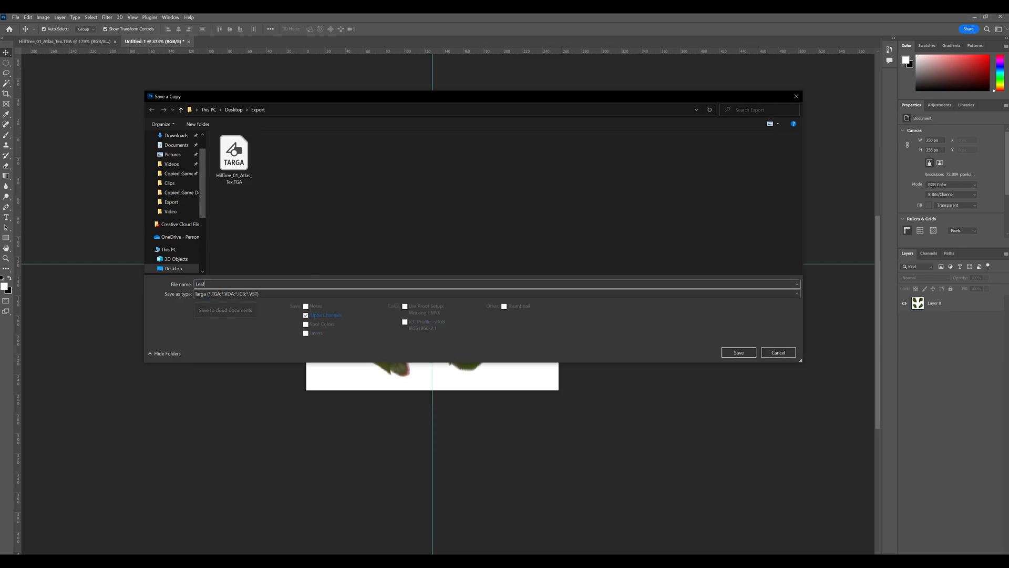
{"action": "key", "text": "Return"}
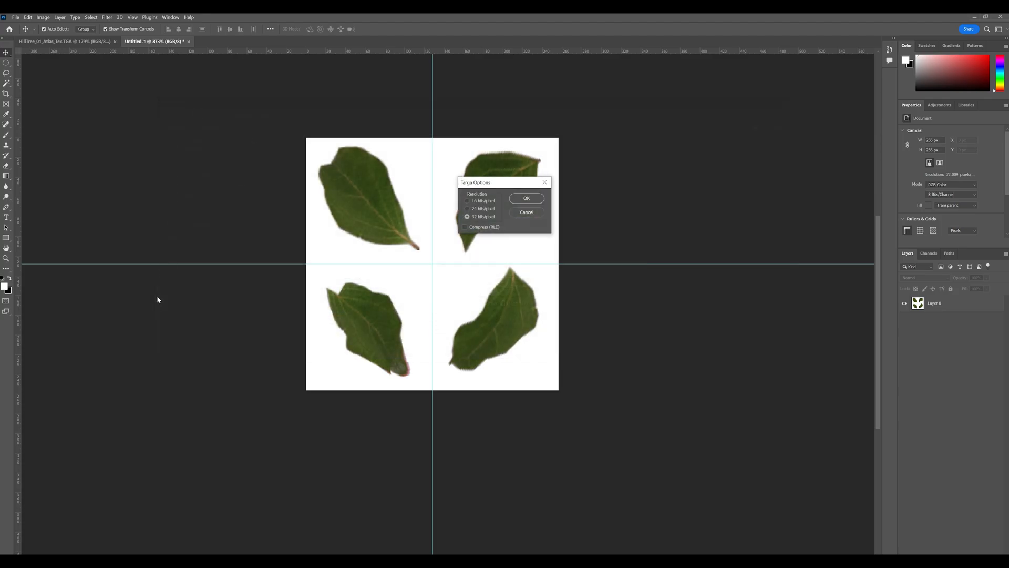
{"action": "left_click", "coordinate": [525, 199]}
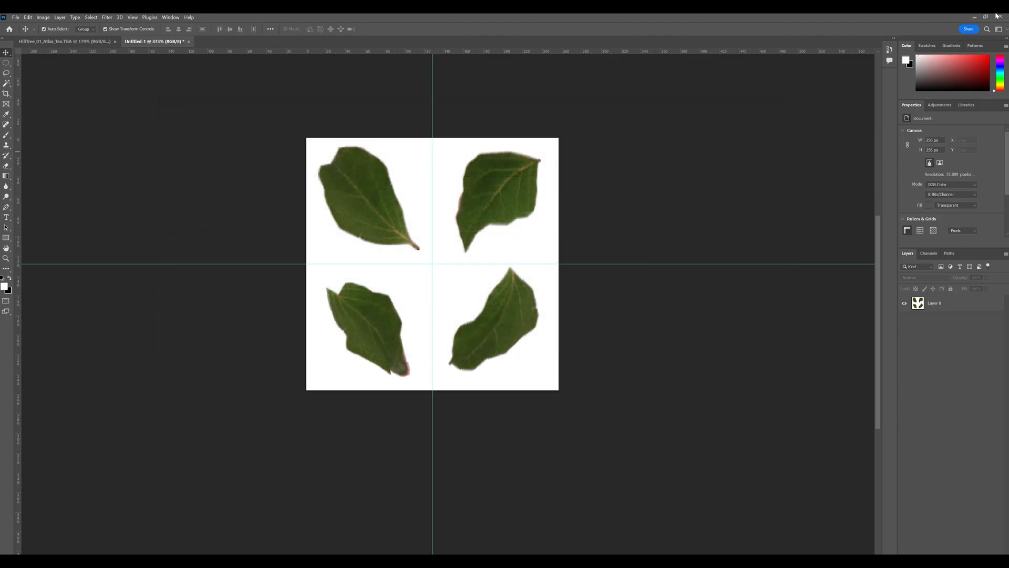
Switch to Unreal Editor, close the atlas texture window and open the SampleMap/VFX/Textures content folder with the viewport enlarged
{"action": "left_click", "coordinate": [973, 18]}
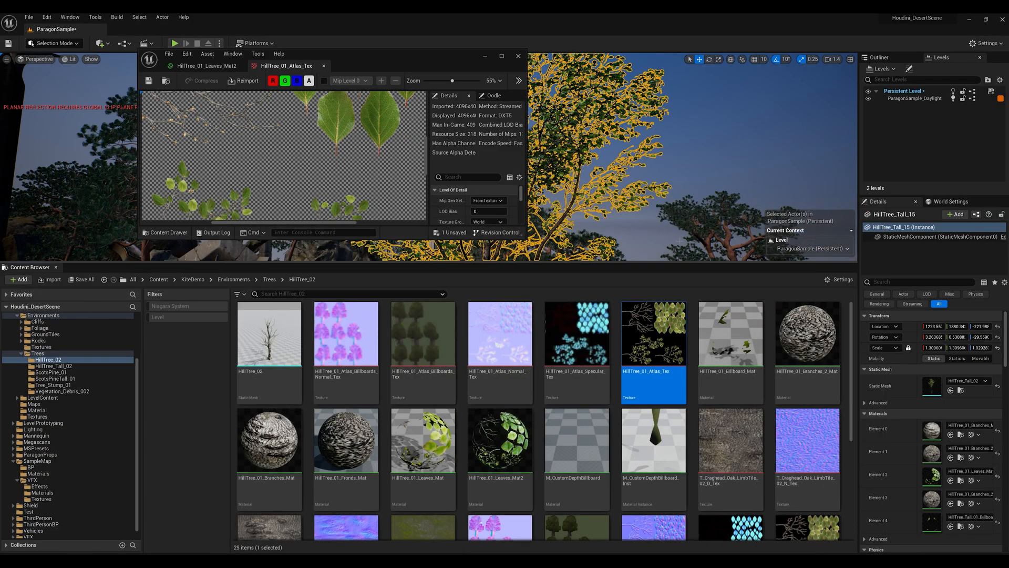
{"action": "left_click", "coordinate": [518, 56]}
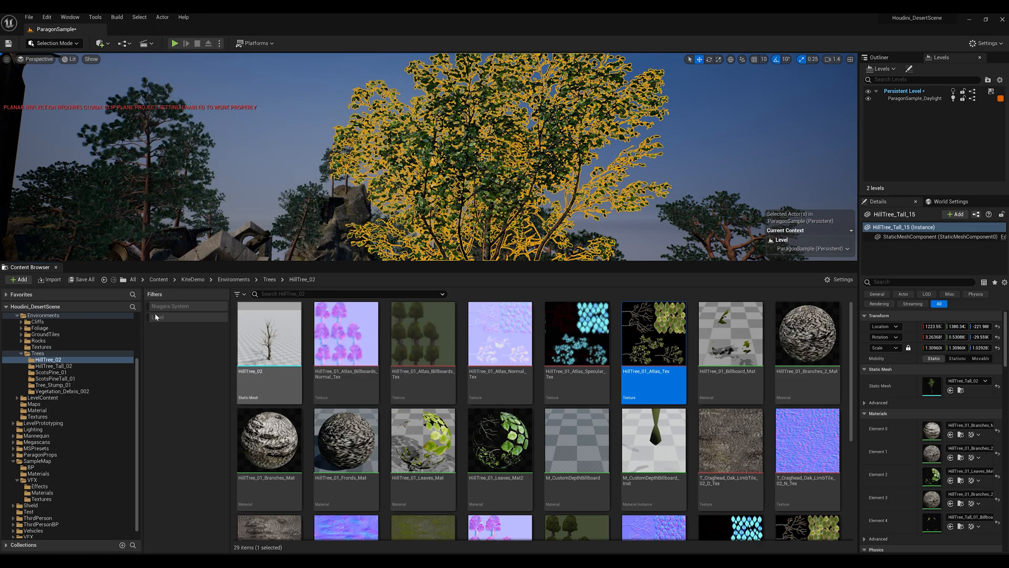
{"action": "left_click", "coordinate": [37, 353]}
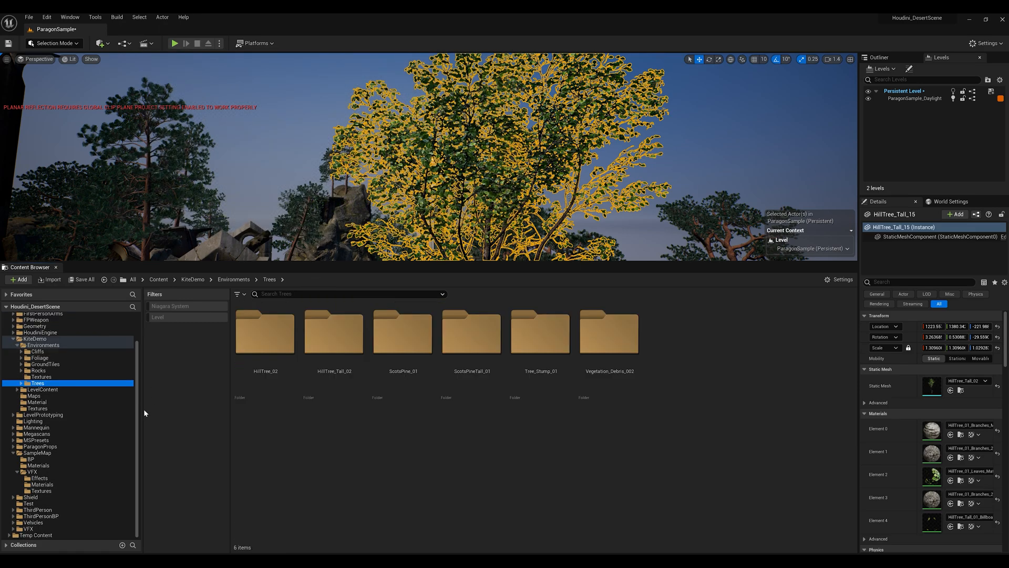
{"action": "left_click", "coordinate": [32, 471]}
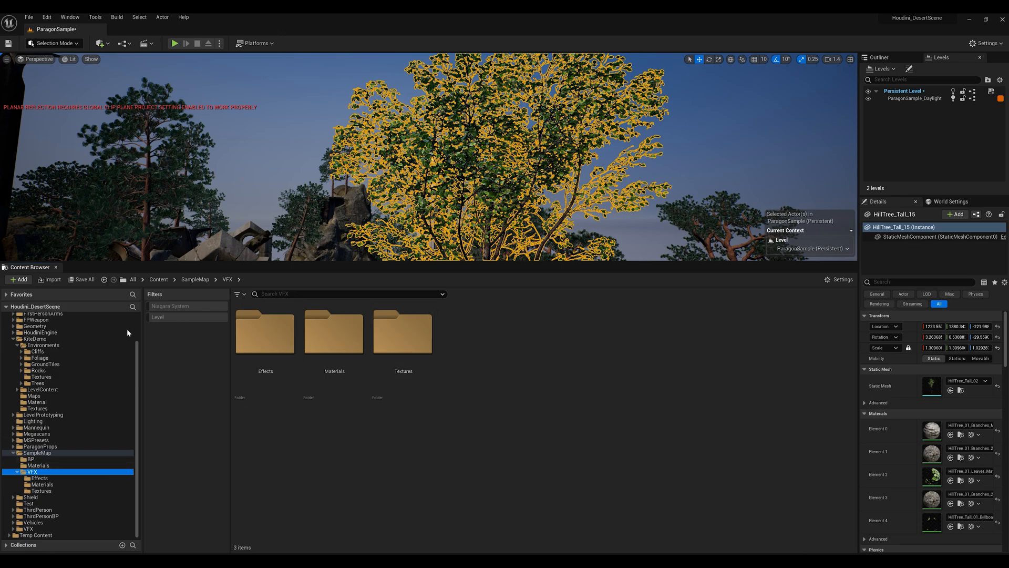
{"action": "left_click", "coordinate": [59, 453]}
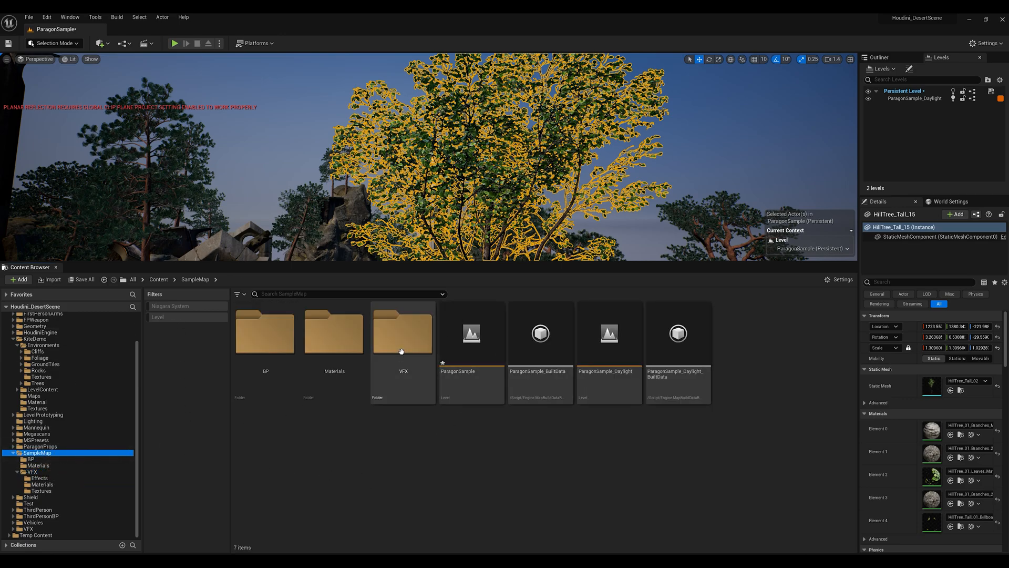
{"action": "double_click", "coordinate": [403, 332]}
{"action": "left_click_drag", "start_coordinate": [501, 260], "coordinate": [501, 383]}
{"action": "double_click", "coordinate": [403, 461]}
Import the Leafs Targa file into the SampleMap/VFX/Textures folder
{"action": "right_click", "coordinate": [398, 479]}
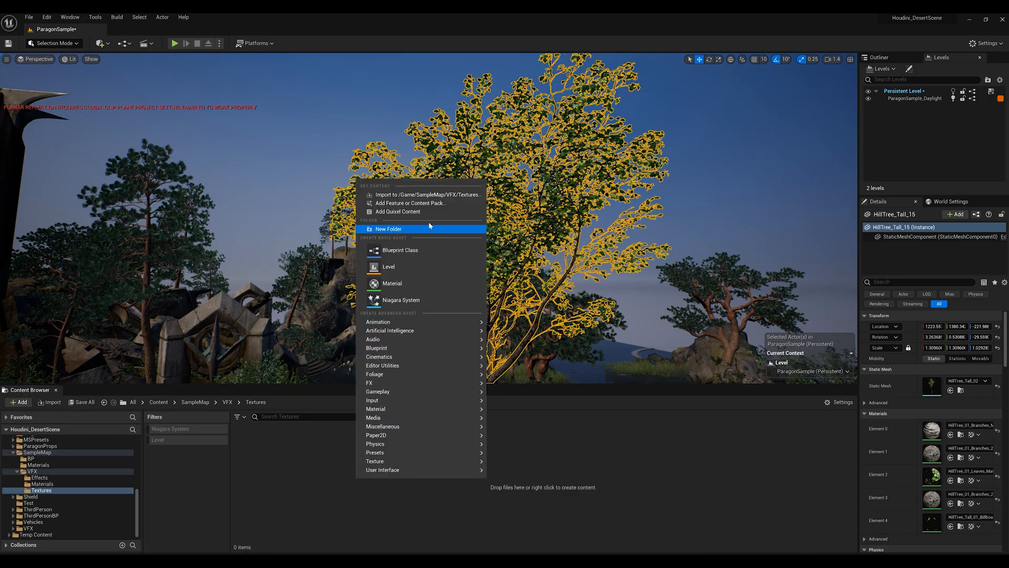
{"action": "left_click", "coordinate": [420, 194]}
{"action": "double_click", "coordinate": [285, 79]}
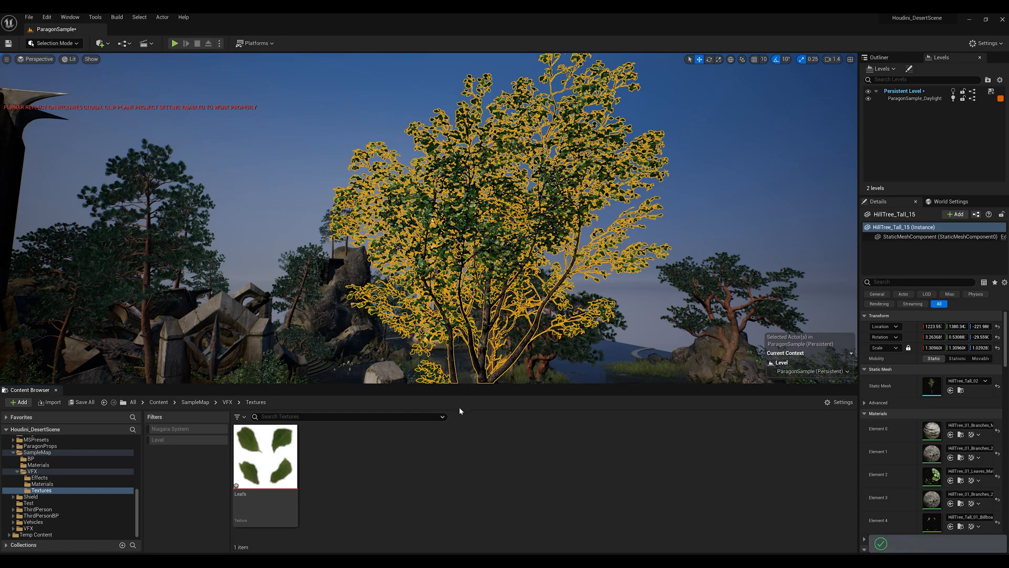
Open the Leafs texture full screen and examine its alpha channel alone, then with the red, green and blue channels restored
{"action": "double_click", "coordinate": [266, 463]}
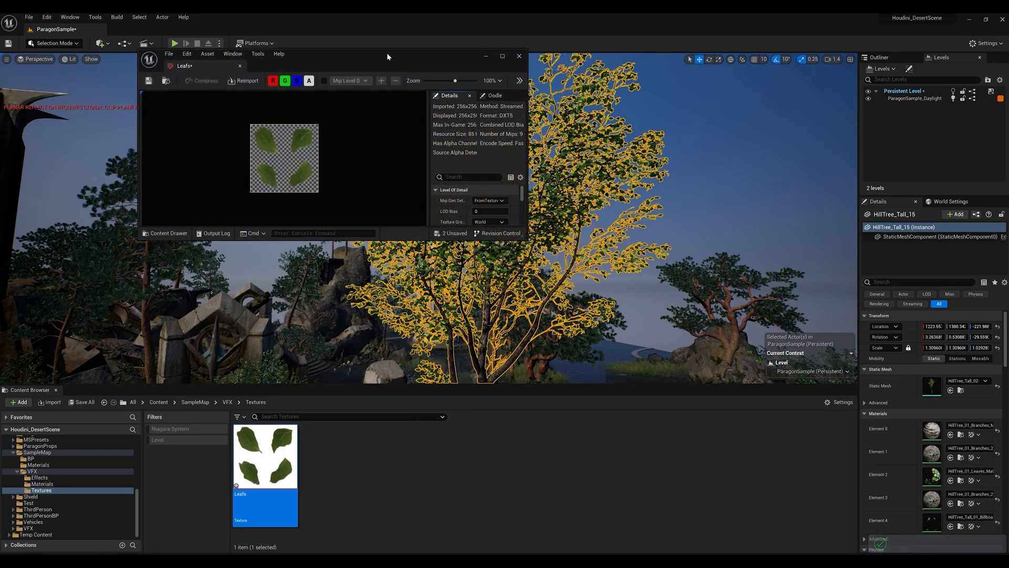
{"action": "double_click", "coordinate": [386, 53]}
{"action": "scroll", "coordinate": [391, 289], "scroll_direction": "up", "scroll_amount": 8}
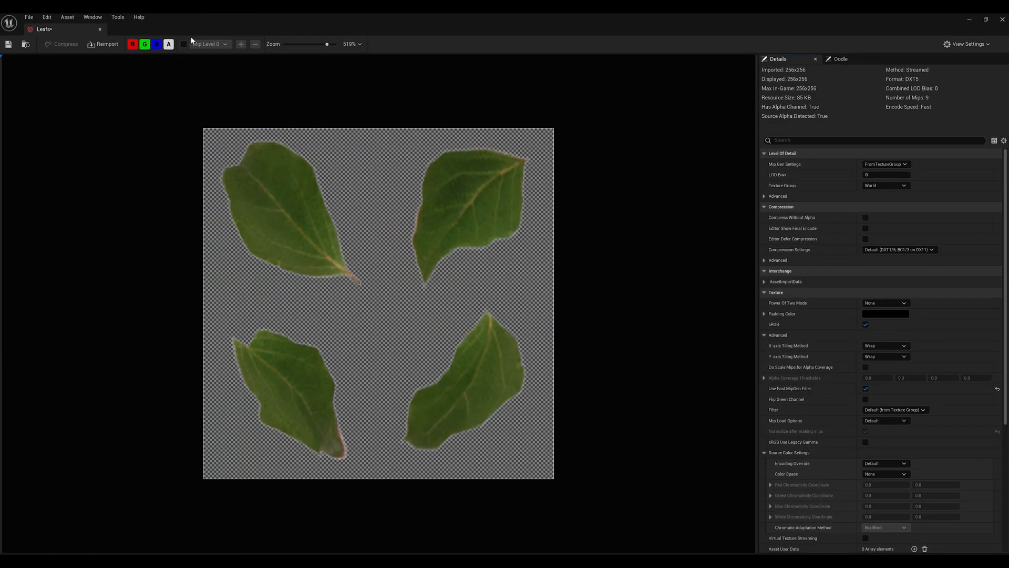
{"action": "left_click", "coordinate": [132, 44]}
{"action": "left_click", "coordinate": [145, 44]}
{"action": "left_click", "coordinate": [156, 45]}
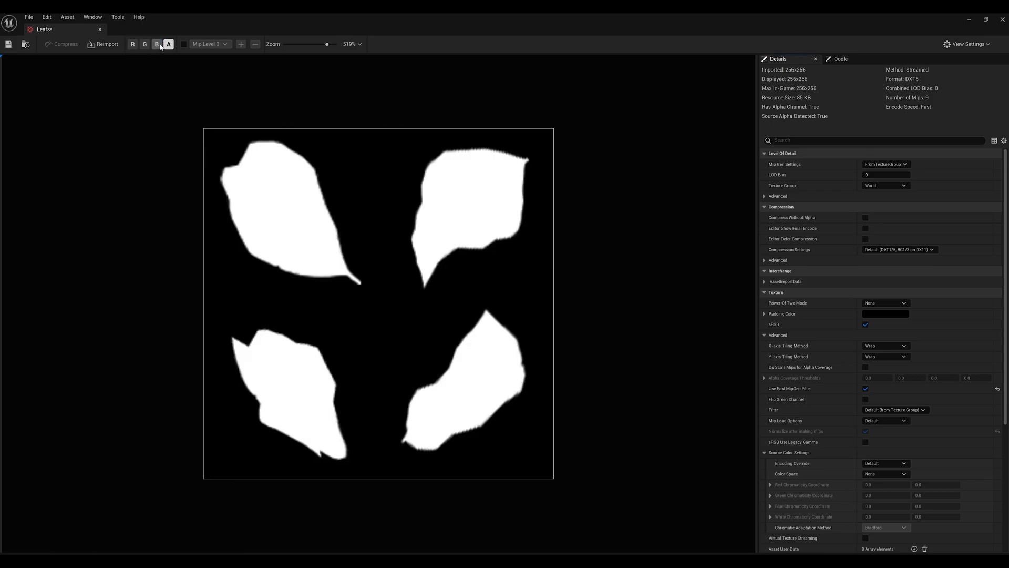
{"action": "left_click", "coordinate": [133, 44]}
{"action": "left_click", "coordinate": [144, 45]}
{"action": "left_click", "coordinate": [156, 44]}
{"action": "left_click", "coordinate": [782, 153]}
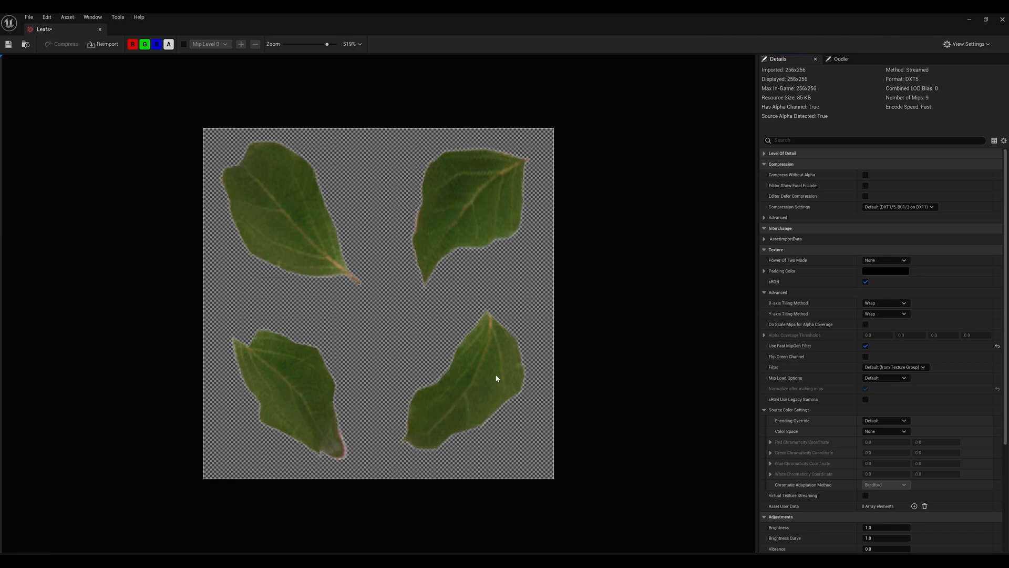
Shrink the Leafs texture editor to a floating window, and deselect the tree and the texture asset
{"action": "left_click_drag", "start_coordinate": [790, 16], "coordinate": [735, 283]}
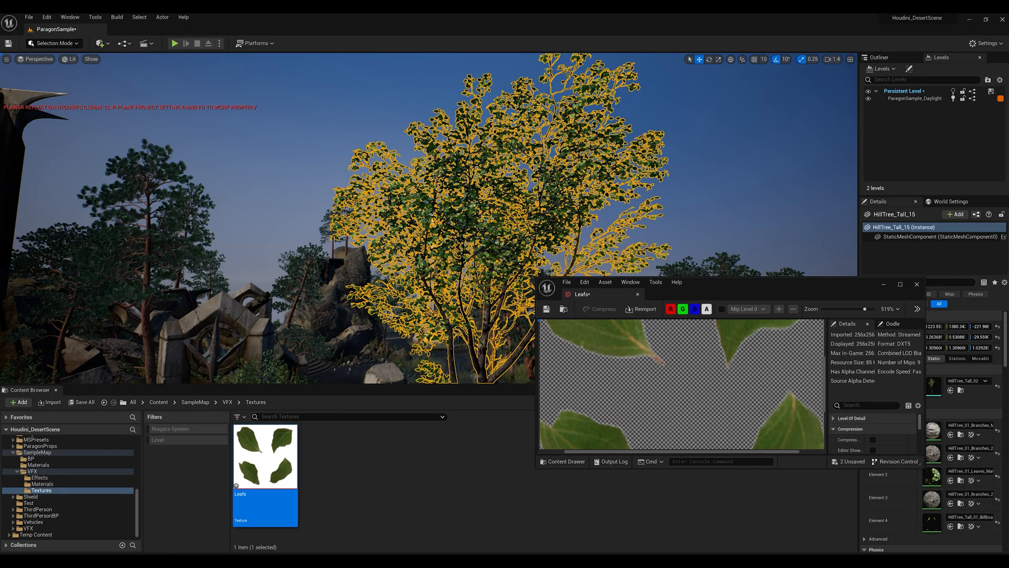
{"action": "left_click", "coordinate": [736, 210]}
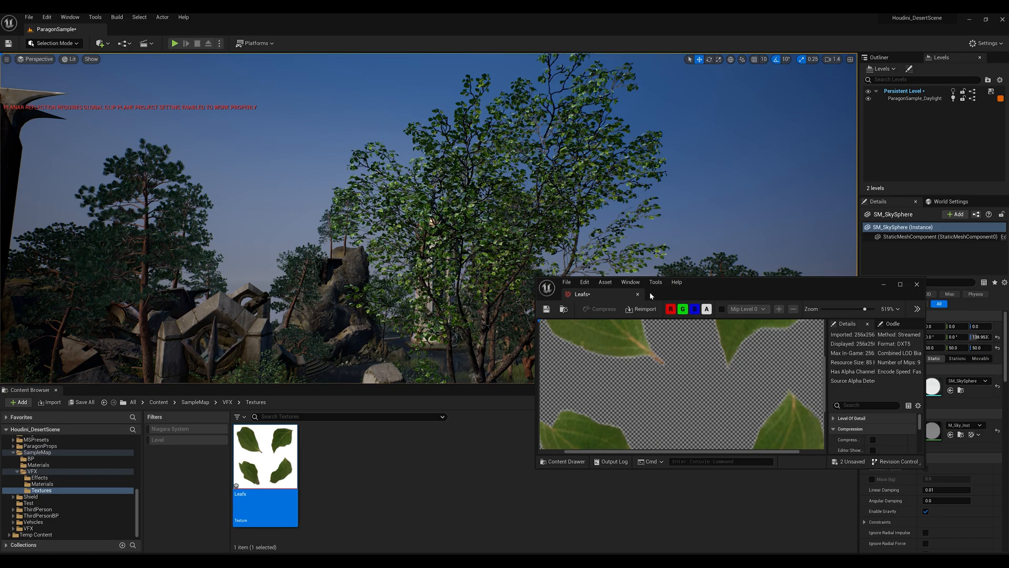
{"action": "left_click", "coordinate": [415, 470]}
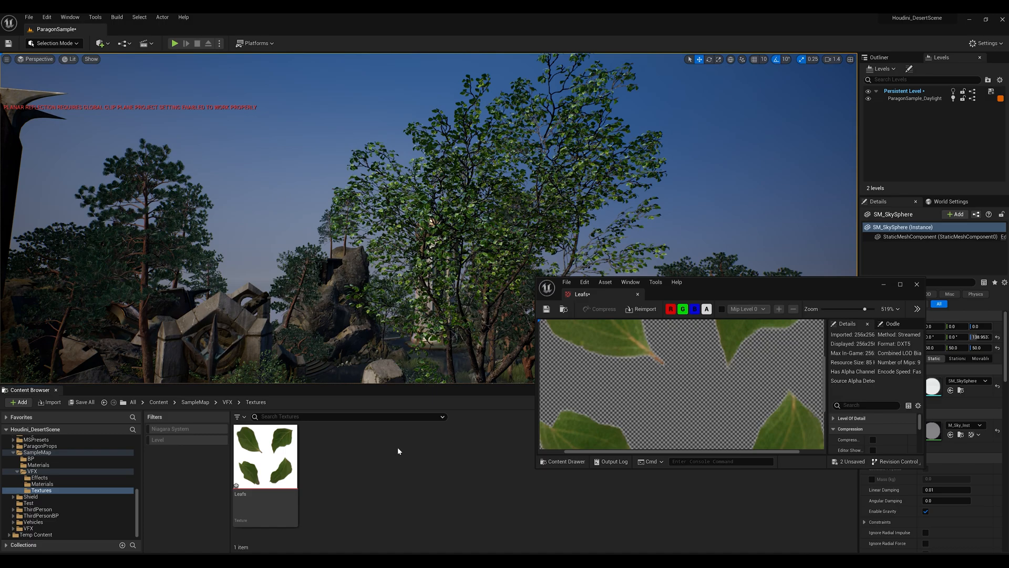
View the Leafs texture's green channel alone, then save the texture and close its editor
{"action": "left_click", "coordinate": [682, 309]}
{"action": "left_click", "coordinate": [694, 309]}
{"action": "left_click", "coordinate": [705, 309]}
{"action": "left_click", "coordinate": [672, 309]}
{"action": "left_click", "coordinate": [685, 309]}
{"action": "scroll", "coordinate": [717, 406], "scroll_direction": "down", "scroll_amount": 5}
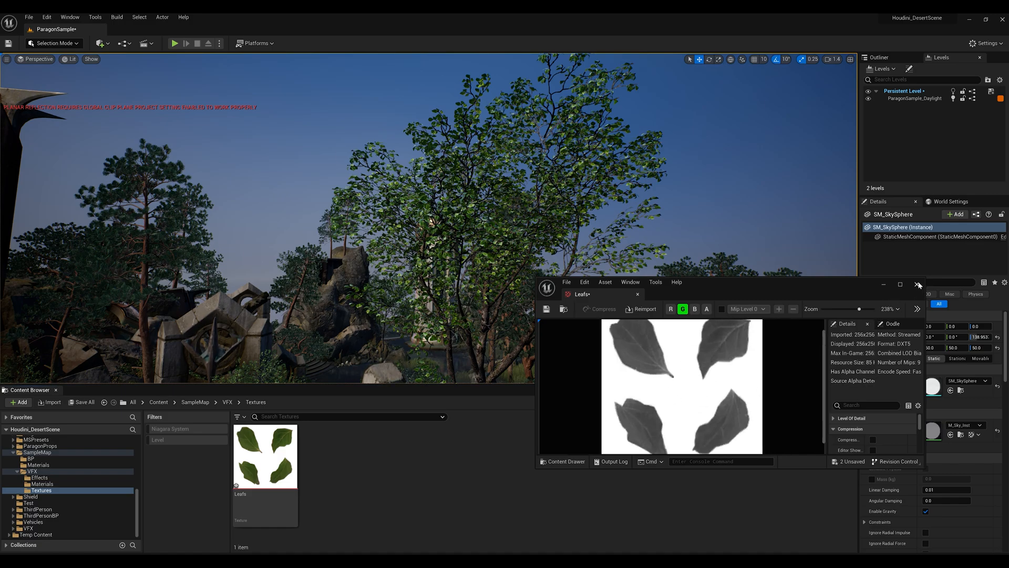
{"action": "key", "text": "ctrl+s"}
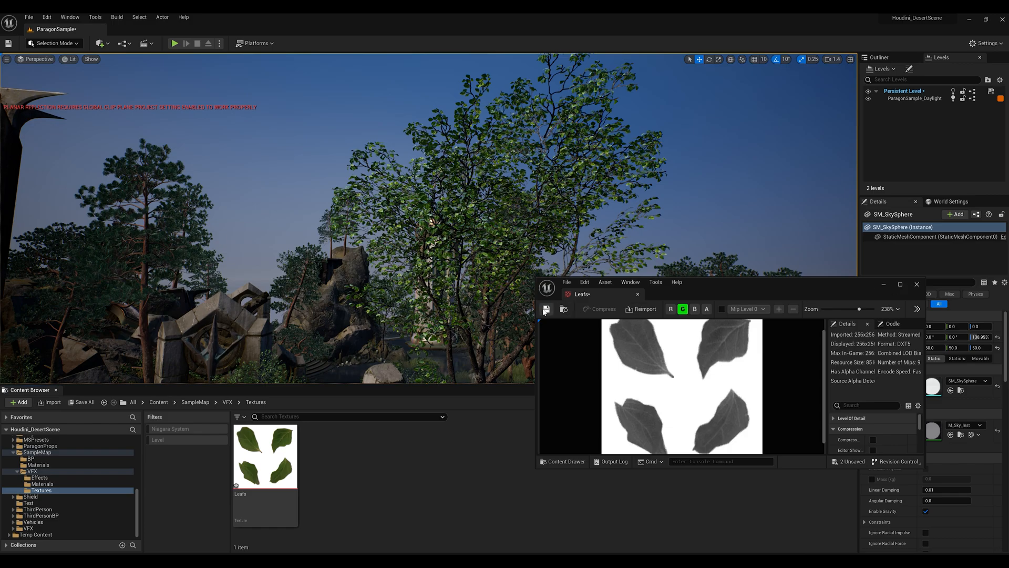
{"action": "left_click", "coordinate": [916, 285]}
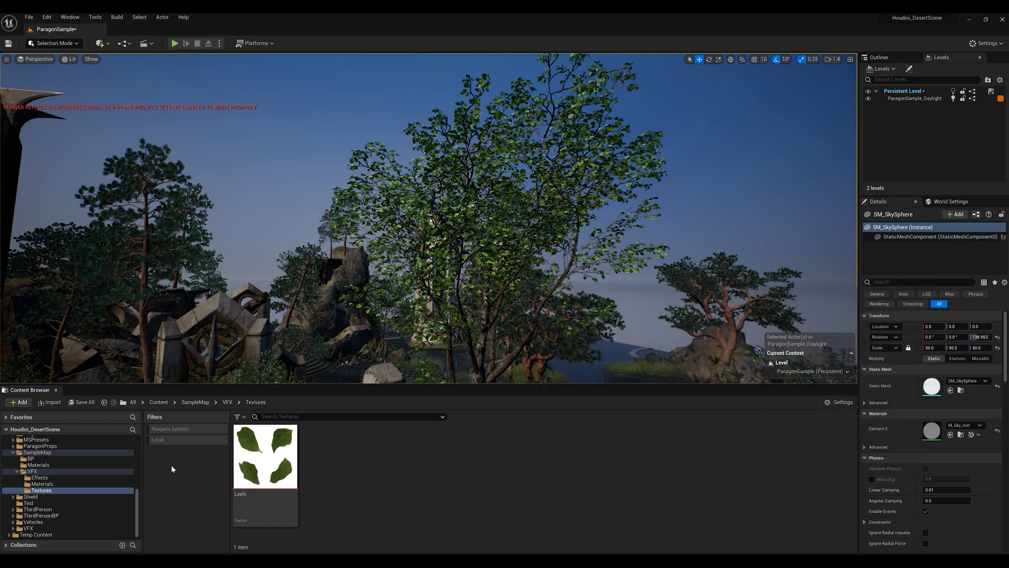
Create a material named leafs in the VFX/Materials folder and open it in a maximized material editor
{"action": "left_click", "coordinate": [42, 483]}
{"action": "right_click", "coordinate": [287, 476]}
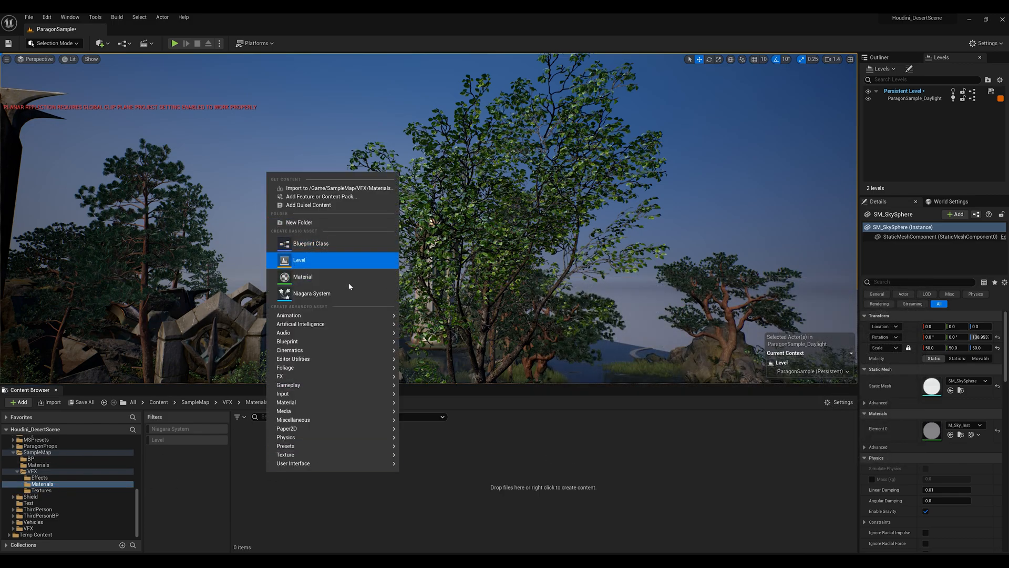
{"action": "left_click", "coordinate": [302, 276]}
{"action": "key", "text": "BackSpace"}
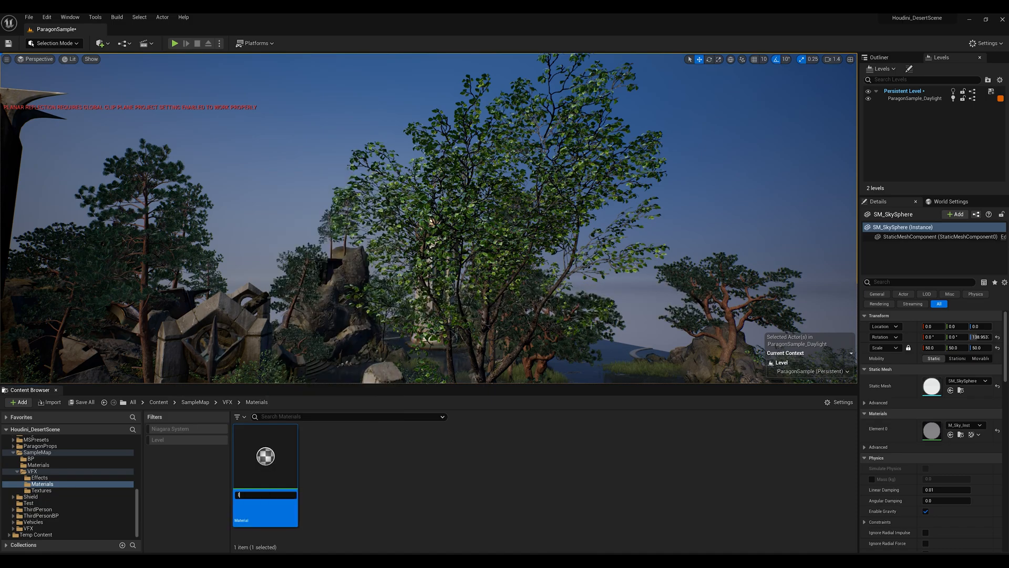
{"action": "key", "text": "Return"}
{"action": "key", "text": "Return"}
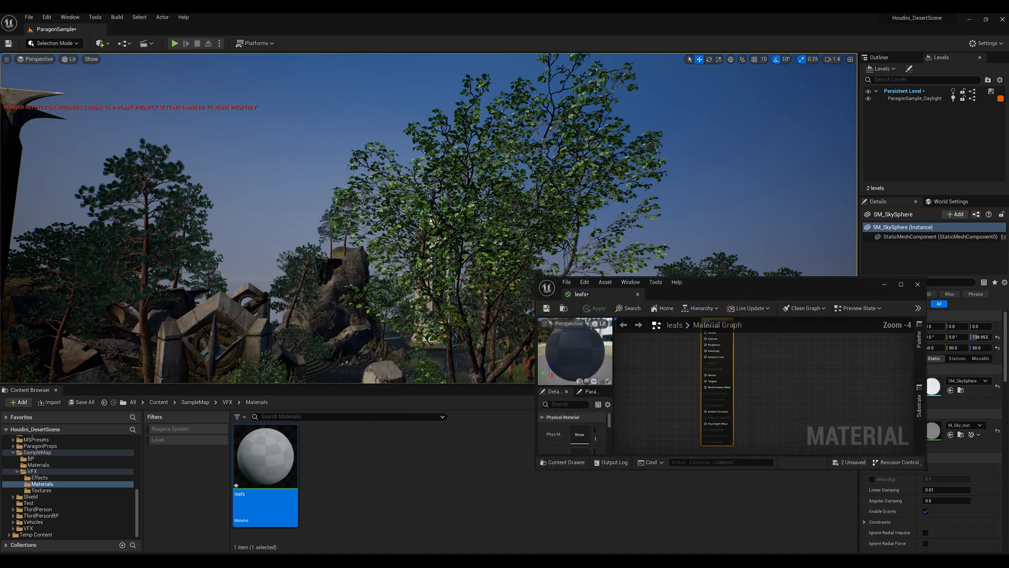
{"action": "double_click", "coordinate": [724, 286]}
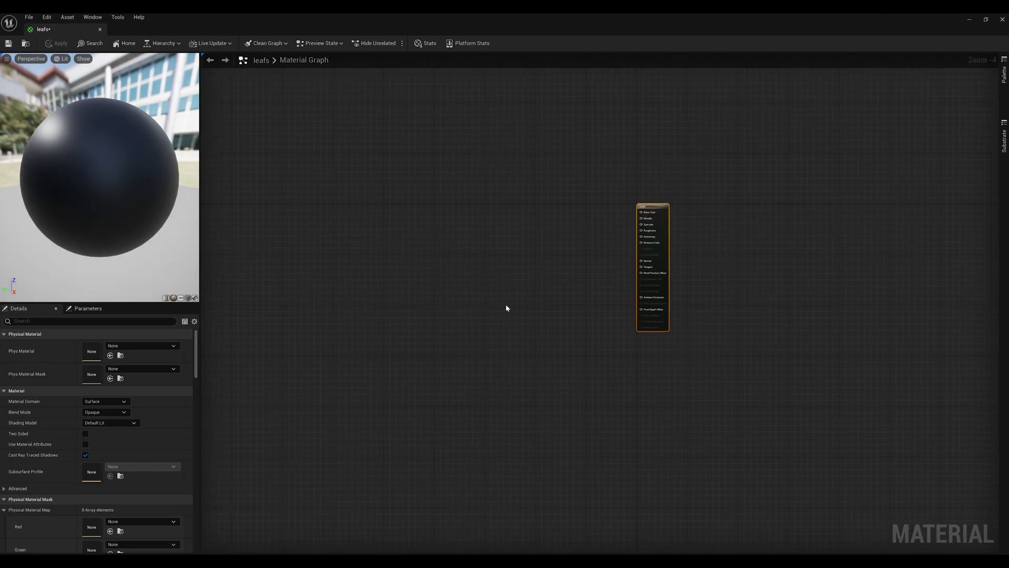
Add a Texture Sample node to the material graph and assign it the Leafs texture from the VFX/Textures folder
{"action": "left_click", "coordinate": [480, 292]}
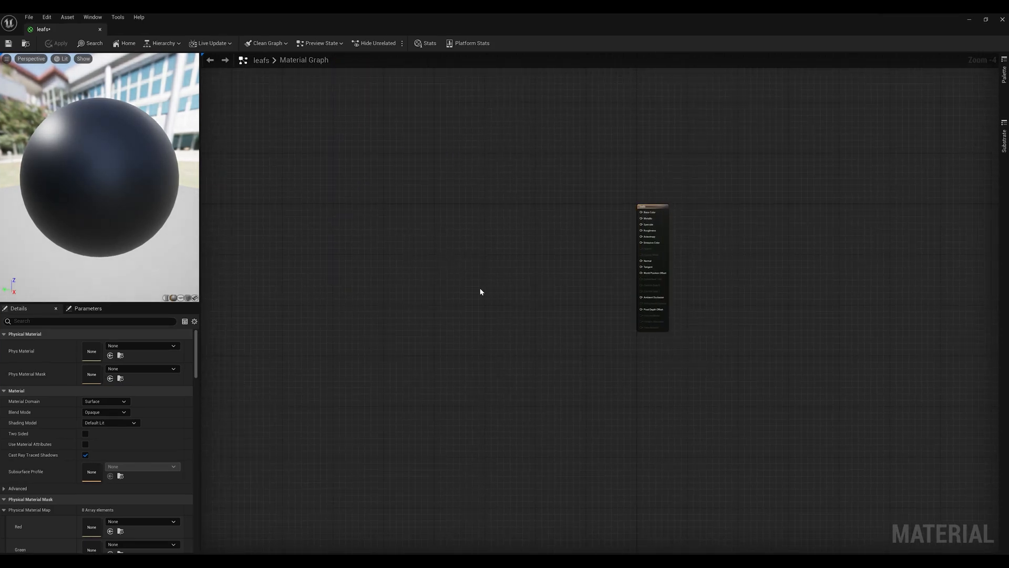
{"action": "left_click", "coordinate": [440, 269]}
{"action": "scroll", "coordinate": [441, 274], "scroll_direction": "up", "scroll_amount": 5}
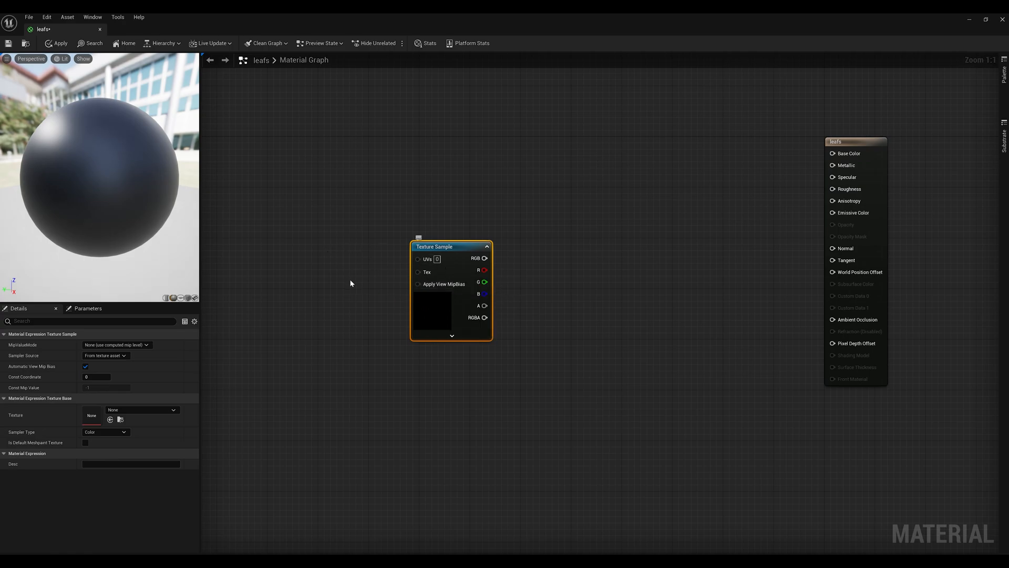
{"action": "left_click_drag", "start_coordinate": [441, 22], "coordinate": [475, 120]}
{"action": "left_click", "coordinate": [41, 490]}
{"action": "left_click", "coordinate": [265, 462]}
{"action": "double_click", "coordinate": [499, 123]}
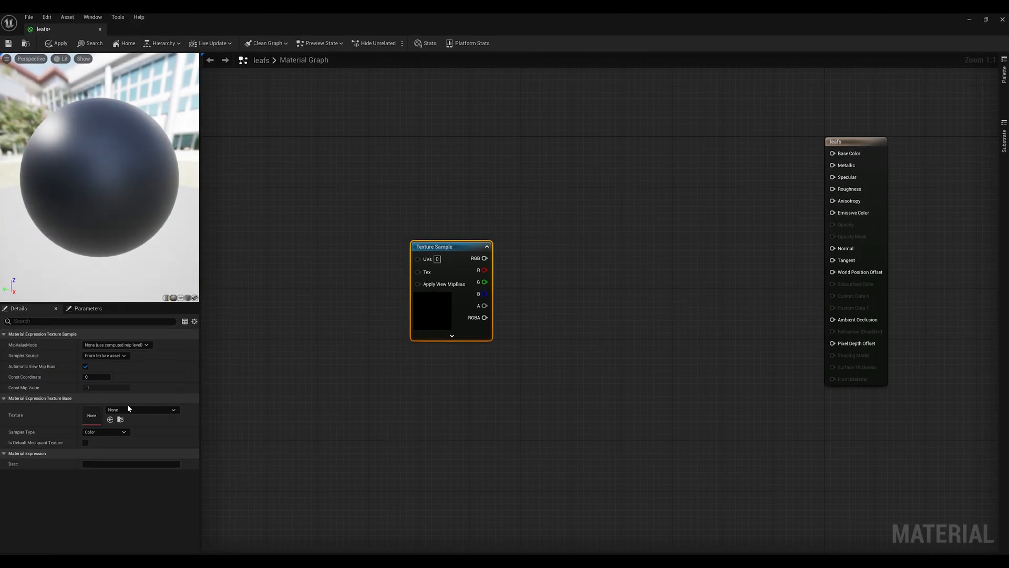
{"action": "left_click", "coordinate": [110, 419]}
{"action": "left_click_drag", "start_coordinate": [452, 312], "coordinate": [390, 316]}
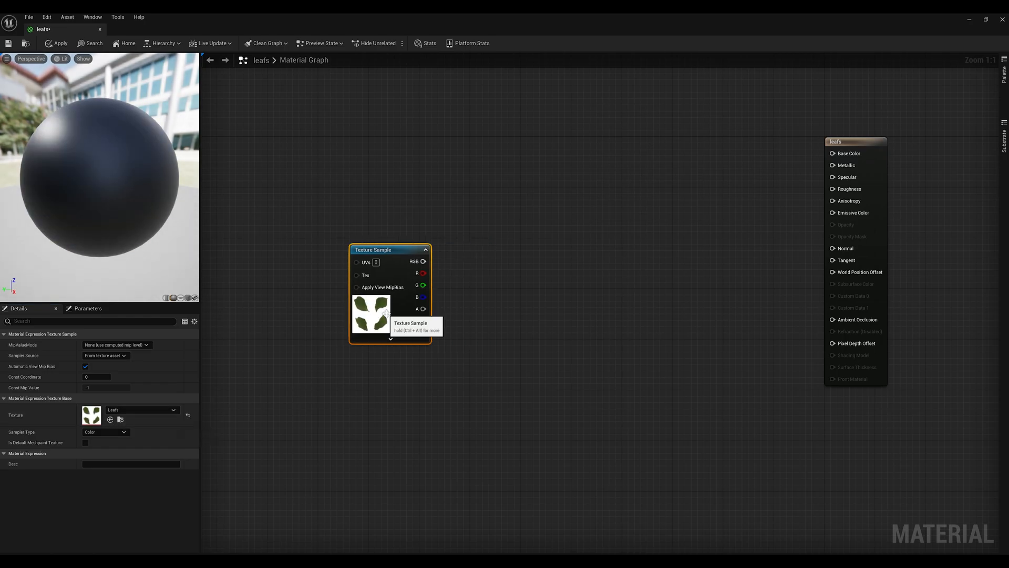
Add a Particle Color node and place it above the Texture Sample node
{"action": "right_click", "coordinate": [516, 208]}
{"action": "type", "text": "parti"}
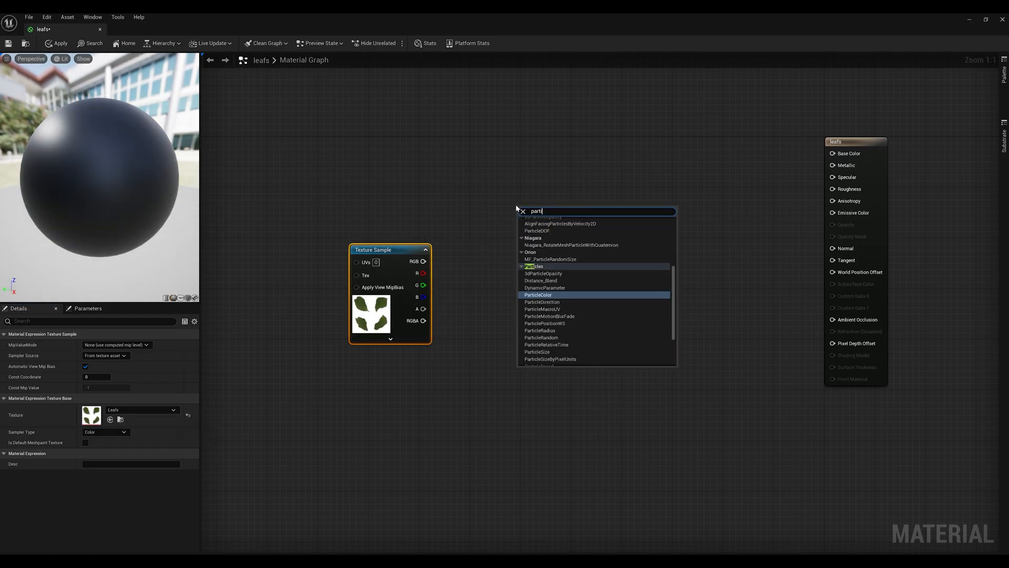
{"action": "key", "text": "Return"}
{"action": "left_click_drag", "start_coordinate": [542, 260], "coordinate": [407, 179]}
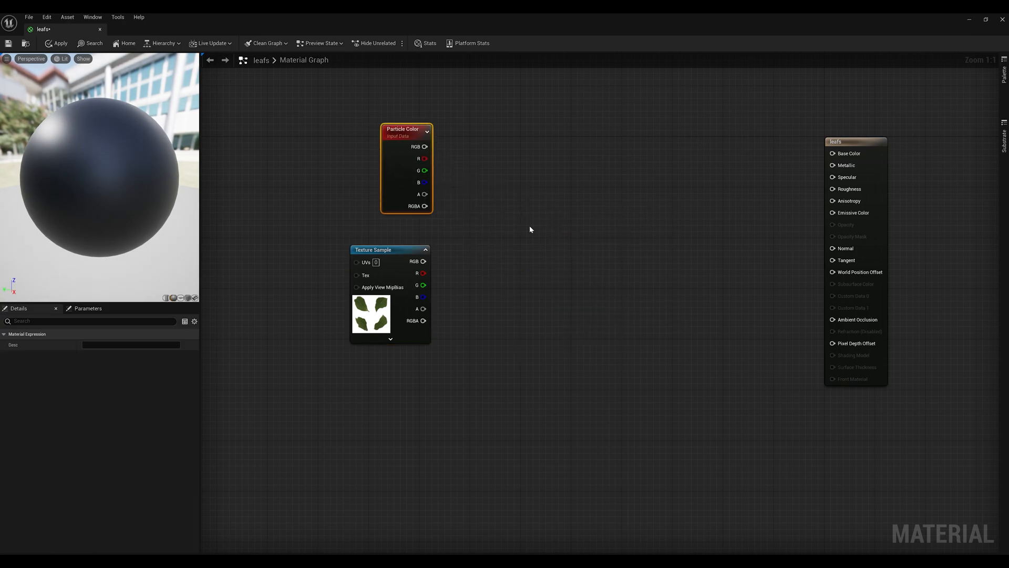
Add two Multiply nodes, one above the other, between the input nodes and the material output
{"action": "right_click_drag", "start_coordinate": [531, 225], "coordinate": [468, 278]}
{"action": "key", "text": "m"}
{"action": "left_click", "coordinate": [509, 333]}
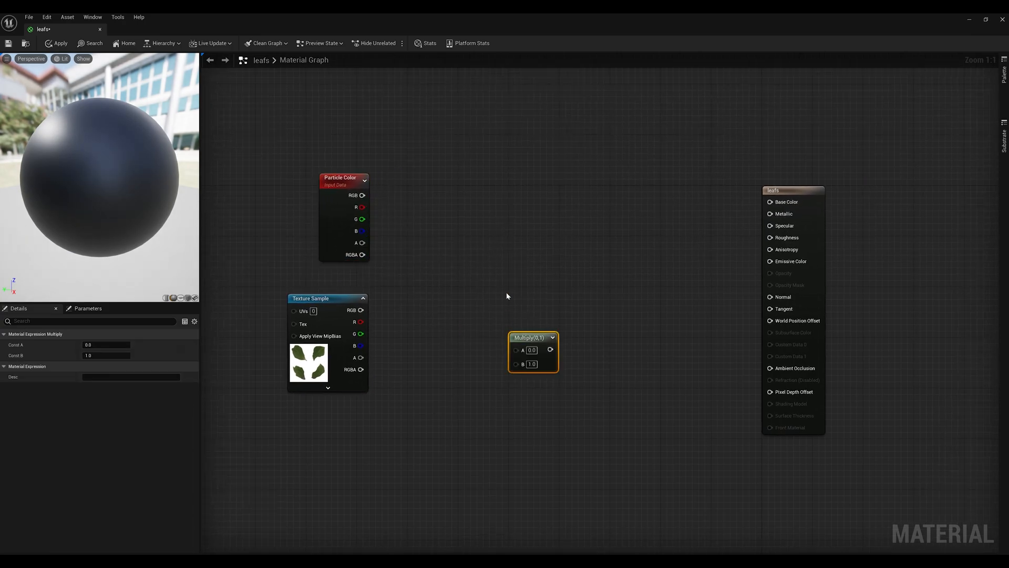
{"action": "key", "text": "m"}
{"action": "left_click", "coordinate": [512, 260]}
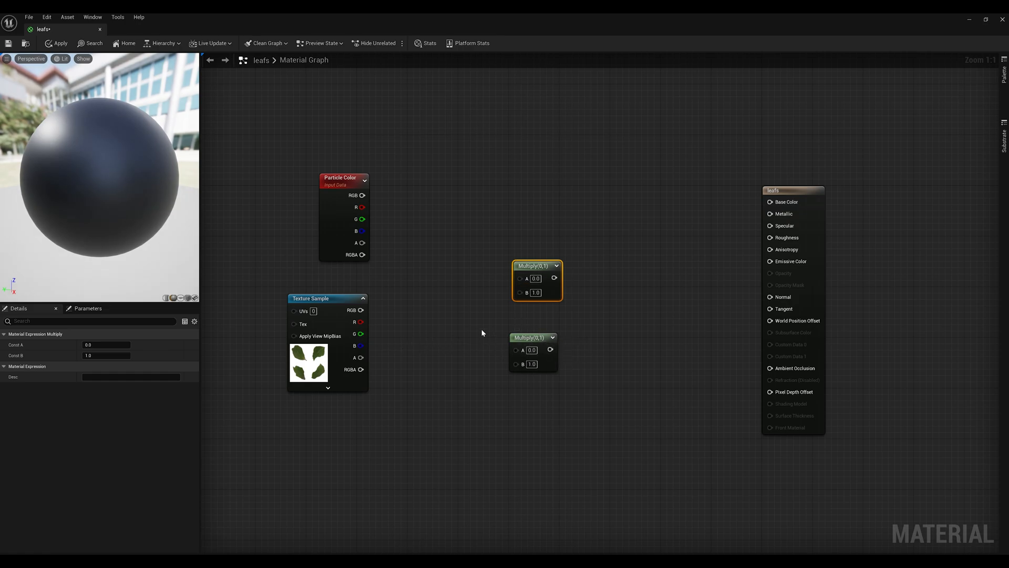
Multiply the Particle Color and Texture Sample alphas into Opacity with the lower Multiply, and their RGB outputs into Emissive Color with the upper one
{"action": "left_click_drag", "start_coordinate": [551, 349], "coordinate": [362, 243]}
{"action": "left_click_drag", "start_coordinate": [367, 358], "coordinate": [777, 285]}
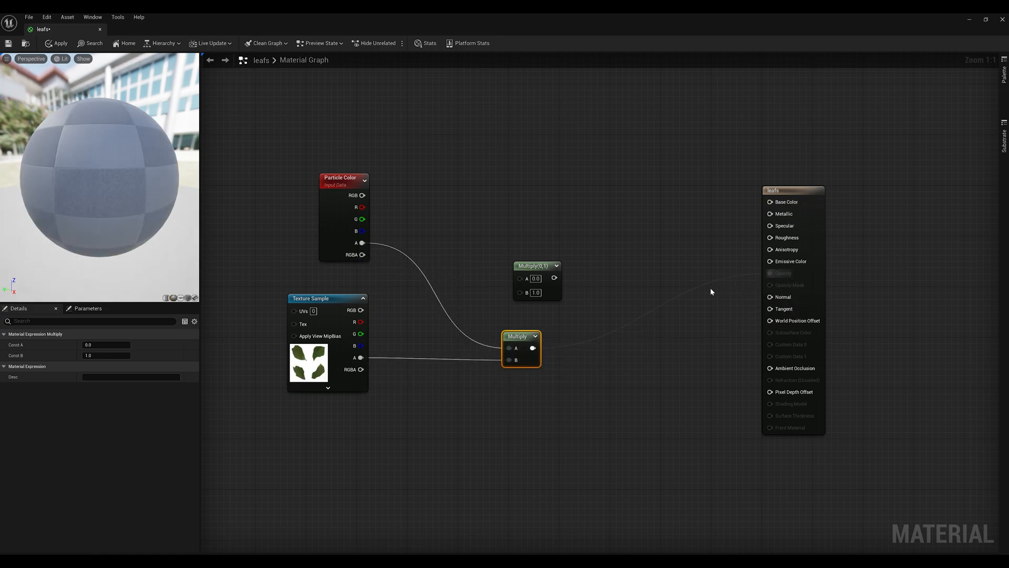
{"action": "left_click_drag", "start_coordinate": [554, 277], "coordinate": [769, 261]}
{"action": "left_click_drag", "start_coordinate": [520, 278], "coordinate": [363, 195]}
{"action": "left_click_drag", "start_coordinate": [361, 310], "coordinate": [520, 290]}
Align the opacity Multiply node beneath the emissive Multiply node
{"action": "left_click", "coordinate": [594, 330]}
{"action": "left_click", "coordinate": [523, 338]}
{"action": "left_click_drag", "start_coordinate": [523, 337], "coordinate": [542, 331]}
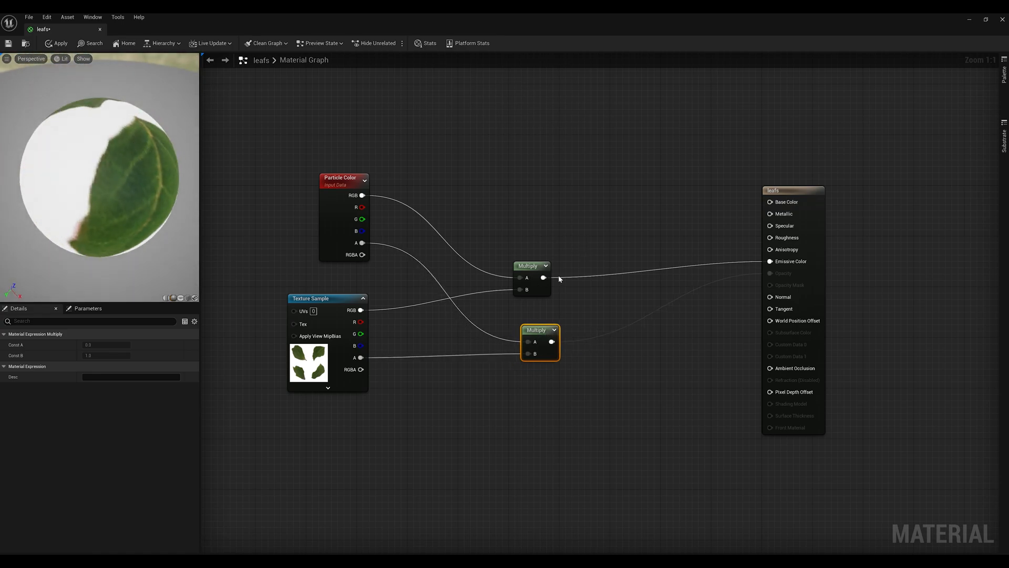
{"action": "left_click", "coordinate": [612, 185]}
{"action": "left_click_drag", "start_coordinate": [539, 330], "coordinate": [526, 330]}
{"action": "left_click", "coordinate": [562, 334]}
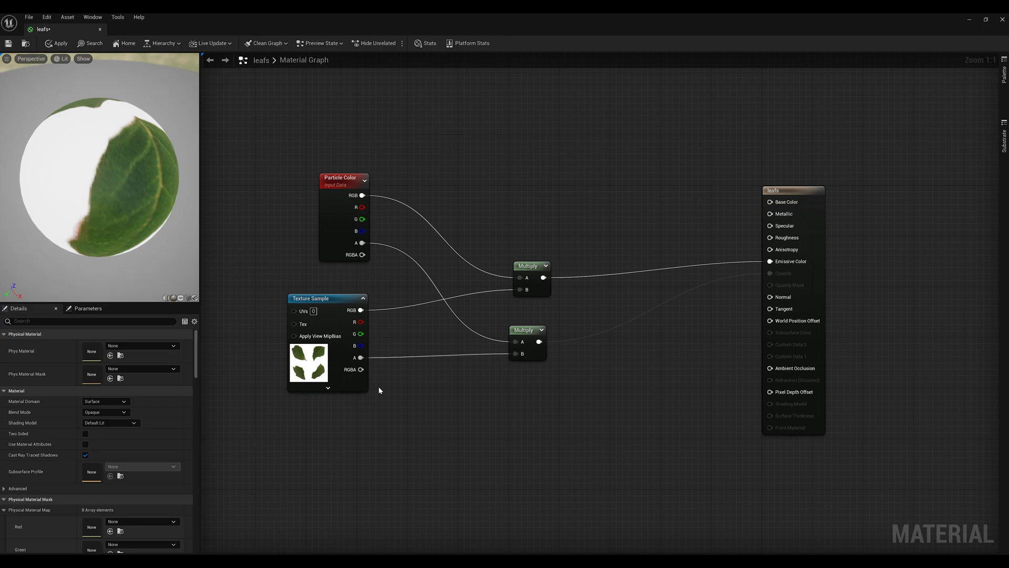
Preview the material on a plane with the texture's green output feeding the emissive Multiply, then reconnect the texture's RGB output
{"action": "left_click_drag", "start_coordinate": [361, 333], "coordinate": [521, 290]}
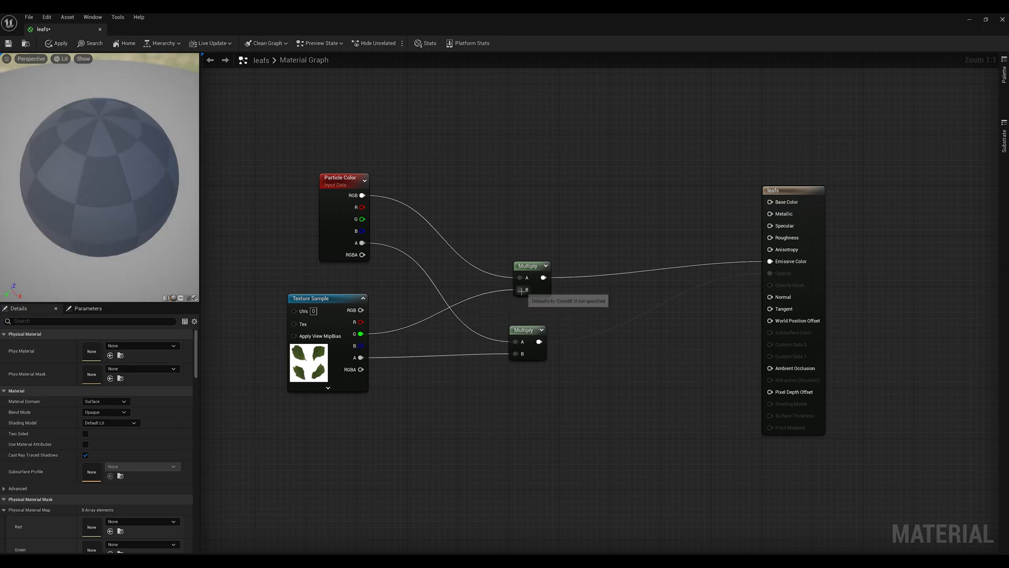
{"action": "left_click", "coordinate": [179, 297]}
{"action": "left_click_drag", "start_coordinate": [159, 255], "coordinate": [167, 206]}
{"action": "mouse_move", "coordinate": [167, 206]}
{"action": "right_mouse_down"}
{"action": "mouse_move", "coordinate": [167, 173]}
{"action": "mouse_move", "coordinate": [167, 207]}
{"action": "right_mouse_up"}
{"action": "left_click_drag", "start_coordinate": [167, 206], "coordinate": [184, 207]}
{"action": "left_click", "coordinate": [331, 210]}
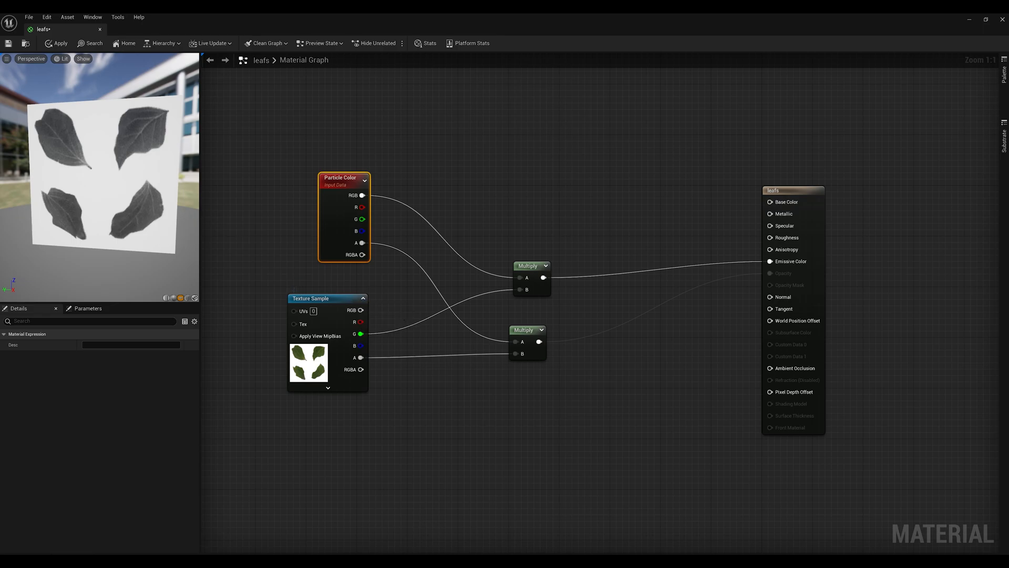
{"action": "left_click_drag", "start_coordinate": [360, 311], "coordinate": [520, 289]}
{"action": "left_click", "coordinate": [301, 463]}
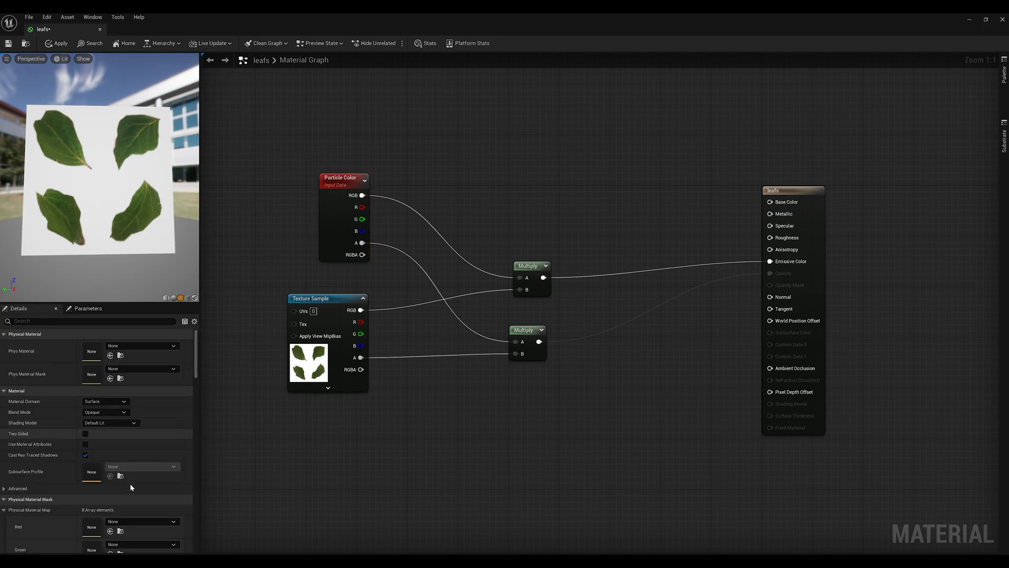
Set the material's blend mode to Translucent and shading model to Unlit, enable Two Sided, then save and close the material
{"action": "left_click", "coordinate": [108, 412]}
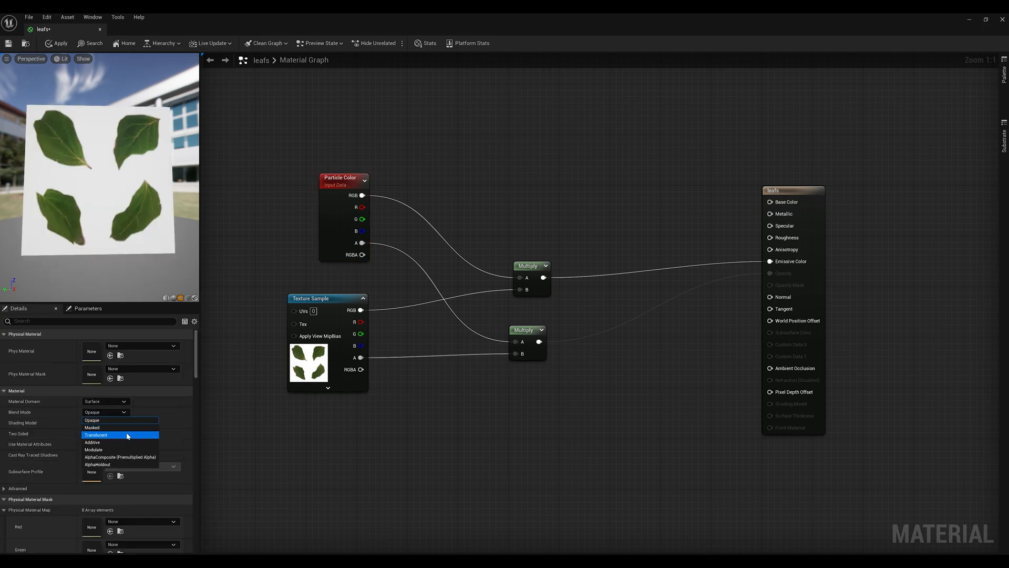
{"action": "left_click", "coordinate": [127, 435]}
{"action": "left_click", "coordinate": [103, 402]}
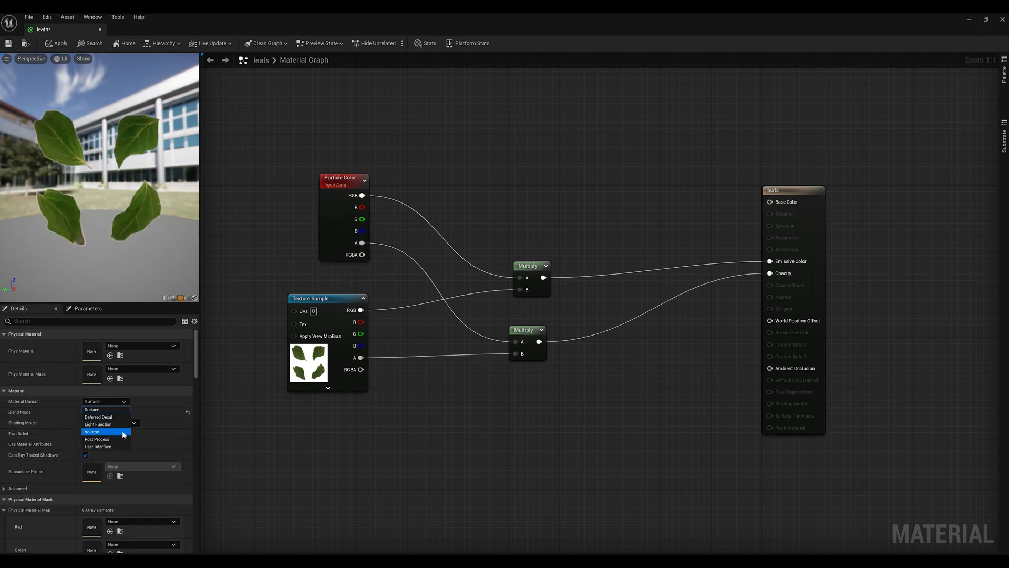
{"action": "left_click", "coordinate": [264, 458]}
{"action": "left_click", "coordinate": [123, 423]}
{"action": "left_click", "coordinate": [92, 430]}
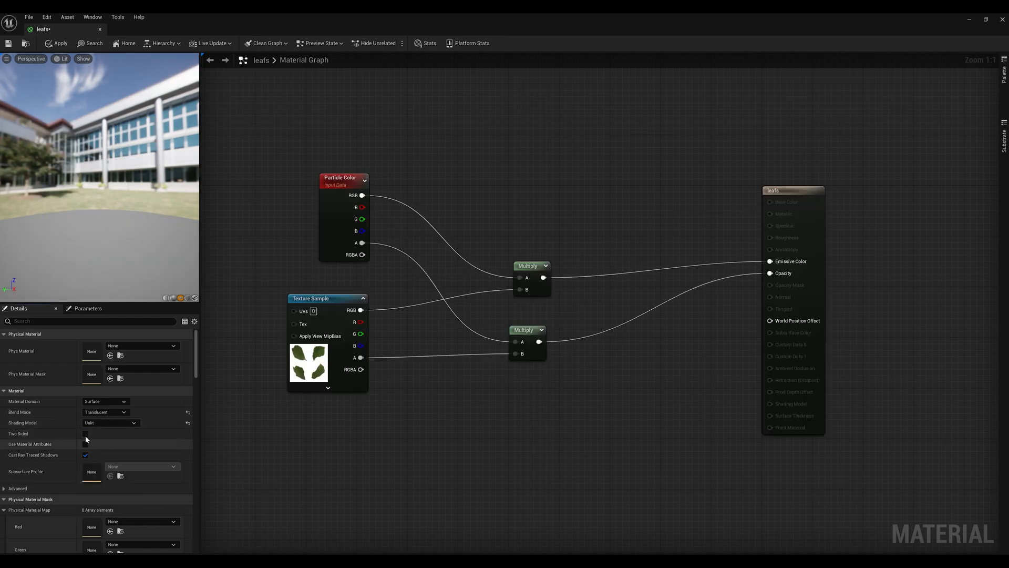
{"action": "left_click", "coordinate": [86, 435]}
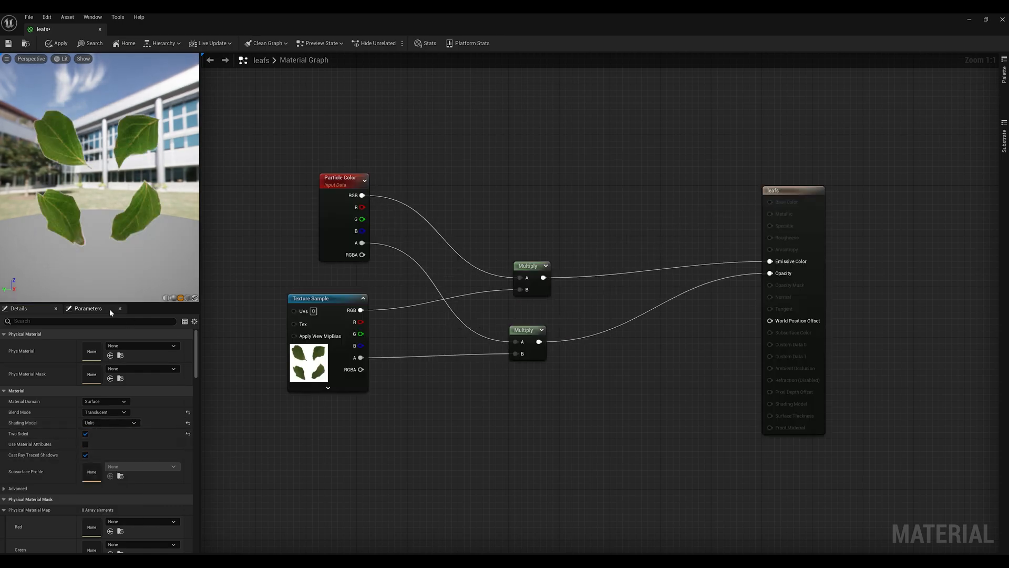
{"action": "mouse_move", "coordinate": [116, 202]}
{"action": "left_mouse_down"}
{"action": "mouse_move", "coordinate": [131, 210]}
{"action": "mouse_move", "coordinate": [90, 197]}
{"action": "mouse_move", "coordinate": [112, 203]}
{"action": "left_mouse_up"}
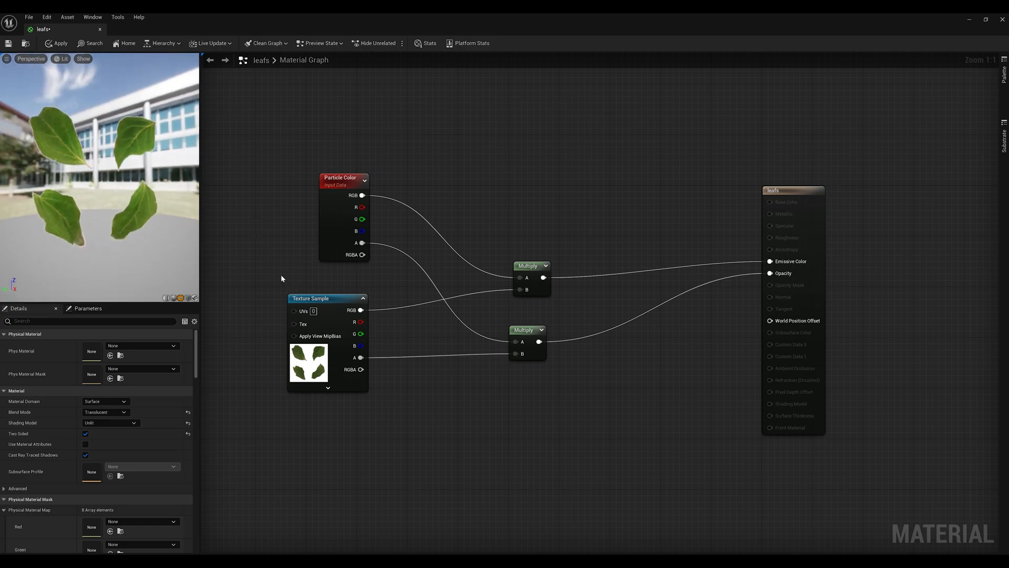
{"action": "key", "text": "ctrl+s"}
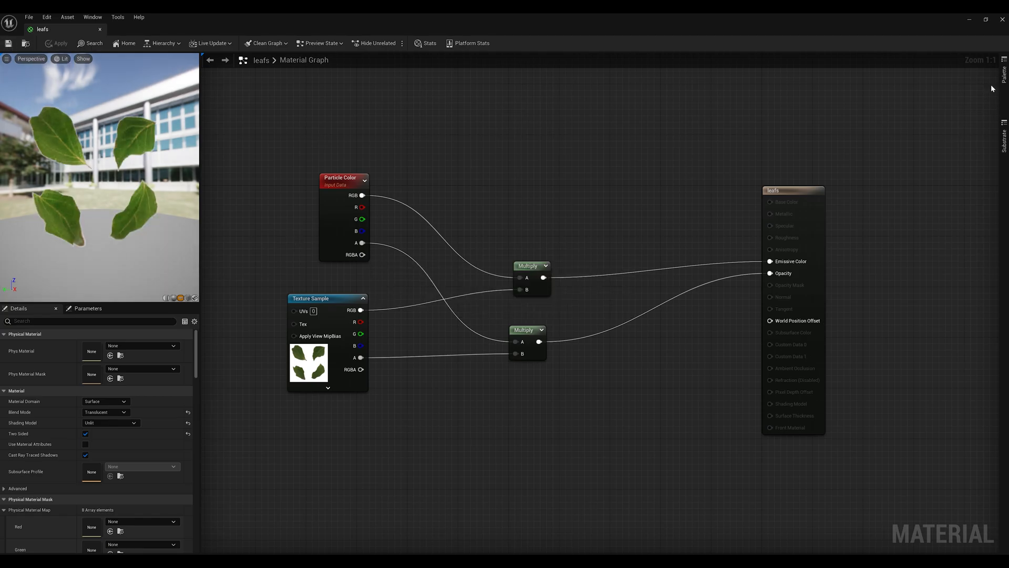
{"action": "left_click", "coordinate": [1001, 20]}
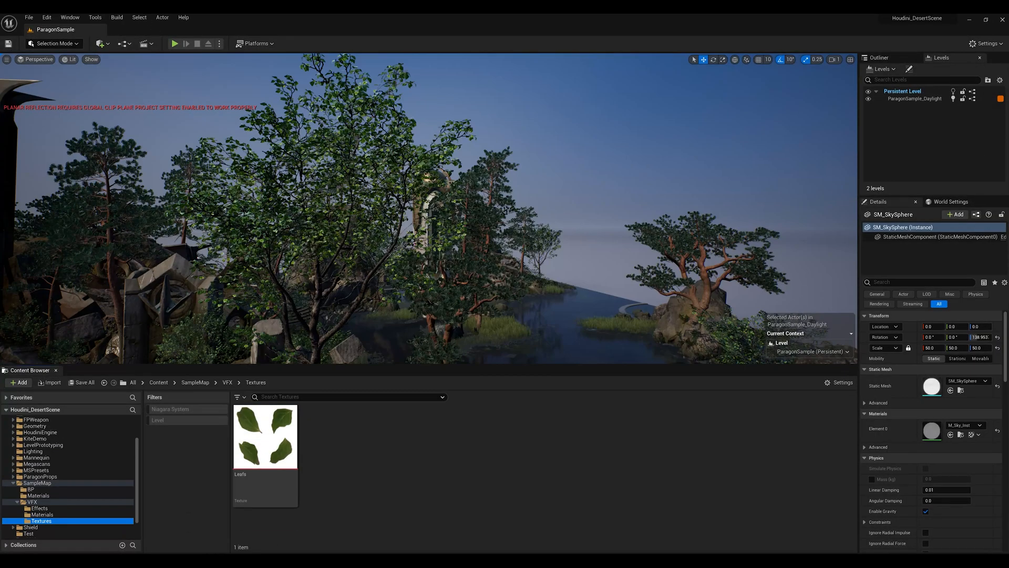
Create a Niagara system named Falling_leafs in the VFX/Effects folder from the Empty emitter template and open it
{"action": "left_click", "coordinate": [40, 507]}
{"action": "right_click", "coordinate": [282, 469]}
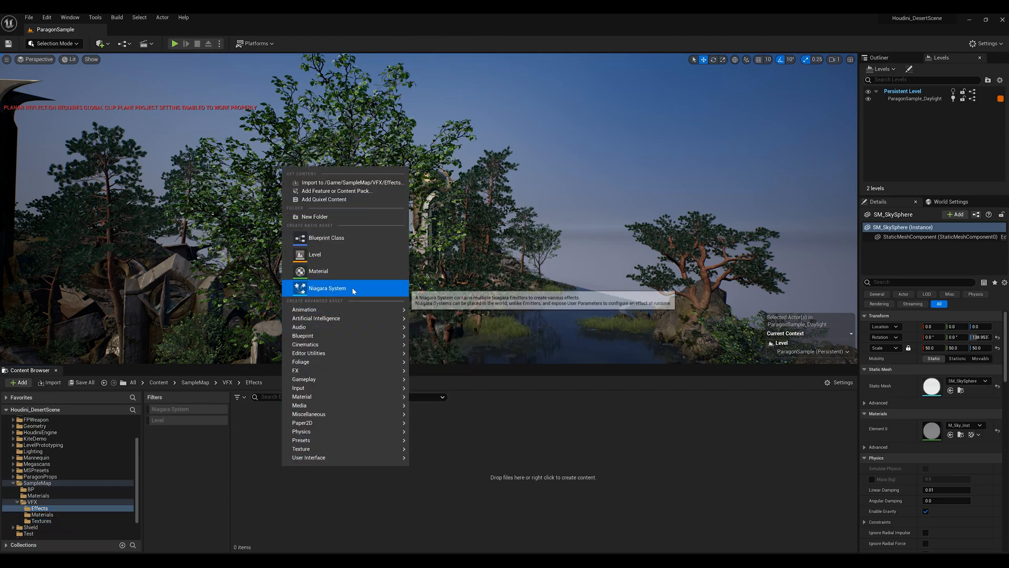
{"action": "left_click", "coordinate": [387, 287]}
{"action": "left_click", "coordinate": [498, 428]}
{"action": "left_click", "coordinate": [499, 370]}
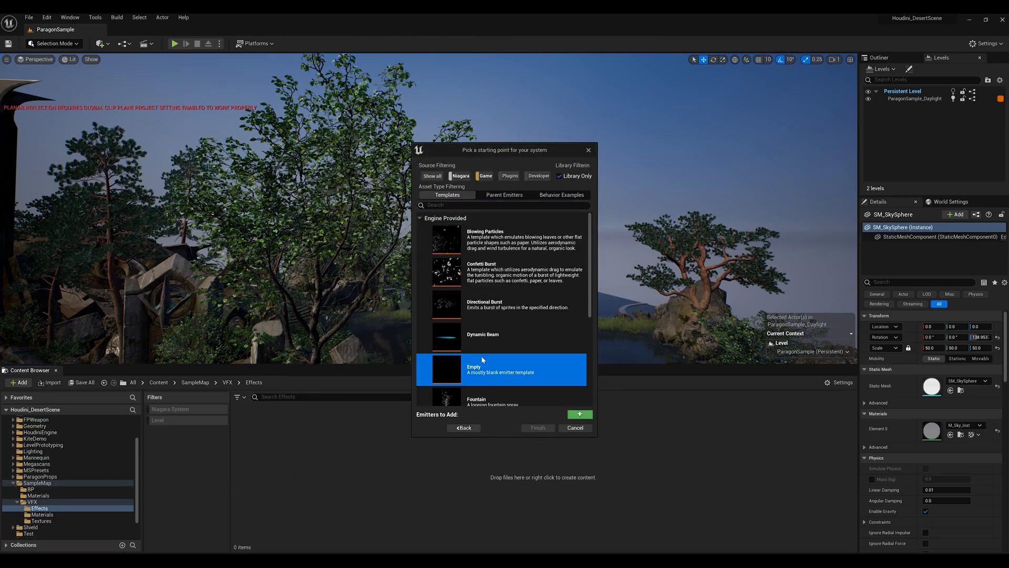
{"action": "left_click", "coordinate": [579, 406]}
{"action": "left_click", "coordinate": [538, 427]}
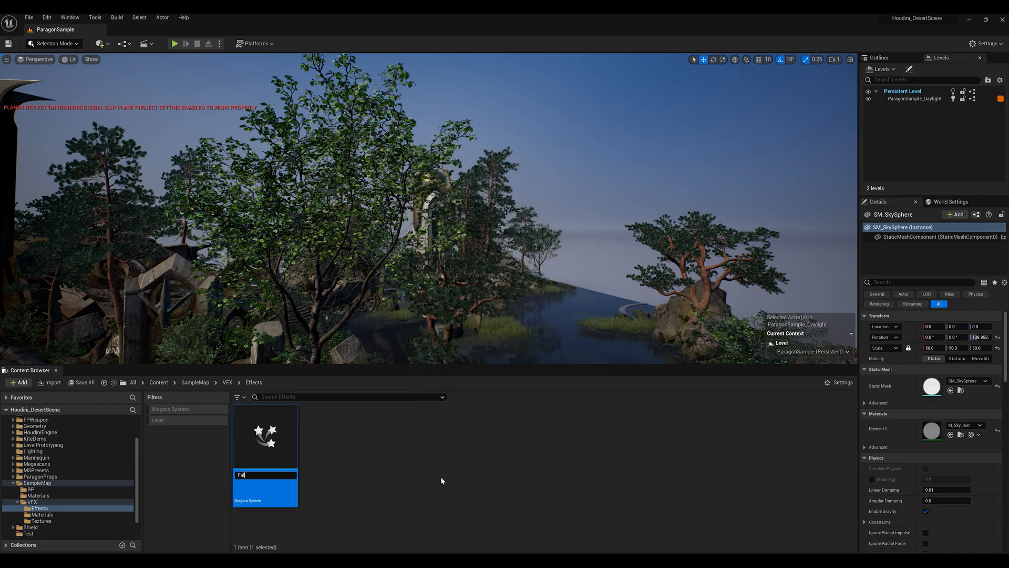
{"action": "type", "text": "Falling_leafs"}
{"action": "key", "text": "Return"}
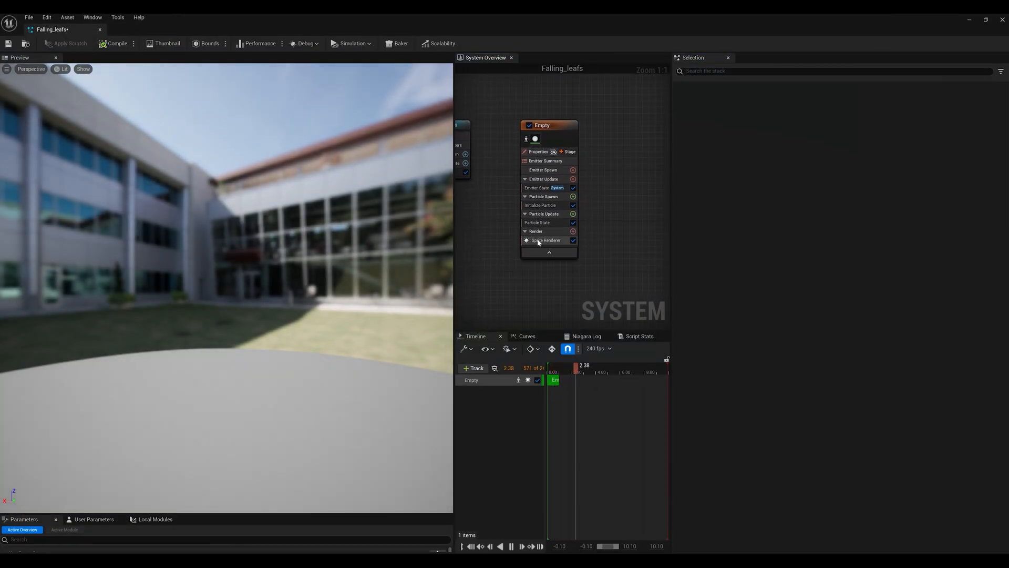
Assign the leafs material from the VFX/Materials folder to the Empty emitter's Sprite Renderer
{"action": "left_click", "coordinate": [538, 241]}
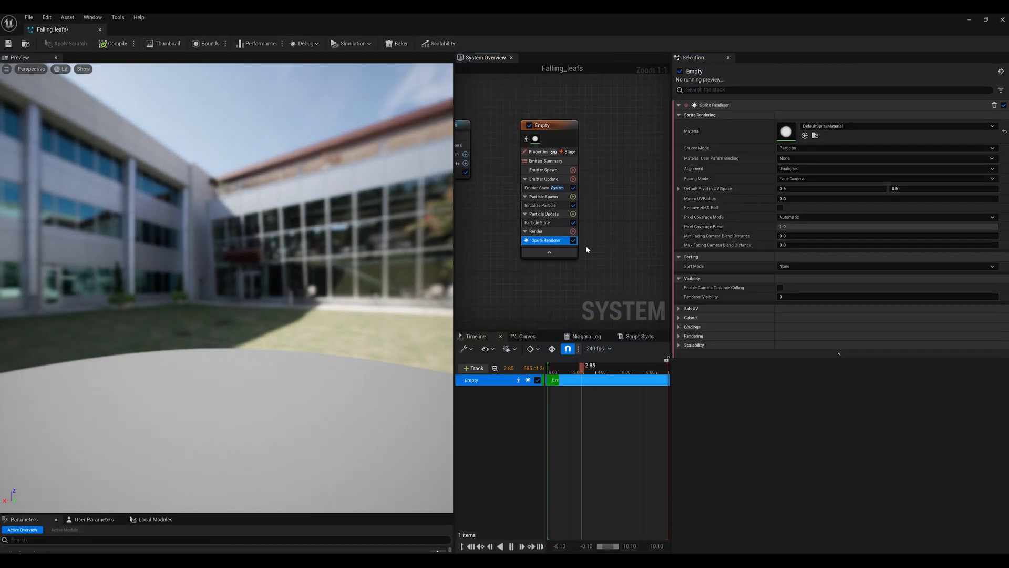
{"action": "double_click", "coordinate": [645, 30]}
{"action": "left_click", "coordinate": [42, 514]}
{"action": "left_click", "coordinate": [265, 452]}
{"action": "double_click", "coordinate": [743, 93]}
{"action": "left_click", "coordinate": [804, 136]}
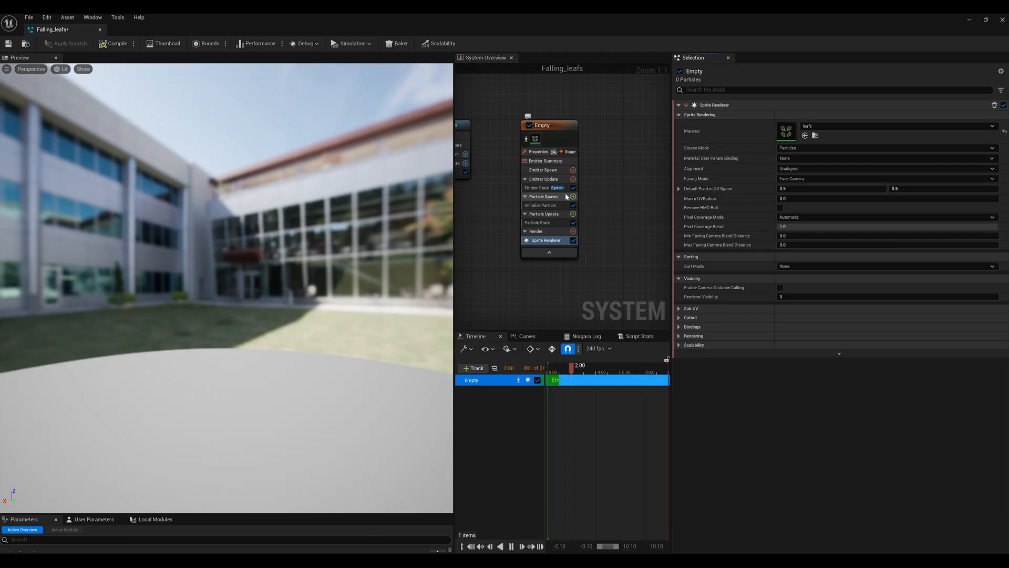
Add a Spawn Rate module to the Empty emitter's Emitter Update stage and set its SpawnRate to 5
{"action": "left_click", "coordinate": [573, 179]}
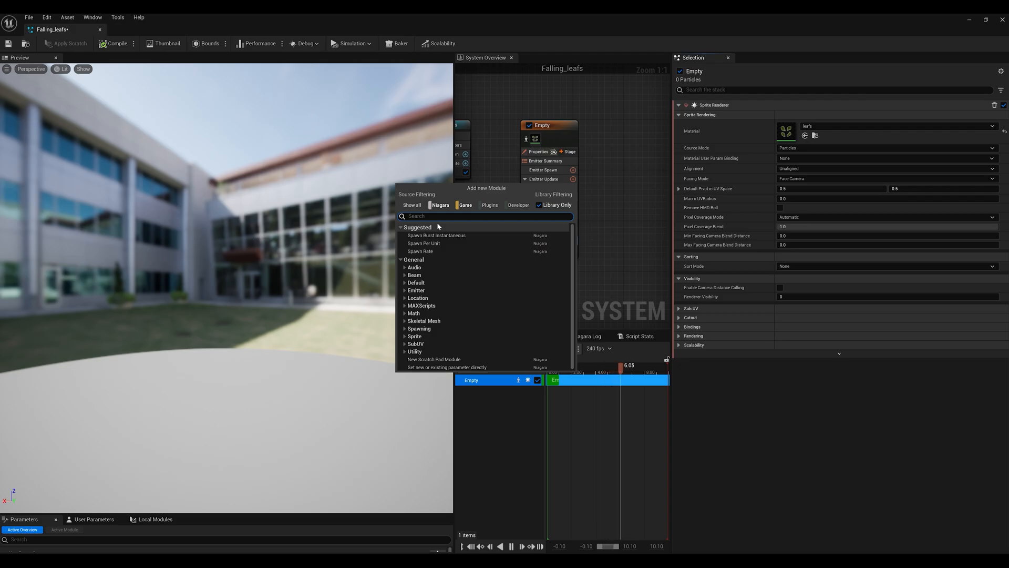
{"action": "left_click", "coordinate": [443, 250]}
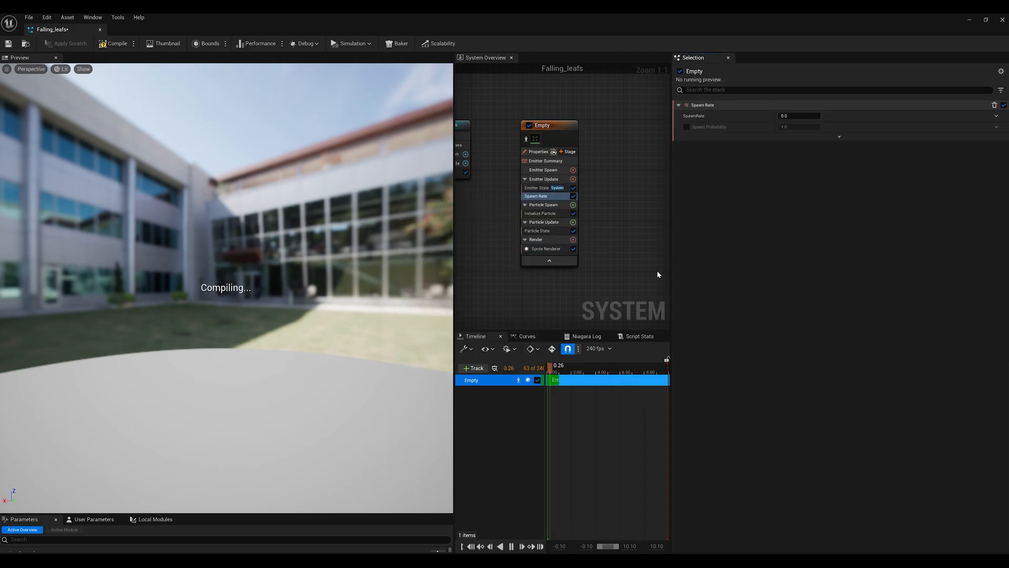
{"action": "left_click", "coordinate": [798, 116]}
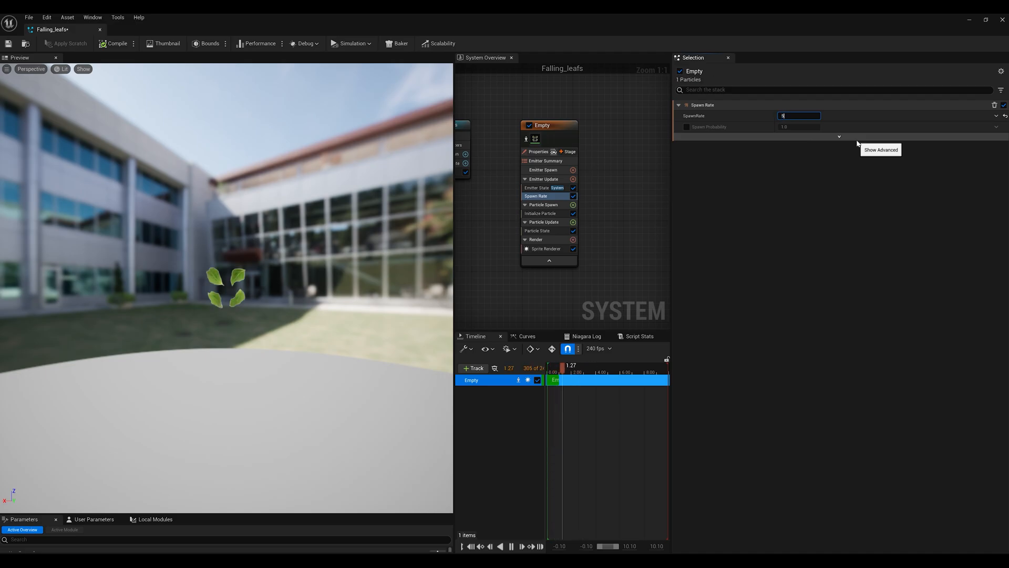
{"action": "scroll", "coordinate": [254, 293], "scroll_direction": "up", "scroll_amount": 5}
{"action": "scroll", "coordinate": [255, 293], "scroll_direction": "down", "scroll_amount": 1}
{"action": "left_click_drag", "start_coordinate": [255, 293], "coordinate": [292, 263]}
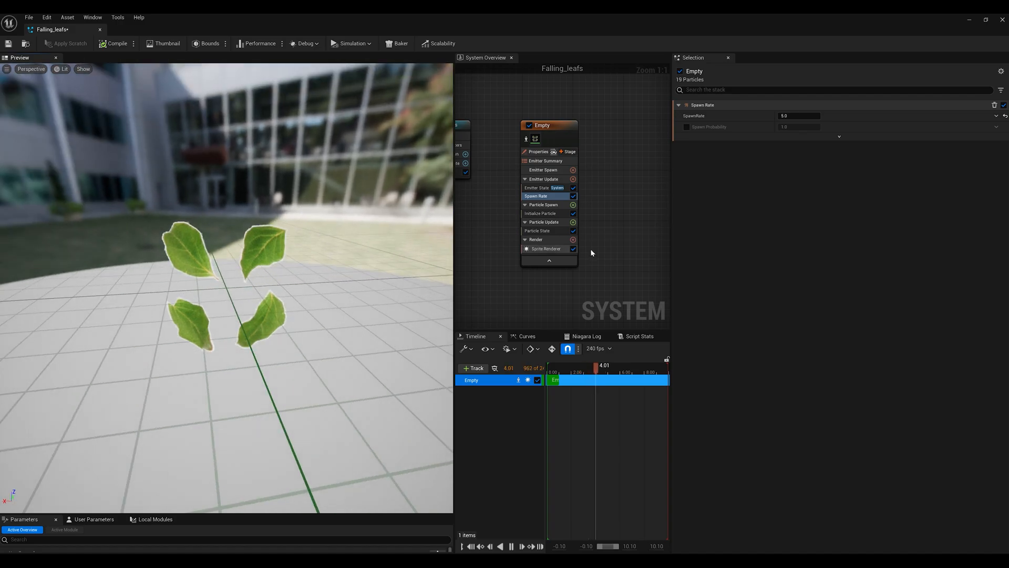
Set the Sprite Renderer's Sub UV Sub Image Size to 2 by 2
{"action": "left_click", "coordinate": [545, 249]}
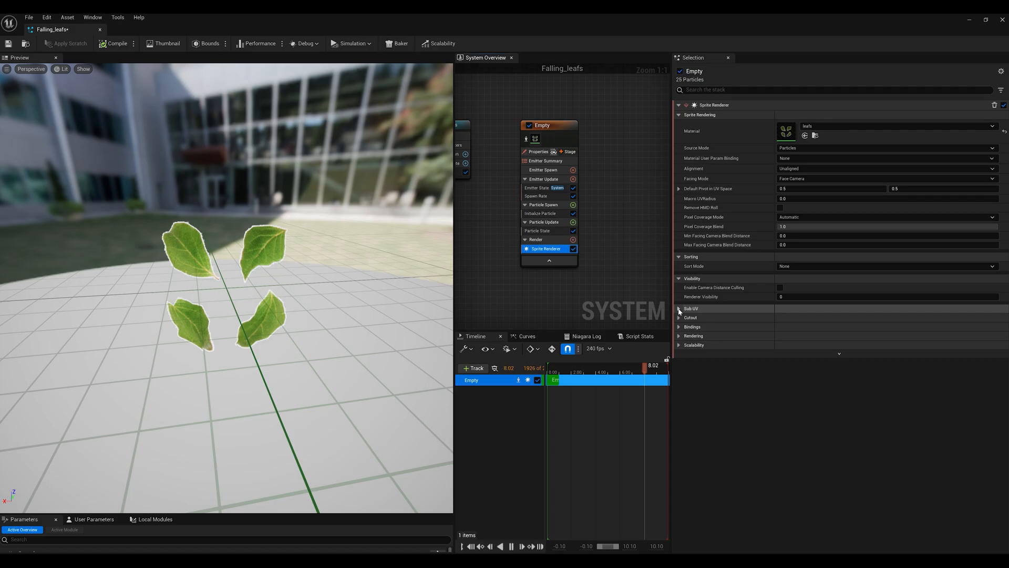
{"action": "left_click", "coordinate": [691, 308]}
{"action": "left_click", "coordinate": [809, 327]}
{"action": "type", "text": "2"}
{"action": "key", "text": "Tab"}
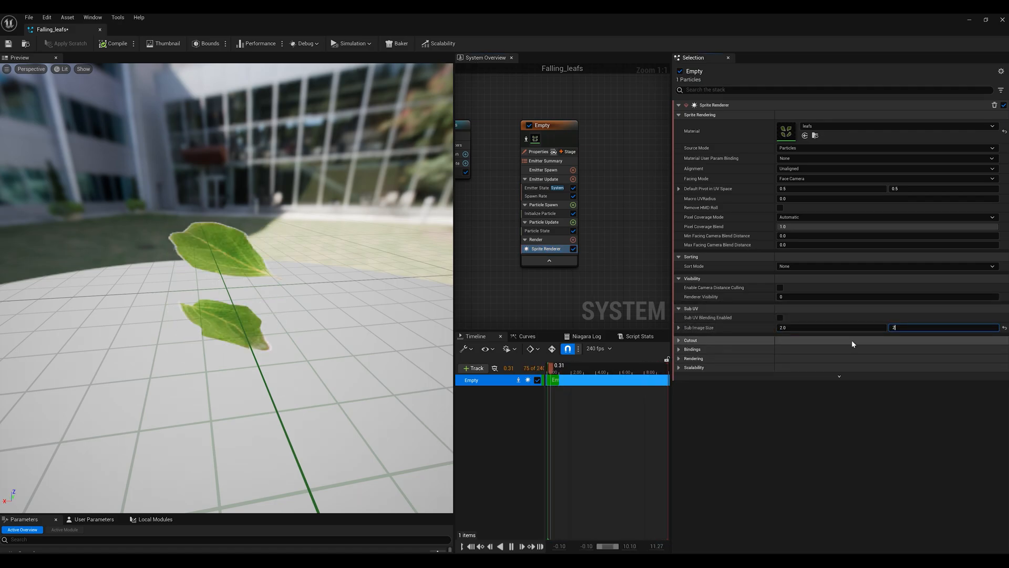
{"action": "type", "text": "2"}
{"action": "key", "text": "Return"}
{"action": "left_click_drag", "start_coordinate": [214, 313], "coordinate": [369, 328]}
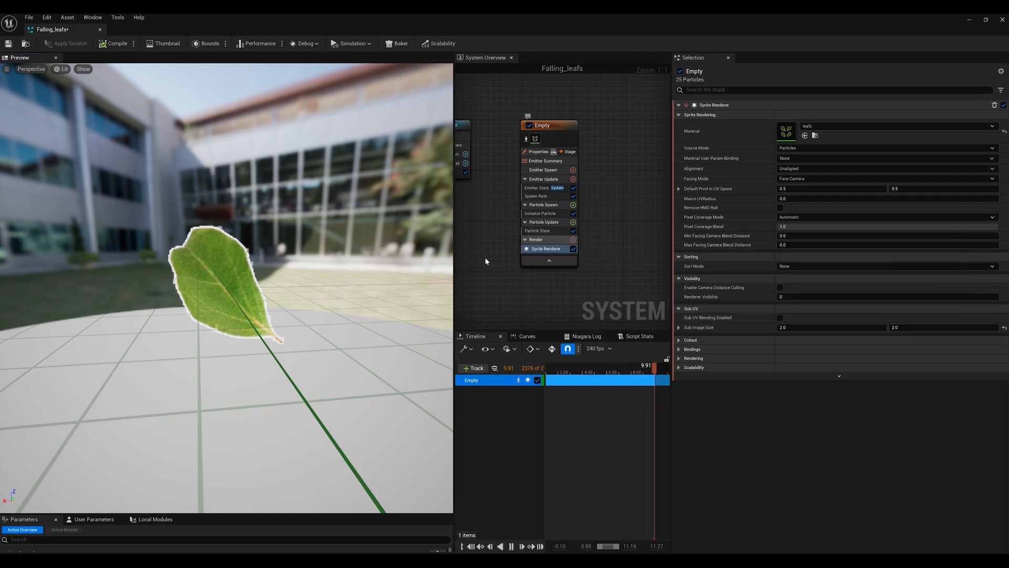
Add a Sub UVAnimation module to the Particle Spawn stage and set its SubUV Animation Mode to Random
{"action": "left_click", "coordinate": [573, 205]}
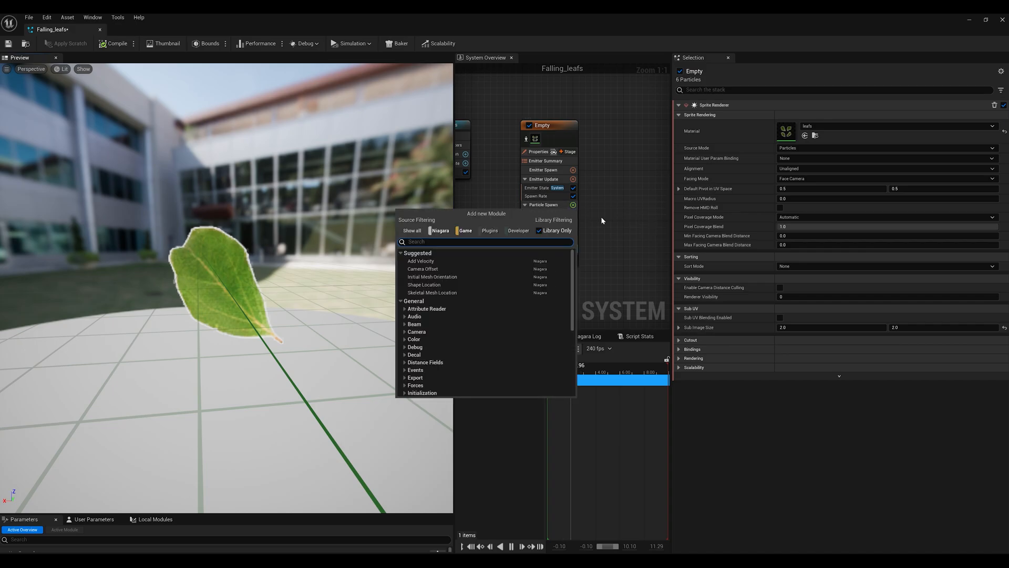
{"action": "type", "text": "sub"}
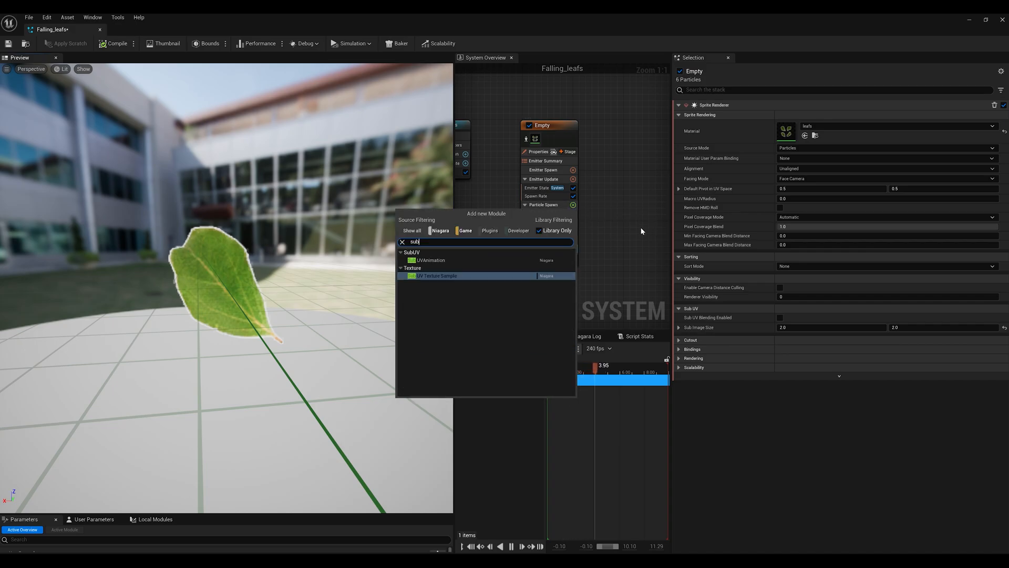
{"action": "key", "text": "Up"}
{"action": "key", "text": "Return"}
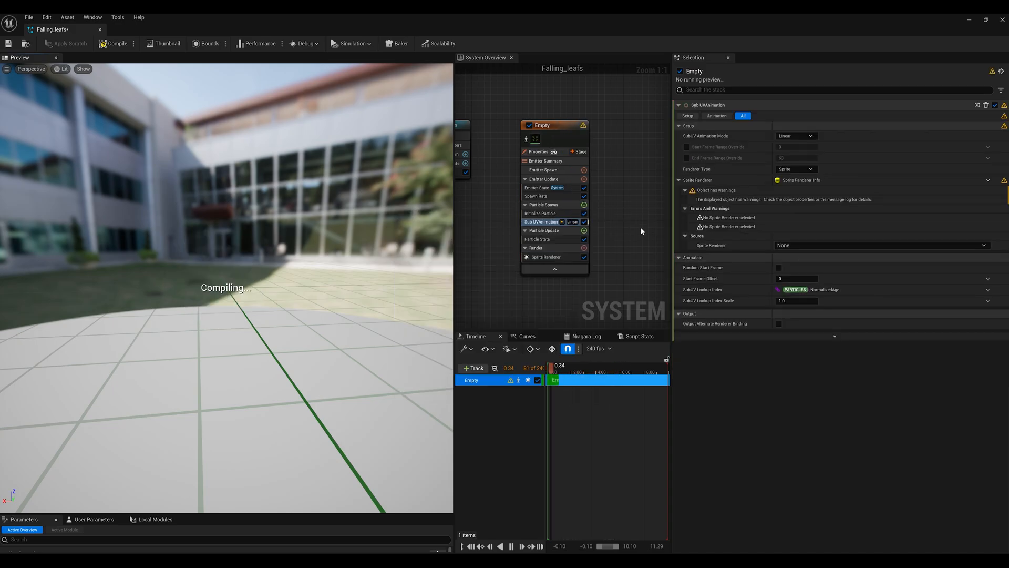
{"action": "left_click", "coordinate": [795, 135]}
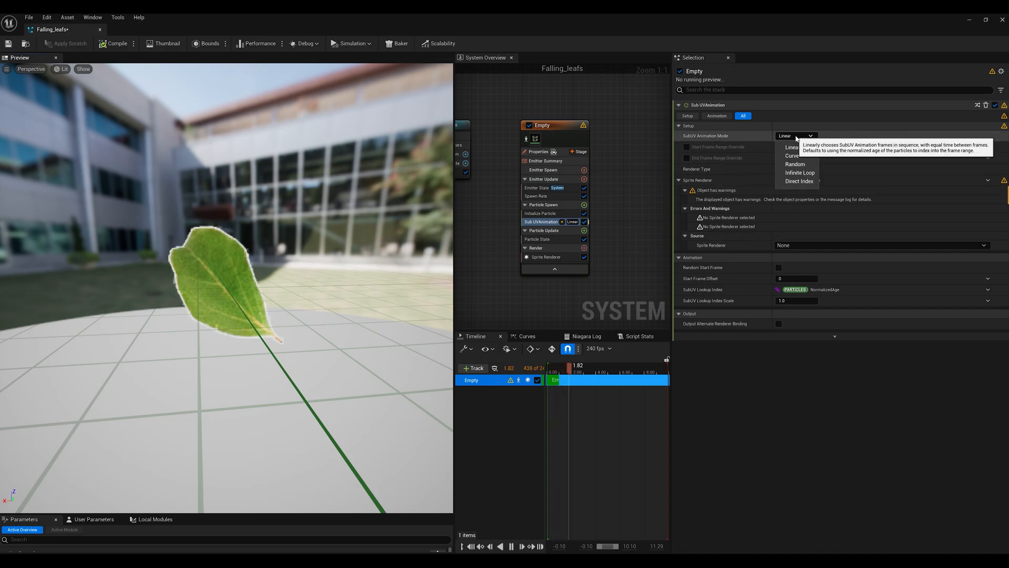
{"action": "left_click", "coordinate": [795, 164]}
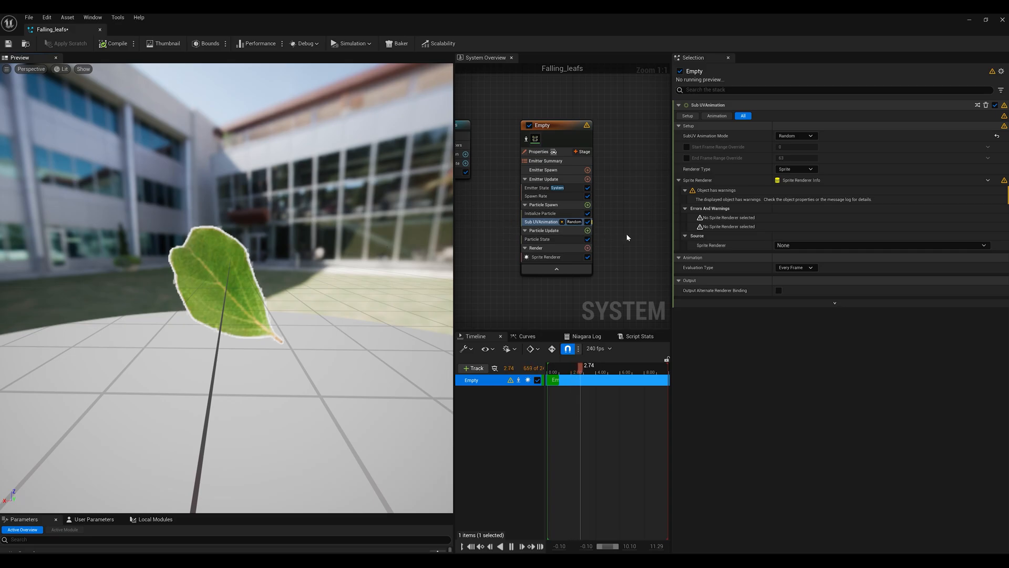
Assign the Sprite Renderer as the Sub UVAnimation module's source and inspect the overlapping leaves in the preview
{"action": "left_click", "coordinate": [795, 245]}
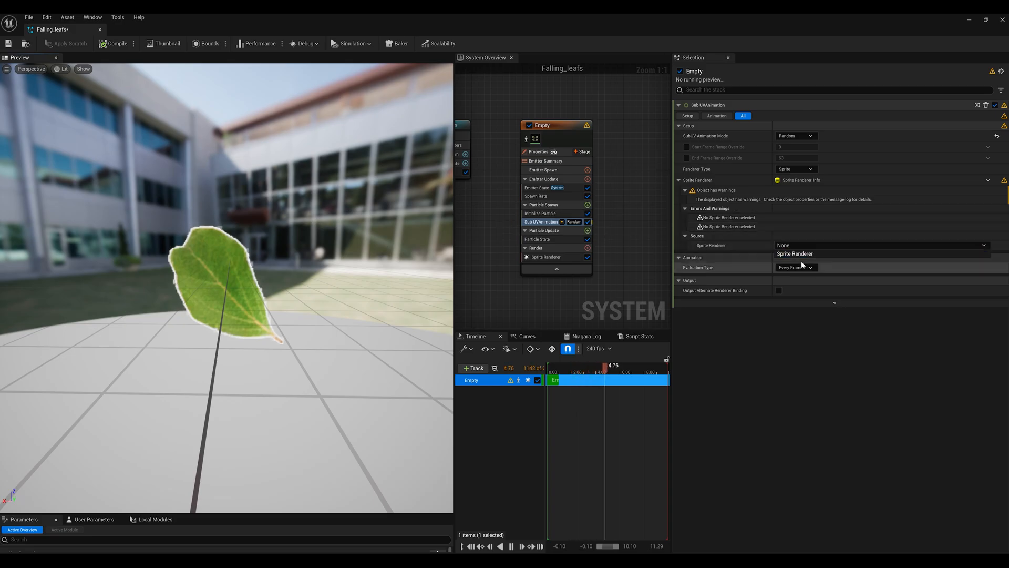
{"action": "left_click", "coordinate": [799, 254]}
{"action": "left_click_drag", "start_coordinate": [377, 279], "coordinate": [357, 288]}
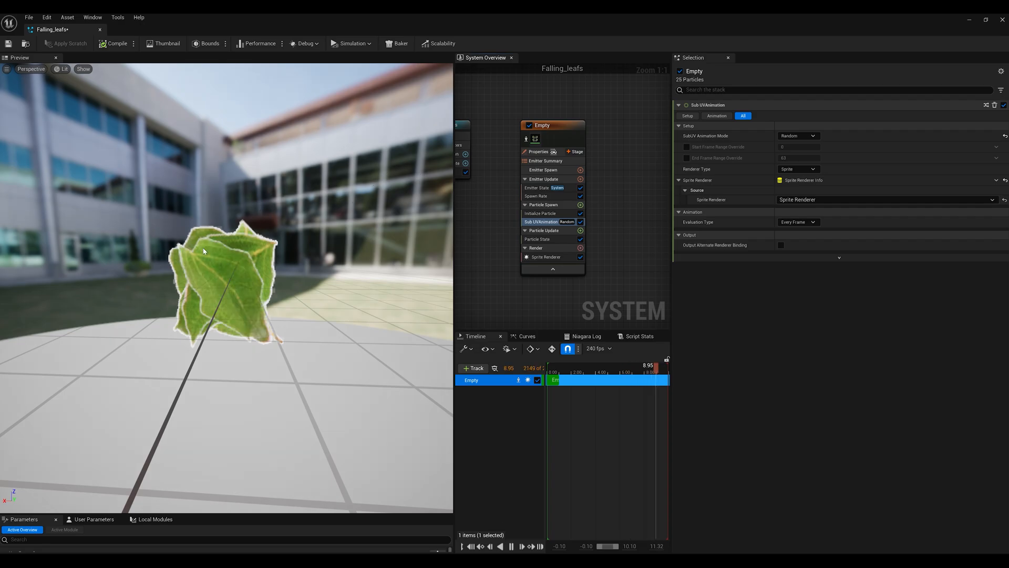
{"action": "mouse_move", "coordinate": [266, 227]}
{"action": "left_mouse_down"}
{"action": "mouse_move", "coordinate": [173, 205]}
{"action": "mouse_move", "coordinate": [278, 268]}
{"action": "mouse_move", "coordinate": [255, 216]}
{"action": "left_mouse_up"}
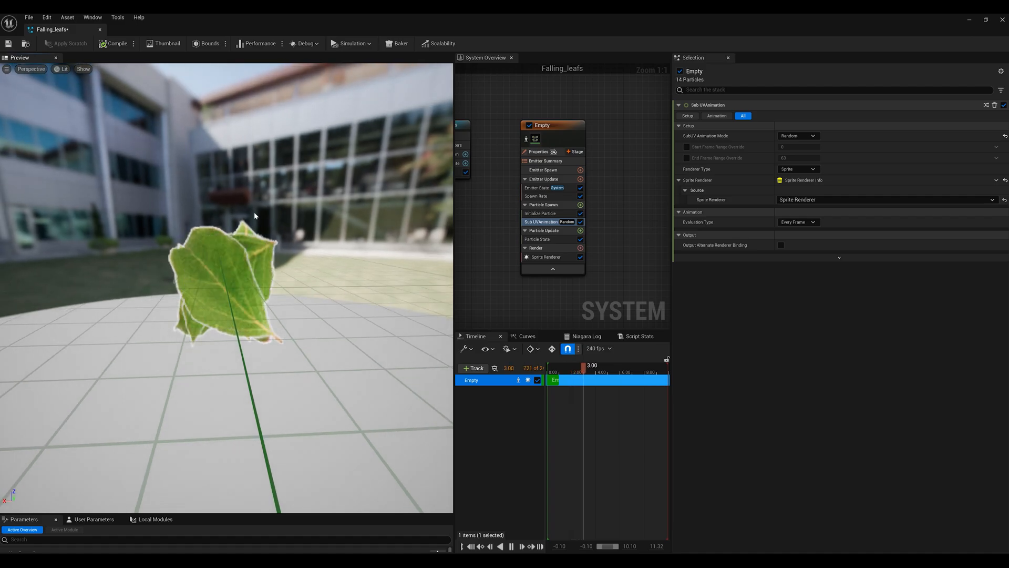
Add a Shape Location module to the Particle Spawn stage, keeping Sphere as its shape primitive
{"action": "left_click", "coordinate": [581, 205]}
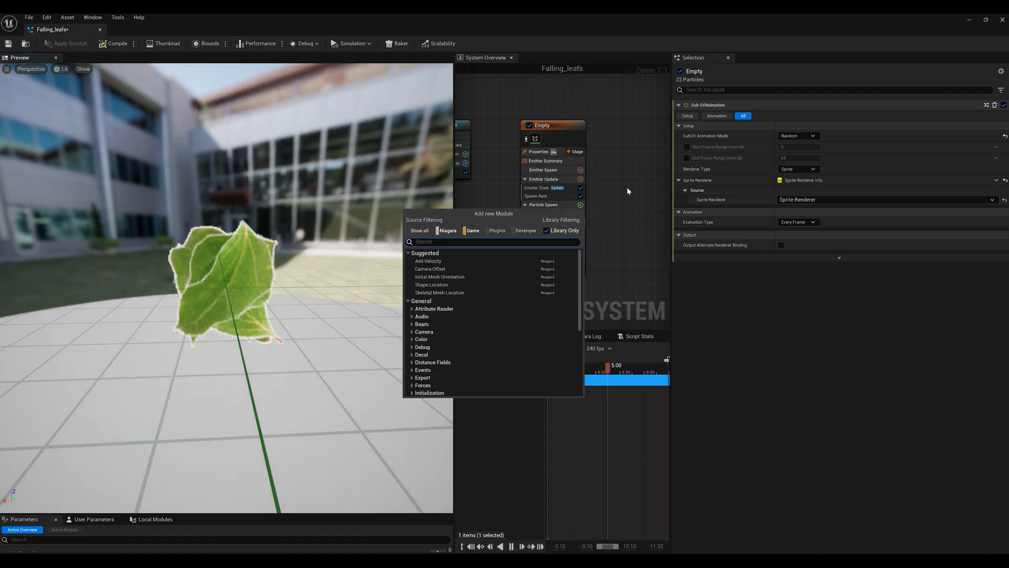
{"action": "type", "text": "shap"}
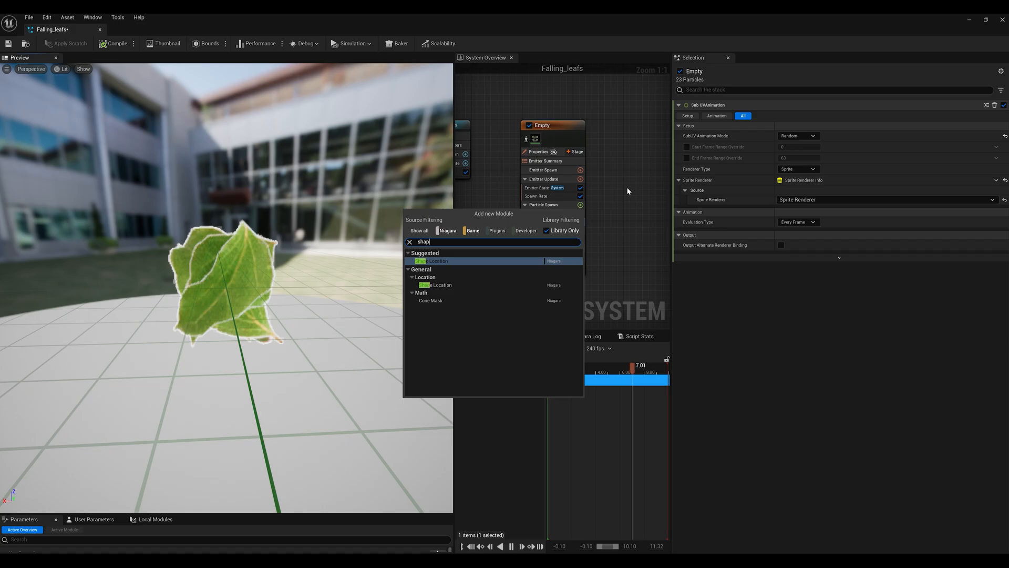
{"action": "key", "text": "Return"}
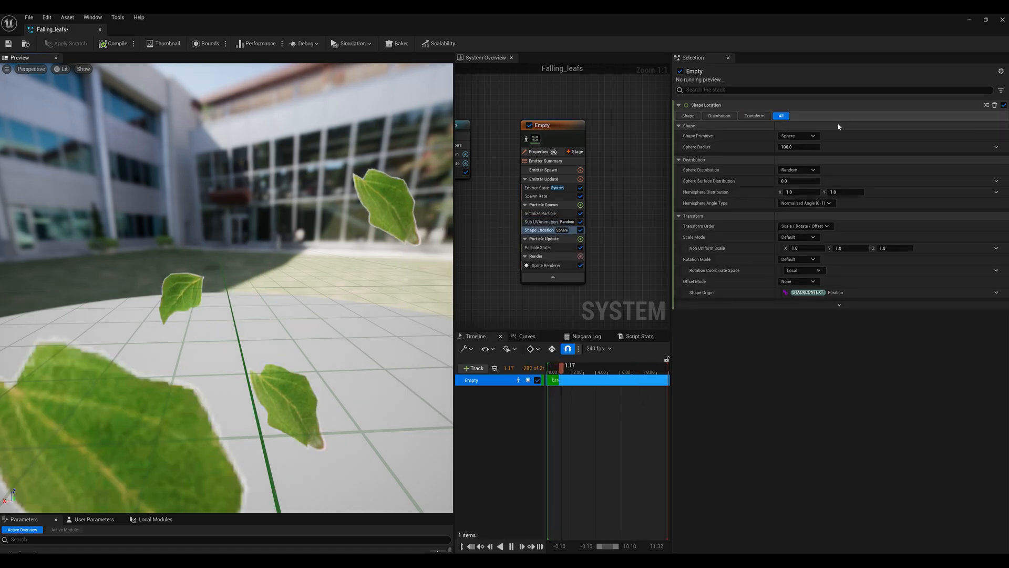
{"action": "left_click", "coordinate": [798, 136]}
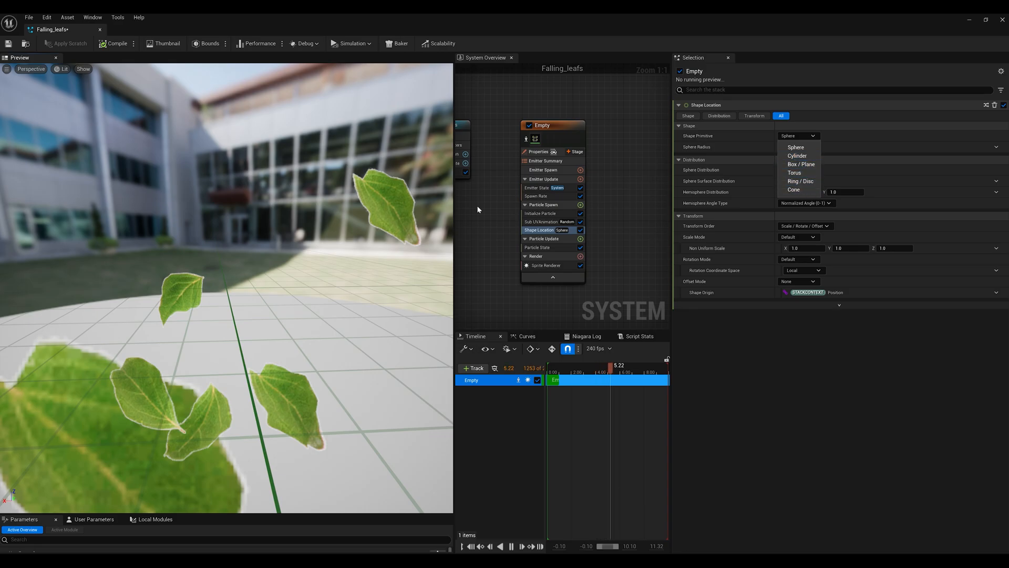
{"action": "left_click", "coordinate": [820, 148]}
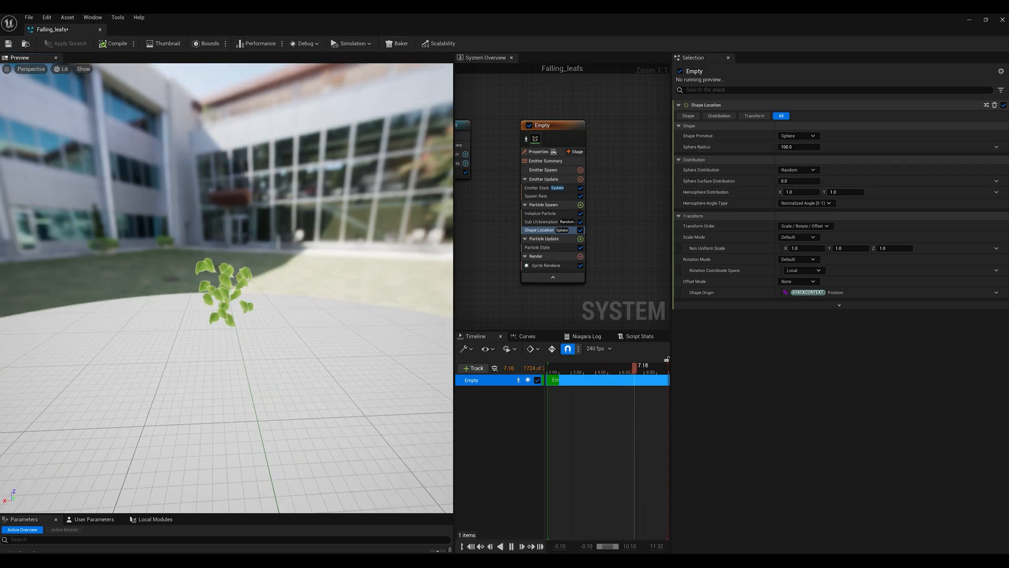
{"action": "mouse_move", "coordinate": [322, 220]}
{"action": "left_mouse_down"}
{"action": "mouse_move", "coordinate": [294, 247]}
{"action": "mouse_move", "coordinate": [363, 232]}
{"action": "mouse_move", "coordinate": [330, 222]}
{"action": "left_mouse_up"}
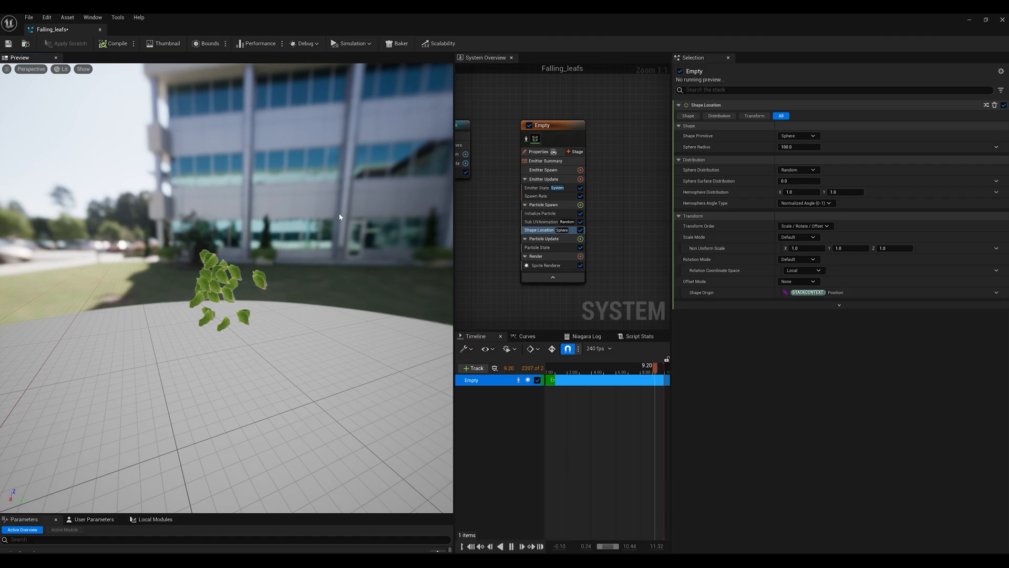
Place the Falling_leafs system from the VFX/Effects folder into the level beside the large leafy tree
{"action": "left_click_drag", "start_coordinate": [499, 20], "coordinate": [630, 398]}
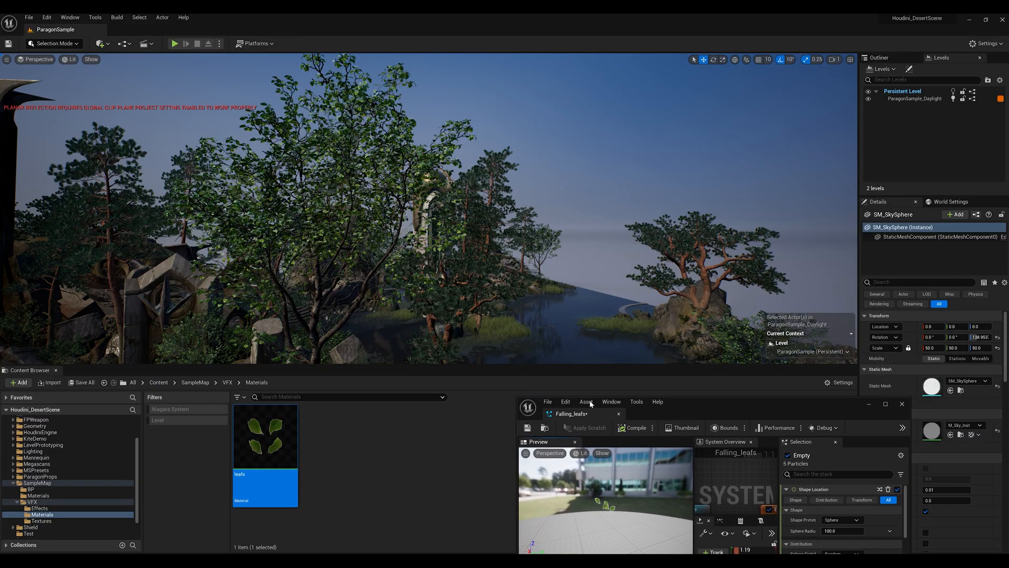
{"action": "left_click", "coordinate": [39, 507]}
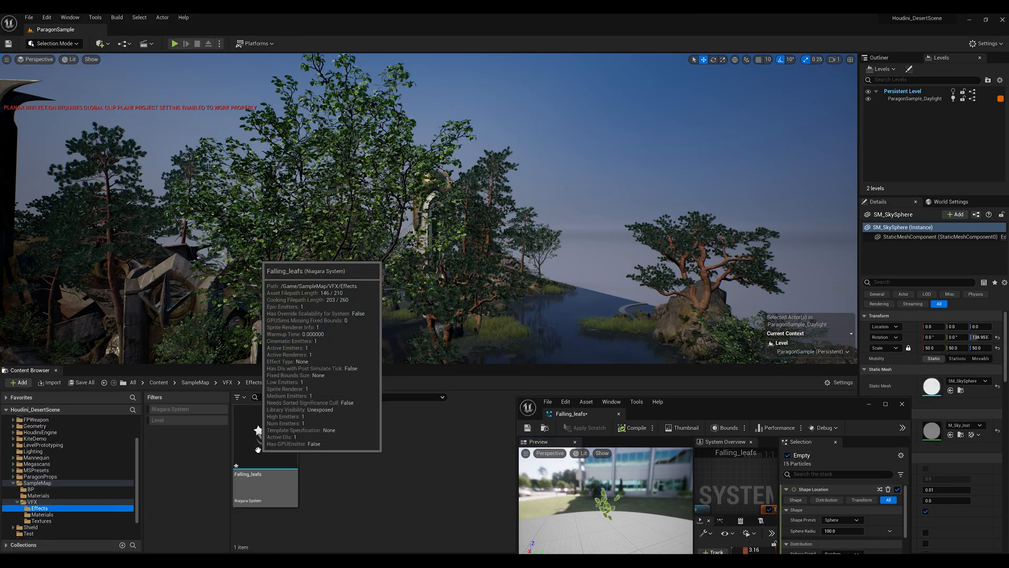
{"action": "left_click_drag", "start_coordinate": [322, 231], "coordinate": [318, 215]}
{"action": "right_click_drag", "start_coordinate": [317, 216], "coordinate": [431, 226]}
{"action": "right_click_drag", "start_coordinate": [396, 274], "coordinate": [226, 274]}
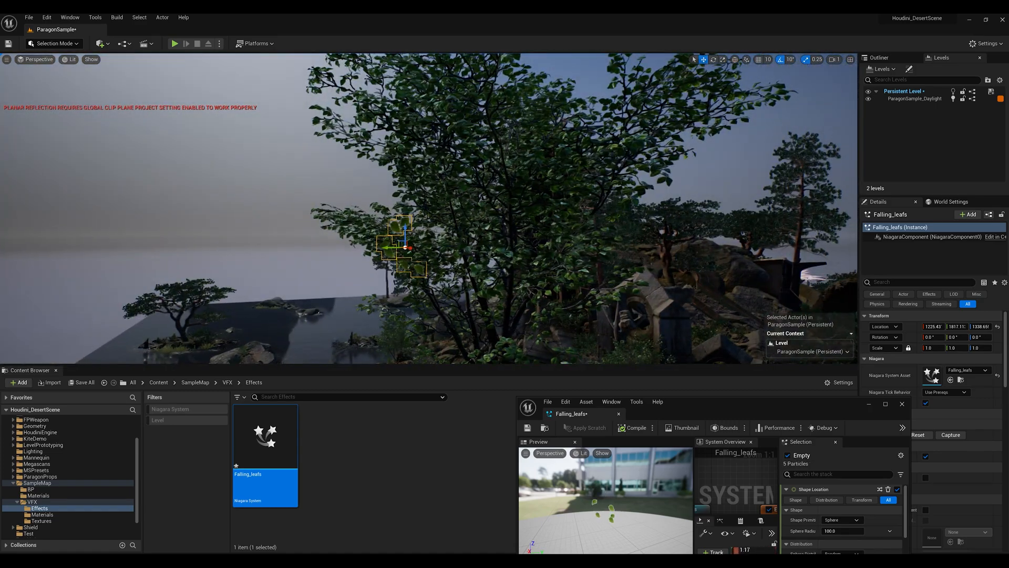
Move the placed Falling_leafs actor along Y to about 1545 and along X, and return to the maximized Niagara editor
{"action": "left_click_drag", "start_coordinate": [387, 246], "coordinate": [401, 244], "text": "shift"}
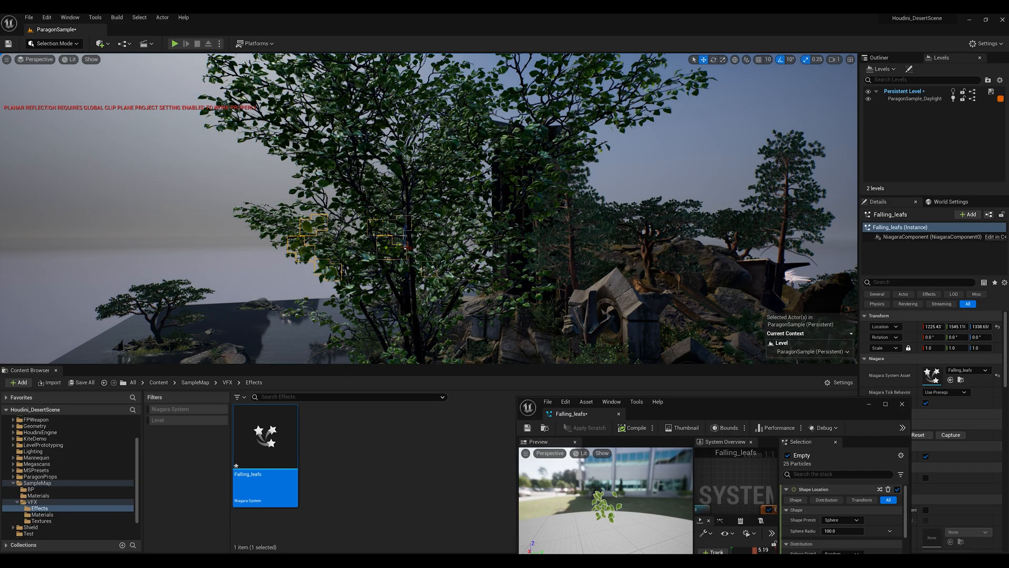
{"action": "right_click_drag", "start_coordinate": [404, 235], "coordinate": [636, 235]}
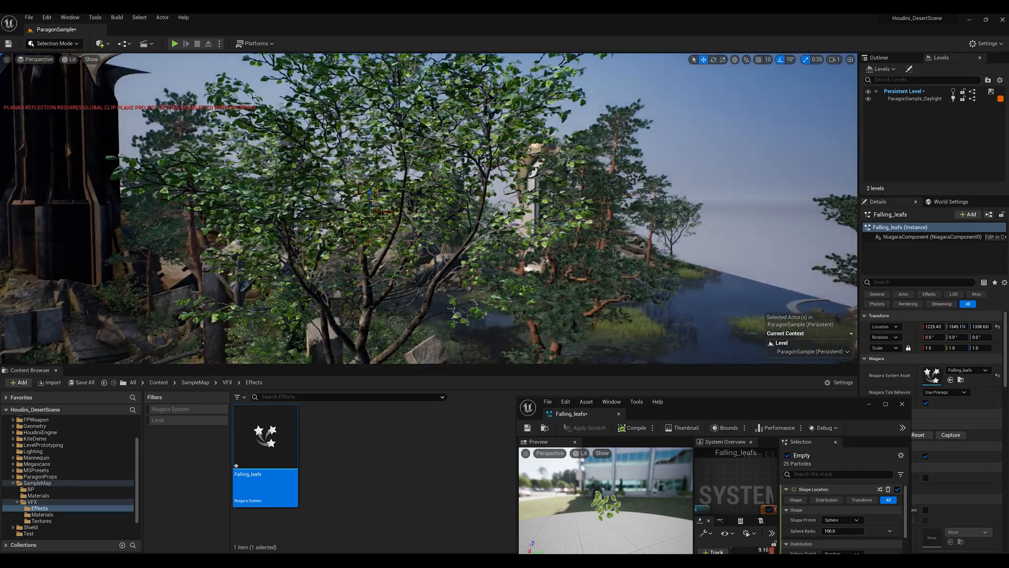
{"action": "left_click_drag", "start_coordinate": [390, 210], "coordinate": [392, 213], "text": "shift"}
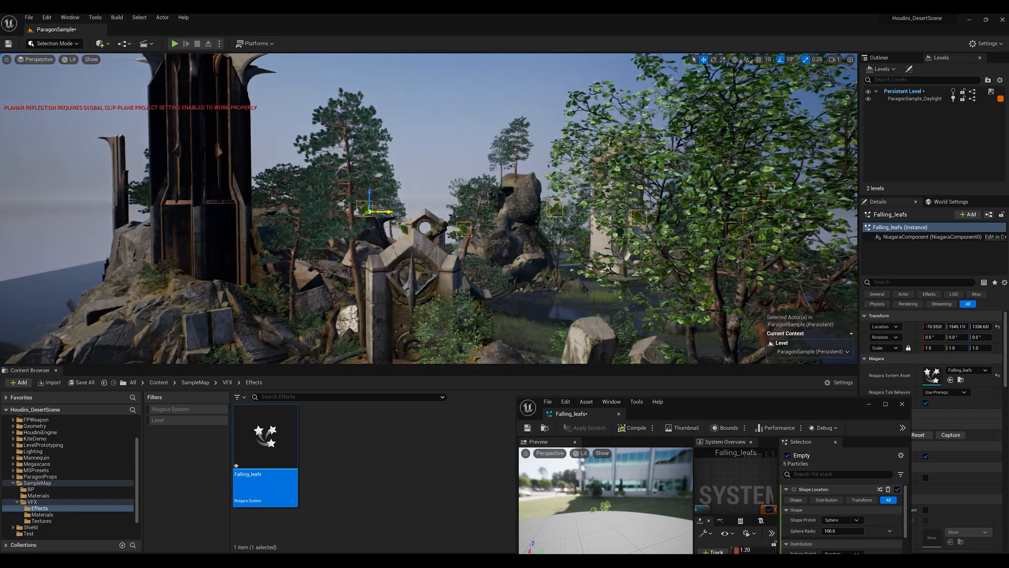
{"action": "mouse_move", "coordinate": [545, 283]}
{"action": "right_mouse_down"}
{"action": "mouse_move", "coordinate": [505, 283]}
{"action": "mouse_move", "coordinate": [704, 283]}
{"action": "mouse_move", "coordinate": [530, 283]}
{"action": "right_mouse_up"}
{"action": "double_click", "coordinate": [700, 400]}
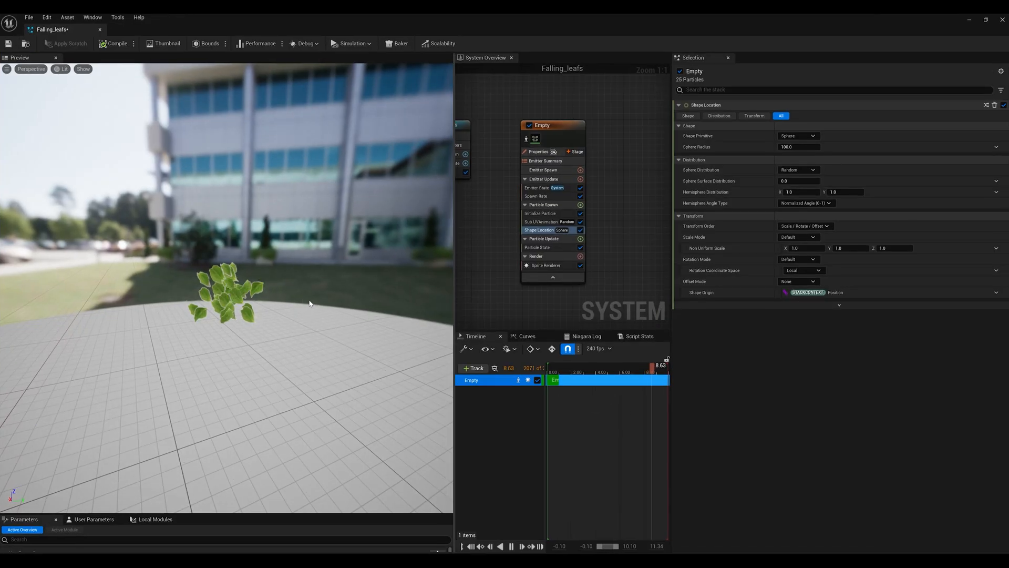
Set the Initialize Particle module's Sprite Rotation Mode to Random and inspect the leaves in the preview
{"action": "right_click_drag", "start_coordinate": [309, 303], "coordinate": [231, 253]}
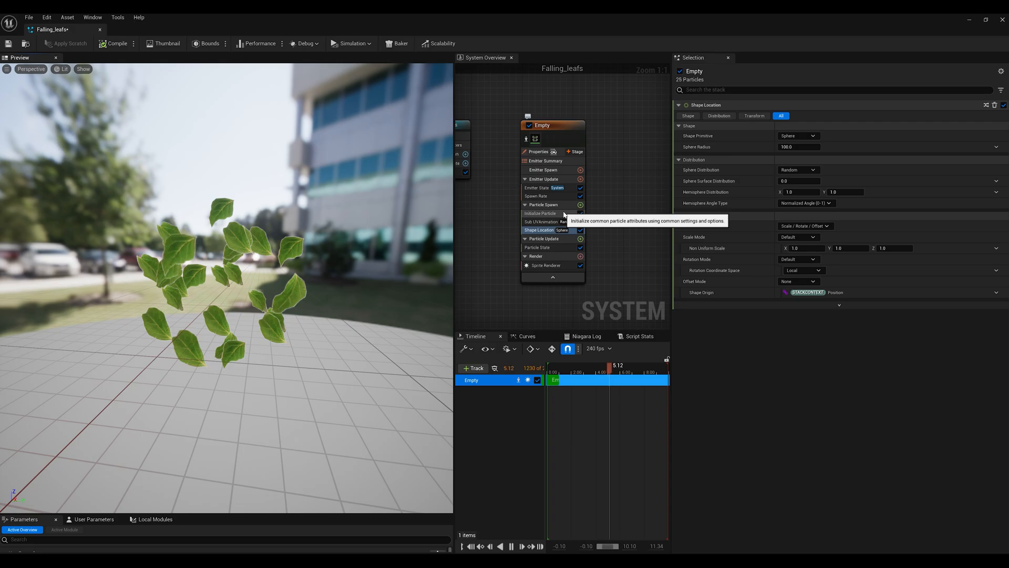
{"action": "left_click", "coordinate": [561, 213]}
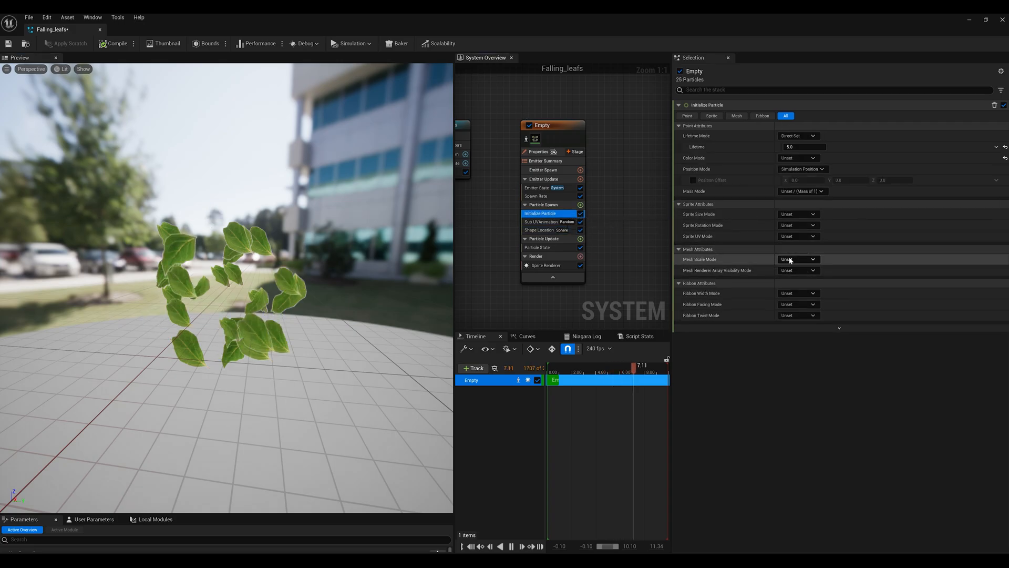
{"action": "left_click", "coordinate": [799, 237]}
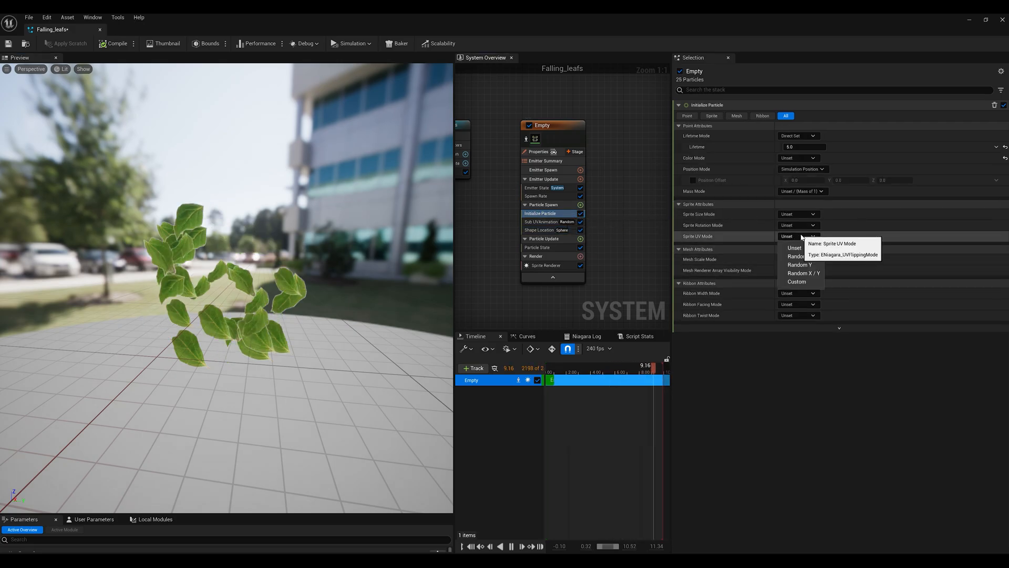
{"action": "left_click", "coordinate": [812, 245]}
{"action": "left_click", "coordinate": [813, 226]}
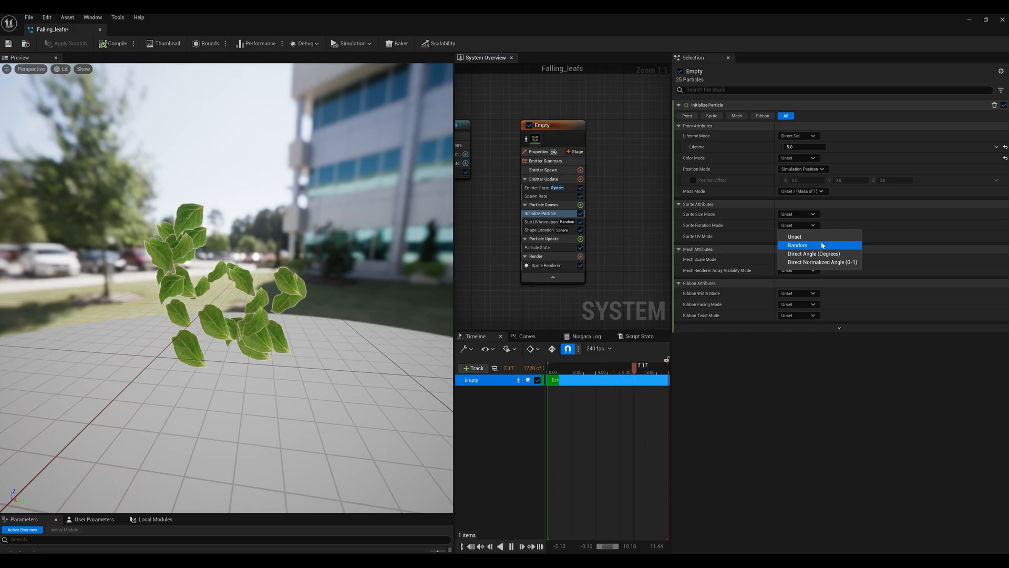
{"action": "left_click", "coordinate": [819, 246]}
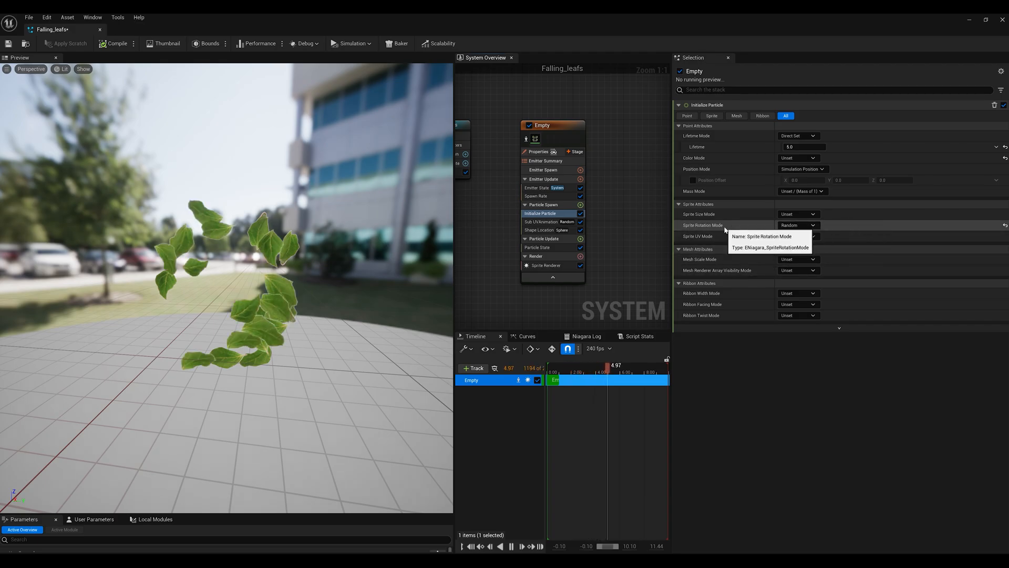
{"action": "left_click_drag", "start_coordinate": [405, 265], "coordinate": [530, 231]}
{"action": "left_click_drag", "start_coordinate": [210, 247], "coordinate": [267, 276]}
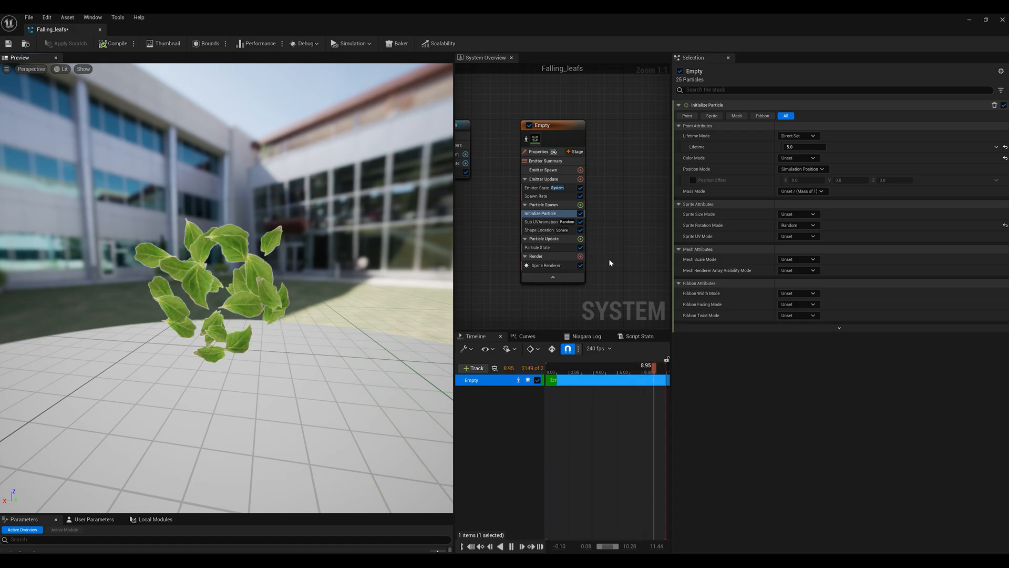
Set the Initialize Particle module's Sprite Size Mode to Random Uniform, with a minimum of 20 and a maximum of 40
{"action": "left_click", "coordinate": [797, 214]}
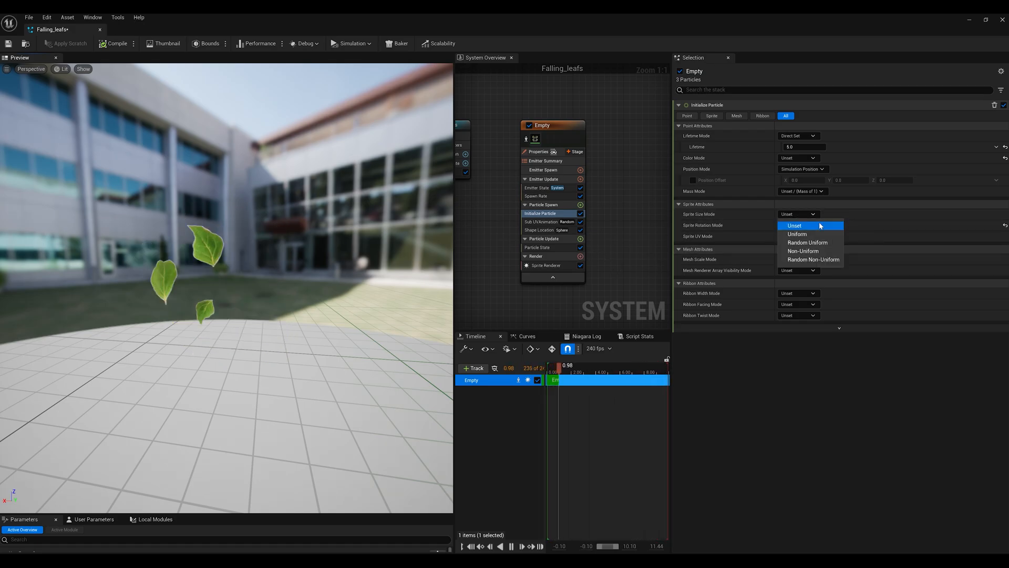
{"action": "left_click", "coordinate": [833, 234]}
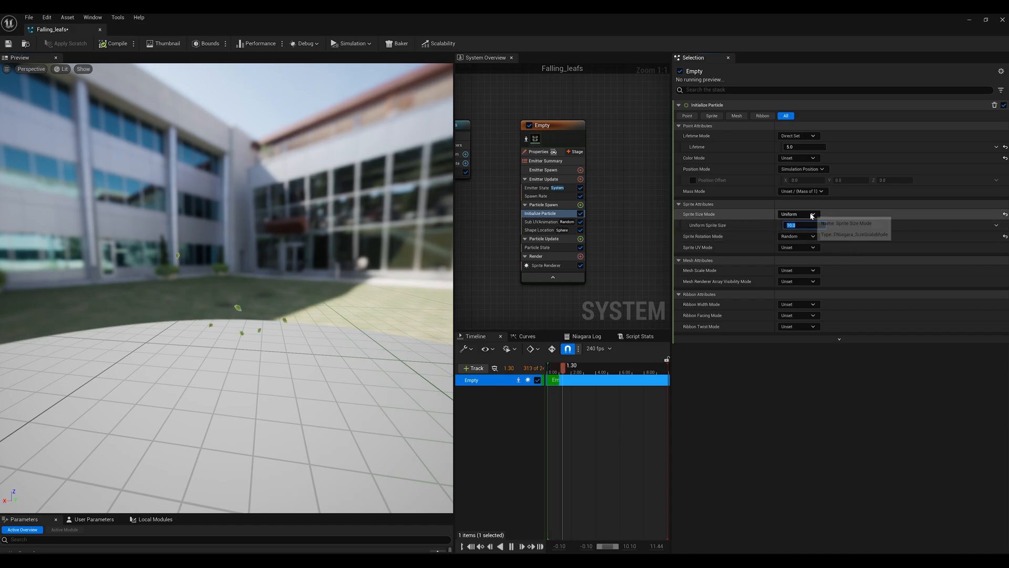
{"action": "left_click", "coordinate": [812, 214]}
{"action": "left_click", "coordinate": [831, 241]}
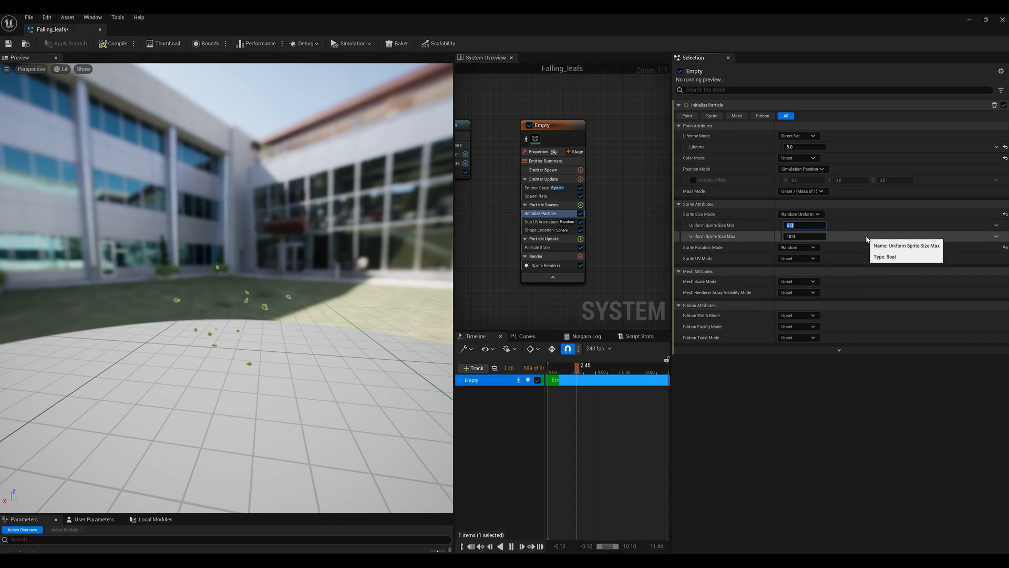
{"action": "type", "text": "40"}
{"action": "key", "text": "Return"}
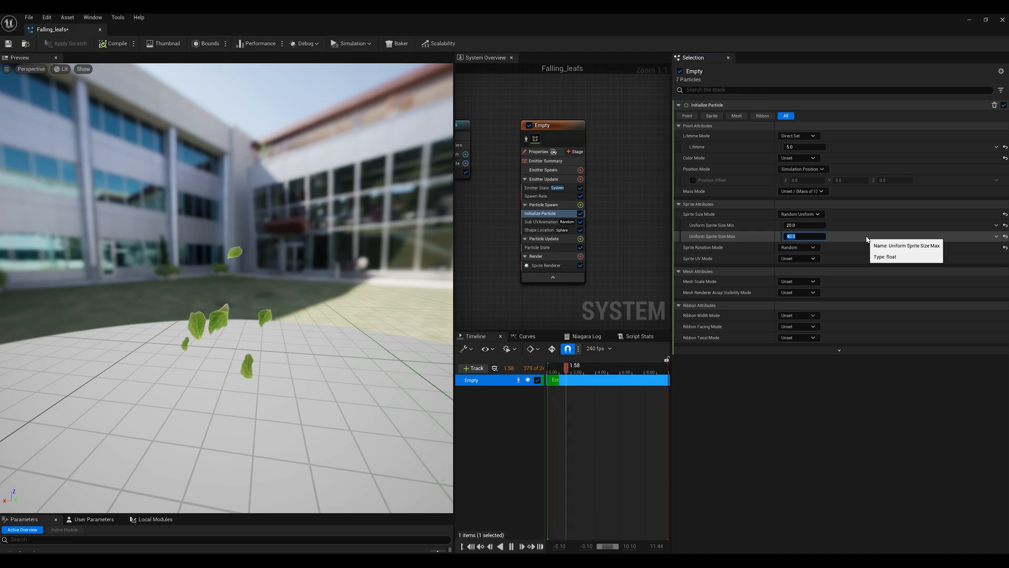
Inspect the resized leaves beside the tree in the level viewport and return to the maximized Niagara editor
{"action": "left_click_drag", "start_coordinate": [722, 24], "coordinate": [712, 424]}
{"action": "left_click", "coordinate": [476, 257]}
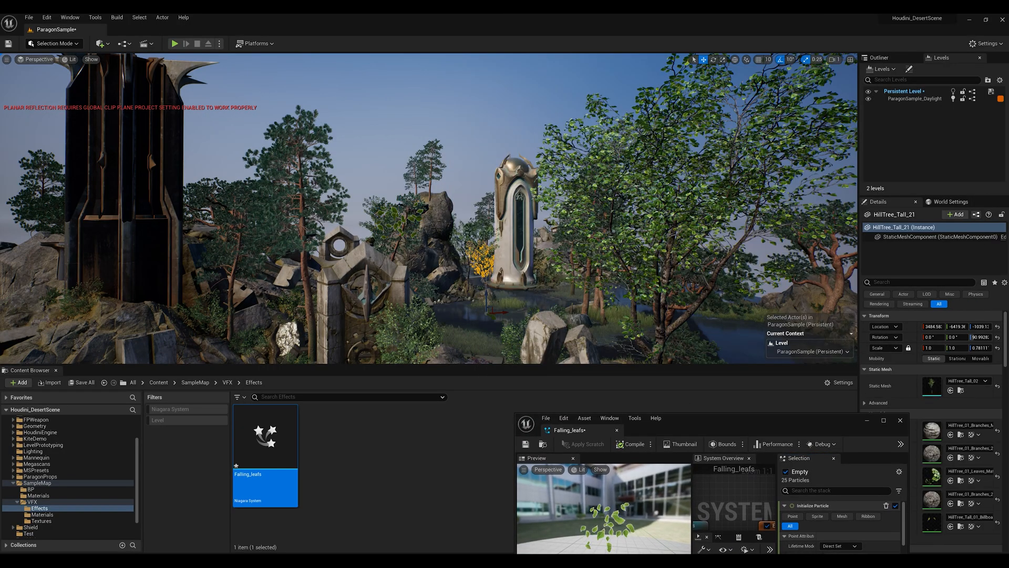
{"action": "right_click_drag", "start_coordinate": [504, 238], "coordinate": [715, 208]}
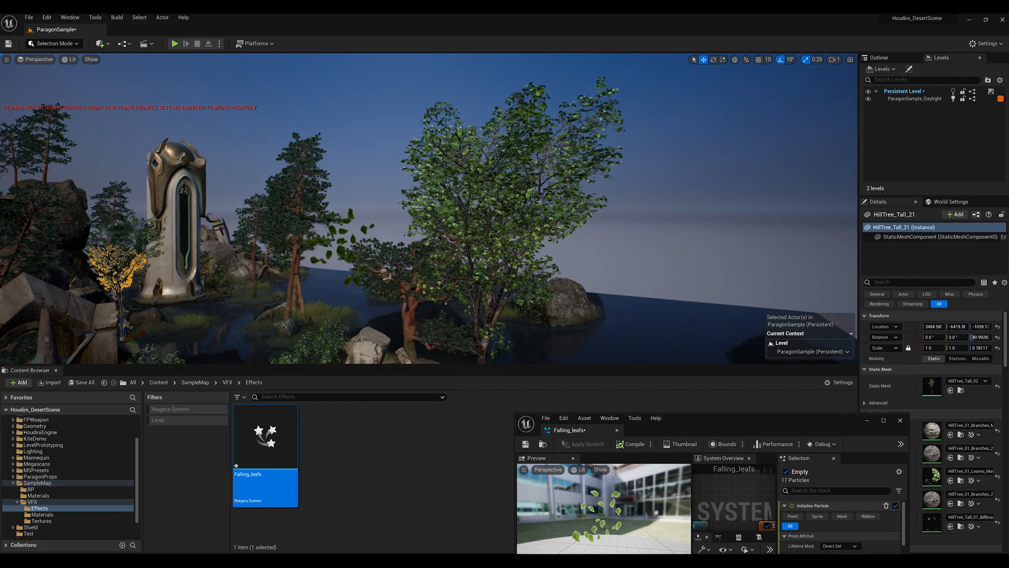
{"action": "left_click", "coordinate": [716, 209]}
{"action": "double_click", "coordinate": [750, 420]}
{"action": "mouse_move", "coordinate": [345, 284]}
{"action": "left_mouse_down"}
{"action": "mouse_move", "coordinate": [378, 287]}
{"action": "mouse_move", "coordinate": [344, 282]}
{"action": "left_mouse_up"}
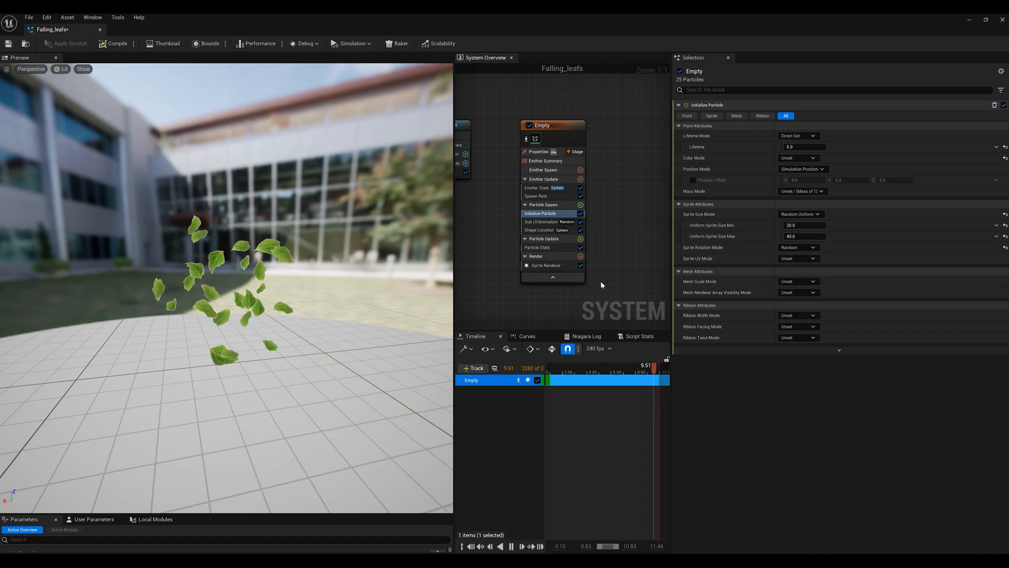
Add a Sprite Rotation Rate module to the Particle Update stage
{"action": "left_click", "coordinate": [580, 238]}
{"action": "type", "text": "rota"}
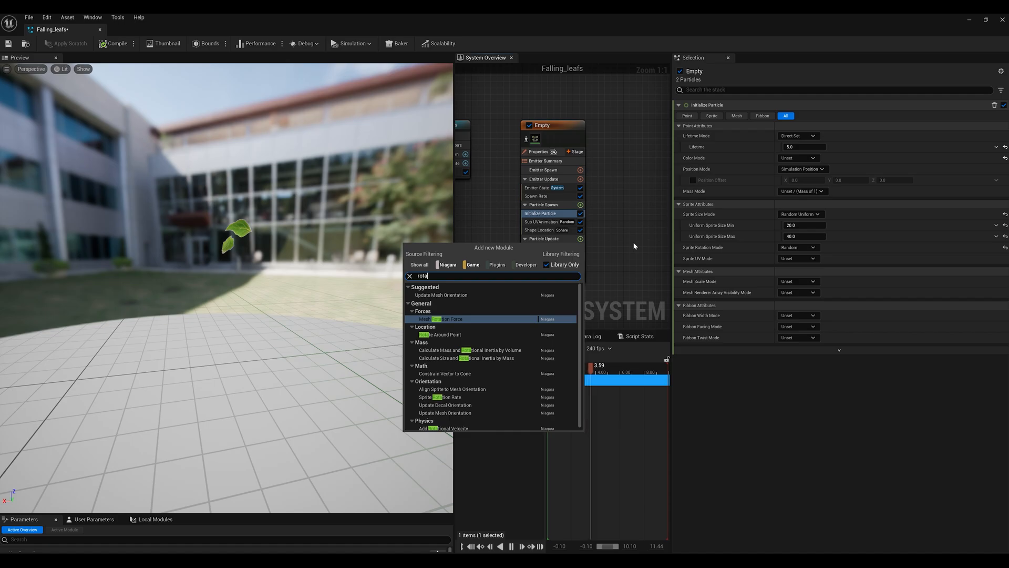
{"action": "key", "text": "Down"}
{"action": "key", "text": "Down"}
{"action": "key", "text": "Down"}
{"action": "key", "text": "Down"}
{"action": "key", "text": "Down"}
{"action": "key", "text": "Down"}
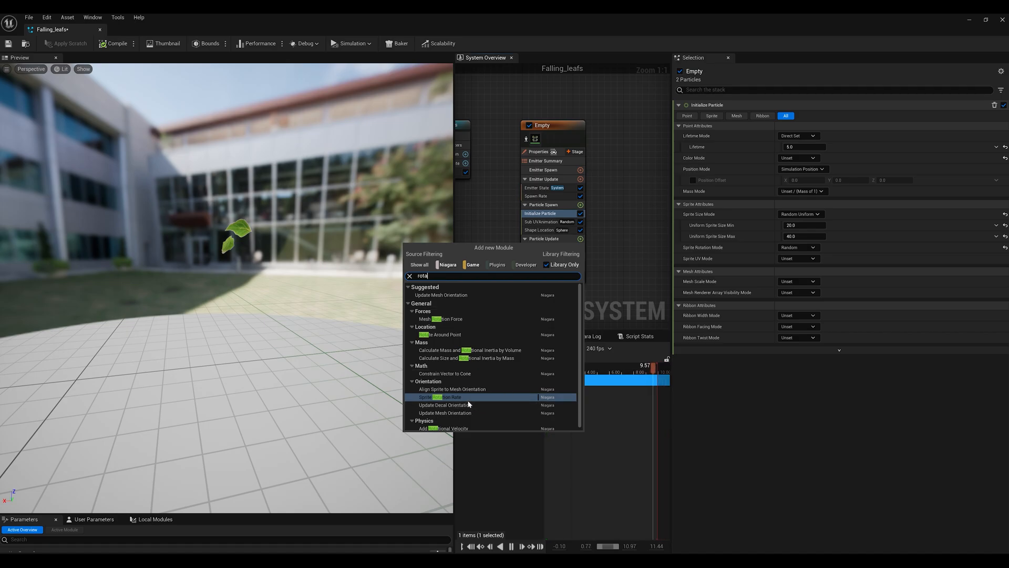
{"action": "key", "text": "Return"}
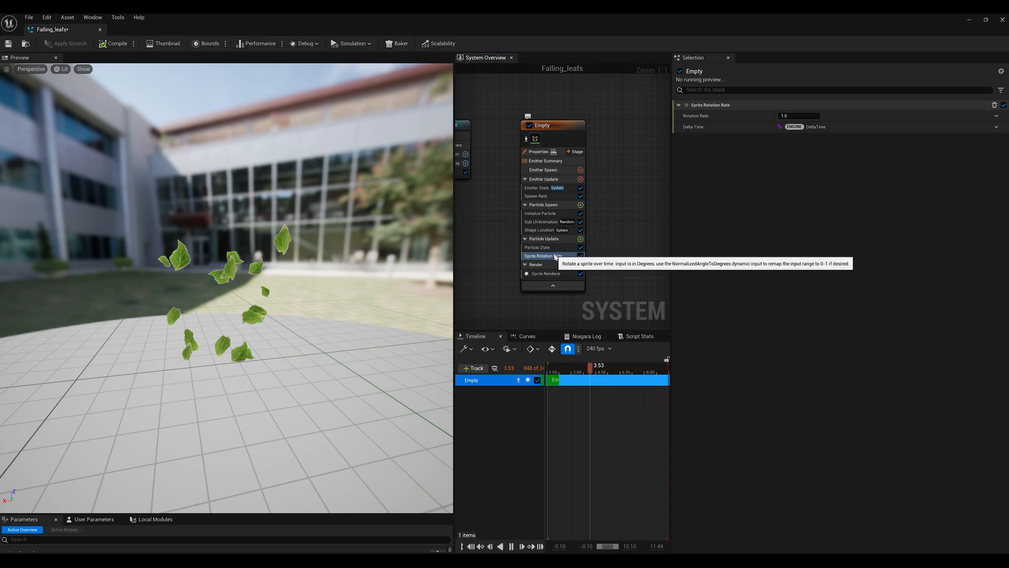
Try a Rotation Rate of 5000 in the Sprite Rotation Rate module and reset it to 1.0
{"action": "left_click_drag", "start_coordinate": [790, 116], "coordinate": [820, 115]}
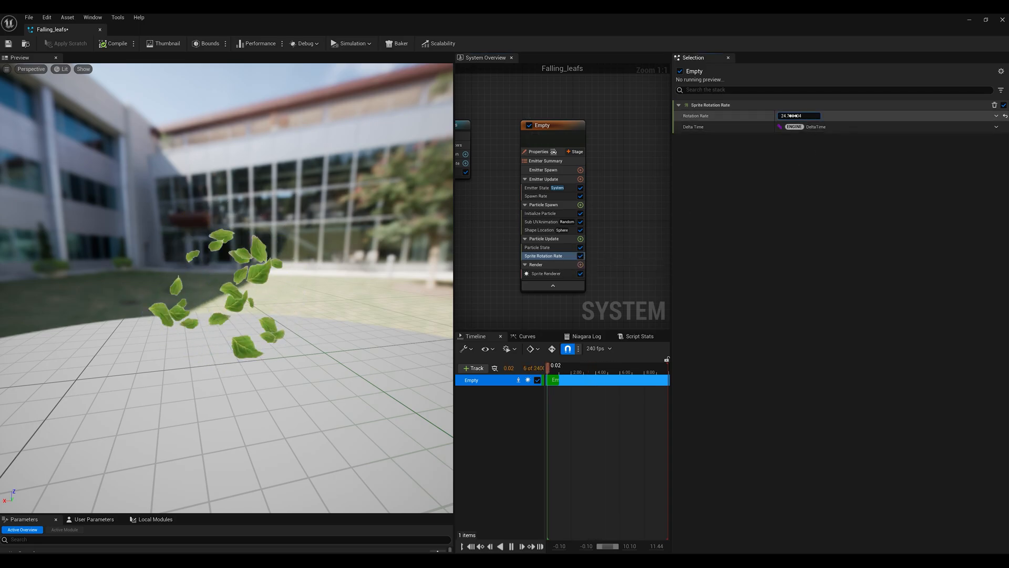
{"action": "left_click", "coordinate": [805, 118]}
{"action": "type", "text": "5000"}
{"action": "key", "text": "Return"}
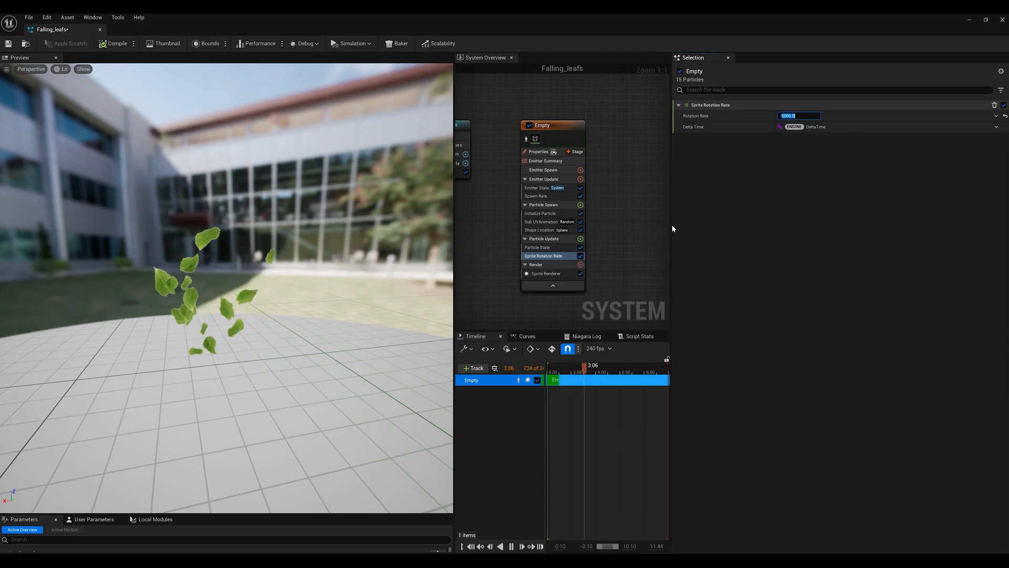
{"action": "left_click", "coordinate": [801, 116]}
{"action": "left_click_drag", "start_coordinate": [812, 115], "coordinate": [748, 126]}
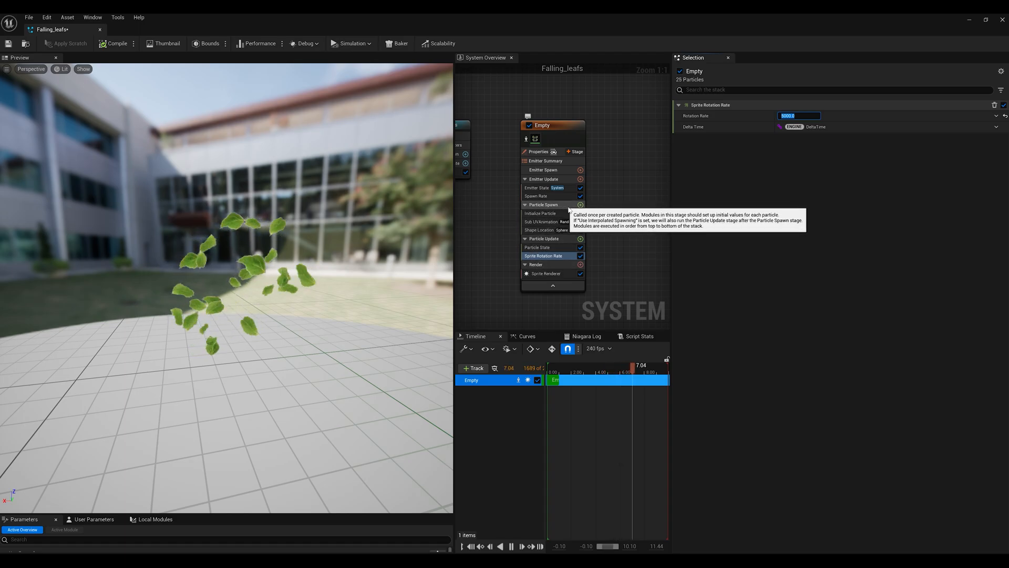
{"action": "key", "text": "Return"}
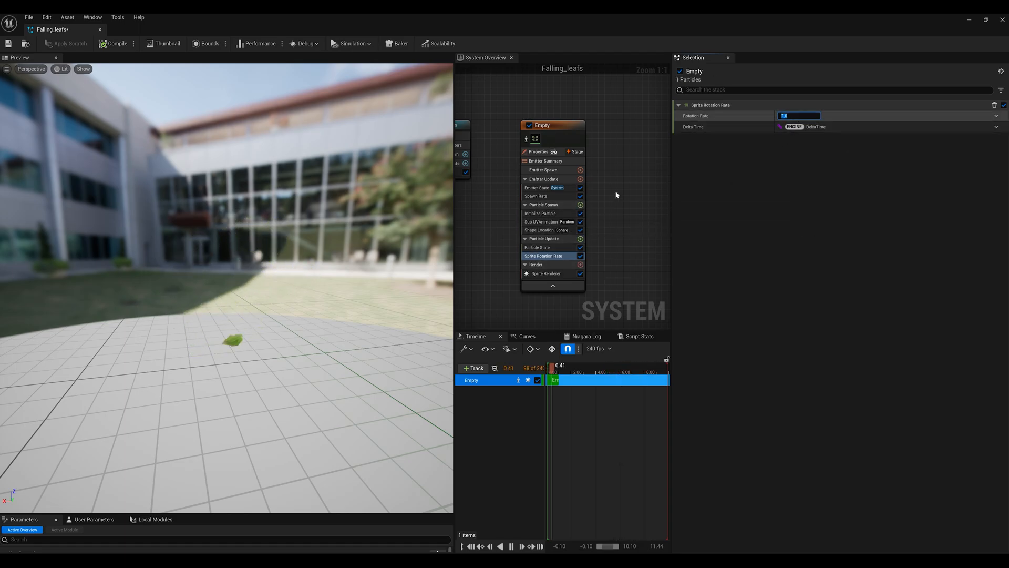
Check the sprite rotation settings in Initialize Particle and set the Sprite Rotation Rate module's Rotation Rate to 50
{"action": "left_click", "coordinate": [551, 213]}
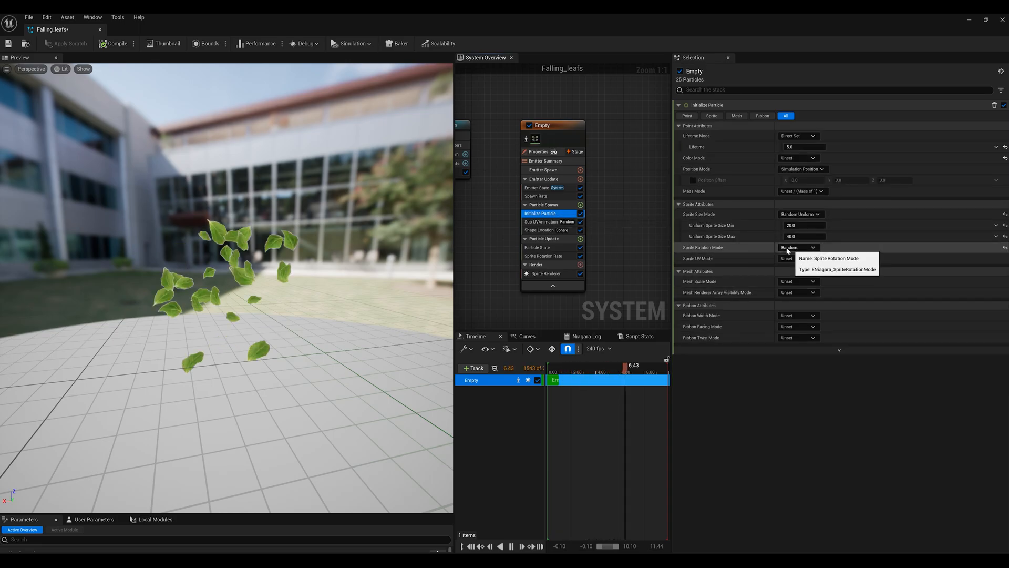
{"action": "left_click", "coordinate": [568, 256]}
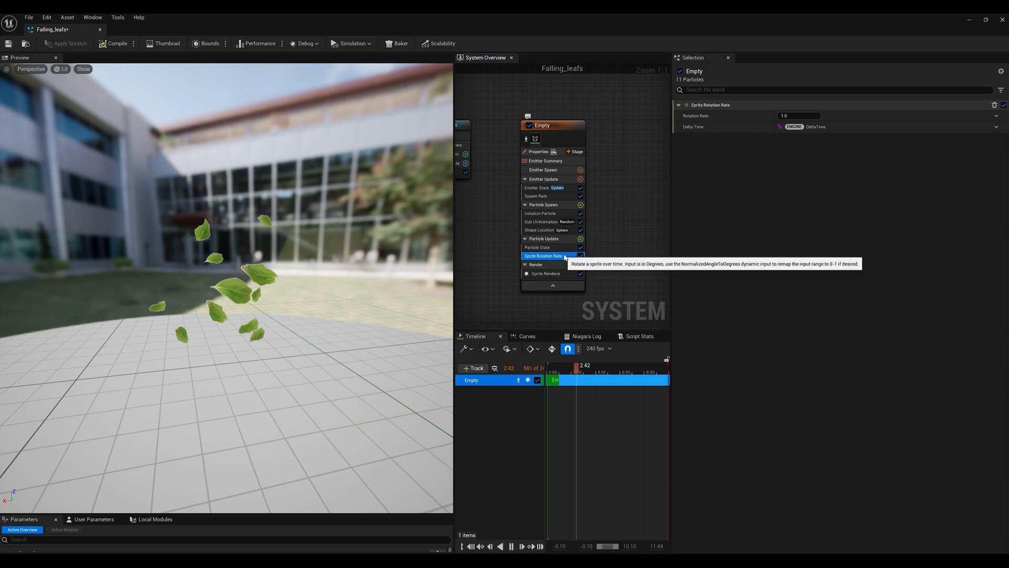
{"action": "left_click", "coordinate": [793, 115]}
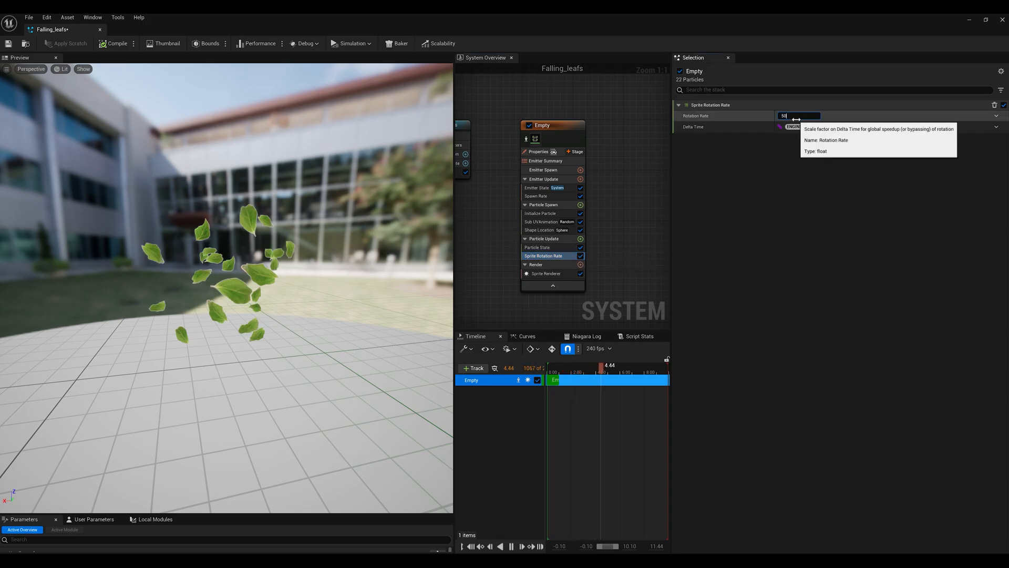
{"action": "key", "text": "Return"}
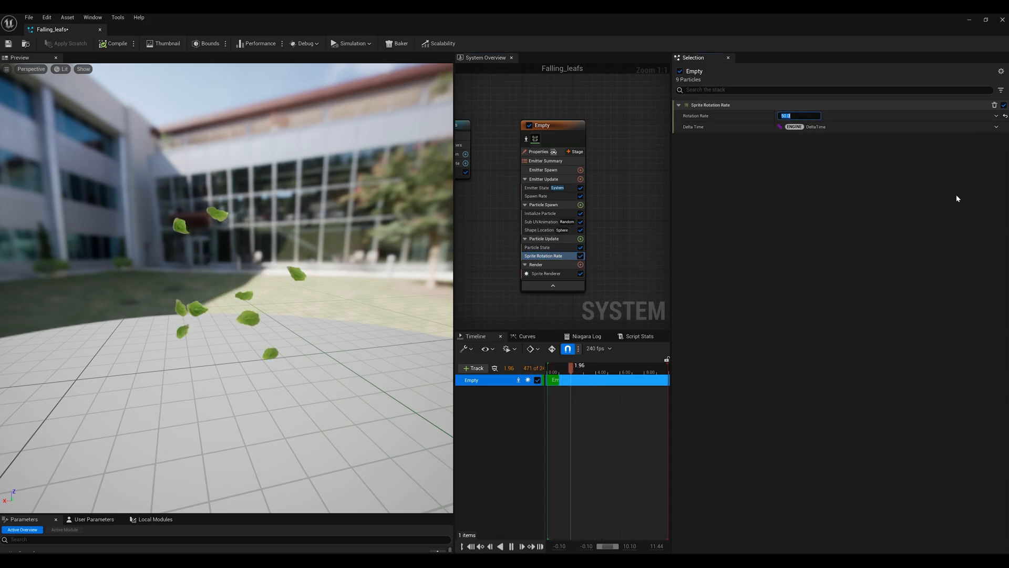
Try a Uniform A Or B Float input for the Rotation Rate, with A at -50 and B at 50
{"action": "left_click", "coordinate": [996, 116]}
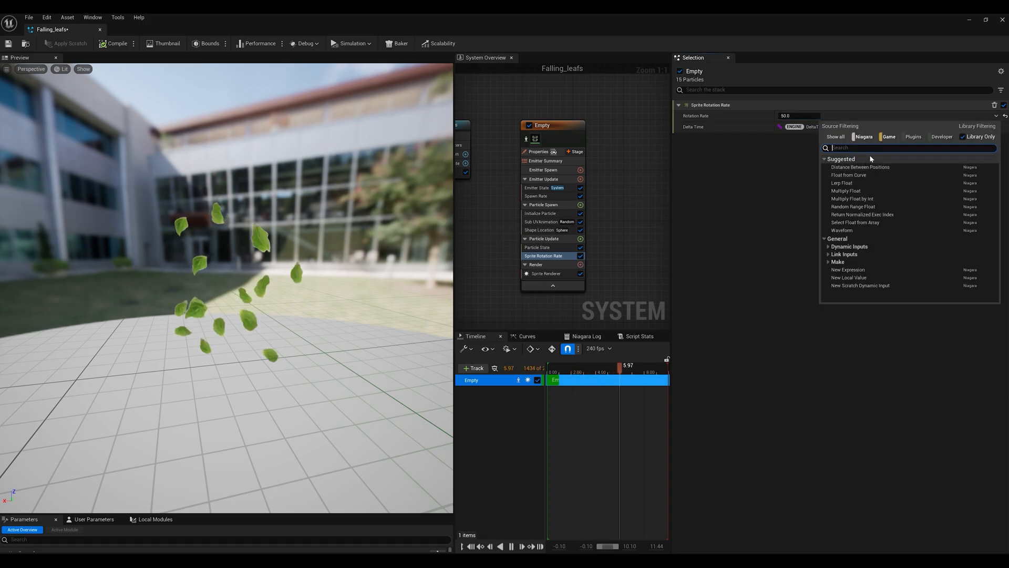
{"action": "type", "text": "un"}
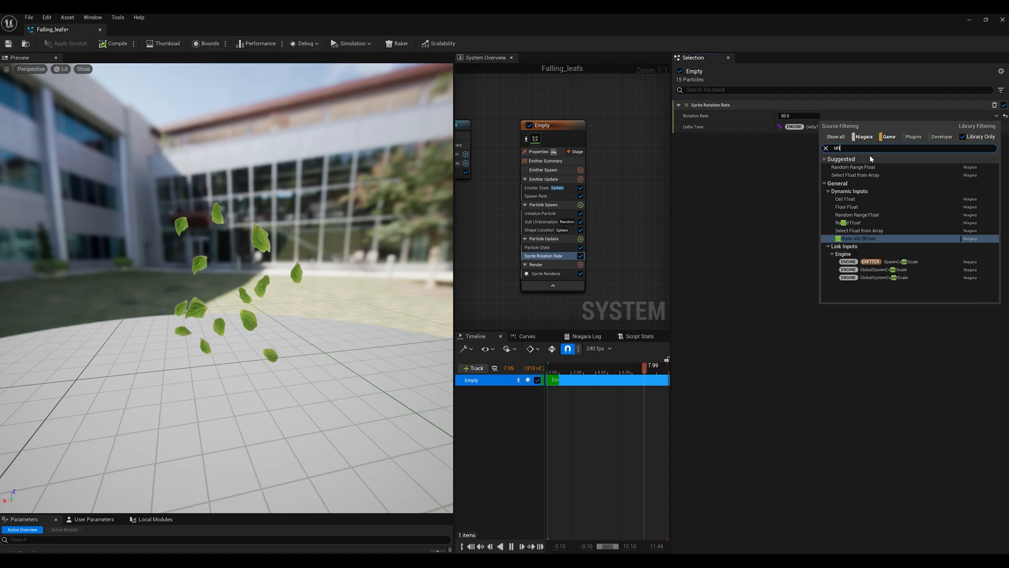
{"action": "key", "text": "Return"}
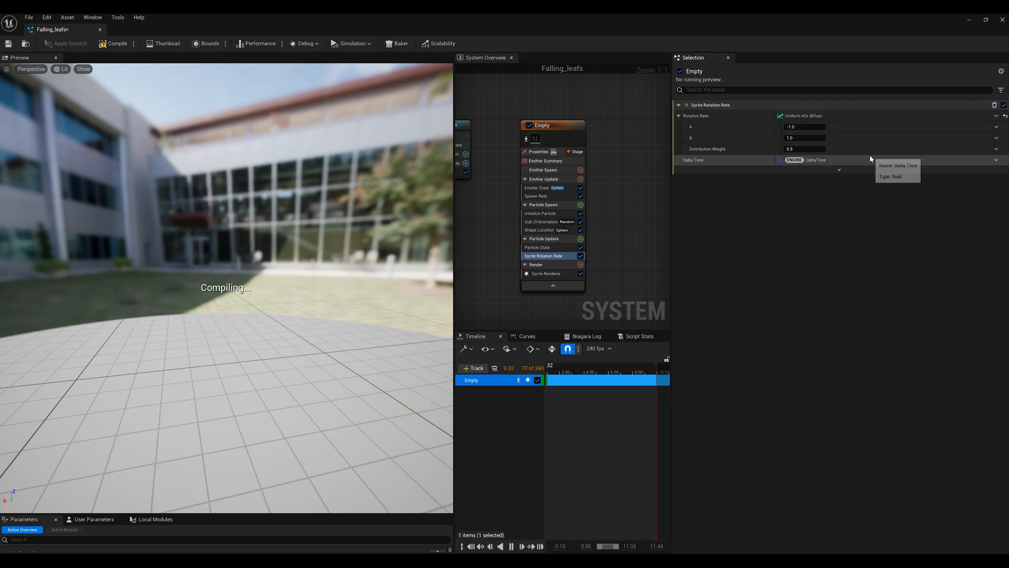
{"action": "left_click", "coordinate": [804, 127]}
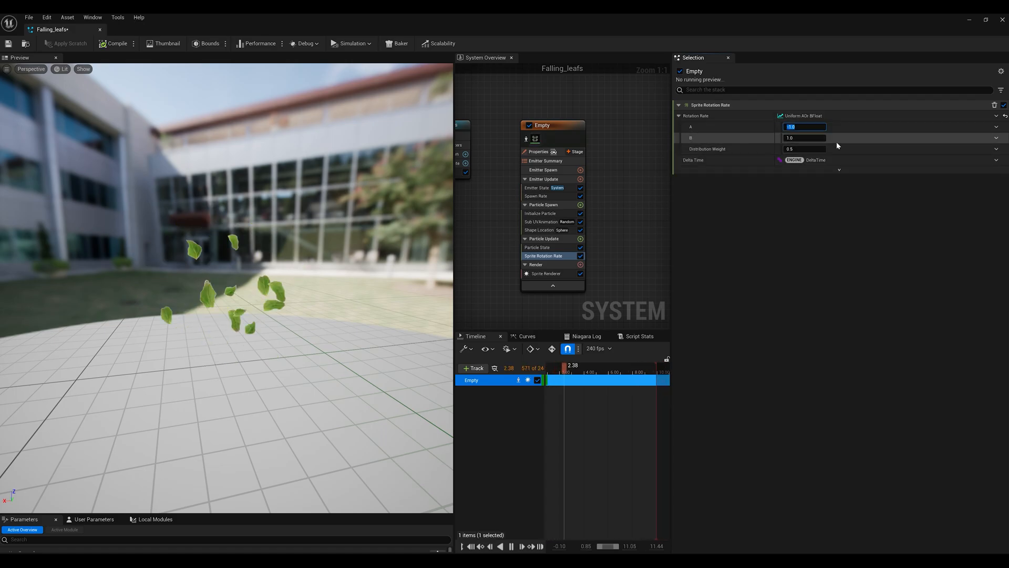
{"action": "type", "text": "-"}
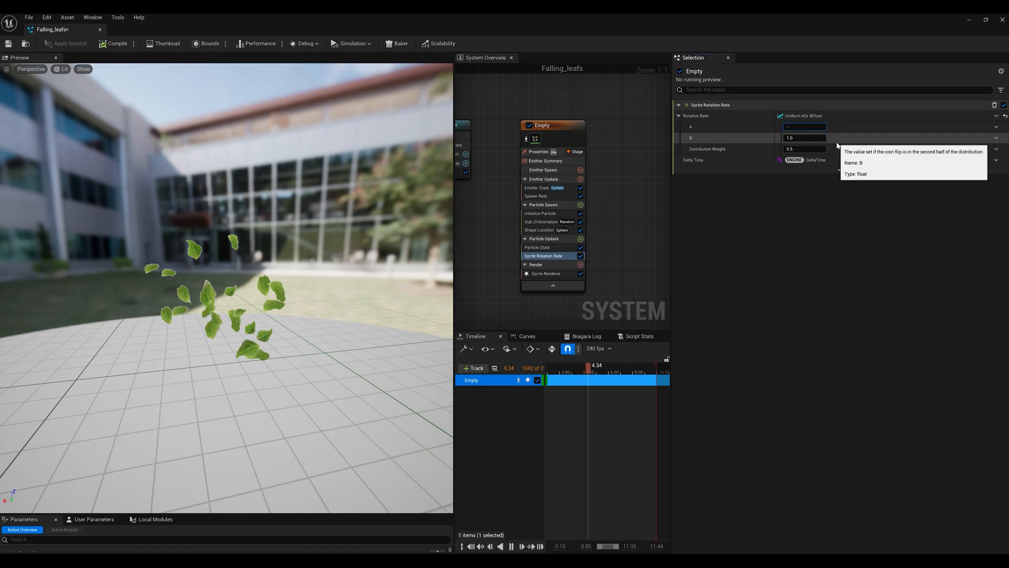
{"action": "type", "text": "50"}
{"action": "key", "text": "Tab"}
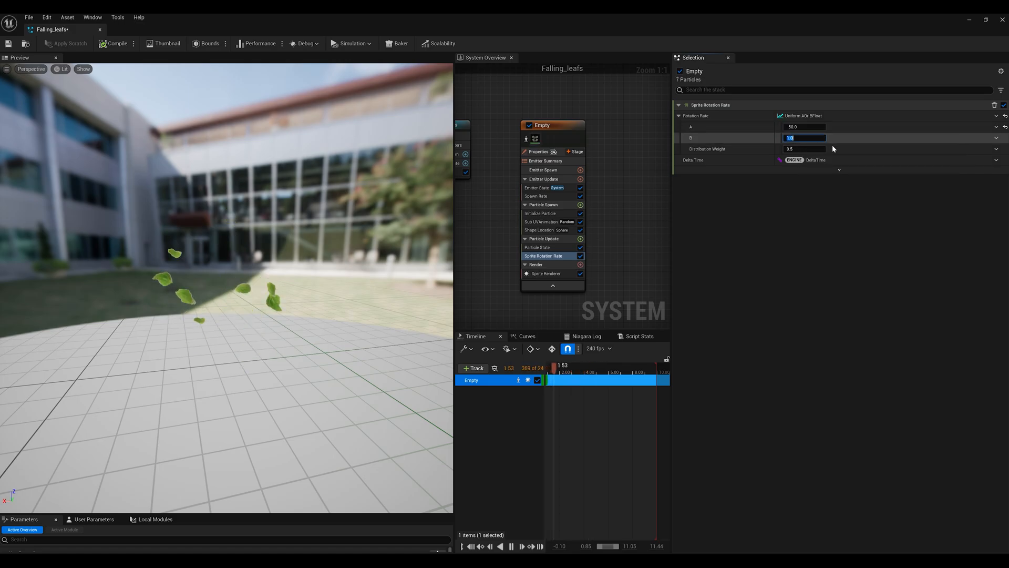
{"action": "type", "text": "50"}
{"action": "key", "text": "Return"}
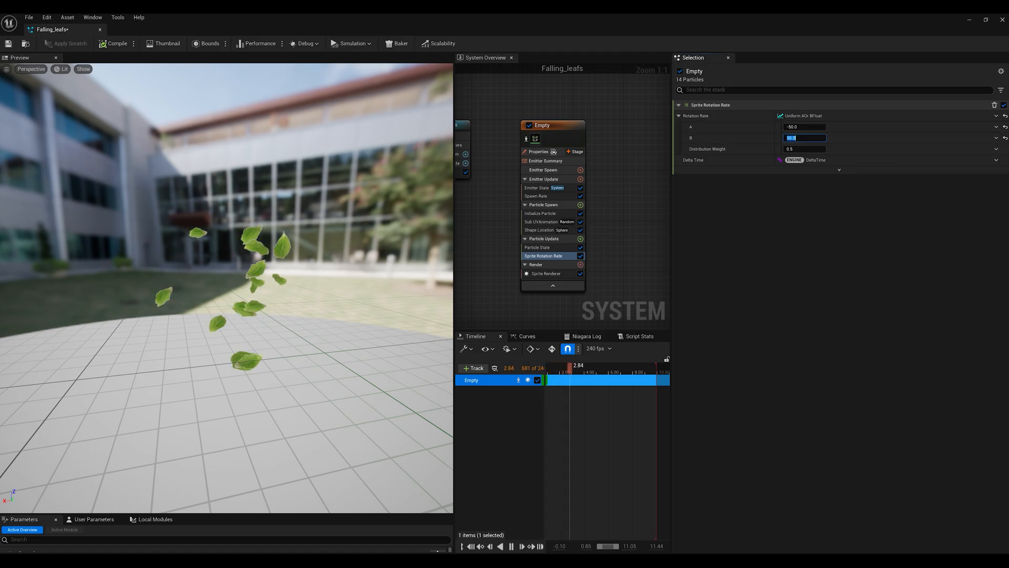
Reset the Rotation Rate and drive it with a Random Range Float, minimum 50 and maximum 80
{"action": "left_click", "coordinate": [1004, 116]}
{"action": "left_click", "coordinate": [996, 116]}
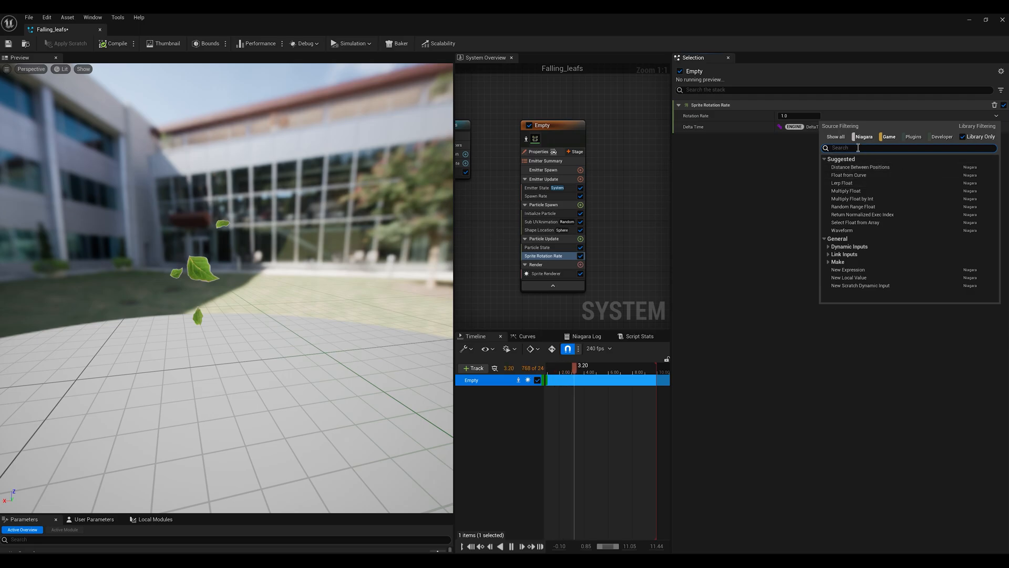
{"action": "type", "text": "rand"}
{"action": "key", "text": "Return"}
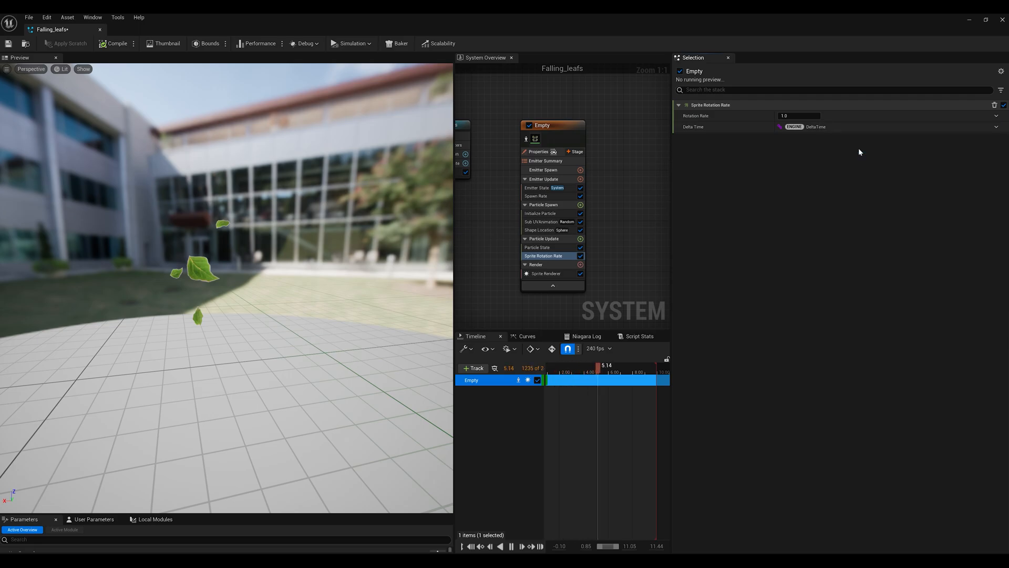
{"action": "left_click", "coordinate": [816, 127]}
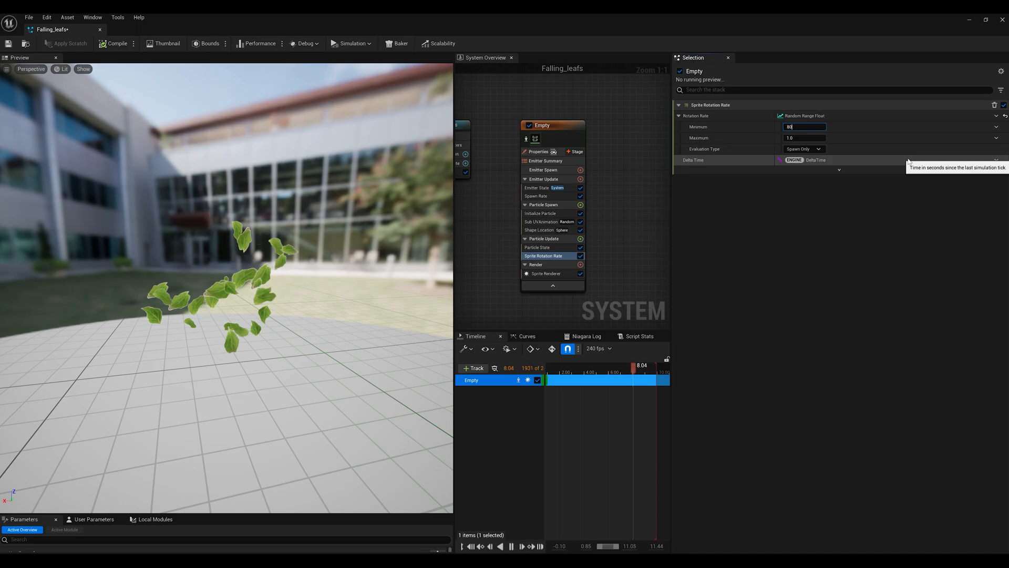
{"action": "key", "text": "Return"}
{"action": "left_click", "coordinate": [806, 127]}
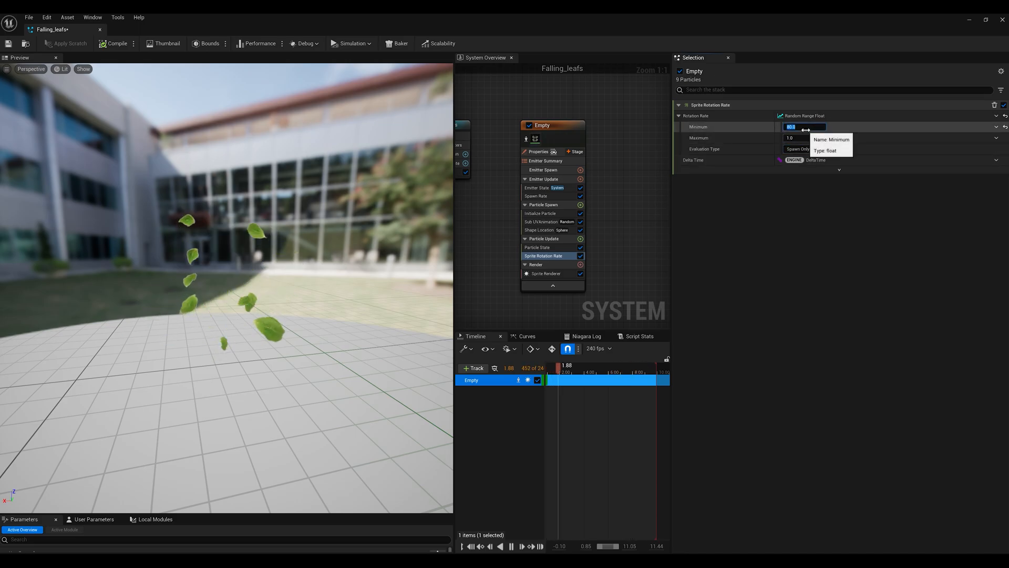
{"action": "type", "text": "50"}
{"action": "key", "text": "Tab"}
{"action": "type", "text": "80"}
{"action": "key", "text": "Return"}
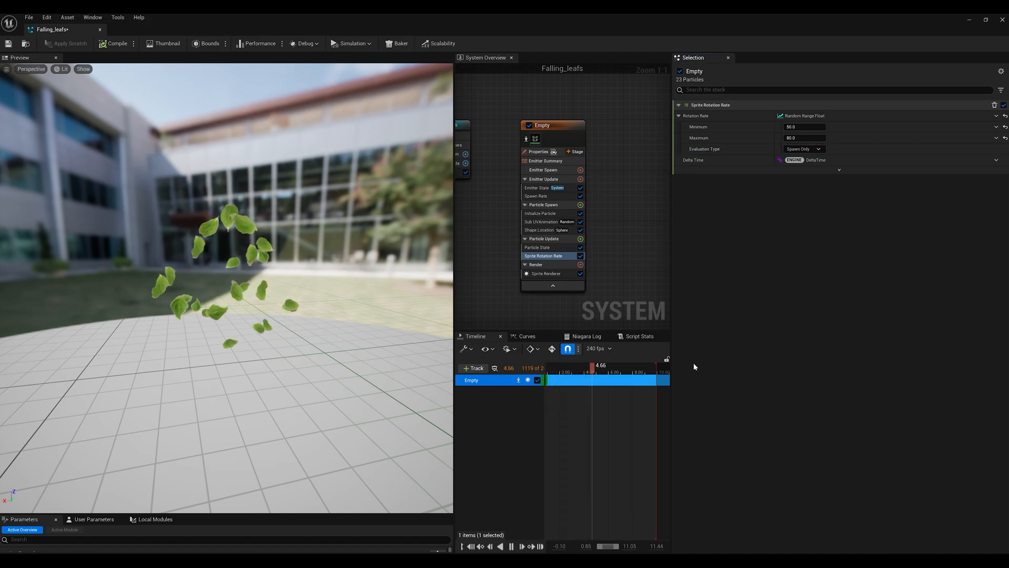
Save the Falling_leafs system and inspect the rotating leaves more closely in the preview
{"action": "key", "text": "ctrl+s"}
{"action": "left_click_drag", "start_coordinate": [358, 310], "coordinate": [319, 334]}
{"action": "scroll", "coordinate": [226, 287], "scroll_direction": "up", "scroll_amount": 3}
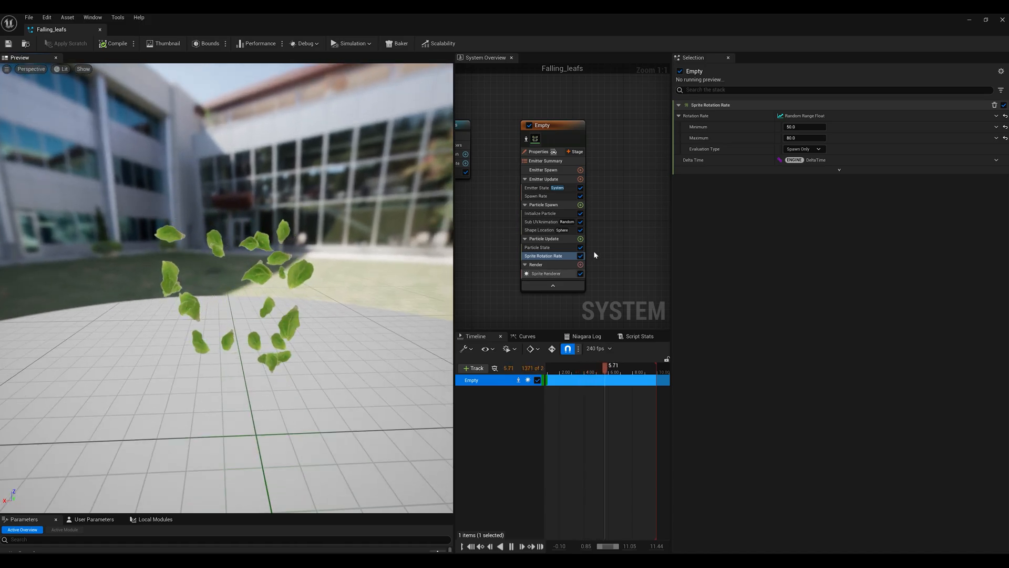
Add a Gravity Force module to Particle Update with its missing Solve Forces and Velocity dependency, and open the Gravity Force settings
{"action": "left_click", "coordinate": [581, 239]}
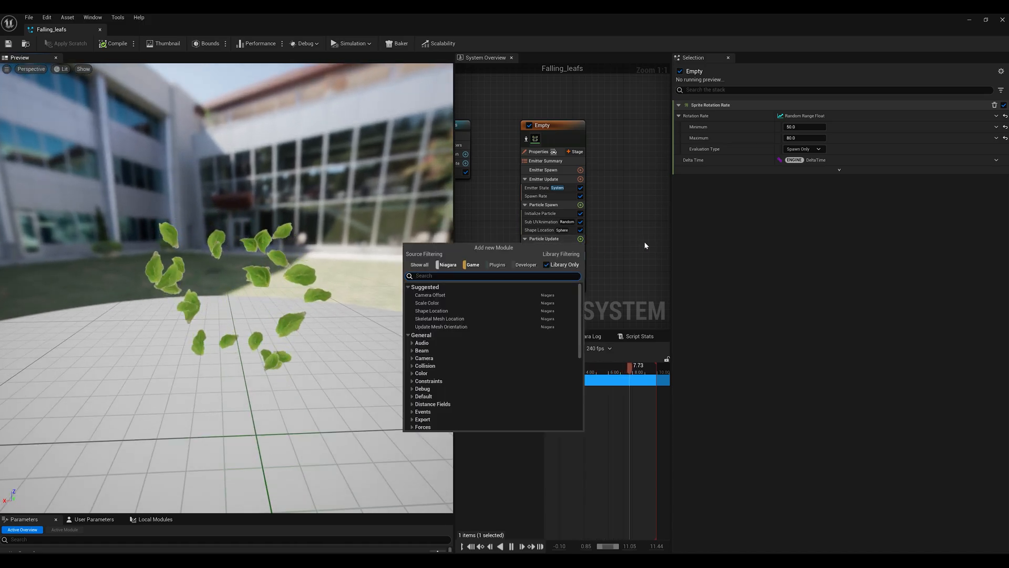
{"action": "type", "text": "gravity"}
{"action": "key", "text": "Return"}
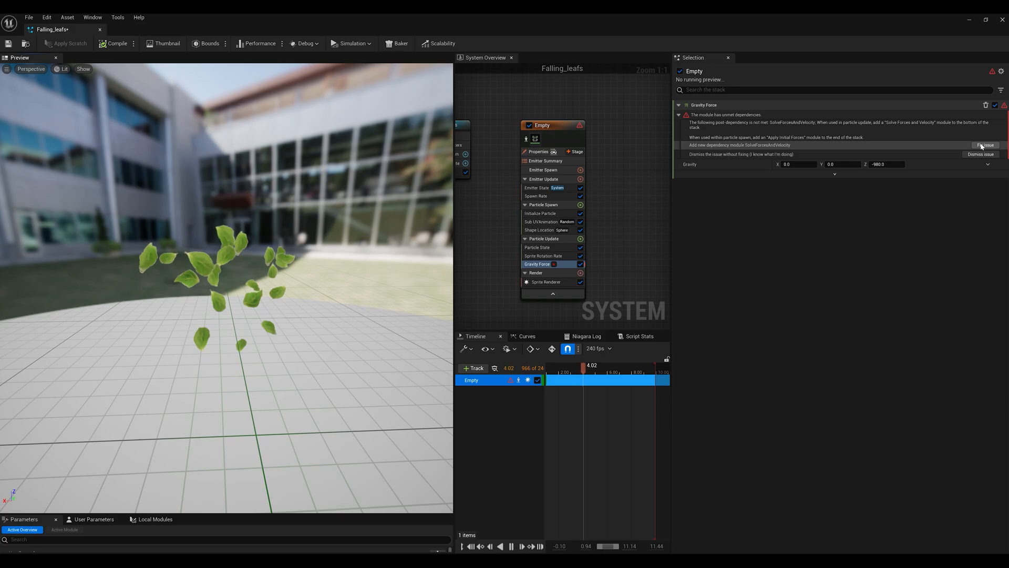
{"action": "left_click", "coordinate": [982, 146]}
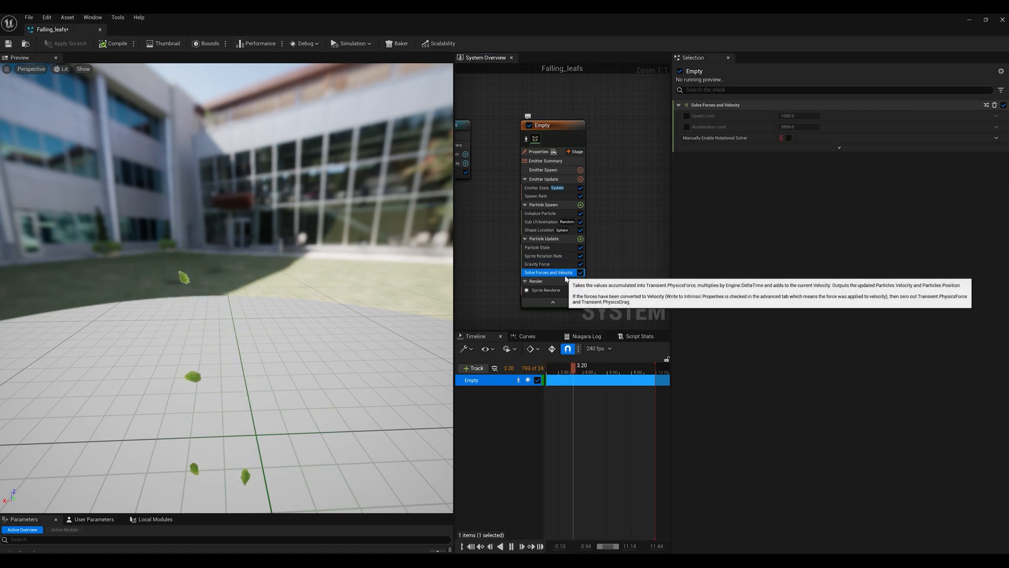
{"action": "left_click", "coordinate": [562, 266]}
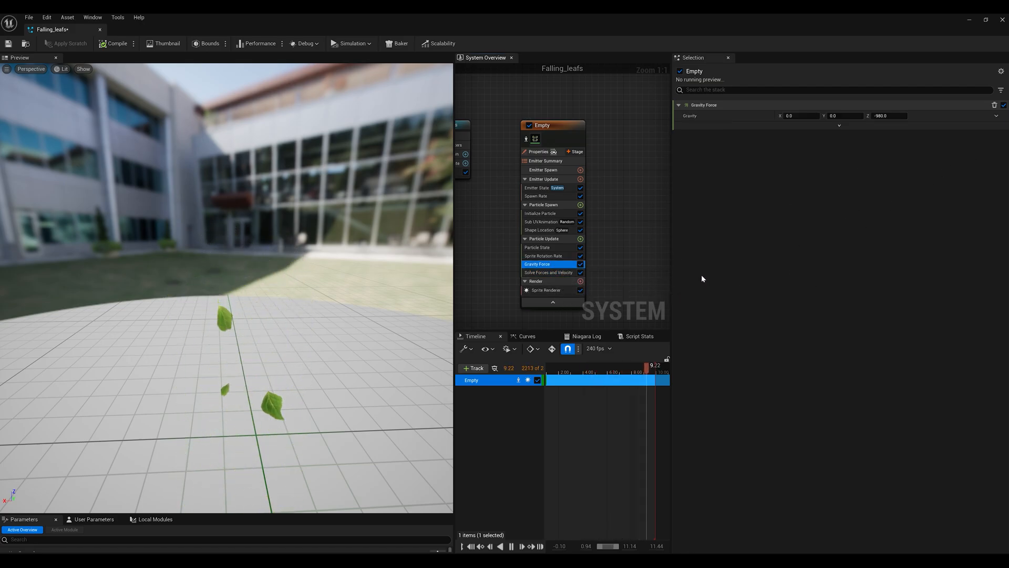
Check how the leaves fall under gravity in the level and in the system preview
{"action": "left_click_drag", "start_coordinate": [496, 26], "coordinate": [636, 342]}
{"action": "right_click_drag", "start_coordinate": [525, 210], "coordinate": [462, 152]}
{"action": "key", "text": "w"}
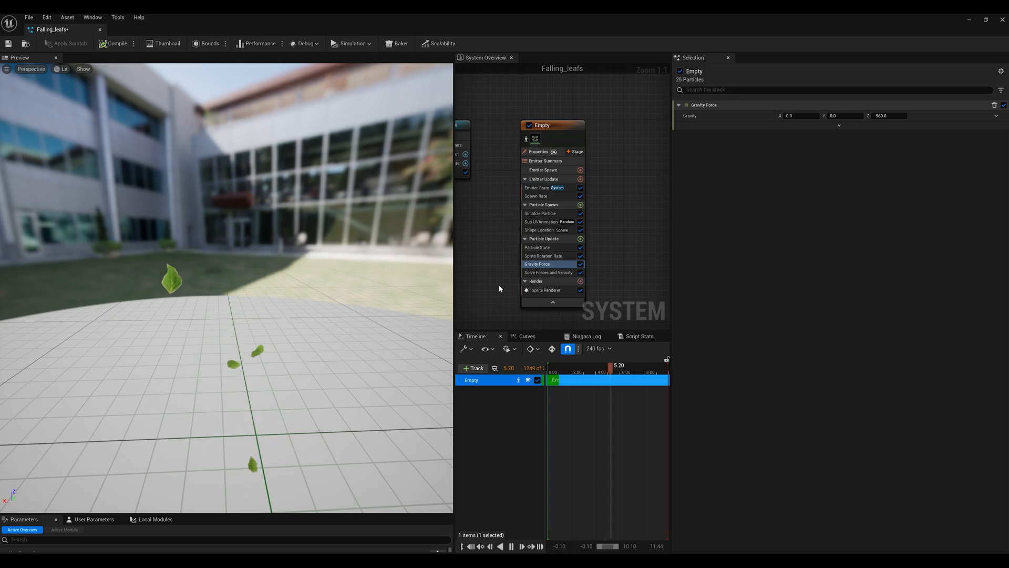
{"action": "right_click_drag", "start_coordinate": [399, 316], "coordinate": [399, 363]}
{"action": "mouse_move", "coordinate": [314, 283]}
{"action": "right_mouse_down"}
{"action": "mouse_move", "coordinate": [314, 294]}
{"action": "mouse_move", "coordinate": [283, 294]}
{"action": "mouse_move", "coordinate": [284, 357]}
{"action": "mouse_move", "coordinate": [315, 283]}
{"action": "right_mouse_up"}
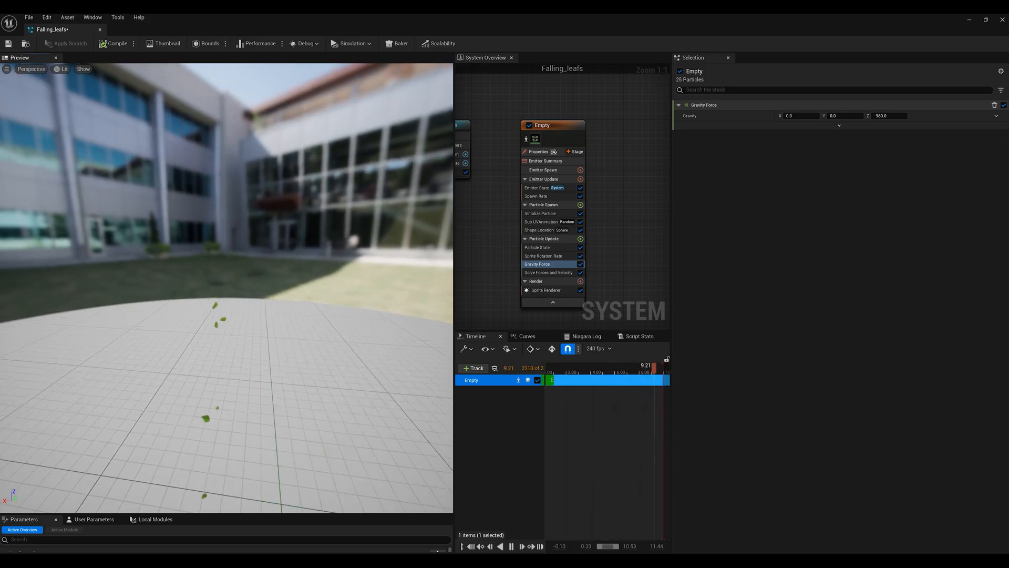
Add a Drag module to Particle Update, set Drag to 10, and check the slower leaves in the level
{"action": "left_click", "coordinate": [580, 239]}
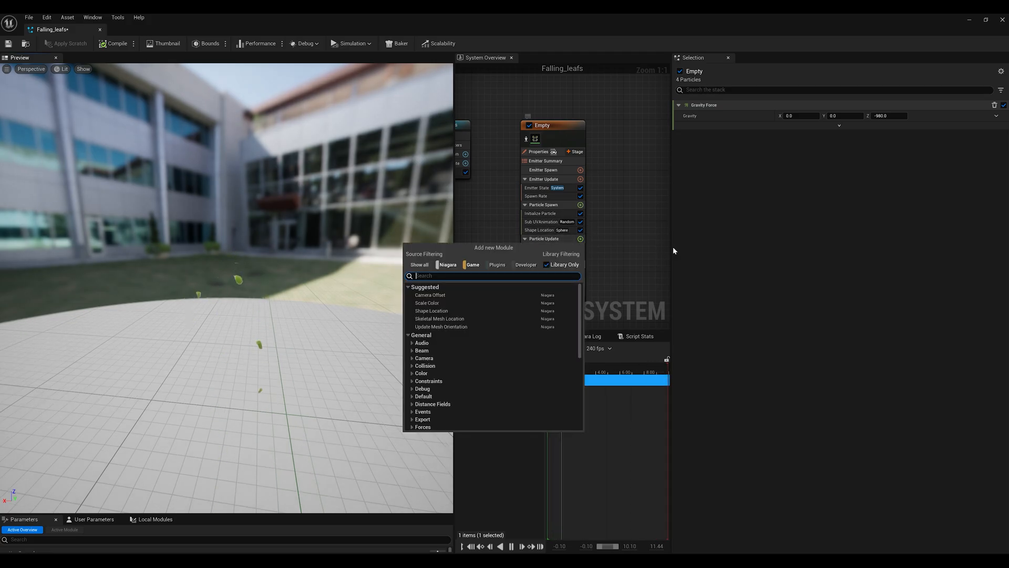
{"action": "type", "text": "dar"}
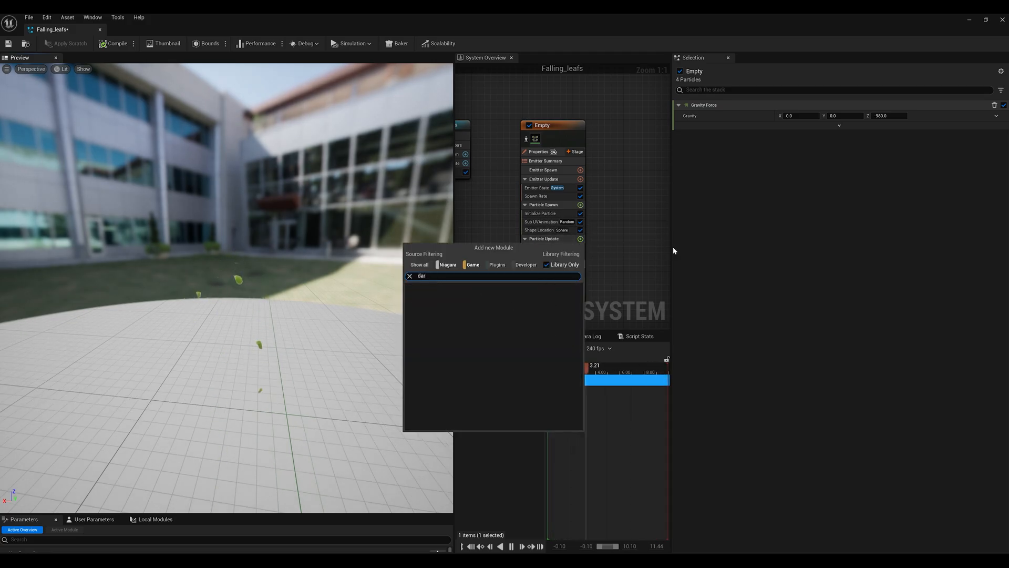
{"action": "type", "text": "ag"}
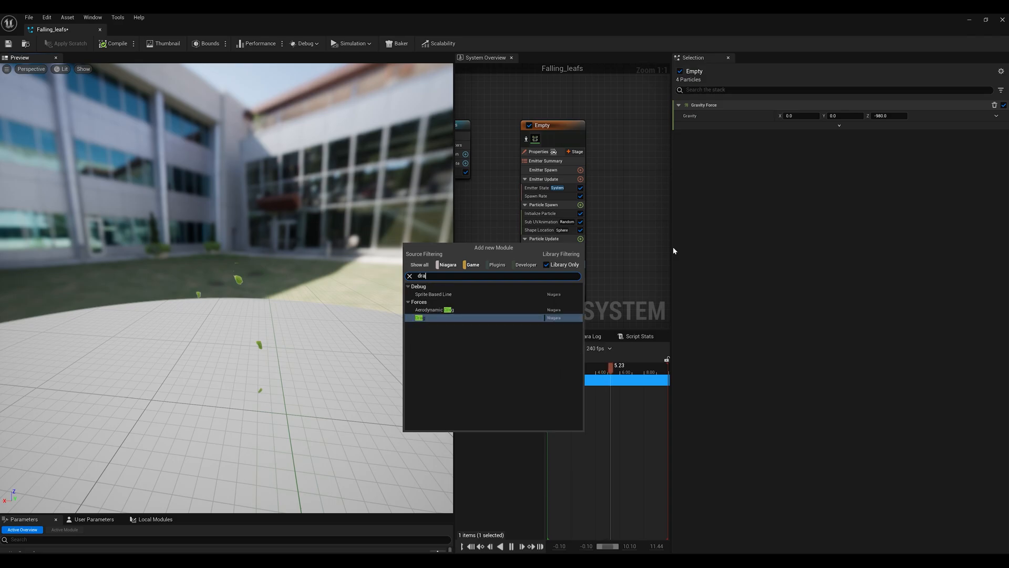
{"action": "key", "text": "Return"}
{"action": "left_click", "coordinate": [799, 116]}
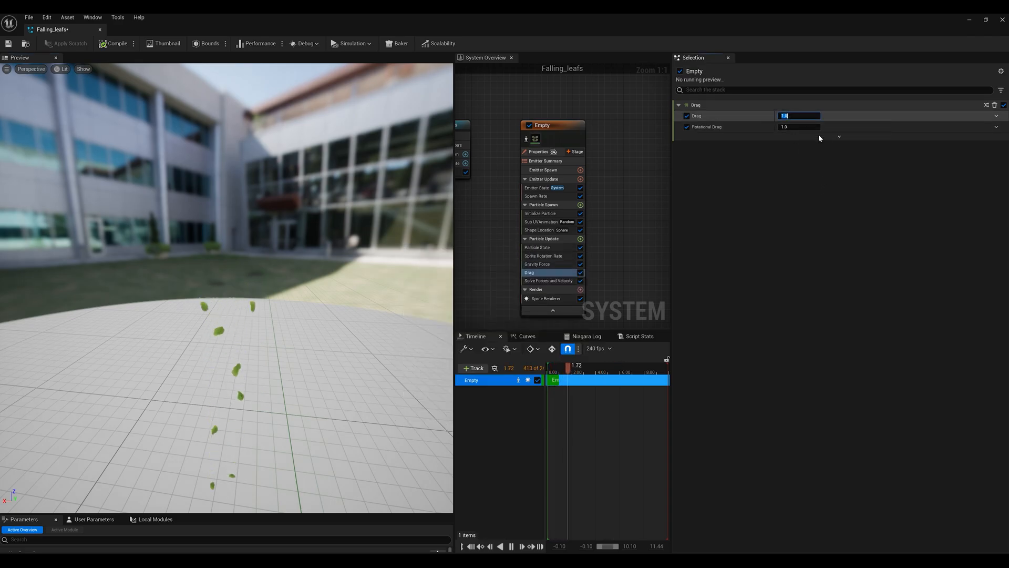
{"action": "type", "text": "10"}
{"action": "key", "text": "Return"}
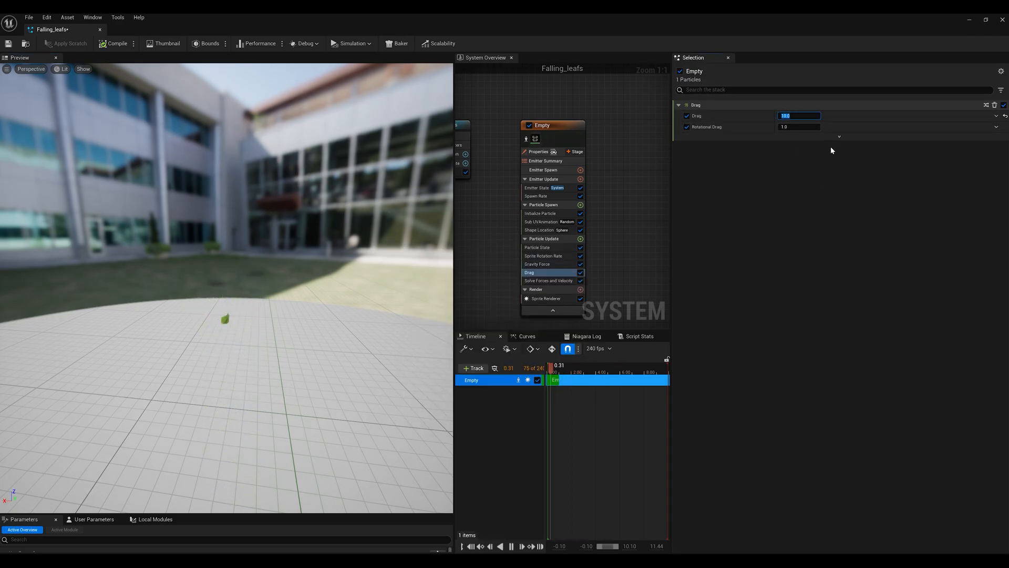
{"action": "left_click_drag", "start_coordinate": [532, 31], "coordinate": [764, 311]}
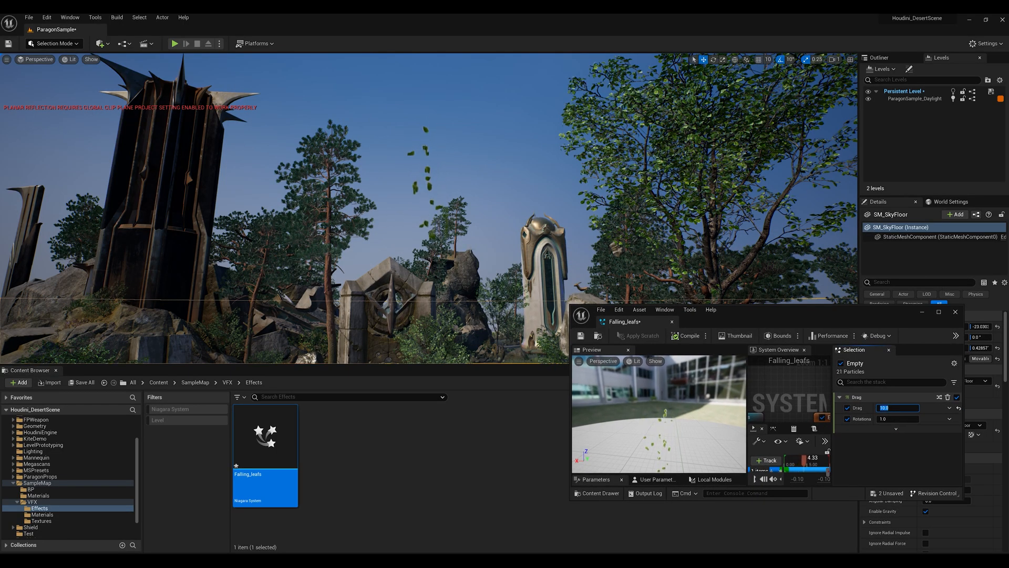
{"action": "double_click", "coordinate": [759, 310]}
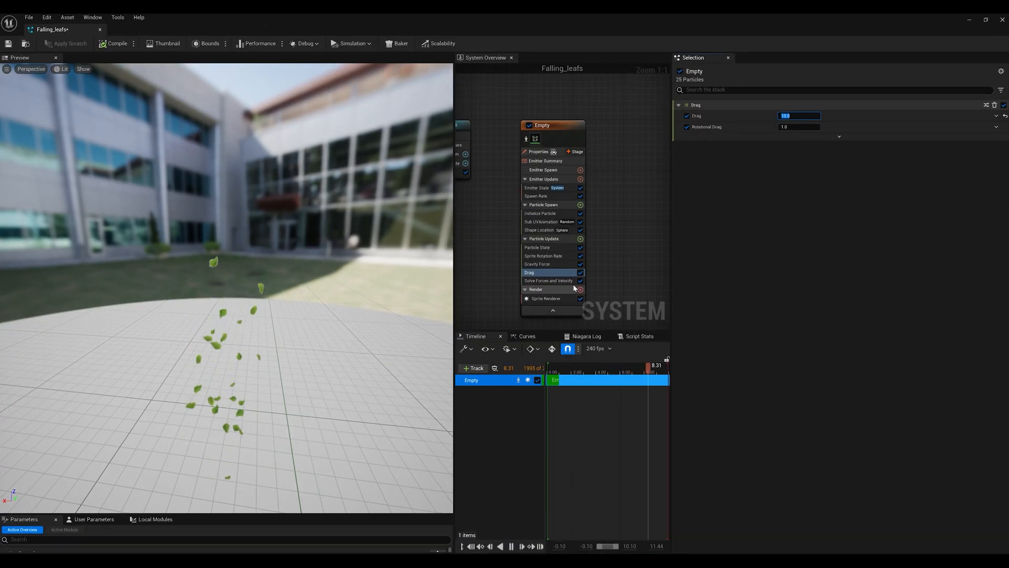
Add a Wind Force module to Particle Update and set its Wind Speed X to -100
{"action": "left_click", "coordinate": [580, 239]}
{"action": "type", "text": "wind"}
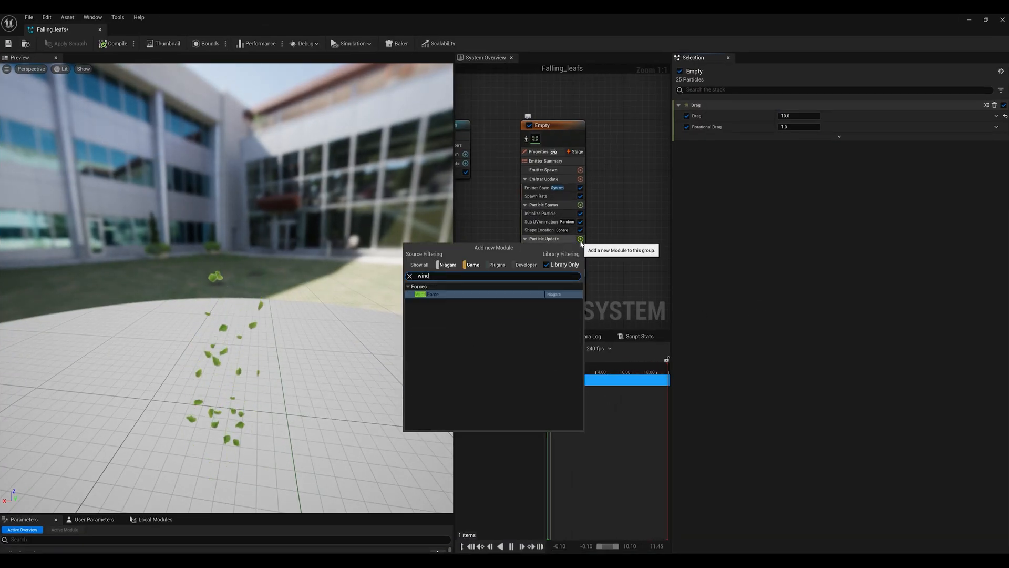
{"action": "key", "text": "Return"}
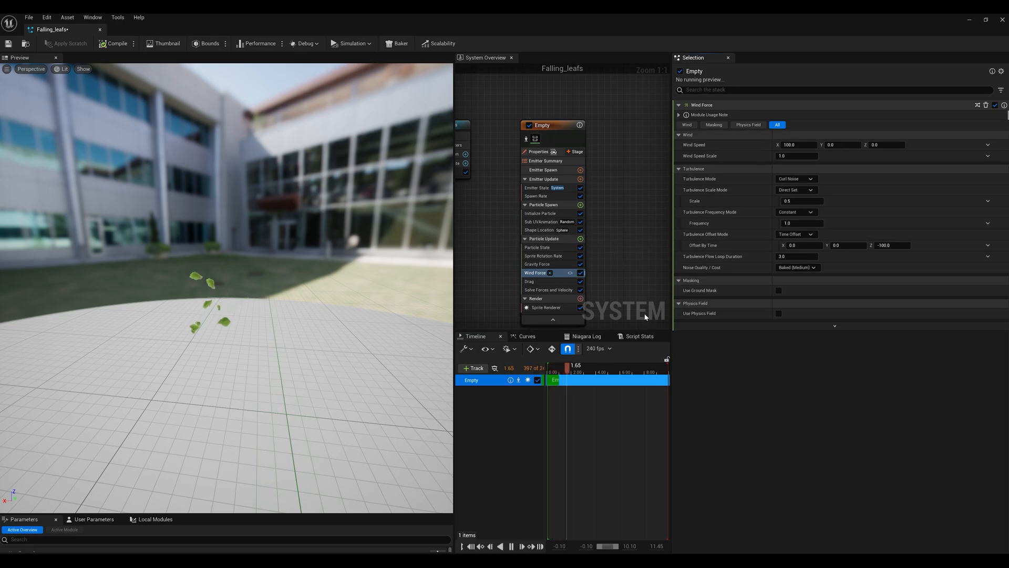
{"action": "left_click", "coordinate": [797, 145]}
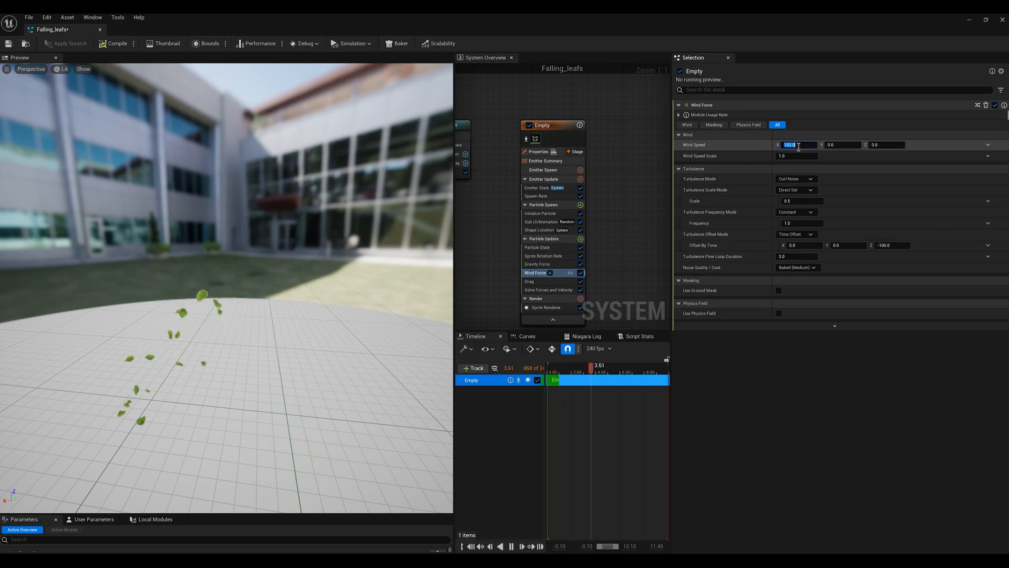
{"action": "type", "text": "-"}
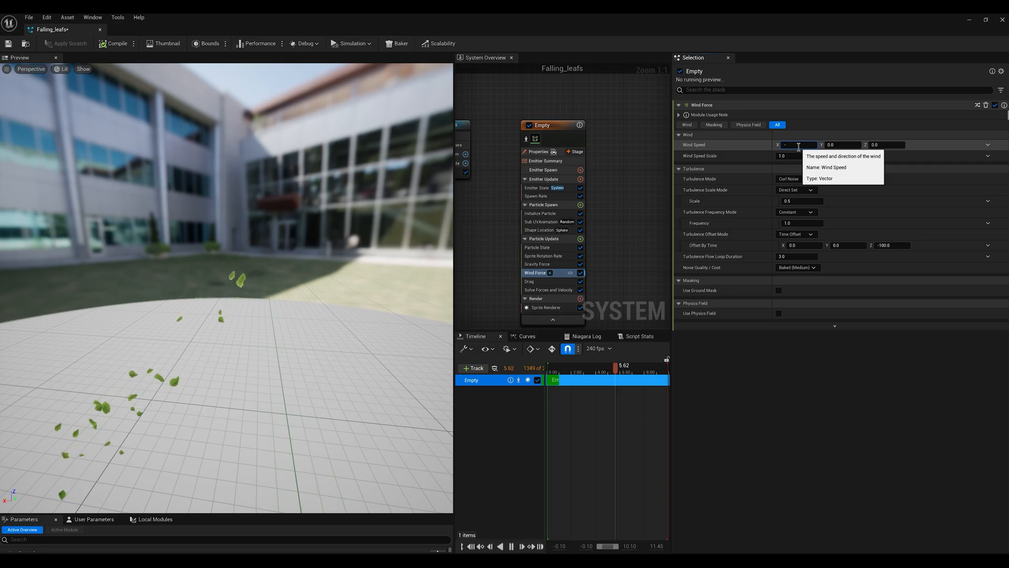
{"action": "type", "text": "100"}
{"action": "left_click", "coordinate": [623, 206]}
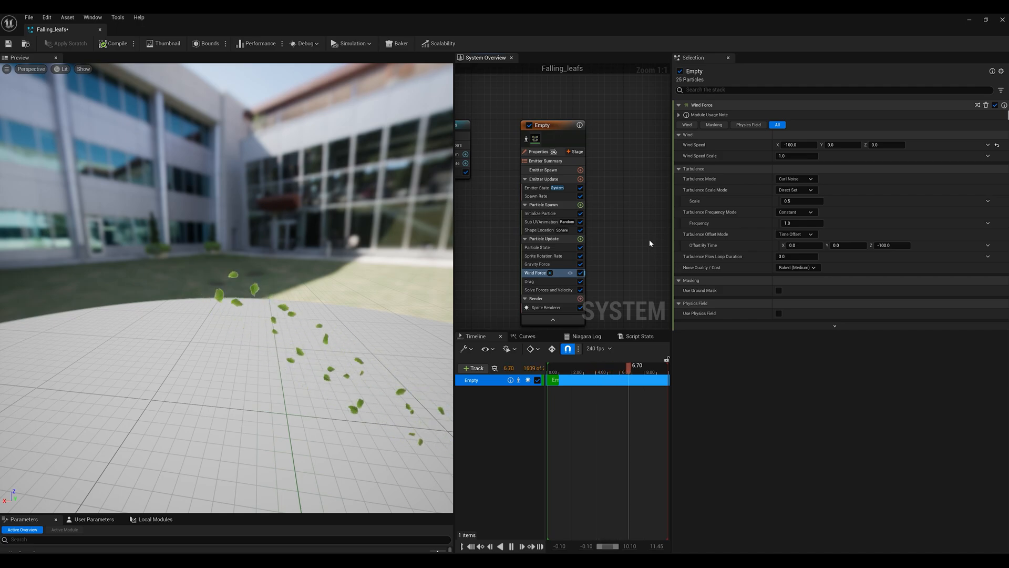
Examine the wind-blown leaves in the level and from another angle in the system preview
{"action": "left_click_drag", "start_coordinate": [385, 21], "coordinate": [665, 407]}
{"action": "right_click_drag", "start_coordinate": [526, 236], "coordinate": [495, 296]}
{"action": "key", "text": "w"}
{"action": "key", "text": "s"}
{"action": "key", "text": "w"}
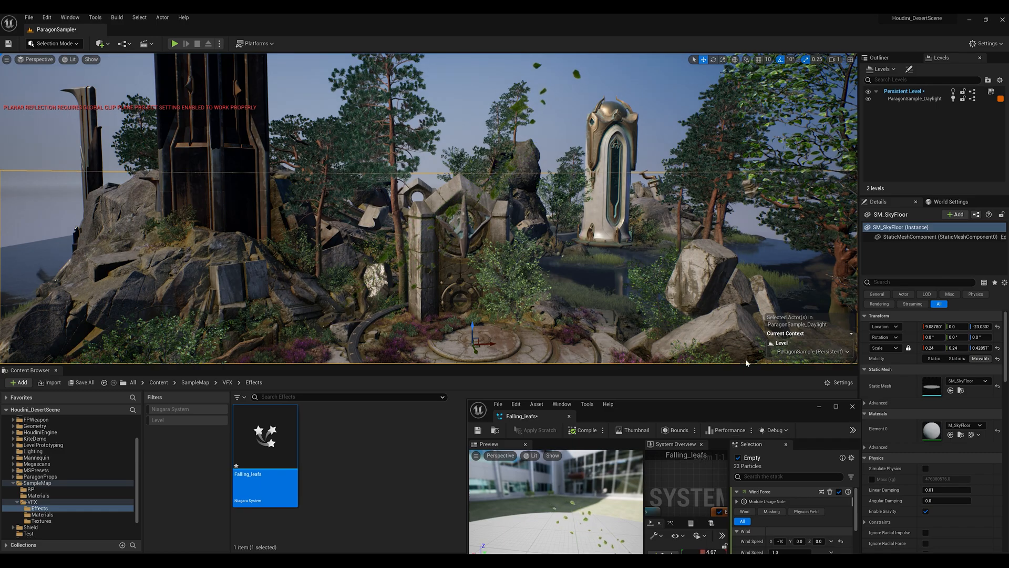
{"action": "double_click", "coordinate": [707, 403]}
{"action": "left_click_drag", "start_coordinate": [408, 312], "coordinate": [392, 260]}
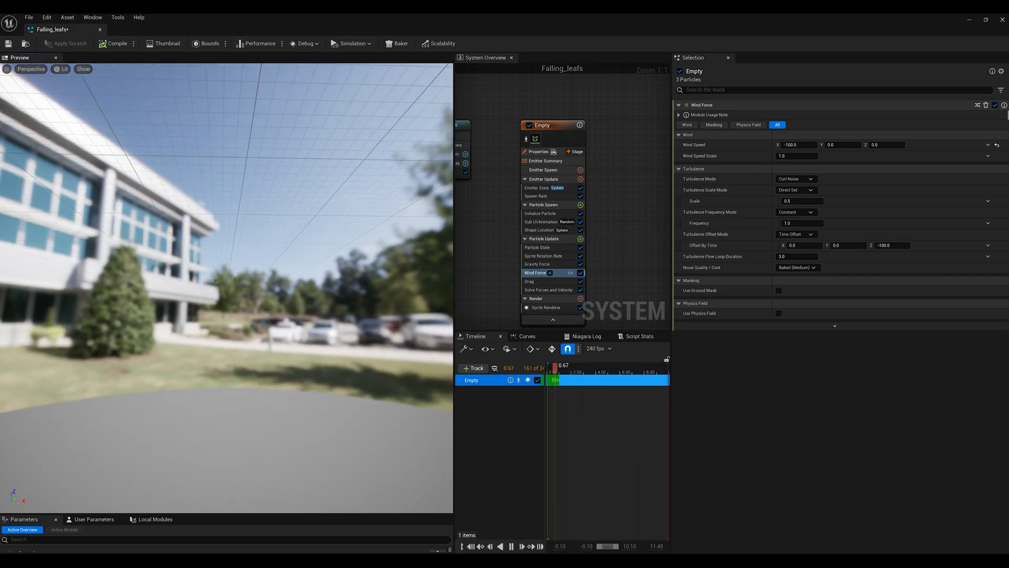
{"action": "right_click_drag", "start_coordinate": [392, 260], "coordinate": [368, 260]}
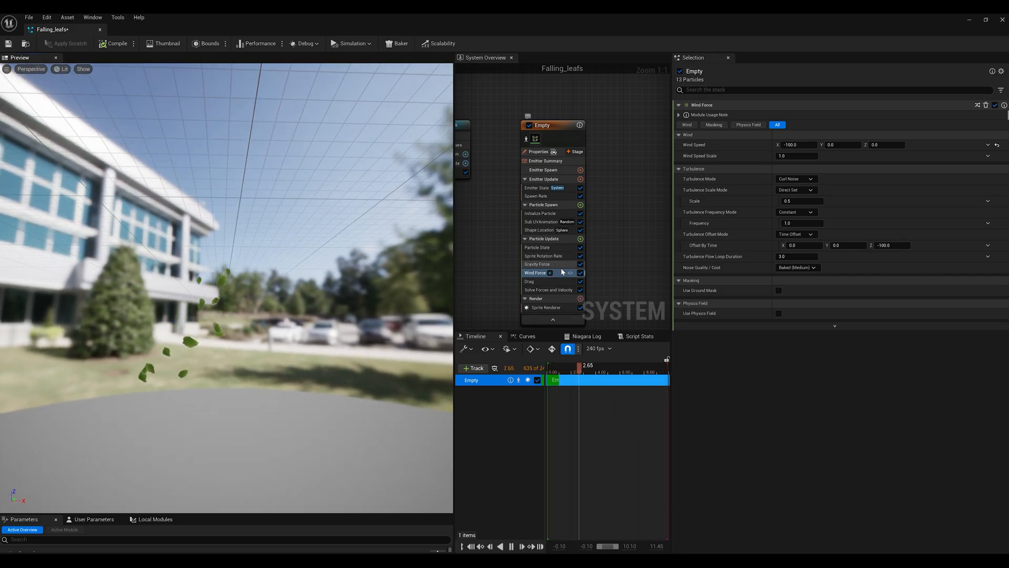
Drive the Gravity Force module's Gravity value with a Vector from Curve input
{"action": "left_click", "coordinate": [539, 272]}
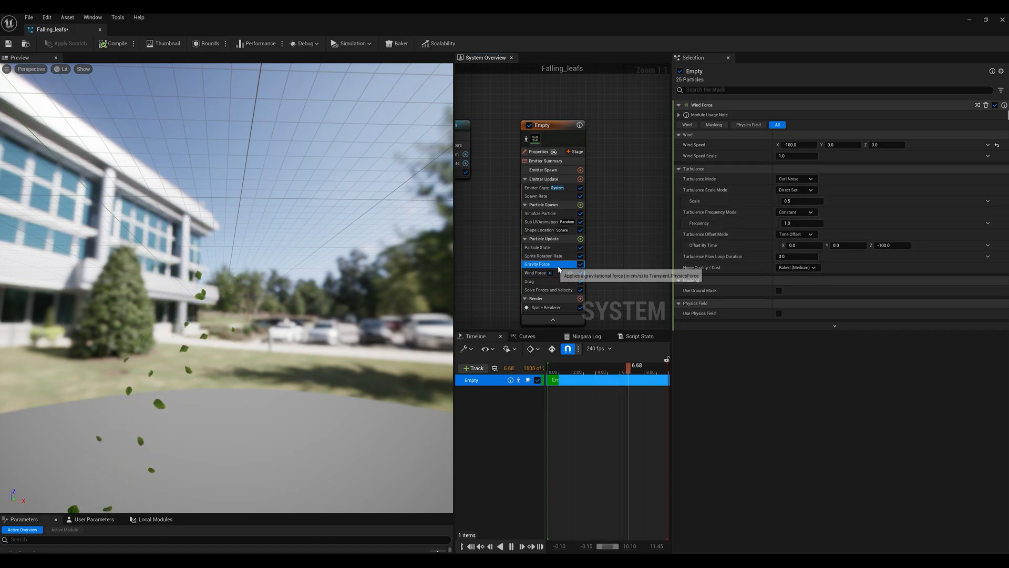
{"action": "left_click", "coordinate": [541, 263]}
{"action": "left_click", "coordinate": [988, 115]}
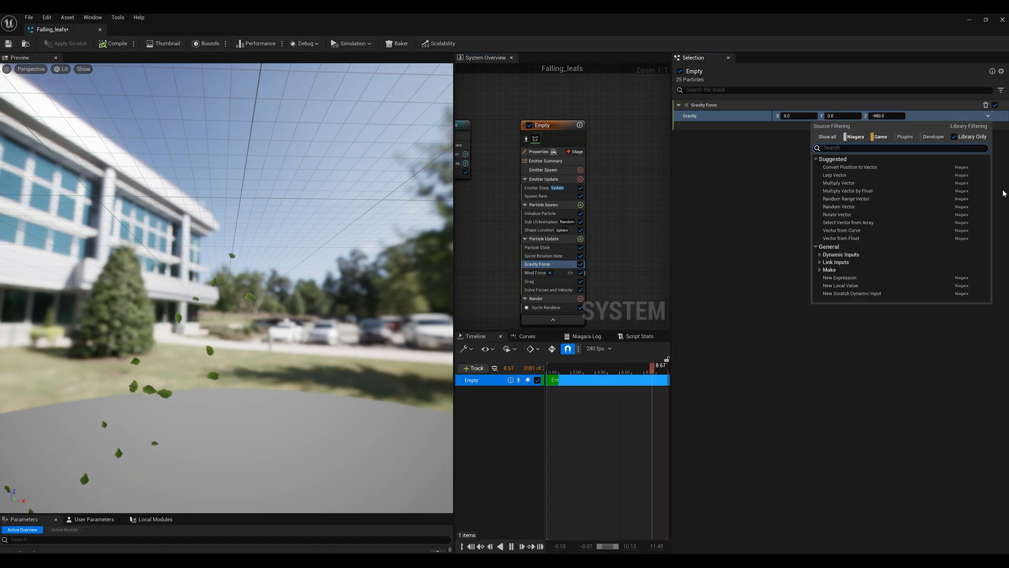
{"action": "type", "text": "c"}
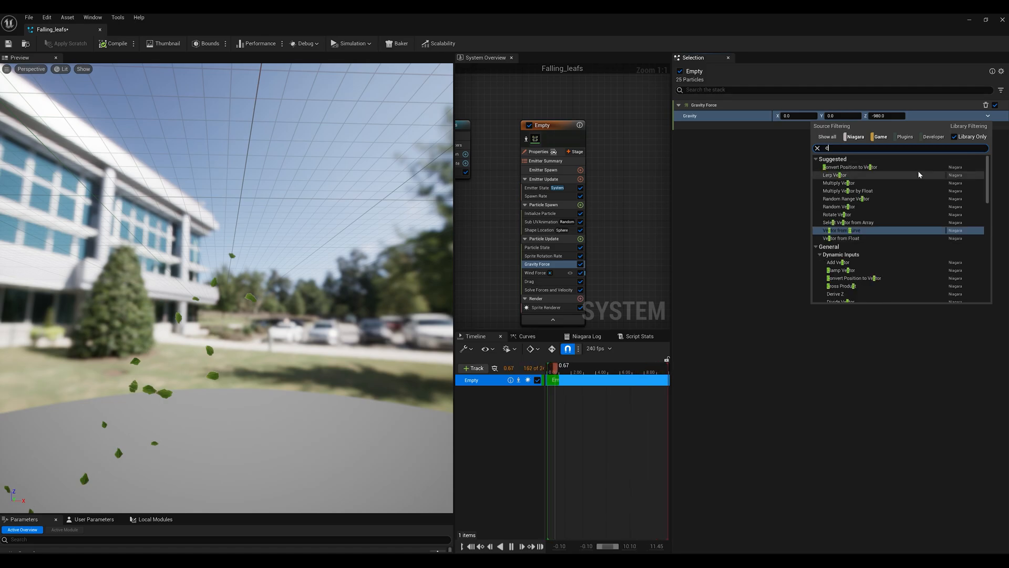
{"action": "type", "text": "urve"}
{"action": "key", "text": "Return"}
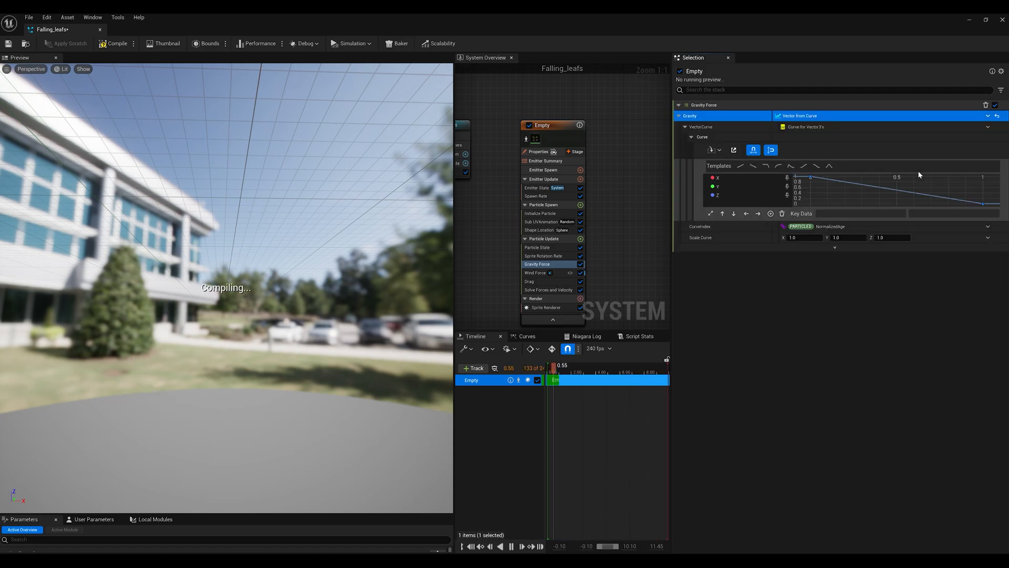
Show only the Z gravity curve, set Scale Curve Z to -980, and enlarge the curve graph
{"action": "left_click", "coordinate": [715, 178]}
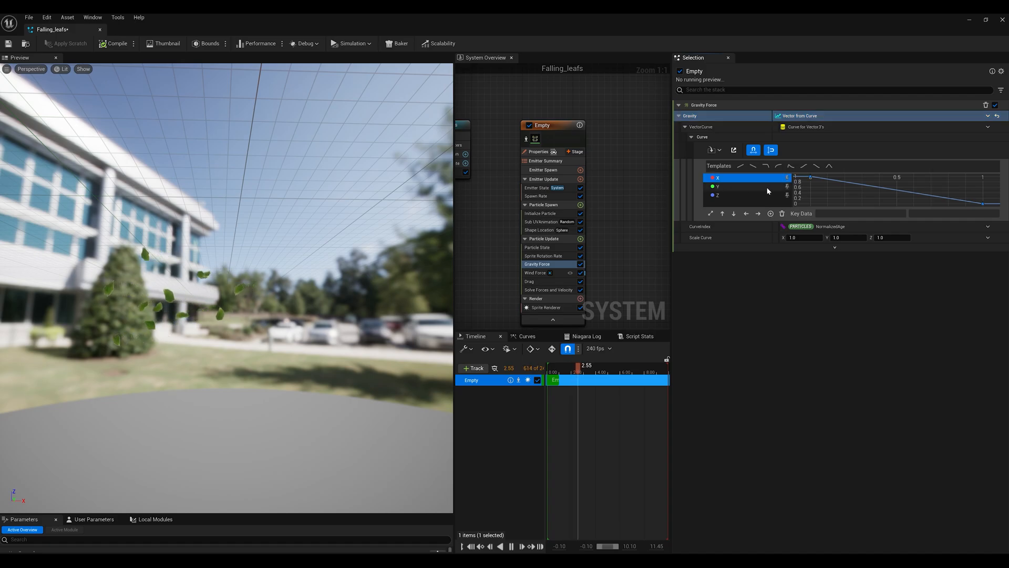
{"action": "left_click", "coordinate": [787, 186]}
{"action": "left_click", "coordinate": [810, 182]}
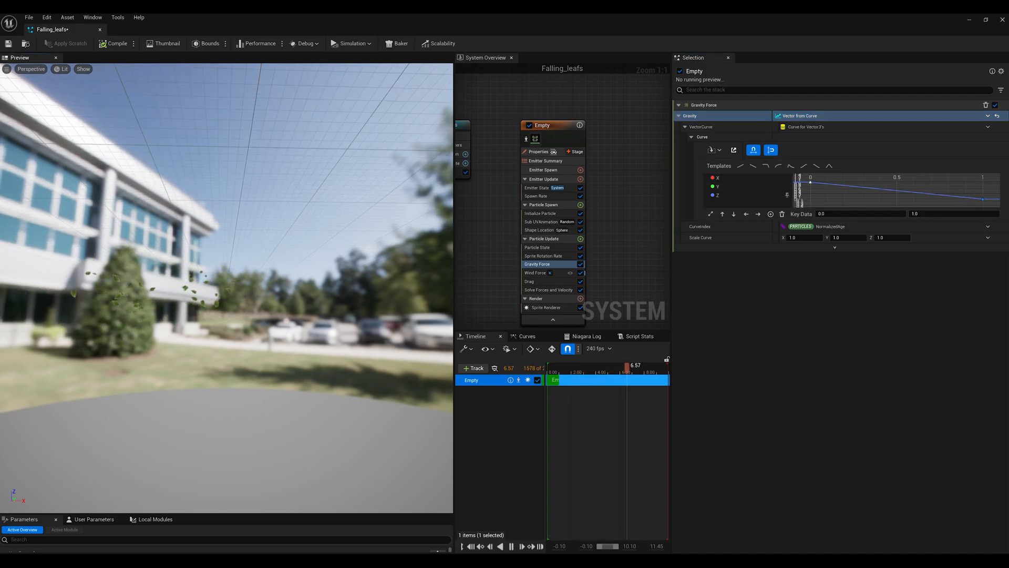
{"action": "left_click", "coordinate": [891, 237]}
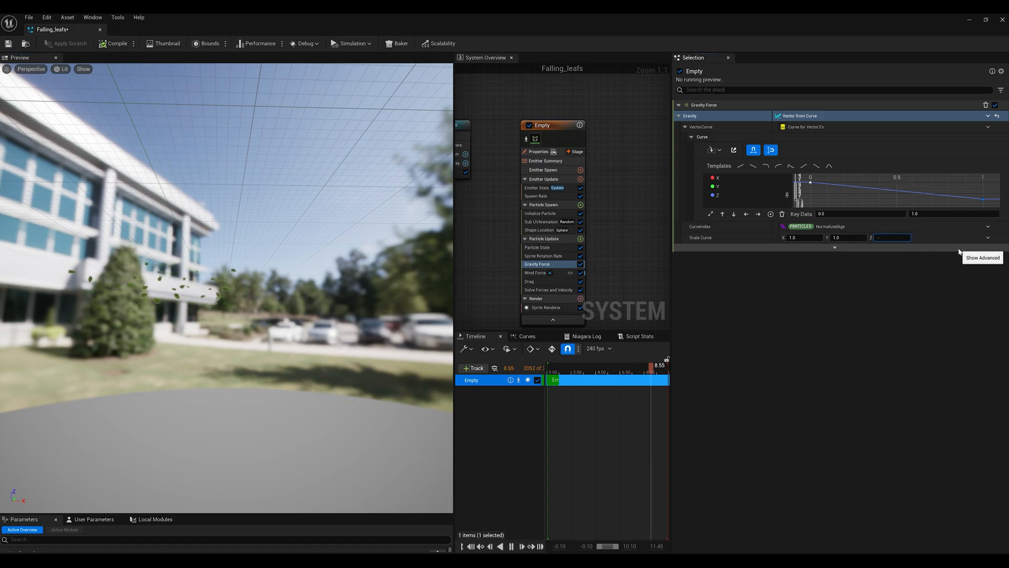
{"action": "type", "text": "-980.0"}
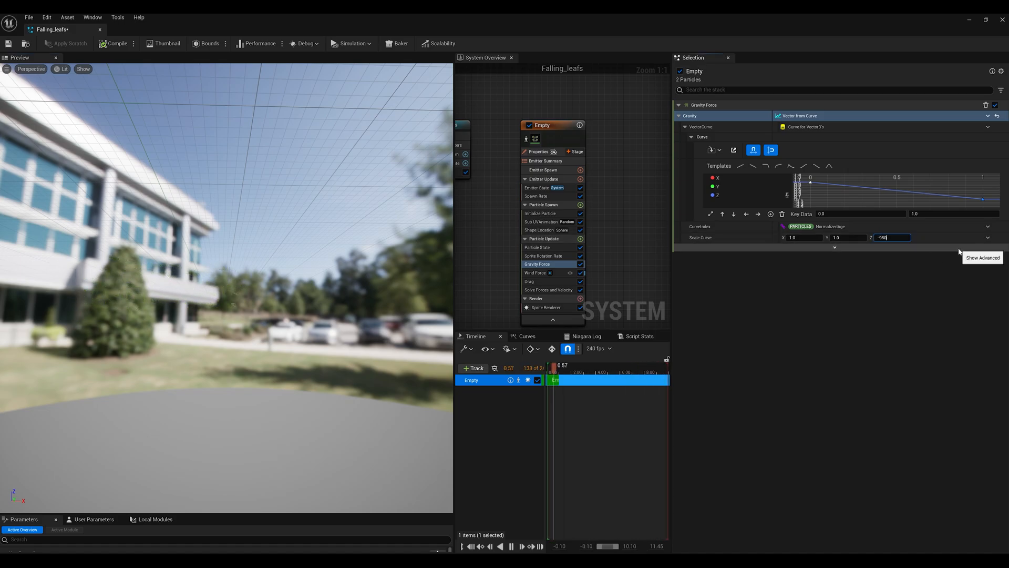
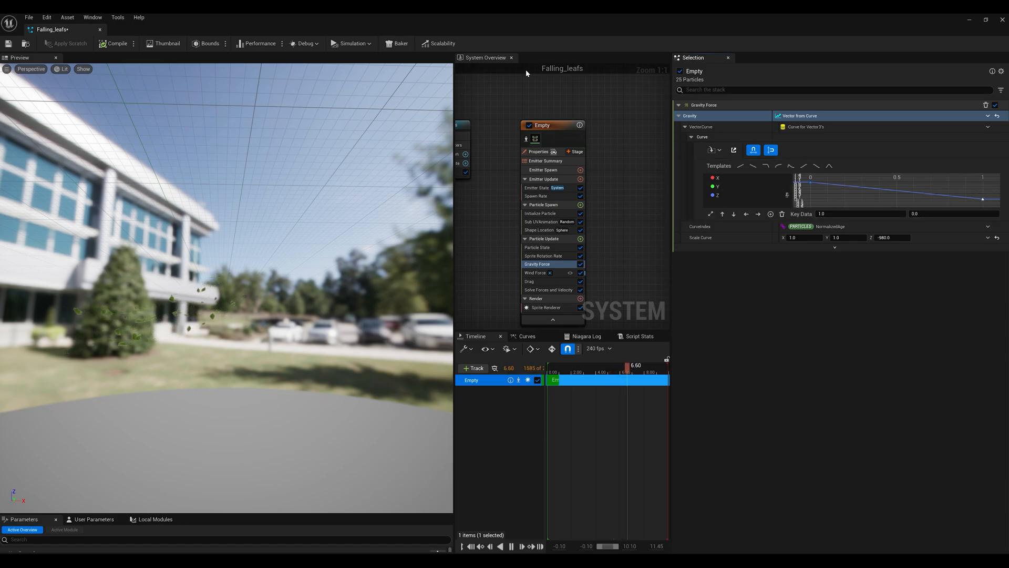
{"action": "left_click_drag", "start_coordinate": [804, 219], "coordinate": [815, 325]}
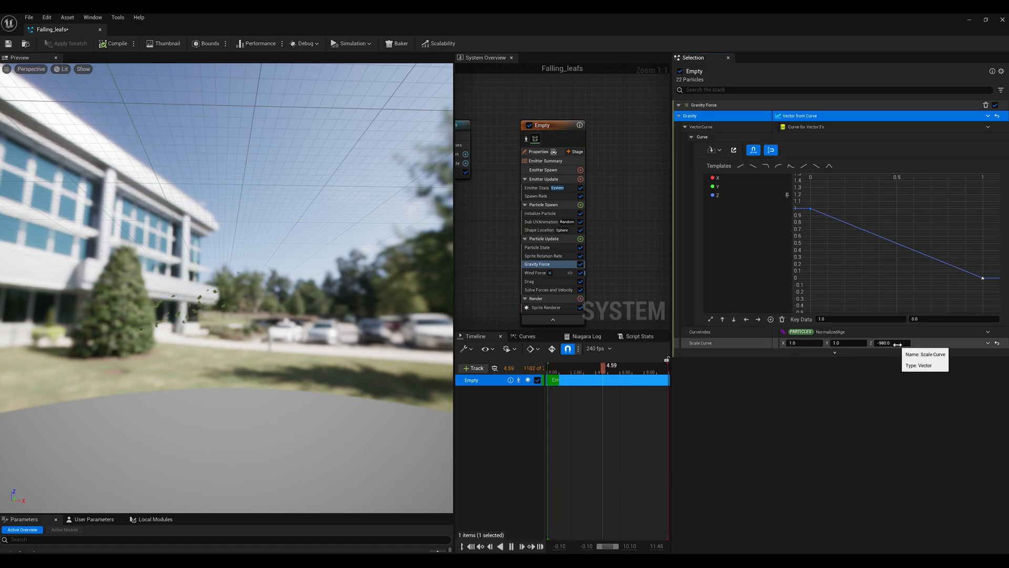
{"action": "left_click", "coordinate": [972, 275]}
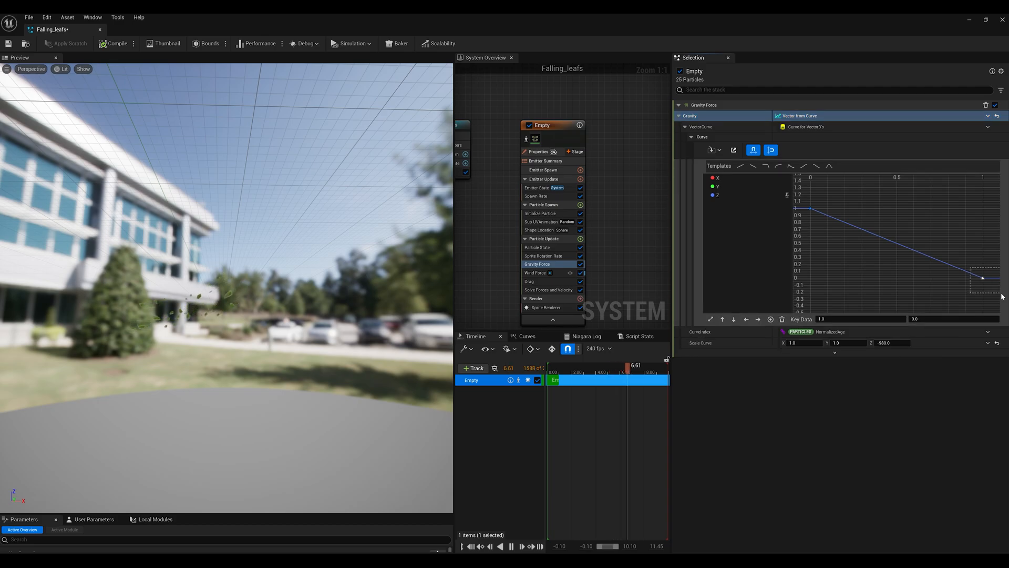
Inspect the curve-driven fall of the leaves in the level, then return to the Falling_leafs system
{"action": "left_click_drag", "start_coordinate": [611, 25], "coordinate": [676, 471]}
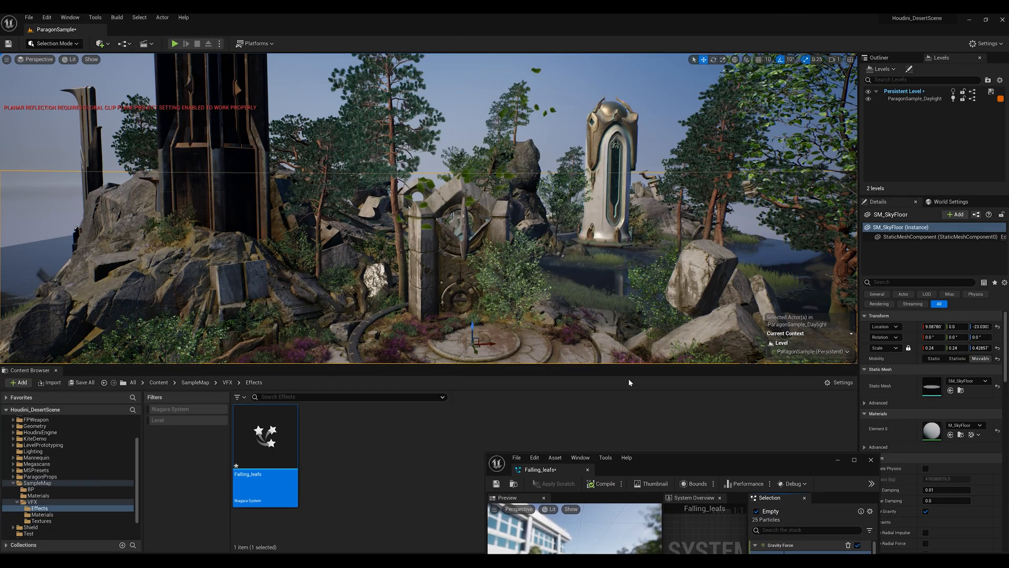
{"action": "right_click", "coordinate": [747, 110]}
{"action": "left_click", "coordinate": [663, 105]}
{"action": "mouse_move", "coordinate": [663, 106]}
{"action": "right_mouse_down"}
{"action": "mouse_move", "coordinate": [647, 100]}
{"action": "mouse_move", "coordinate": [679, 112]}
{"action": "right_mouse_up"}
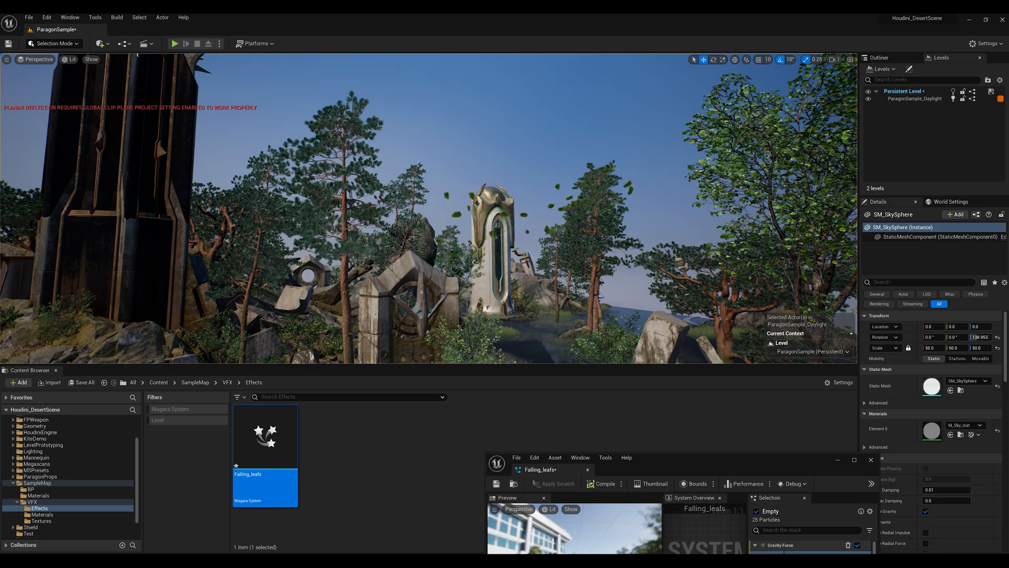
{"action": "double_click", "coordinate": [723, 457]}
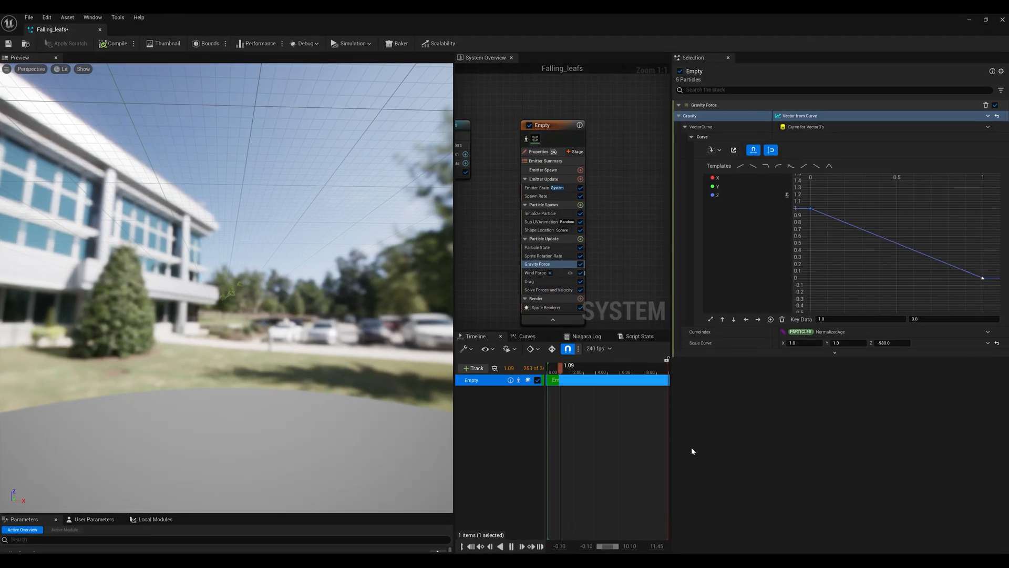
Switch both keys of the Z gravity curve to Auto interpolation, adjust the curve's end, and check the leaves in the level
{"action": "left_click", "coordinate": [990, 292]}
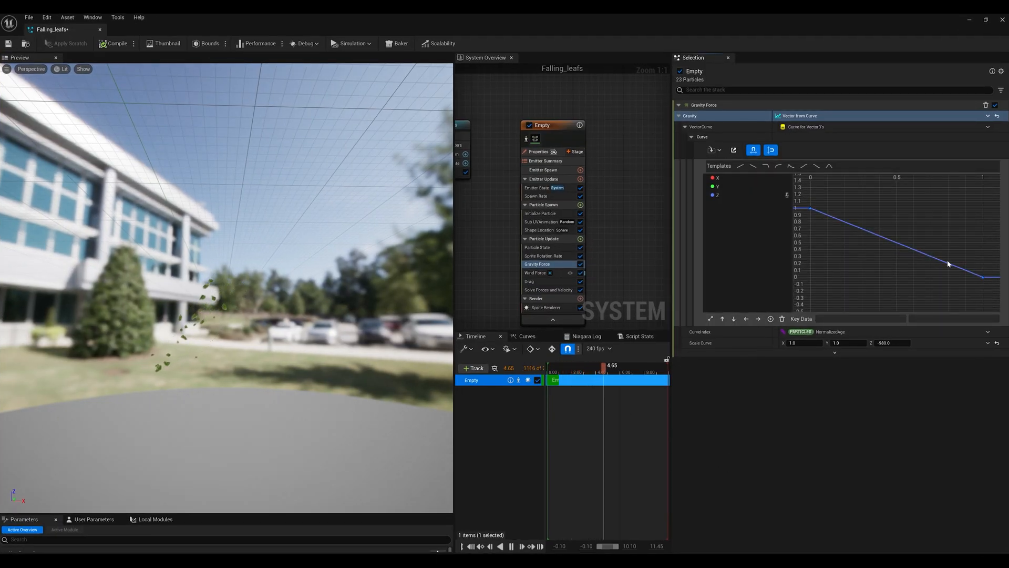
{"action": "left_click_drag", "start_coordinate": [985, 288], "coordinate": [985, 287]}
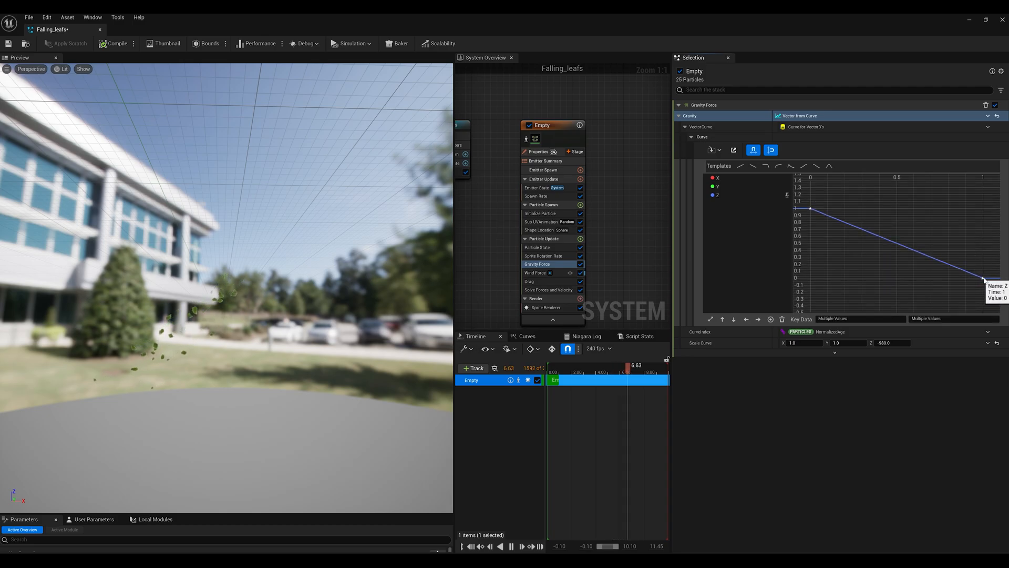
{"action": "right_click", "coordinate": [984, 280]}
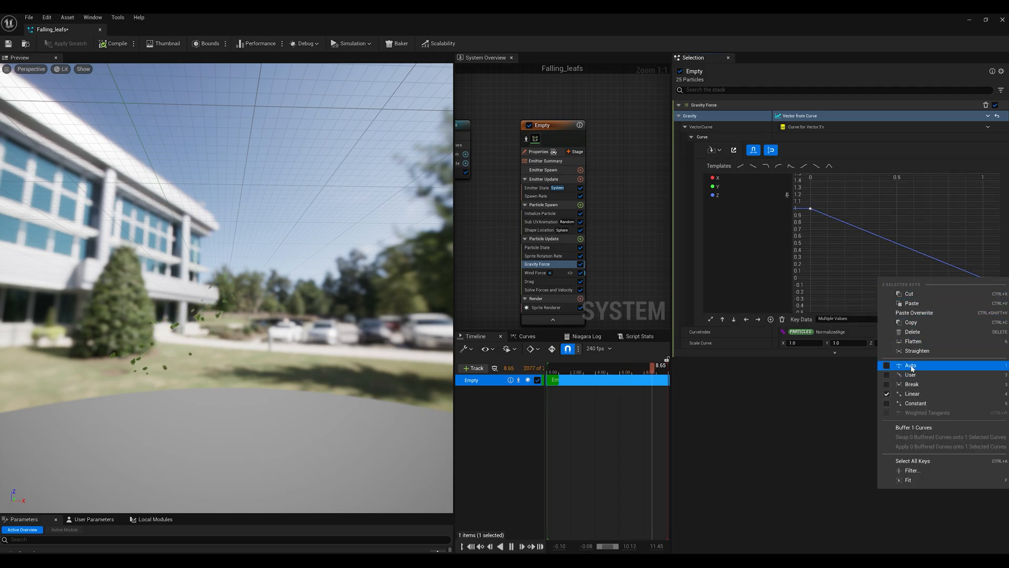
{"action": "left_click", "coordinate": [907, 365]}
{"action": "left_click_drag", "start_coordinate": [958, 277], "coordinate": [966, 260]}
{"action": "left_click_drag", "start_coordinate": [628, 16], "coordinate": [650, 395]}
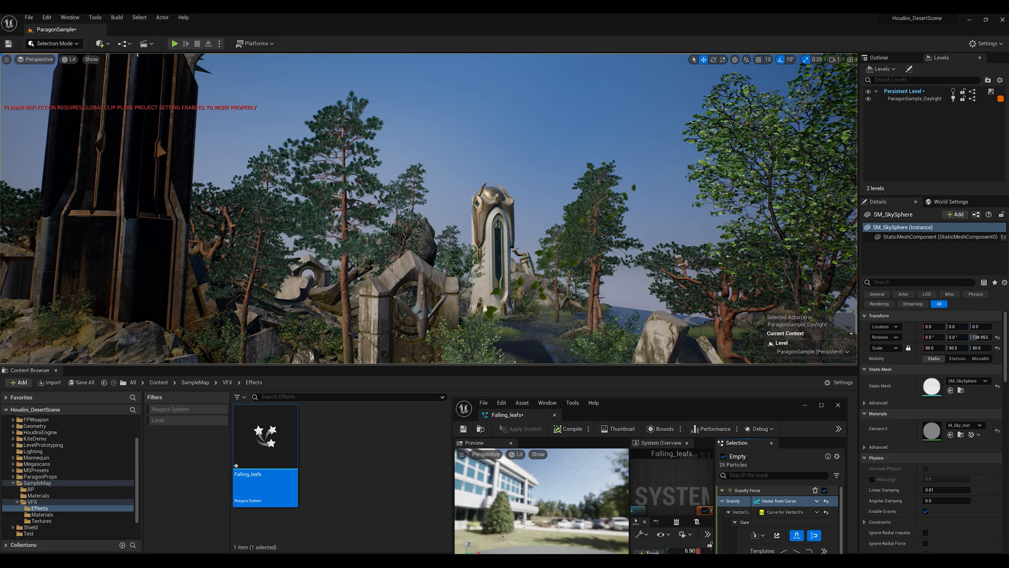
Add a Vortex Force module to the Empty emitter's Particle Update stage
{"action": "right_click_drag", "start_coordinate": [676, 290], "coordinate": [637, 309]}
{"action": "double_click", "coordinate": [695, 402]}
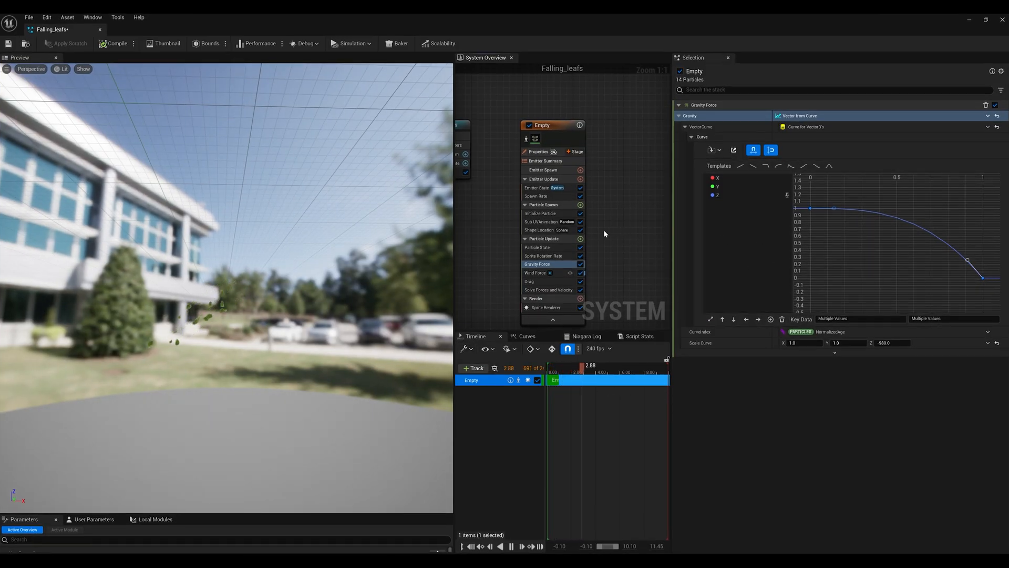
{"action": "left_click", "coordinate": [580, 239]}
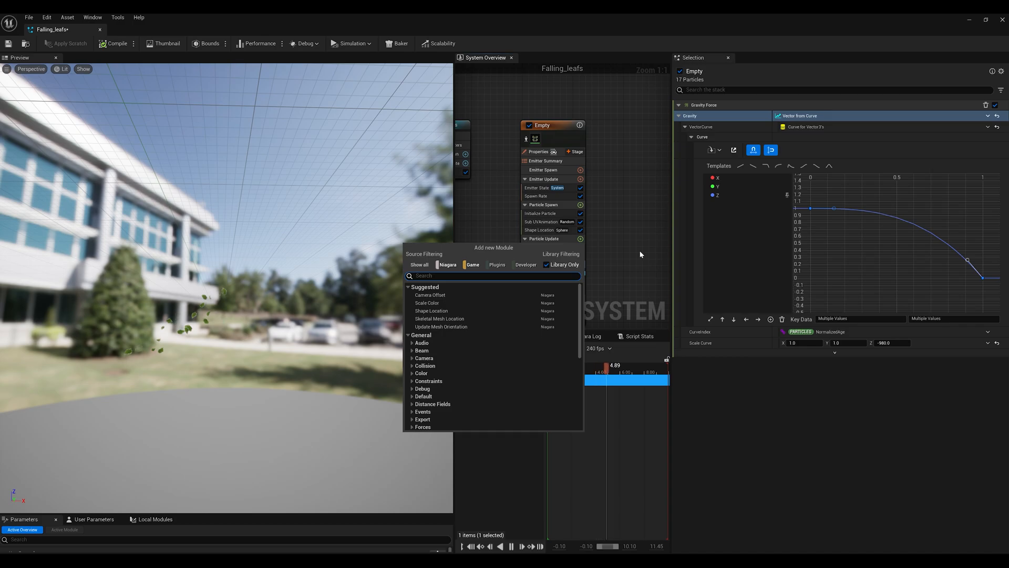
{"action": "type", "text": "force"}
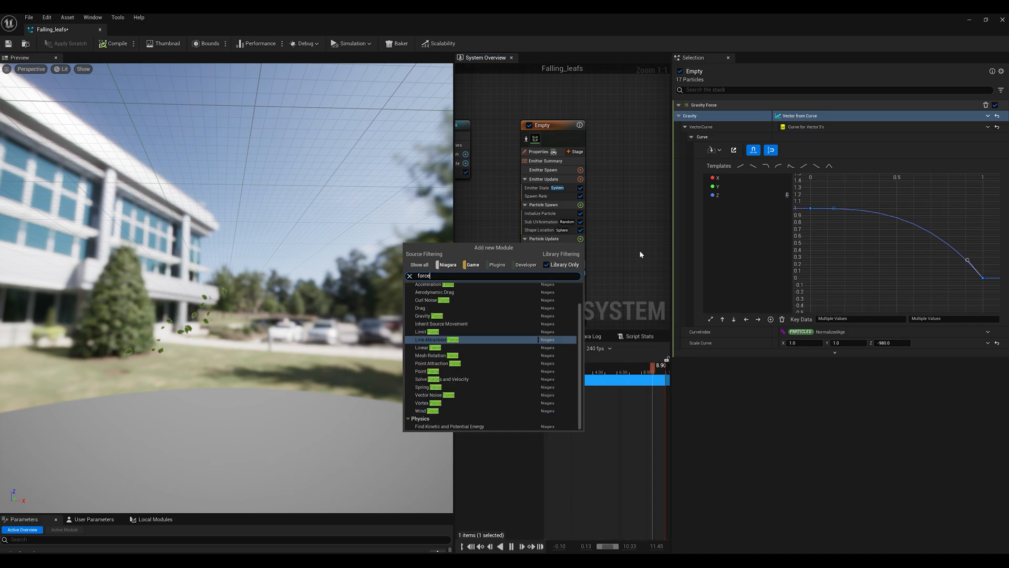
{"action": "key", "text": "Down"}
{"action": "key", "text": "Down"}
{"action": "key", "text": "Down"}
{"action": "key", "text": "Down"}
{"action": "key", "text": "Down"}
{"action": "key", "text": "Down"}
{"action": "key", "text": "Down"}
{"action": "key", "text": "Down"}
{"action": "key", "text": "Return"}
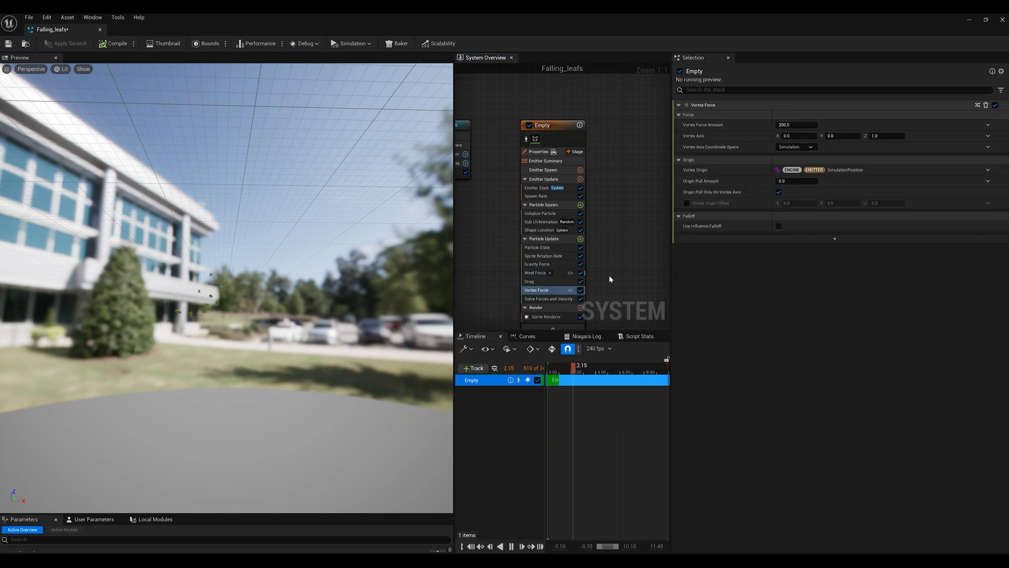
{"action": "left_click_drag", "start_coordinate": [337, 273], "coordinate": [420, 315]}
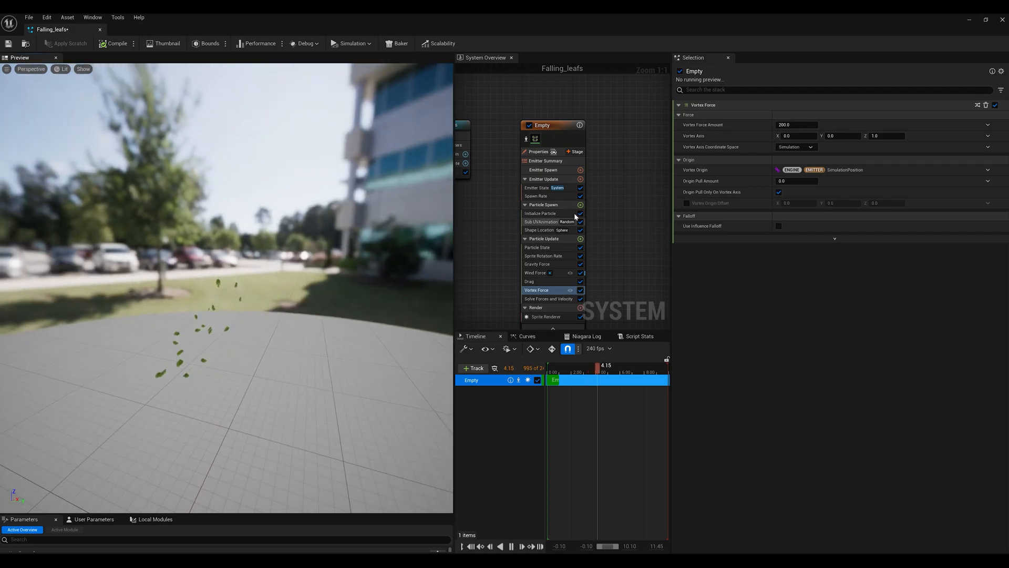
{"action": "left_click", "coordinate": [580, 239]}
{"action": "type", "text": "tur"}
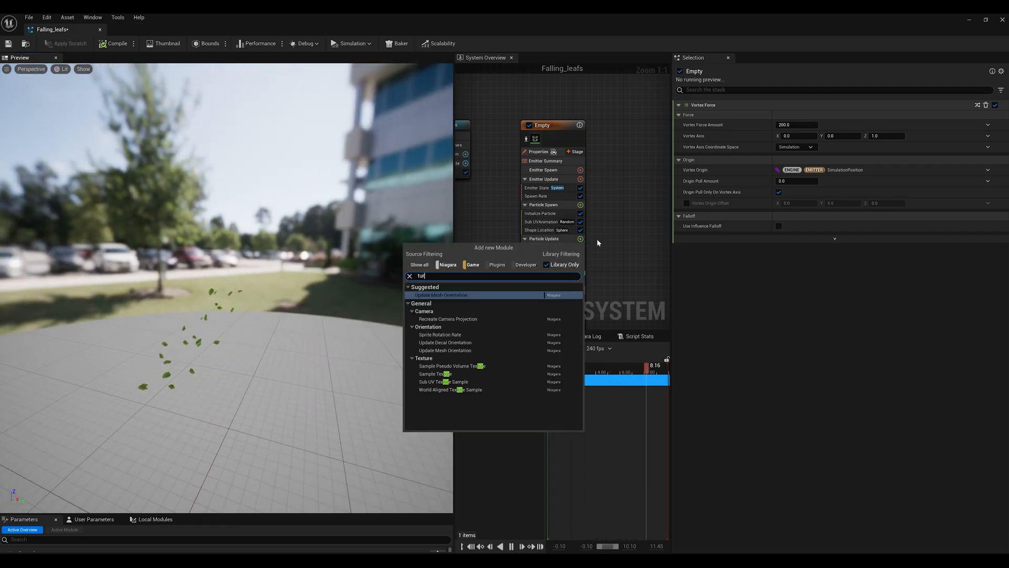
{"action": "key", "text": "BackSpace"}
{"action": "key", "text": "BackSpace"}
{"action": "key", "text": "BackSpace"}
{"action": "key", "text": "Escape"}
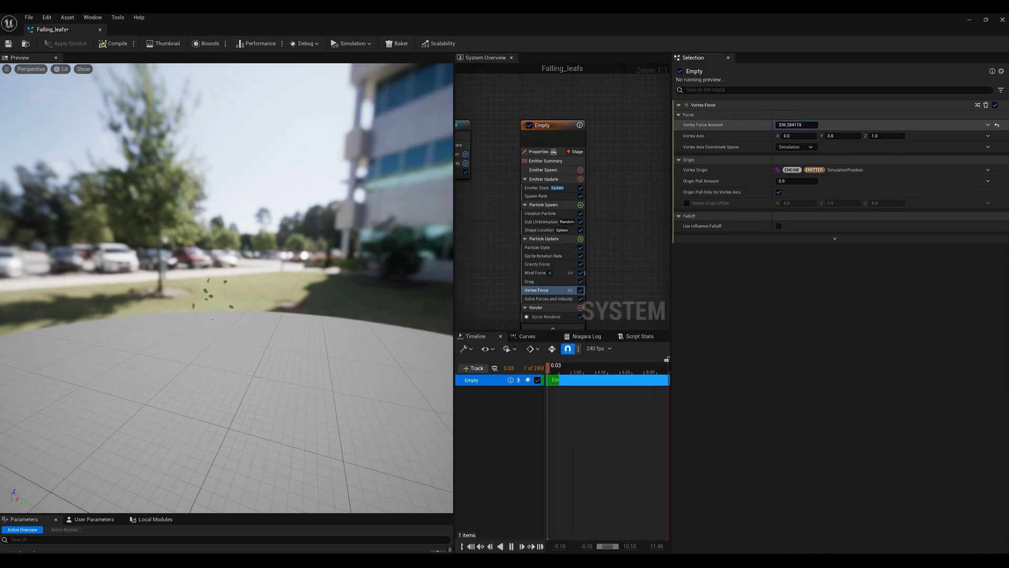
Try a Vortex Force Amount of about 928 and a Vortex Axis Z of about 7.66, comparing the leaves with the module off and on
{"action": "left_click_drag", "start_coordinate": [788, 124], "coordinate": [789, 124]}
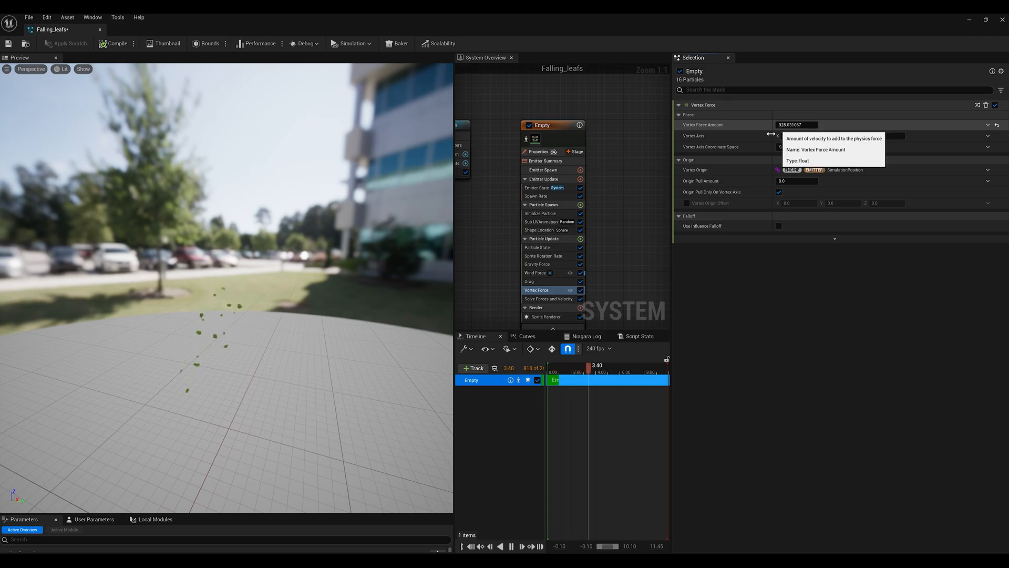
{"action": "left_click_drag", "start_coordinate": [288, 329], "coordinate": [274, 345]}
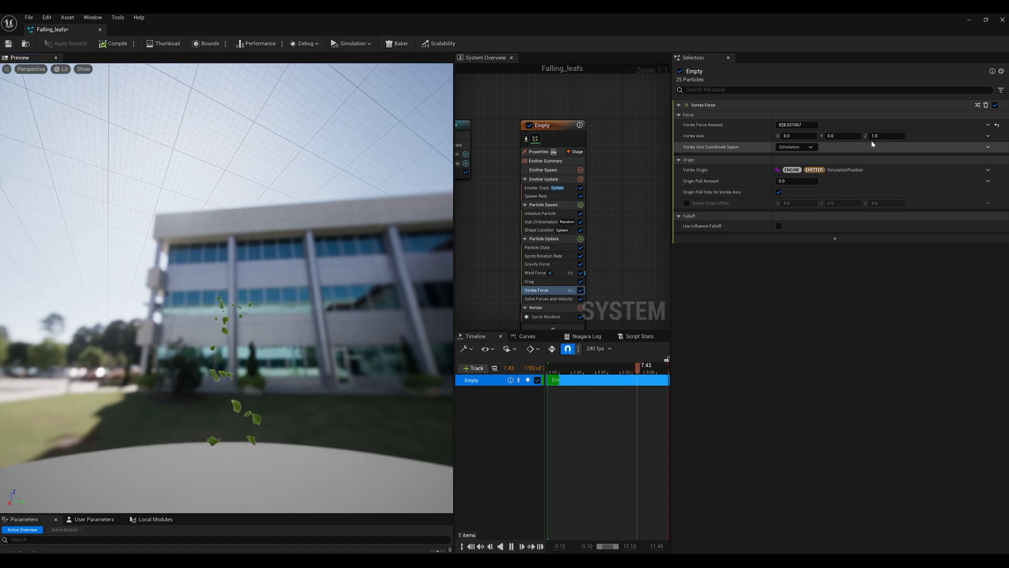
{"action": "left_click_drag", "start_coordinate": [873, 137], "coordinate": [886, 136]}
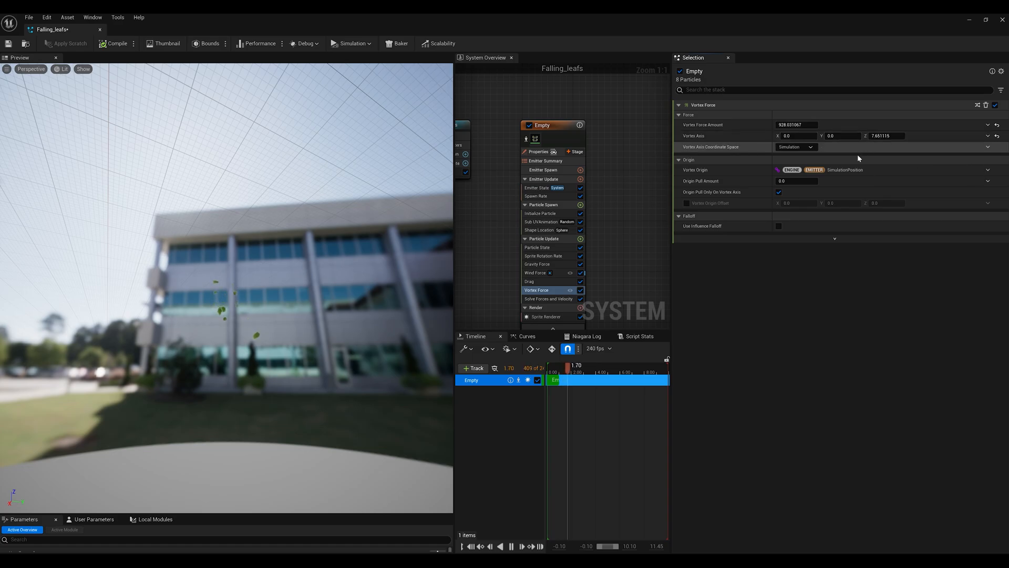
{"action": "left_click_drag", "start_coordinate": [345, 338], "coordinate": [314, 300]}
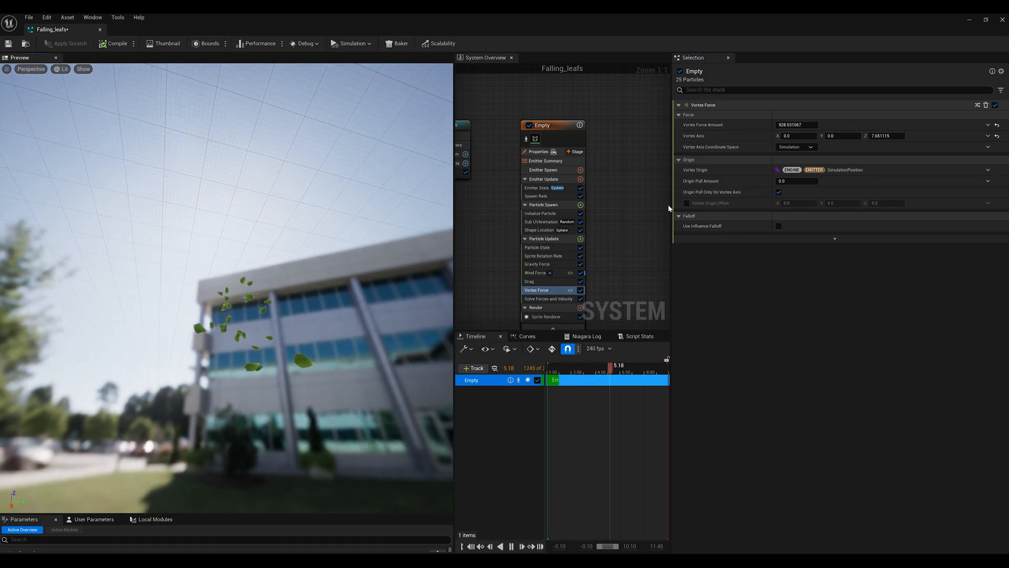
{"action": "left_click", "coordinate": [580, 290]}
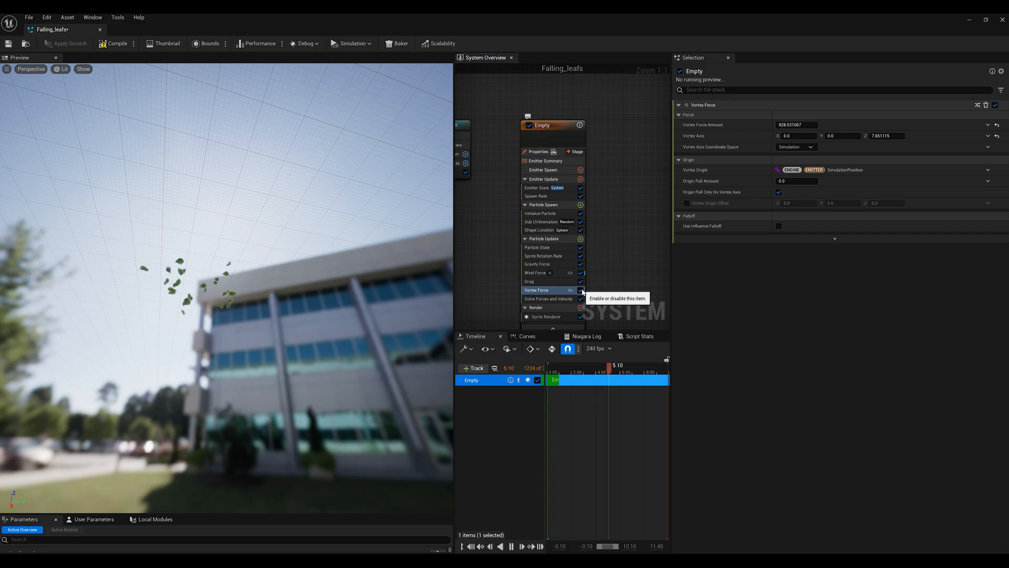
{"action": "left_click", "coordinate": [580, 290]}
Set the Vortex Axis Z to about 3.79 and the Vortex Force Amount to 250
{"action": "left_click_drag", "start_coordinate": [317, 286], "coordinate": [345, 350]}
{"action": "left_click_drag", "start_coordinate": [888, 135], "coordinate": [883, 135]}
{"action": "left_click", "coordinate": [795, 124]}
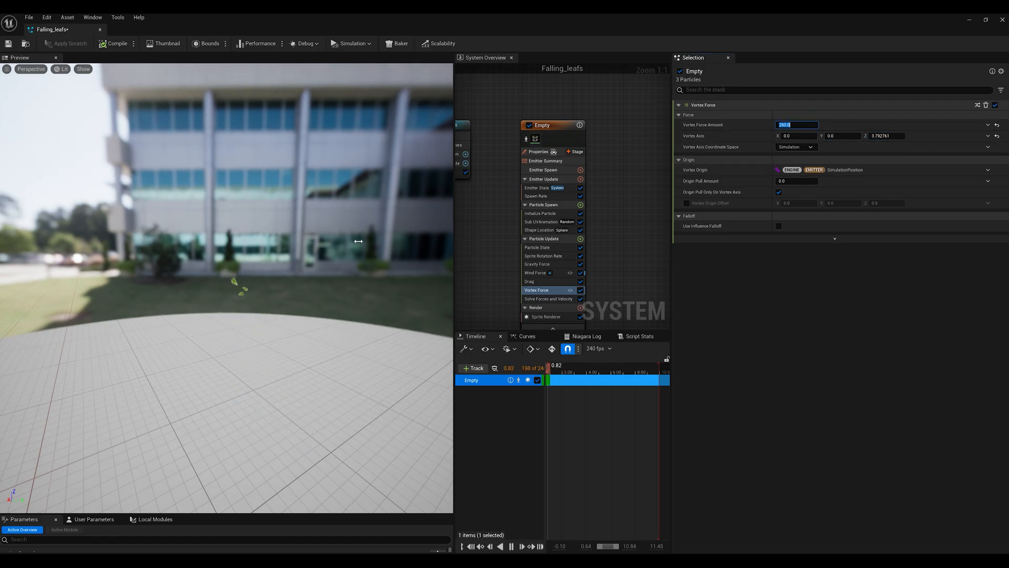
Inspect the vortex-driven motion of the leaves in the level and up close in the system preview
{"action": "left_click_drag", "start_coordinate": [494, 23], "coordinate": [579, 415]}
{"action": "right_click_drag", "start_coordinate": [575, 210], "coordinate": [604, 247]}
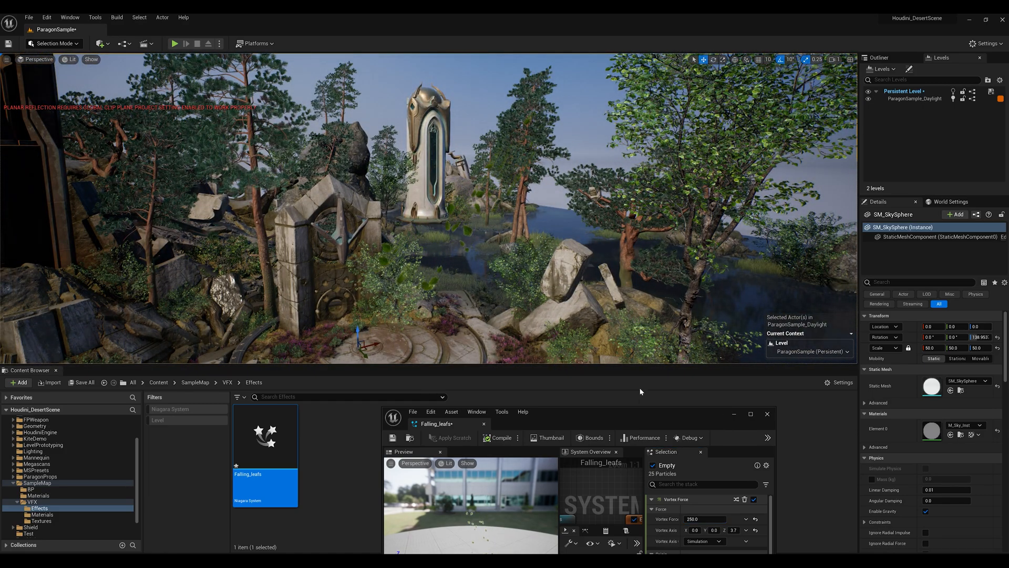
{"action": "double_click", "coordinate": [619, 415]}
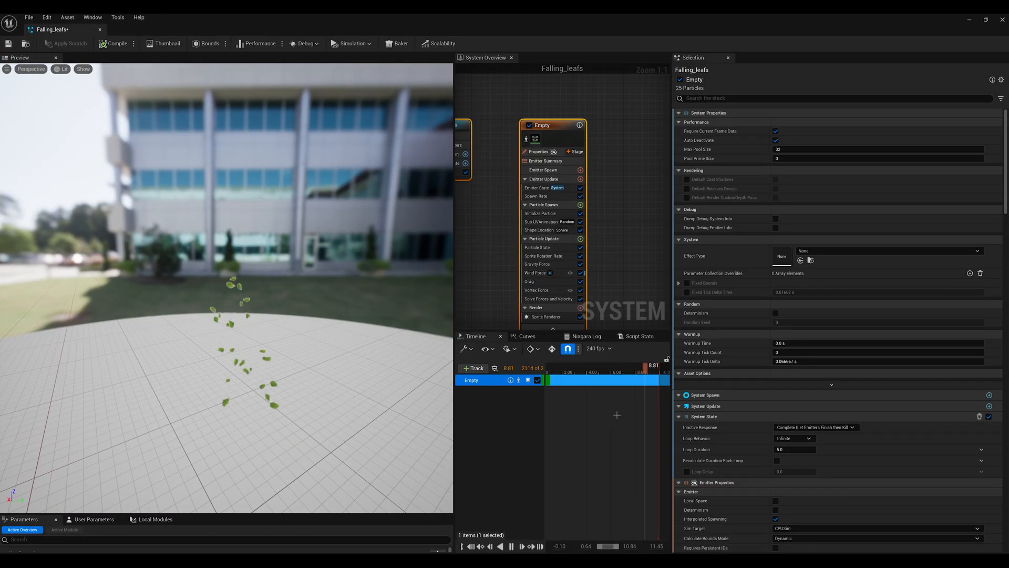
{"action": "left_click", "coordinate": [616, 285]}
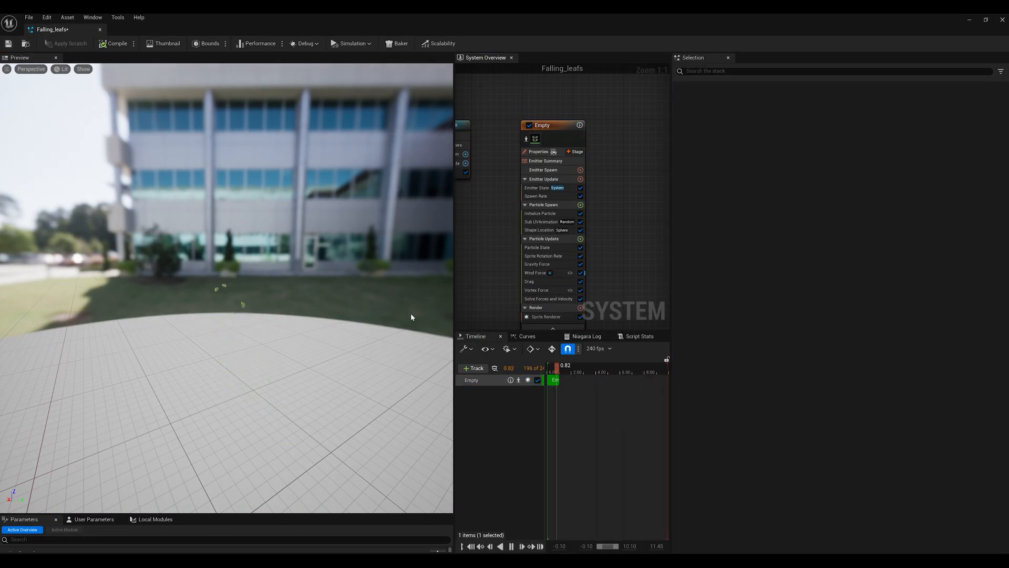
{"action": "left_click_drag", "start_coordinate": [308, 319], "coordinate": [447, 319]}
{"action": "left_click_drag", "start_coordinate": [263, 321], "coordinate": [354, 321]}
{"action": "scroll", "coordinate": [262, 321], "scroll_direction": "up", "scroll_amount": 5}
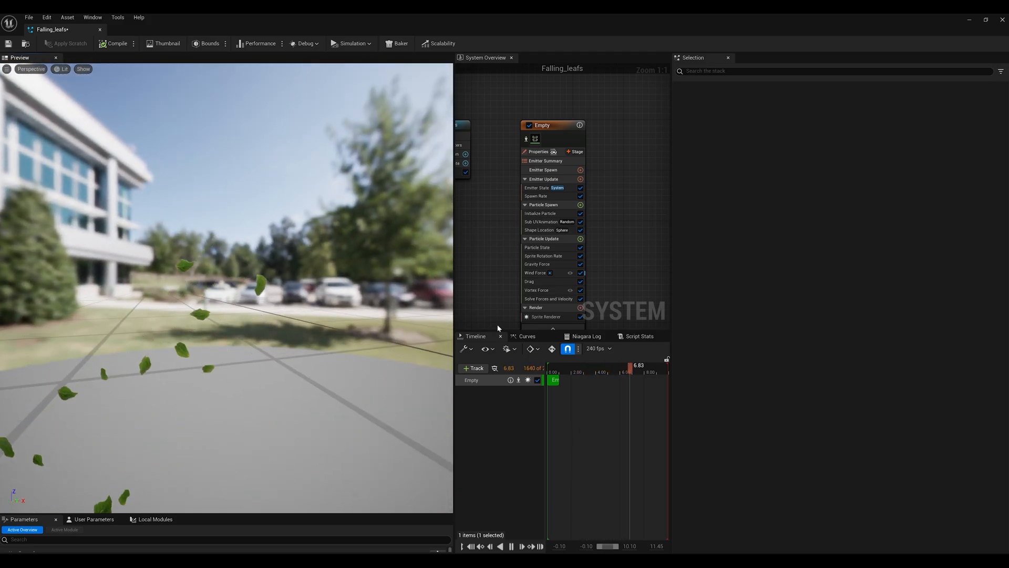
Add a Color module to Particle Update and drive its Scale Alpha with a Float from Curve input
{"action": "left_click", "coordinate": [580, 238]}
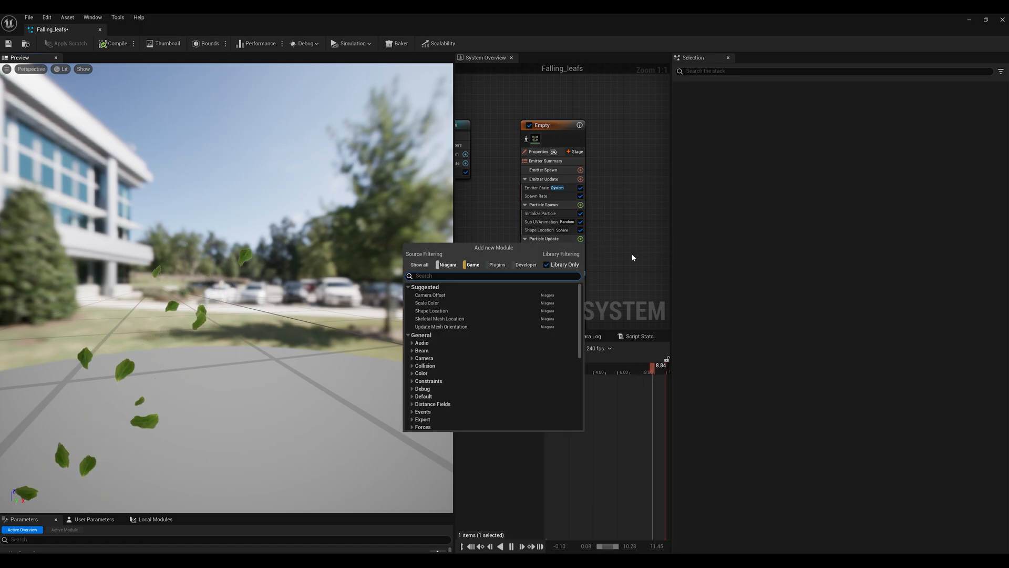
{"action": "type", "text": "color"}
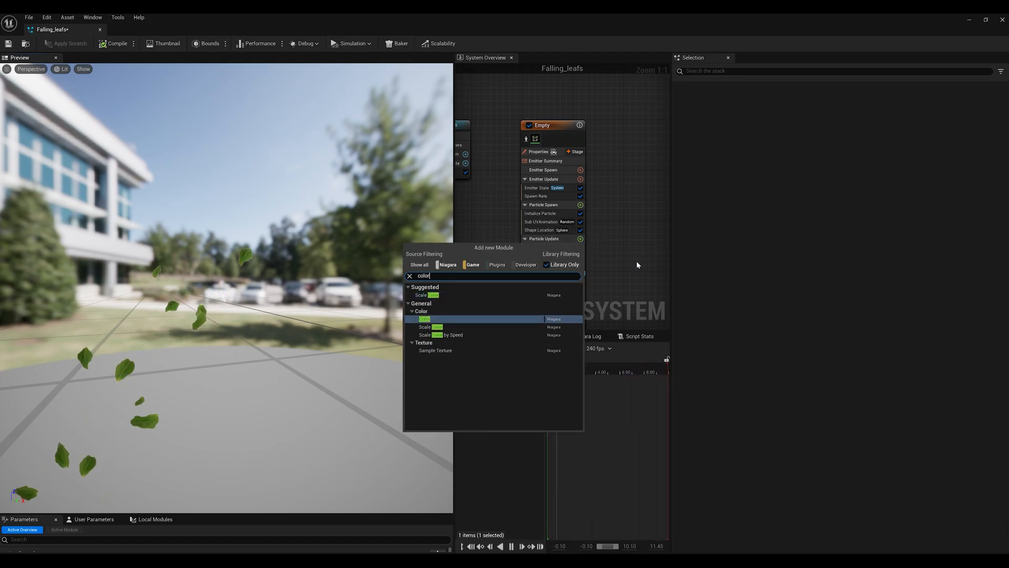
{"action": "key", "text": "Return"}
{"action": "left_click", "coordinate": [835, 126]}
{"action": "left_click", "coordinate": [988, 138]}
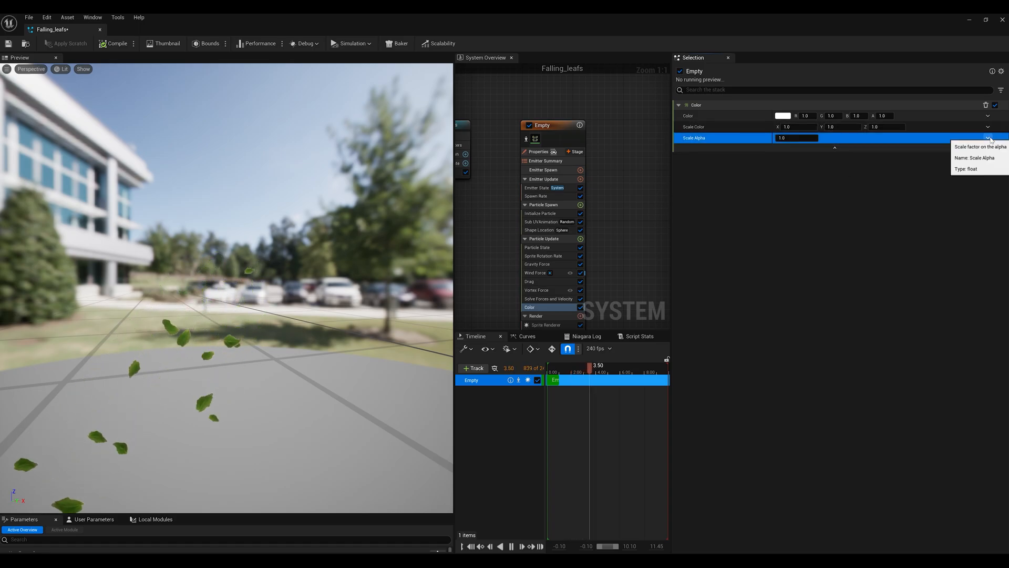
{"action": "left_click", "coordinate": [972, 148]}
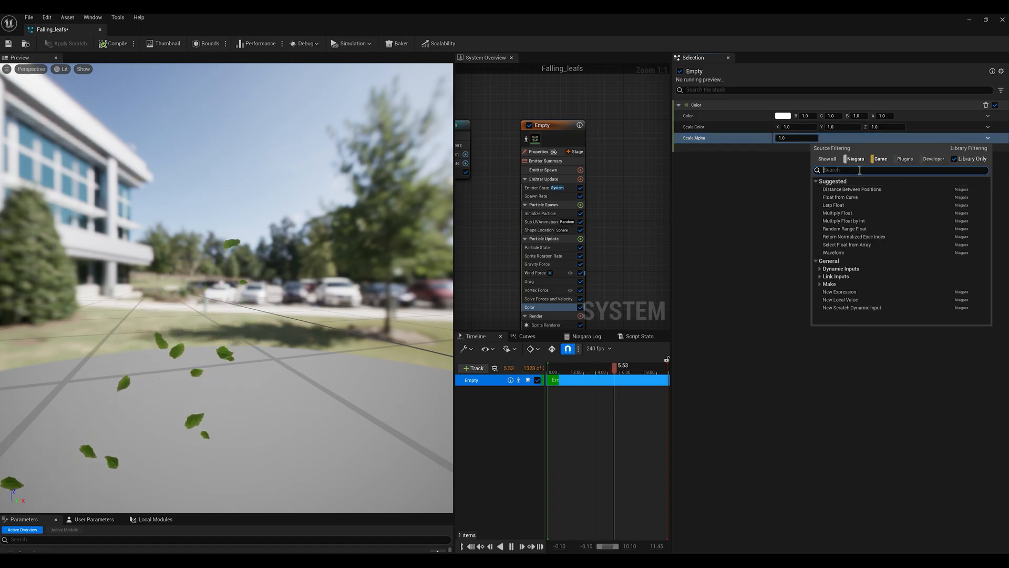
{"action": "type", "text": "curv"}
{"action": "key", "text": "Return"}
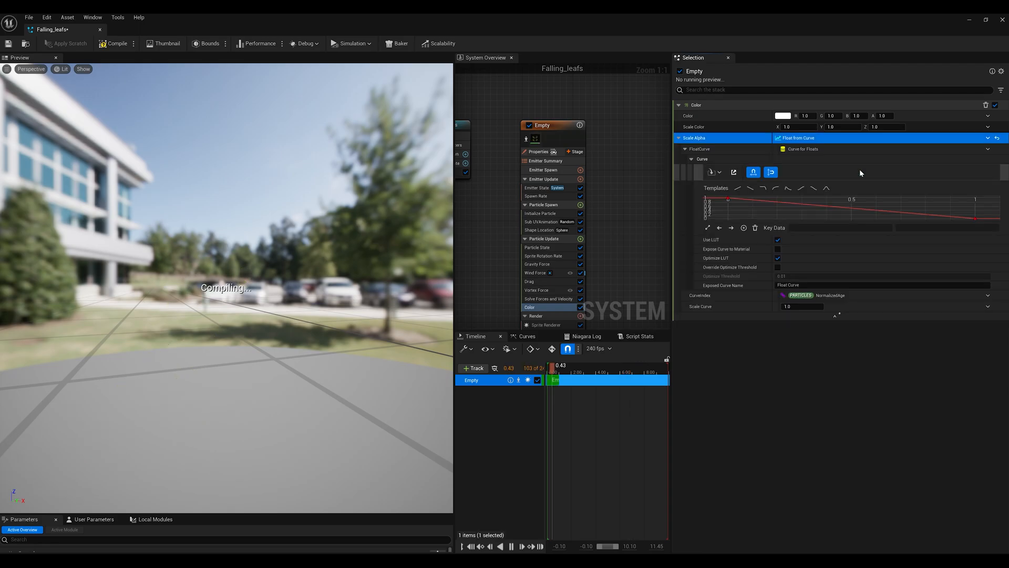
Enlarge the Scale Alpha curve graph and set the first key's value to 0 and the last key's value to 1
{"action": "left_click_drag", "start_coordinate": [790, 233], "coordinate": [794, 308]}
{"action": "left_click", "coordinate": [727, 203]}
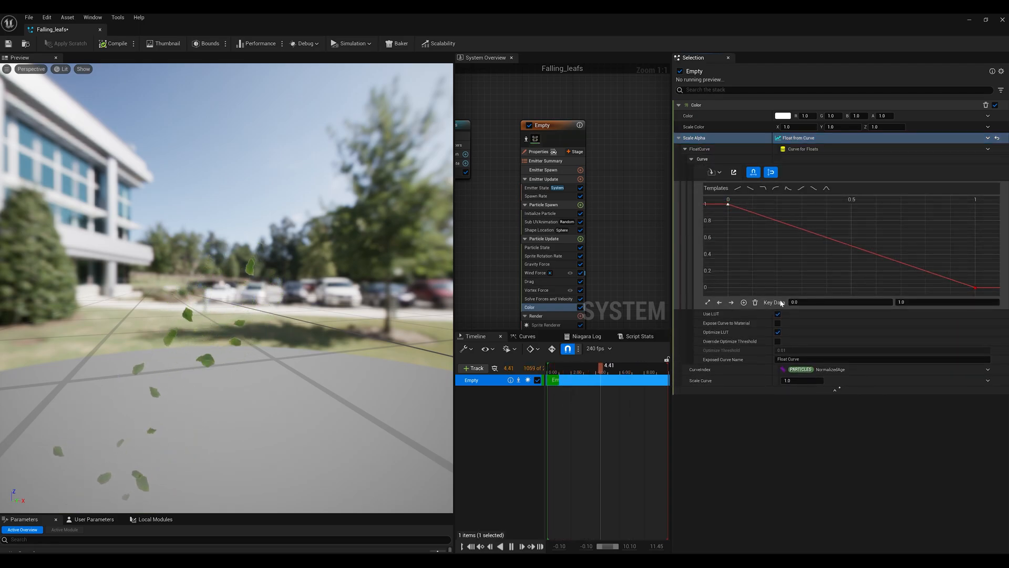
{"action": "left_click", "coordinate": [900, 302]}
{"action": "type", "text": "0"}
{"action": "key", "text": "Return"}
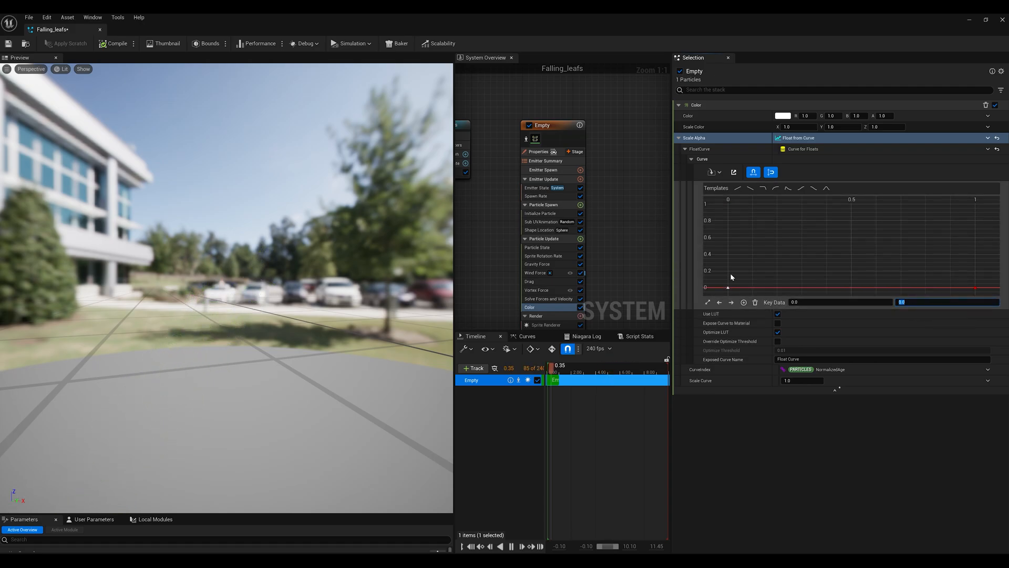
{"action": "left_click", "coordinate": [975, 288]}
{"action": "left_click", "coordinate": [917, 302]}
{"action": "type", "text": "1"}
{"action": "key", "text": "Return"}
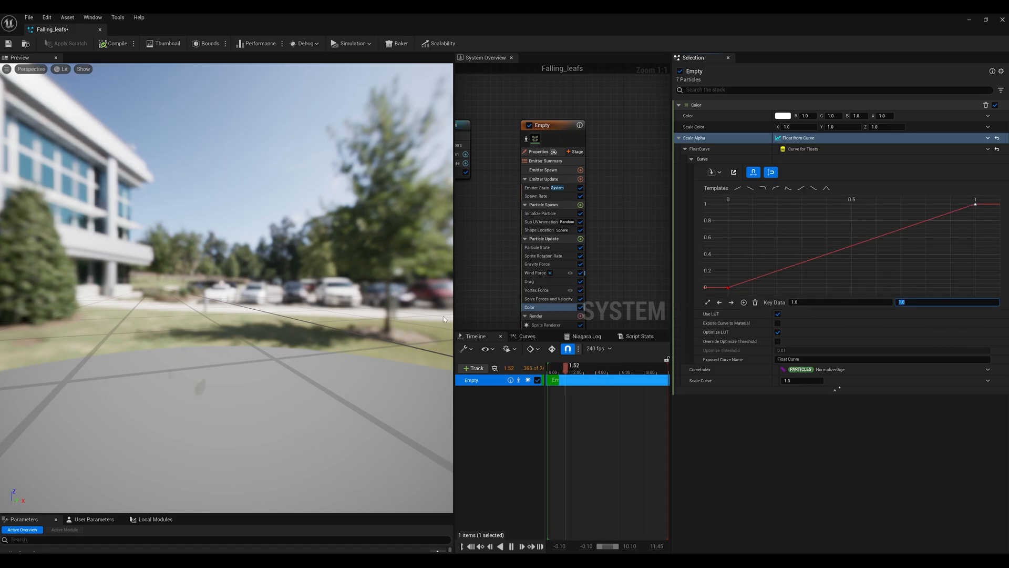
{"action": "left_click_drag", "start_coordinate": [277, 337], "coordinate": [237, 294]}
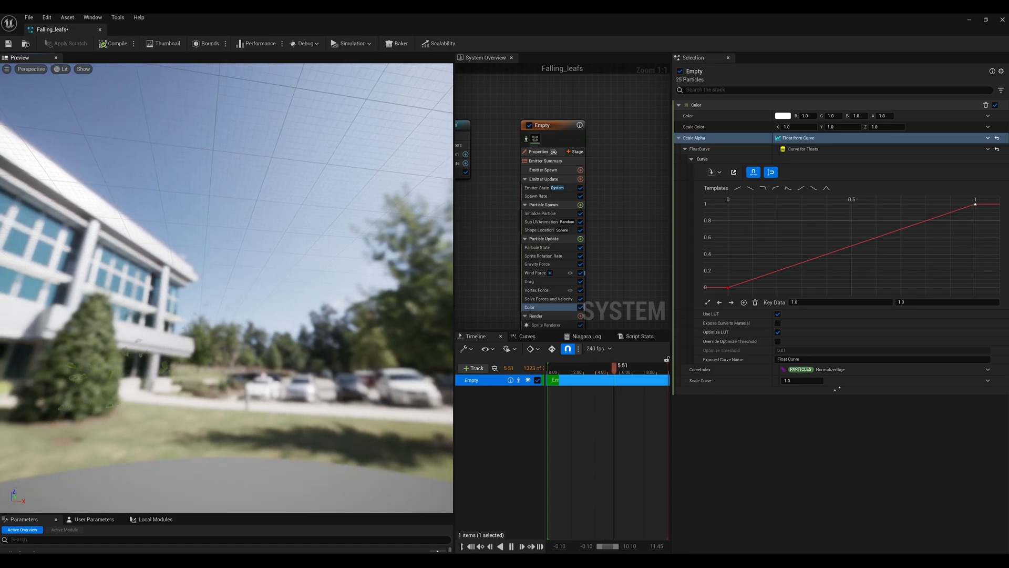
Add a key at time 0.1 to the Scale Alpha curve and raise its value to 1
{"action": "right_click", "coordinate": [751, 281]}
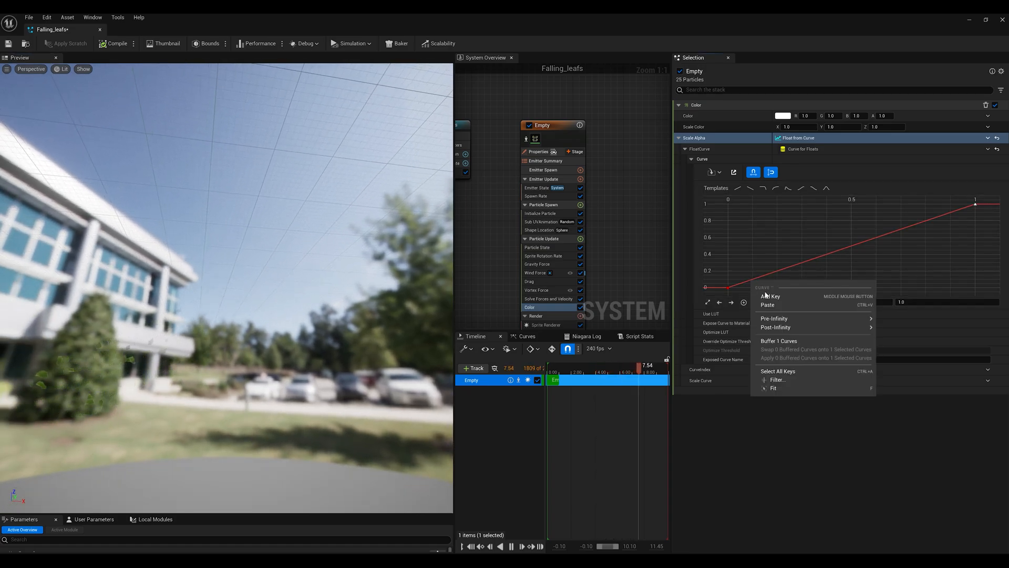
{"action": "left_click", "coordinate": [768, 297]}
{"action": "left_click_drag", "start_coordinate": [753, 280], "coordinate": [756, 239]}
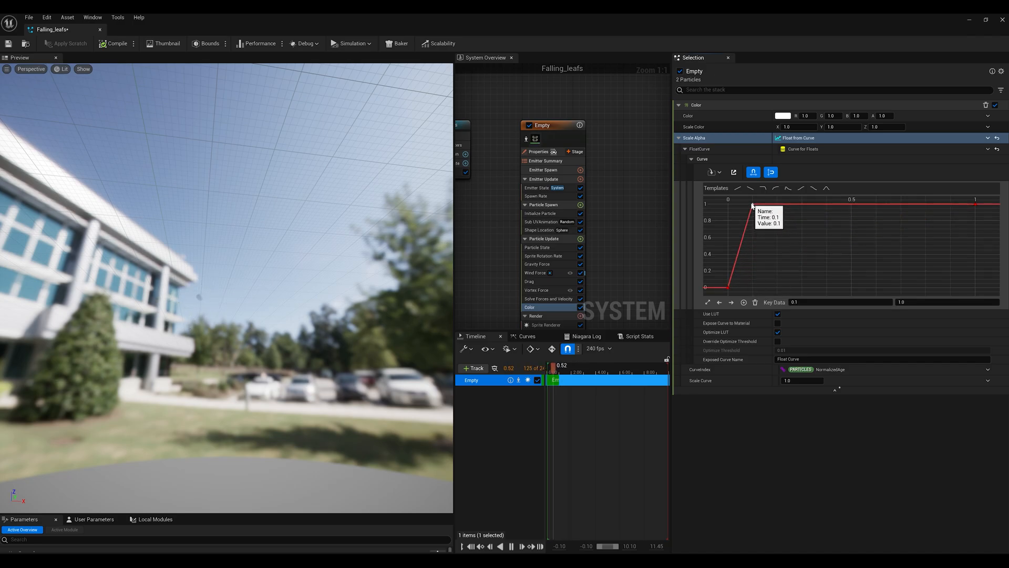
{"action": "mouse_move", "coordinate": [728, 288]}
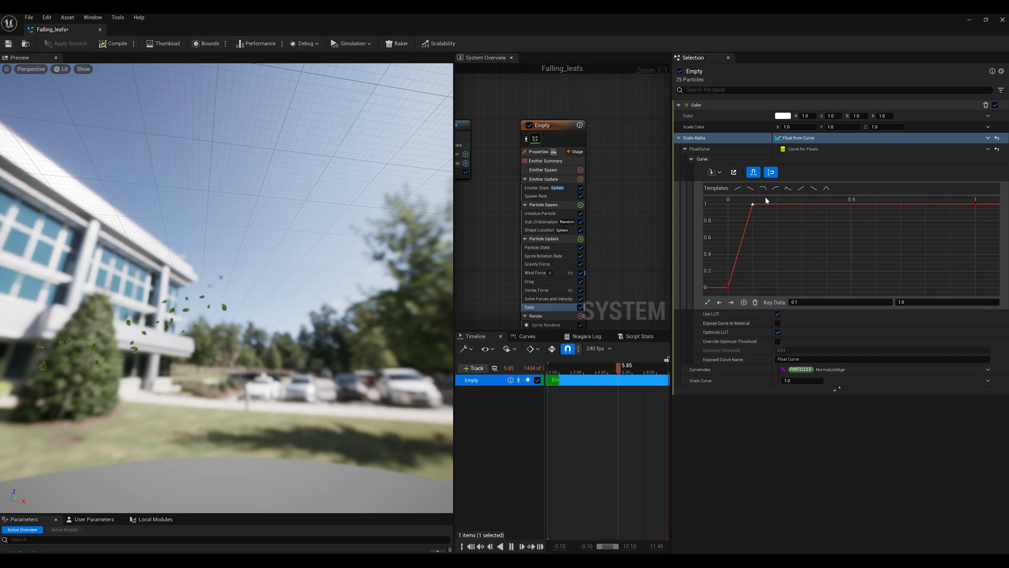
Move the falling leaves effect in the level across to the large leafy tree and raise it slightly
{"action": "left_click_drag", "start_coordinate": [640, 21], "coordinate": [650, 403]}
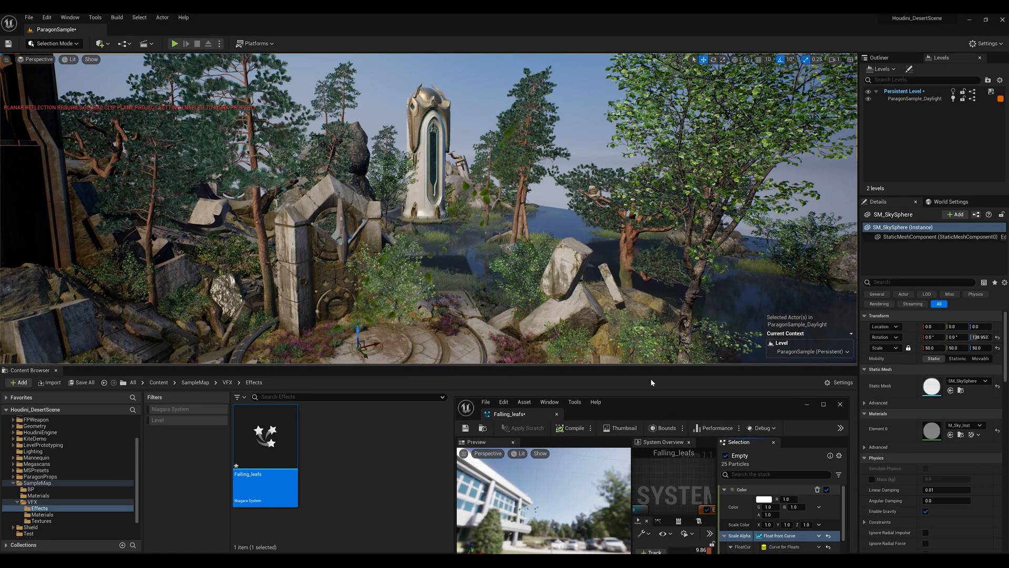
{"action": "right_click_drag", "start_coordinate": [428, 208], "coordinate": [439, 160]}
{"action": "right_click_drag", "start_coordinate": [382, 302], "coordinate": [381, 263]}
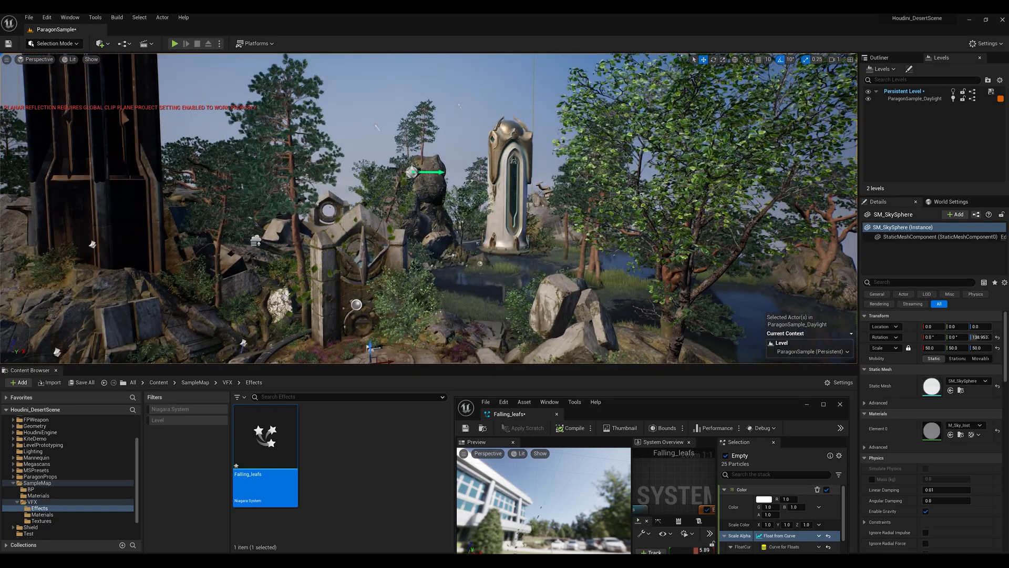
{"action": "left_click", "coordinate": [411, 172]}
{"action": "left_click_drag", "start_coordinate": [428, 172], "coordinate": [619, 172], "text": "shift"}
{"action": "left_click_drag", "start_coordinate": [412, 157], "coordinate": [412, 129], "text": "shift"}
Inspect the falling leaves around the tree in the level, then return to the Falling_leafs system
{"action": "right_click_drag", "start_coordinate": [578, 173], "coordinate": [610, 148]}
{"action": "left_click", "coordinate": [472, 248]}
{"action": "left_click", "coordinate": [673, 218]}
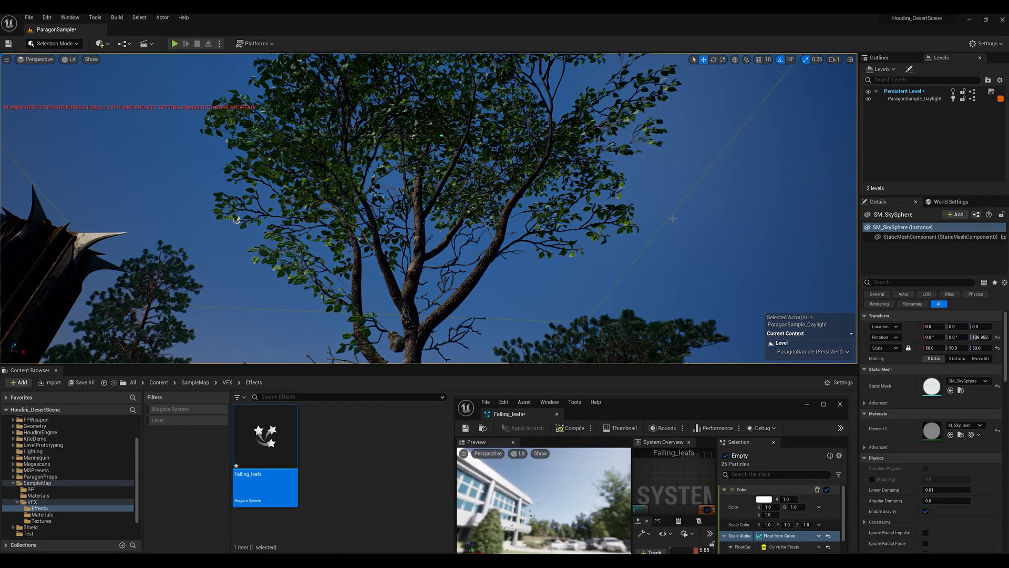
{"action": "right_click_drag", "start_coordinate": [498, 316], "coordinate": [502, 263]}
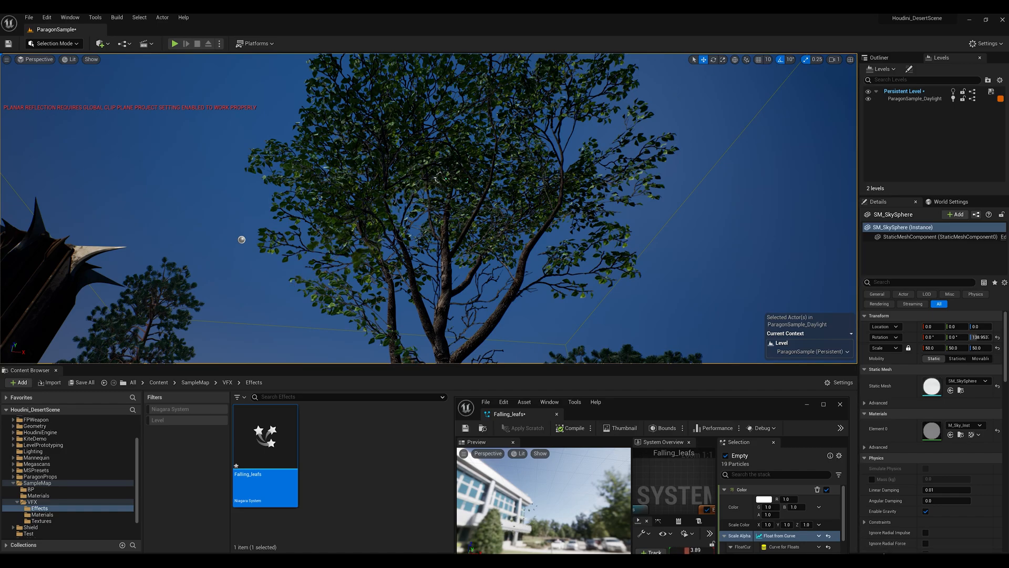
{"action": "double_click", "coordinate": [651, 401]}
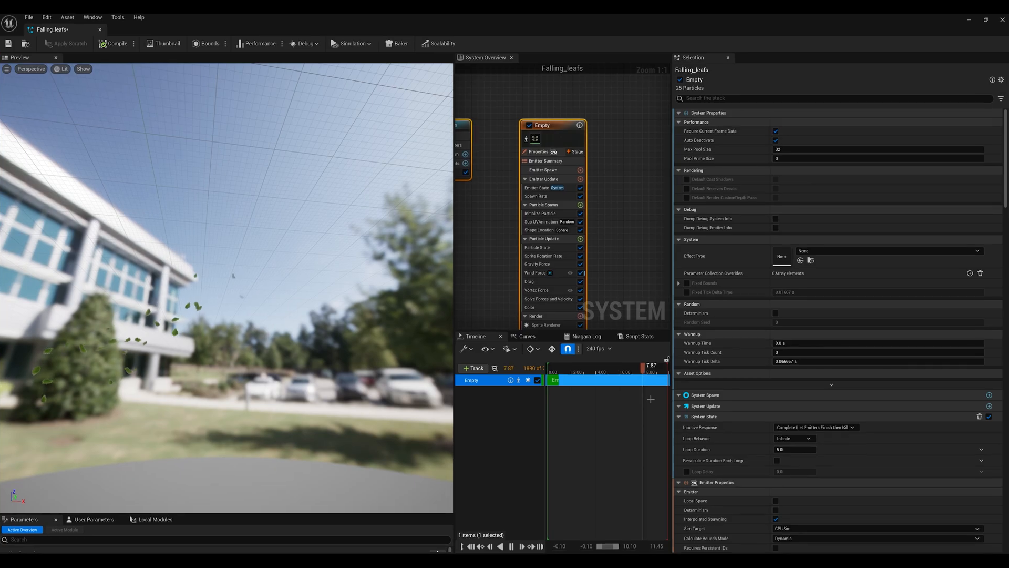
{"action": "mouse_move", "coordinate": [333, 189]}
{"action": "left_mouse_down"}
{"action": "mouse_move", "coordinate": [431, 252]}
{"action": "mouse_move", "coordinate": [333, 189]}
{"action": "left_mouse_up"}
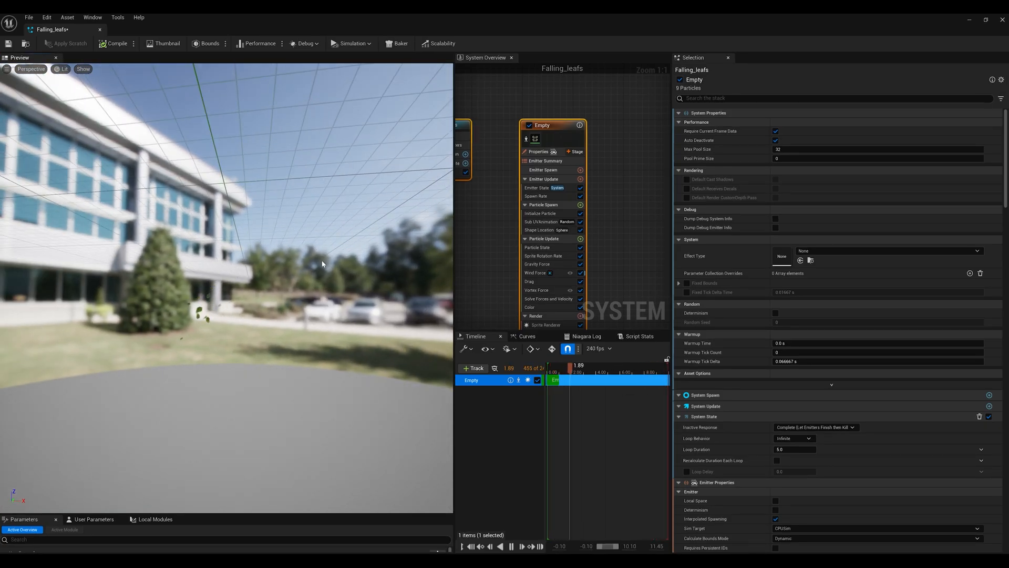
Review the Sub UVAnimation settings, check the falling leaves at the tree in the level, and reopen the Falling_leafs system
{"action": "left_click", "coordinate": [629, 227]}
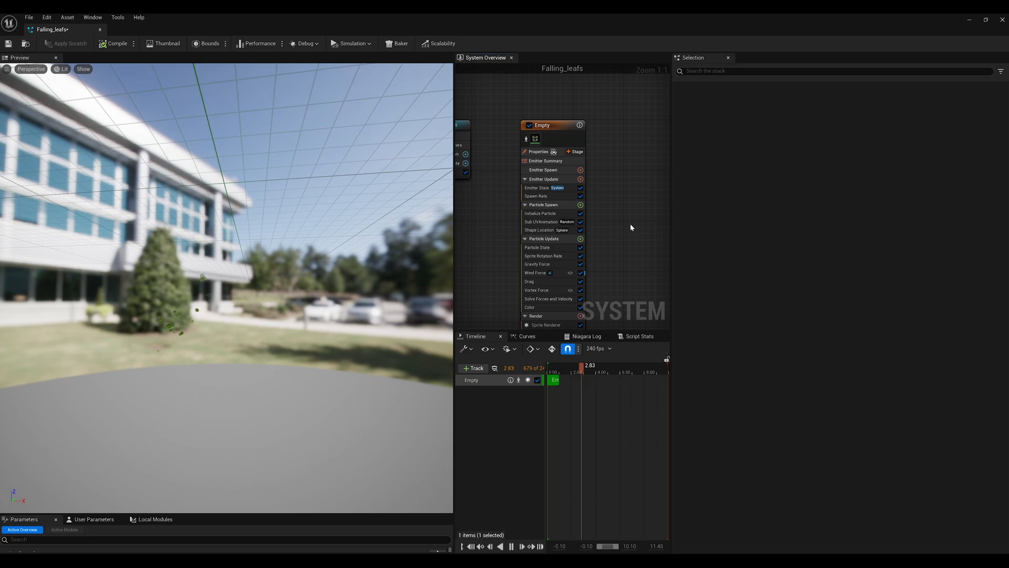
{"action": "left_click", "coordinate": [549, 222]}
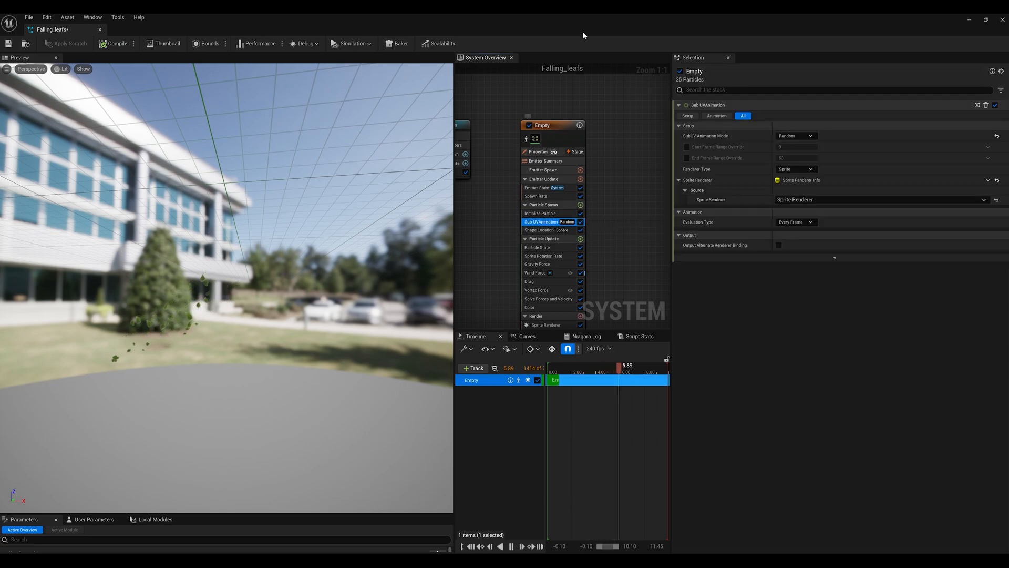
{"action": "left_click_drag", "start_coordinate": [576, 21], "coordinate": [612, 444]}
{"action": "right_click_drag", "start_coordinate": [570, 267], "coordinate": [594, 269]}
{"action": "key", "text": "s"}
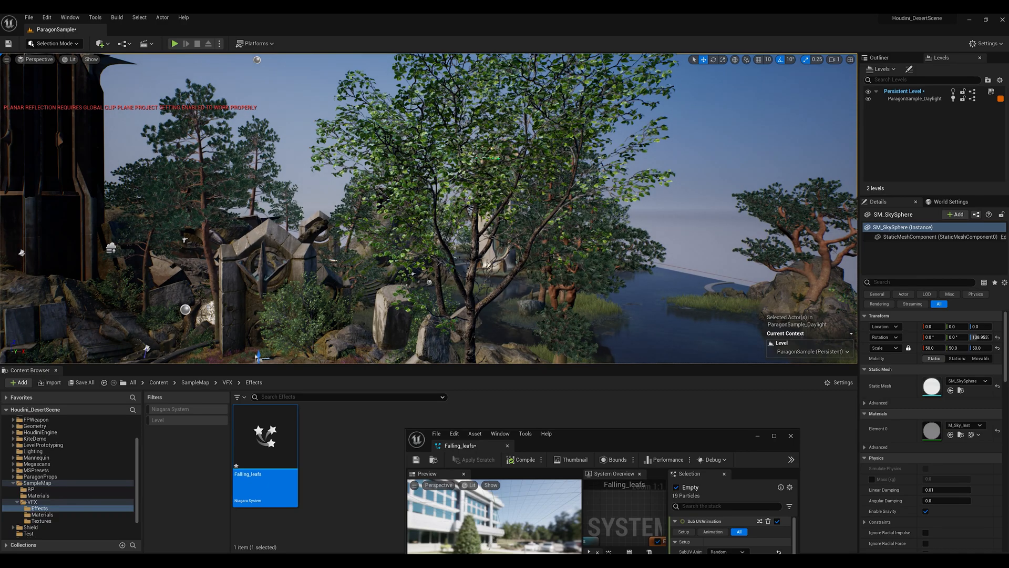
{"action": "double_click", "coordinate": [635, 443]}
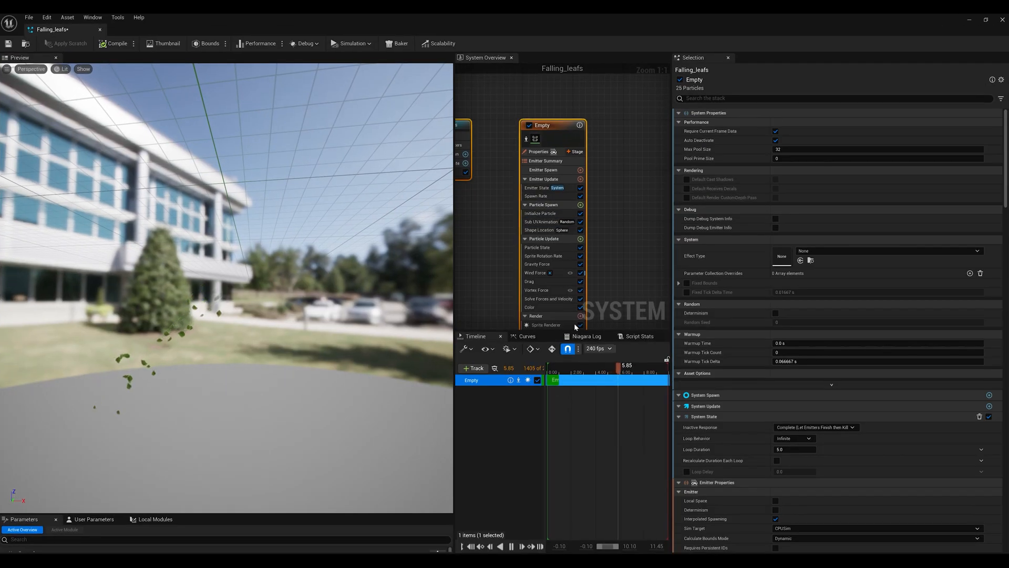
Set the emitter's Spawn Rate to 2
{"action": "left_click", "coordinate": [541, 196]}
{"action": "left_click", "coordinate": [794, 119]}
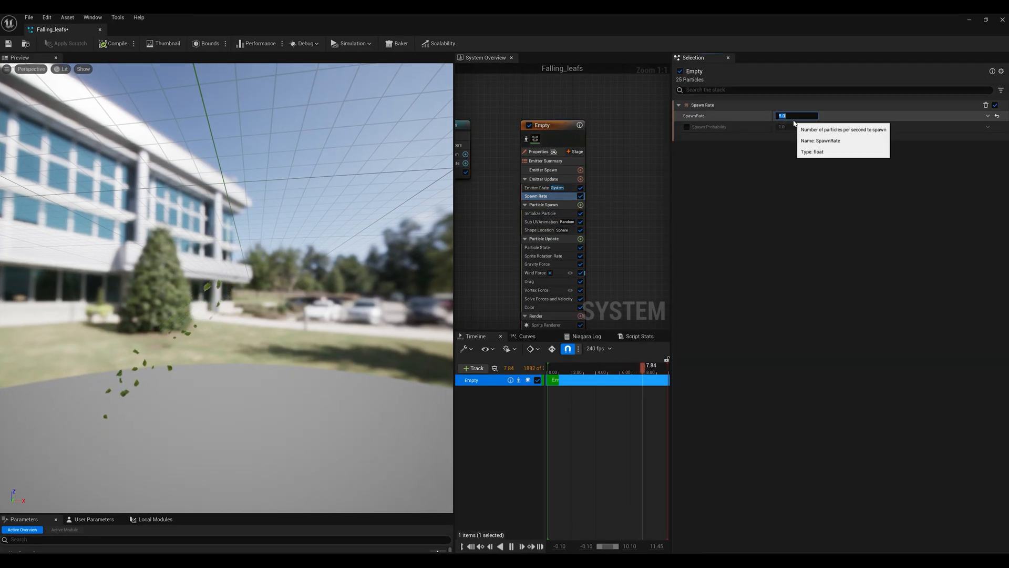
{"action": "key", "text": "Return"}
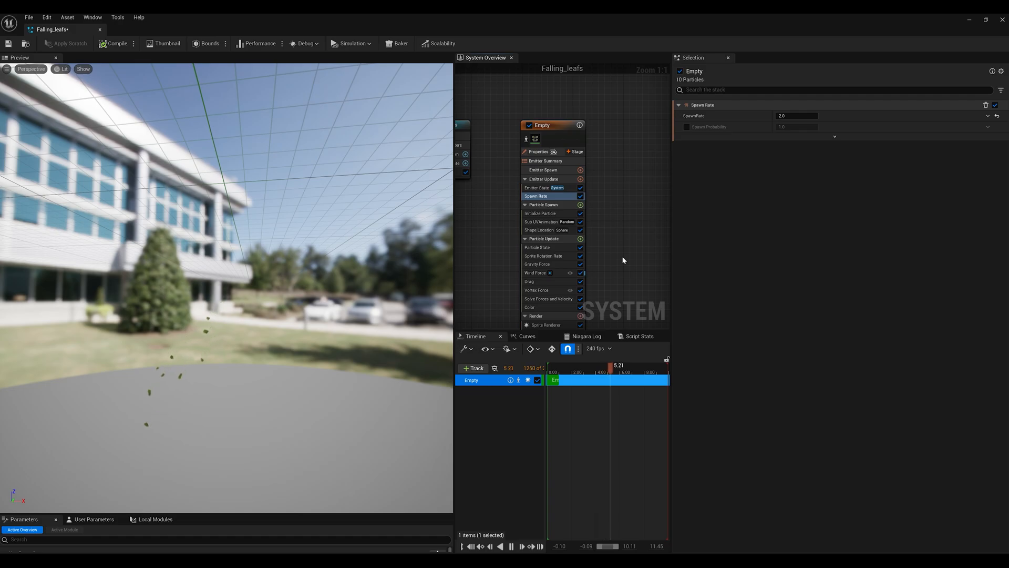
Set the emitter's Spawn Rate to 20 and check the leaves against the tree in the level
{"action": "left_click", "coordinate": [783, 116]}
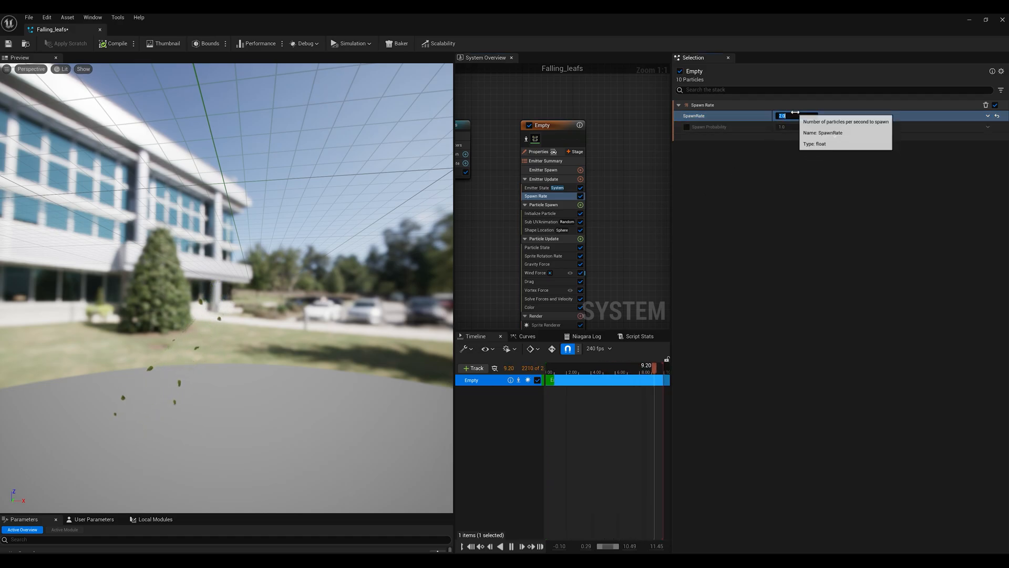
{"action": "double_click", "coordinate": [512, 24]}
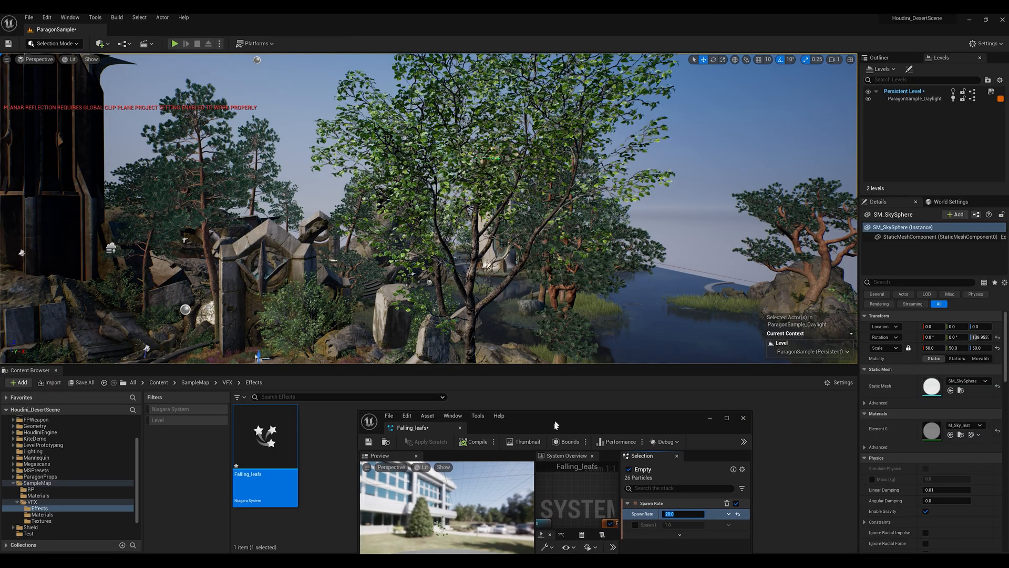
{"action": "right_click", "coordinate": [637, 258]}
{"action": "right_click_drag", "start_coordinate": [637, 258], "coordinate": [629, 175]}
{"action": "left_click", "coordinate": [629, 175]}
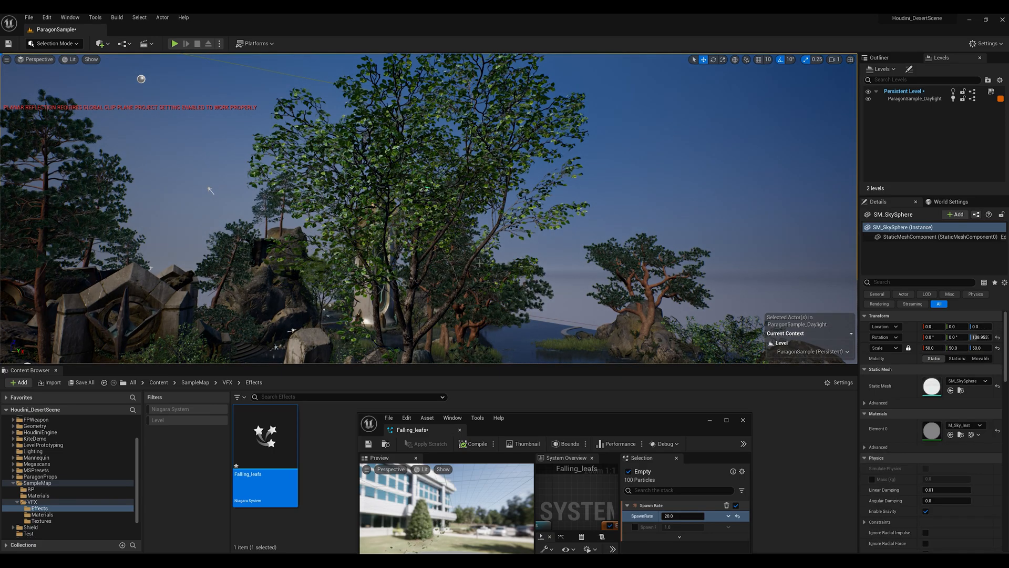
{"action": "double_click", "coordinate": [538, 416]}
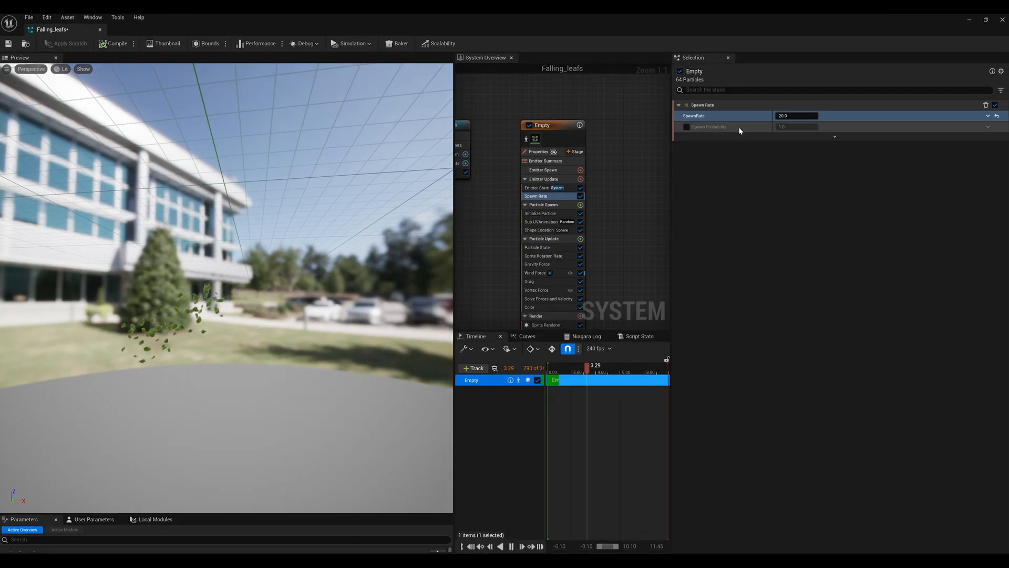
Review the Drag module's values and set the Spawn Rate back to 2
{"action": "left_click", "coordinate": [541, 282]}
{"action": "left_click", "coordinate": [798, 116]}
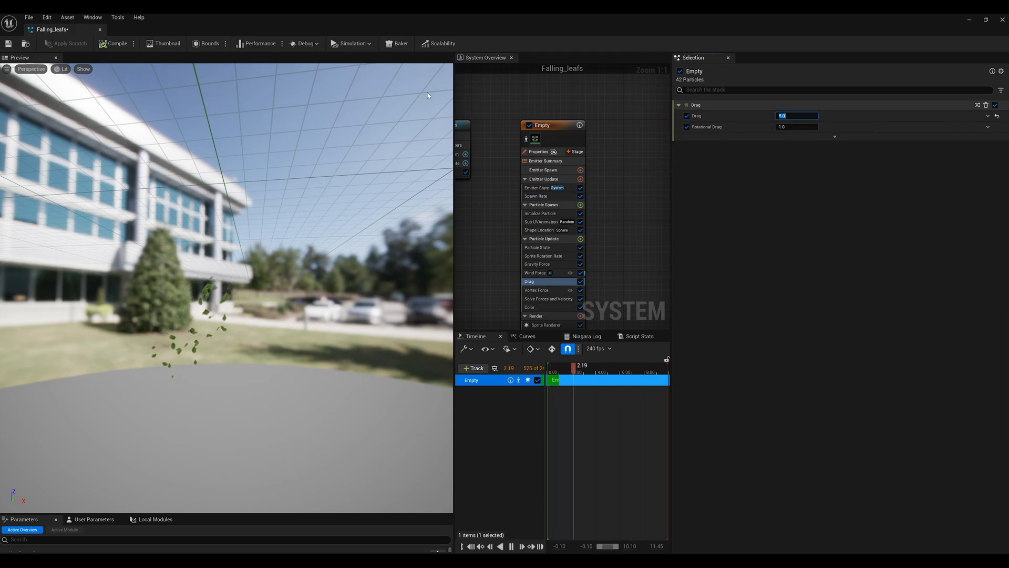
{"action": "left_click", "coordinate": [553, 198]}
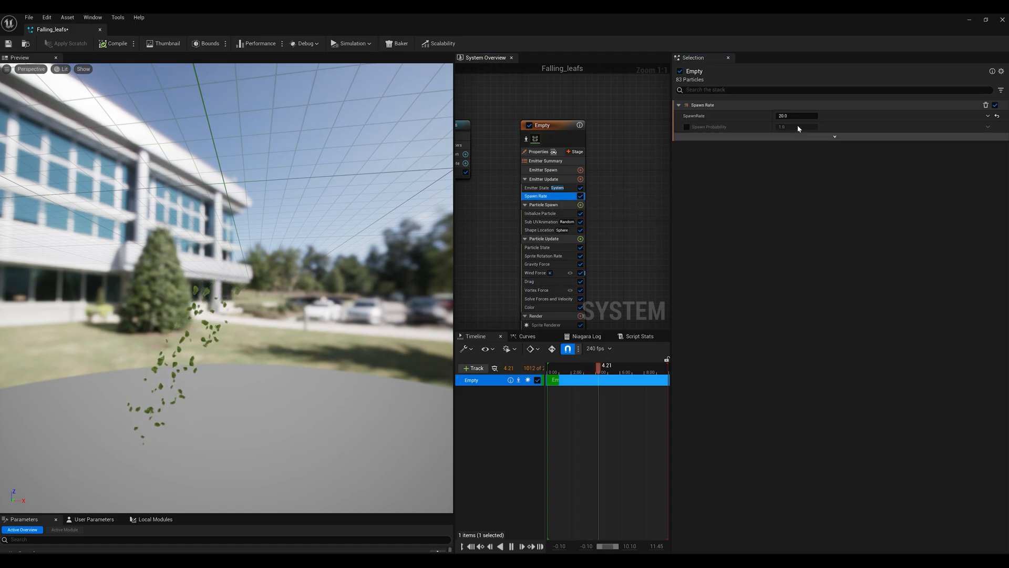
{"action": "left_click", "coordinate": [795, 116]}
{"action": "left_click", "coordinate": [640, 147]}
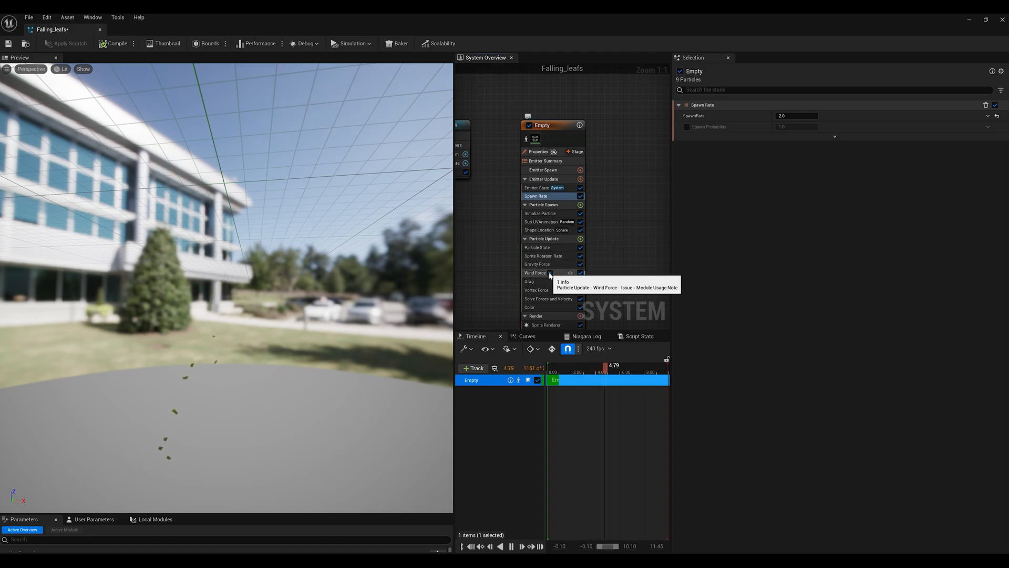
Review the Shape Location sphere radius and compare the leaf spread with the tree crown in the level
{"action": "left_click", "coordinate": [544, 230]}
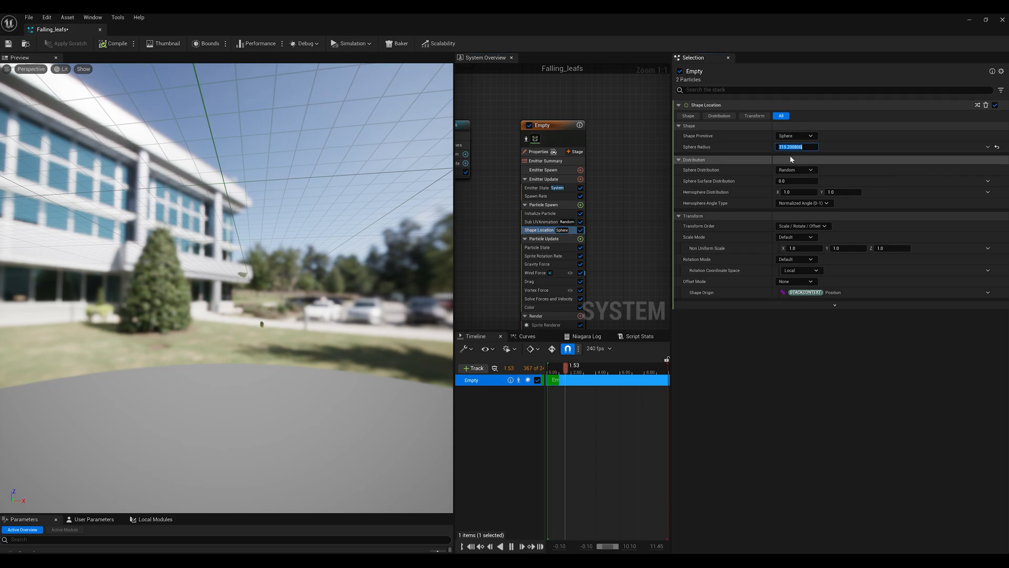
{"action": "double_click", "coordinate": [581, 24]}
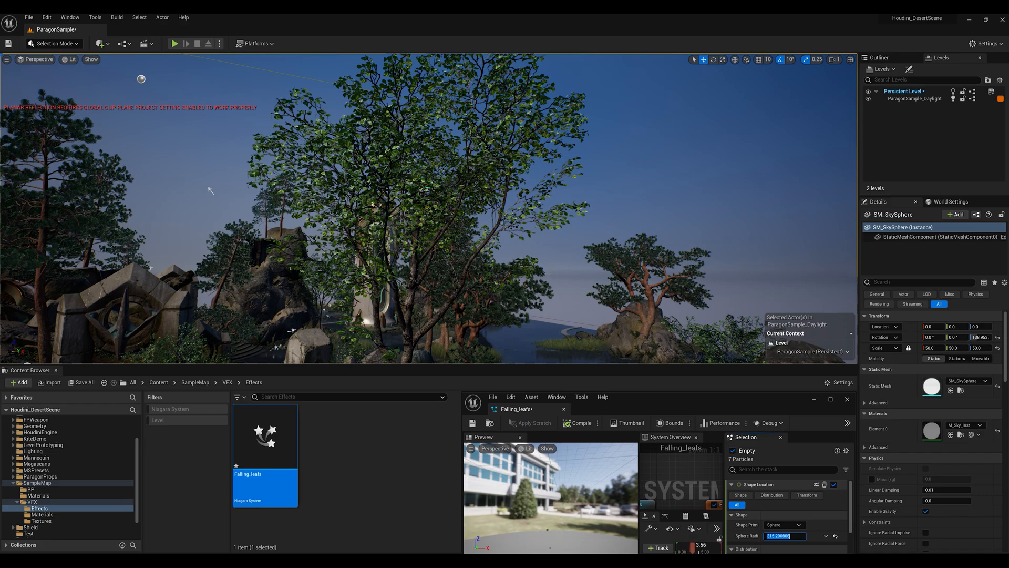
{"action": "right_click_drag", "start_coordinate": [429, 207], "coordinate": [486, 231]}
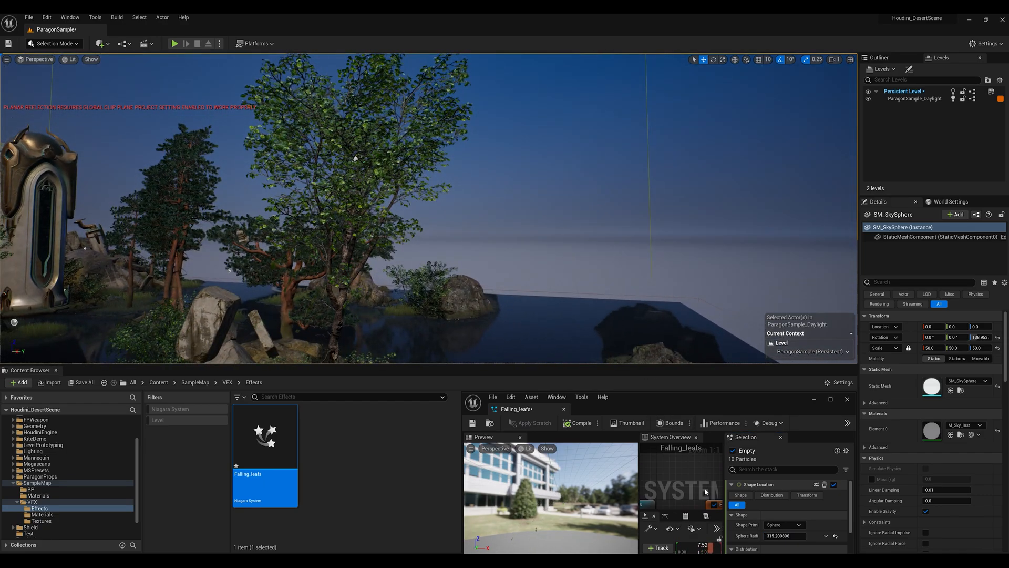
{"action": "left_click_drag", "start_coordinate": [714, 392], "coordinate": [751, 231]}
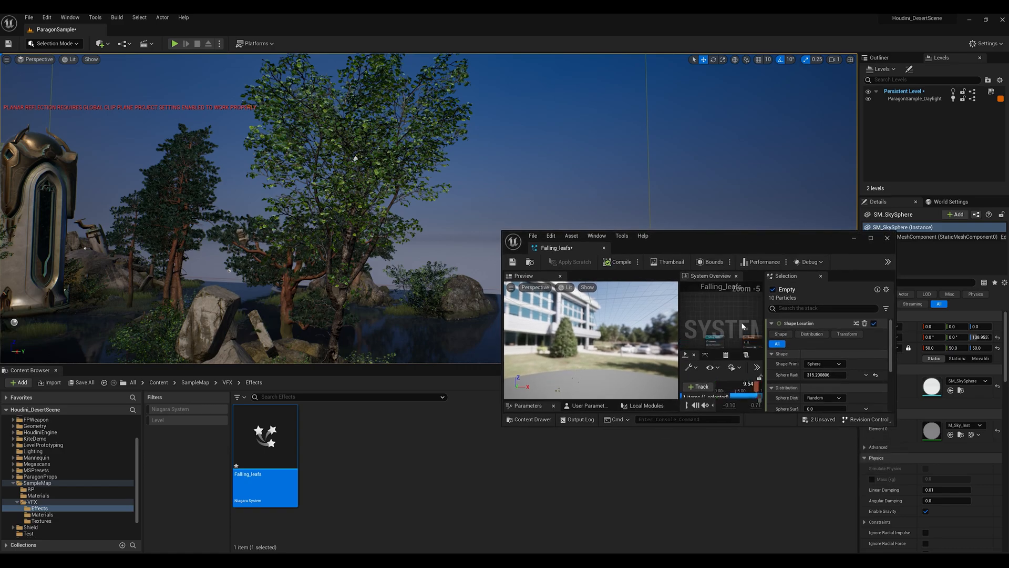
{"action": "double_click", "coordinate": [752, 242]}
Set the Spawn Rate to 500 to fill the spawn sphere and check its coverage of the tree in the level
{"action": "scroll", "coordinate": [527, 139], "scroll_direction": "up", "scroll_amount": 5}
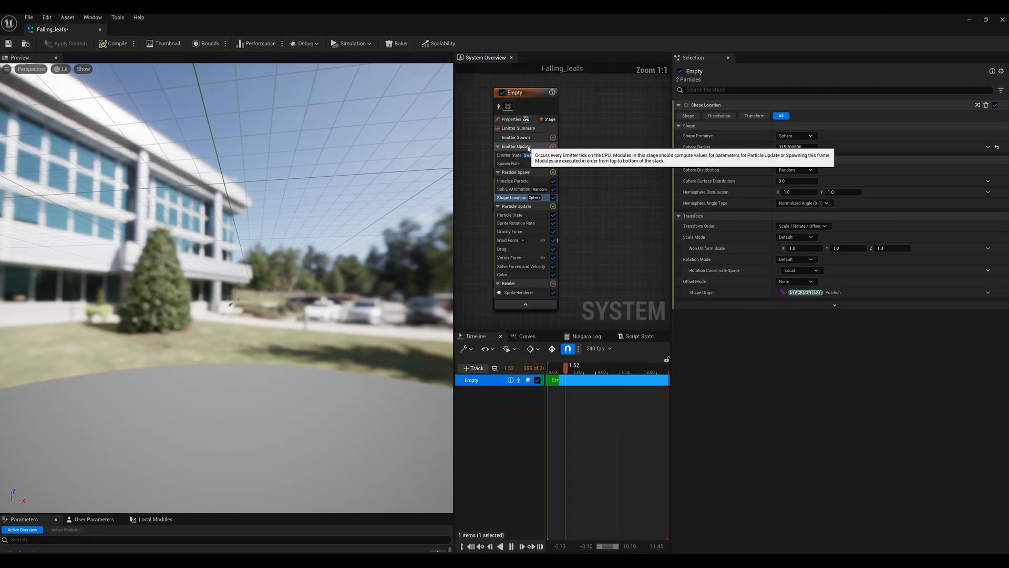
{"action": "left_click", "coordinate": [515, 164]}
{"action": "left_click", "coordinate": [796, 116]}
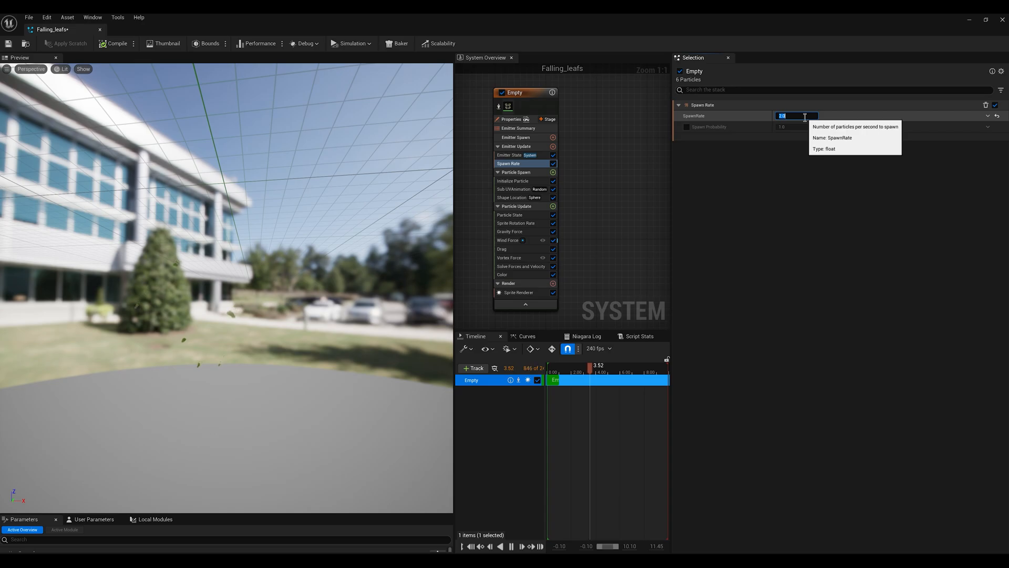
{"action": "double_click", "coordinate": [514, 23]}
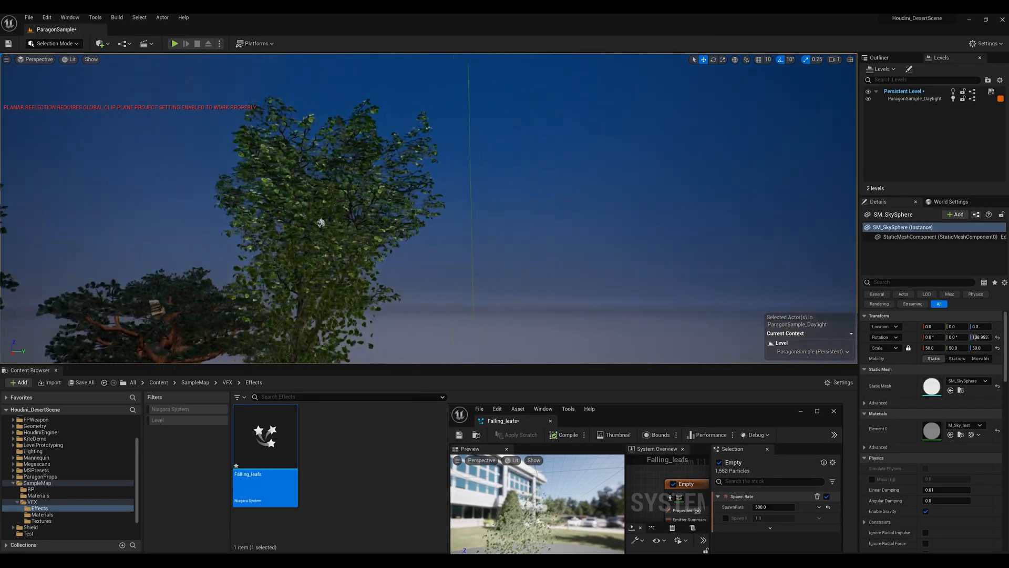
{"action": "right_click_drag", "start_coordinate": [321, 222], "coordinate": [434, 262]}
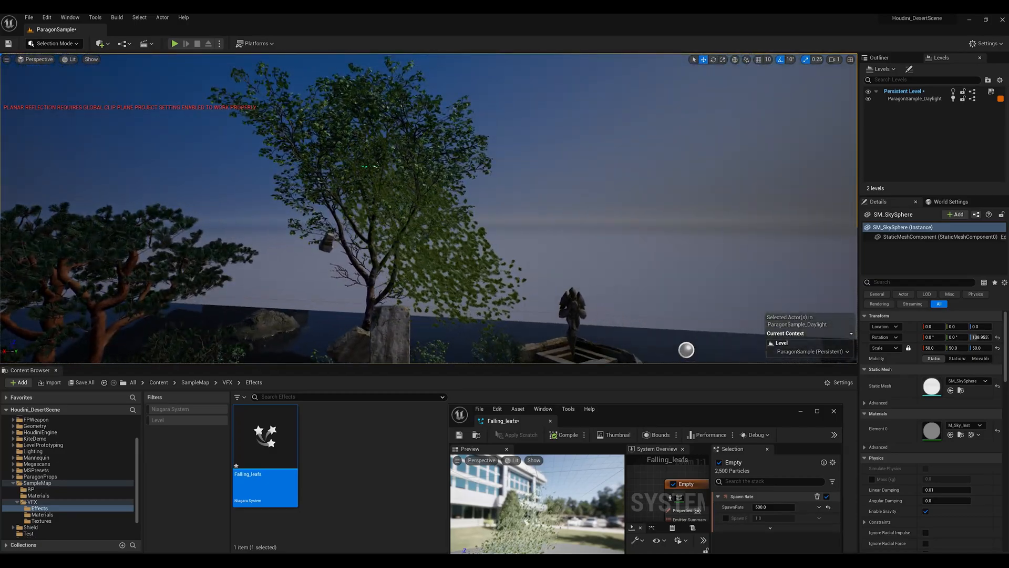
{"action": "double_click", "coordinate": [633, 413]}
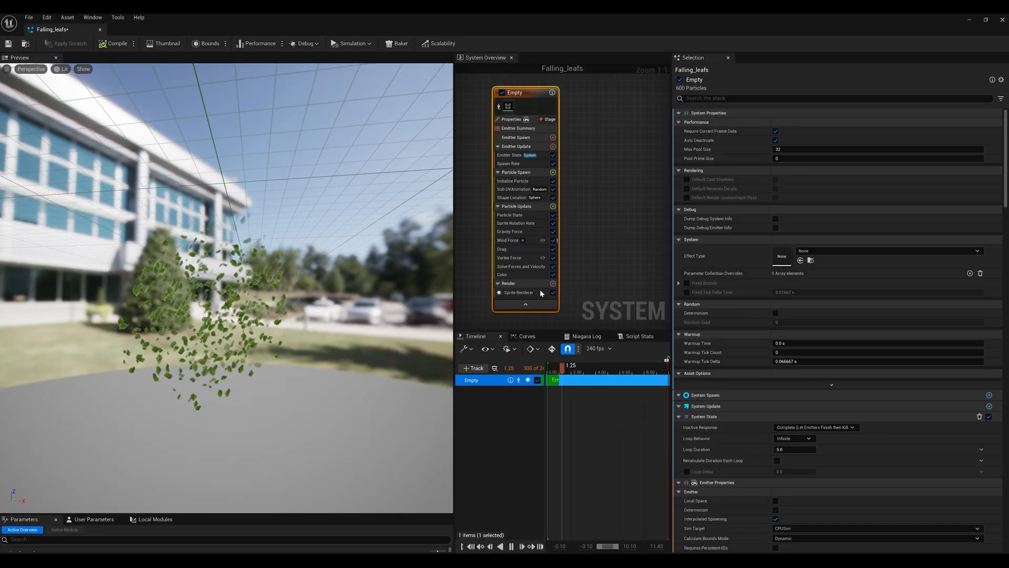
Set the Shape Location module's Sphere Radius to 500
{"action": "left_click", "coordinate": [525, 181]}
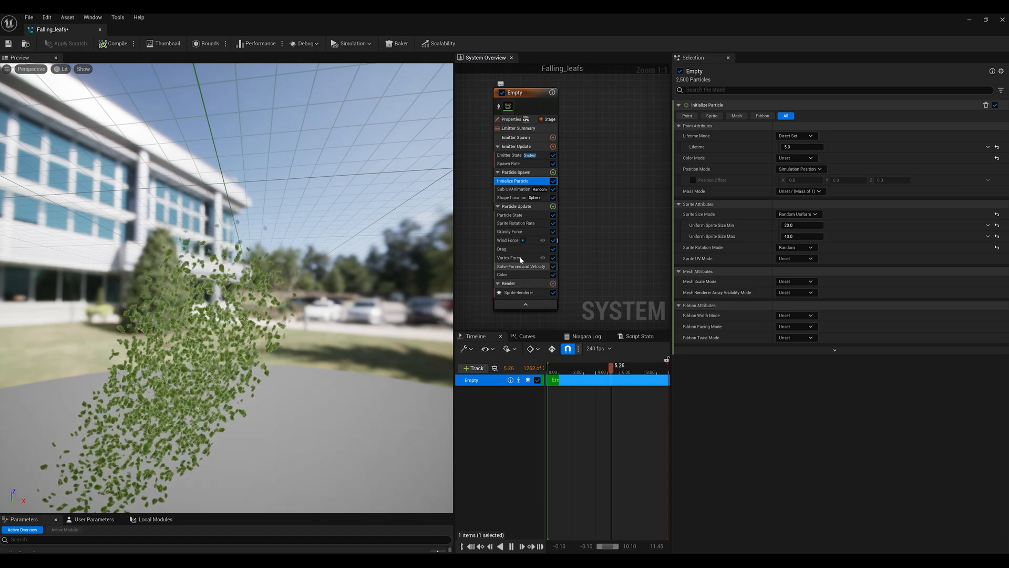
{"action": "left_click", "coordinate": [512, 197]}
{"action": "left_click", "coordinate": [796, 147]}
{"action": "type", "text": "500"}
{"action": "key", "text": "Return"}
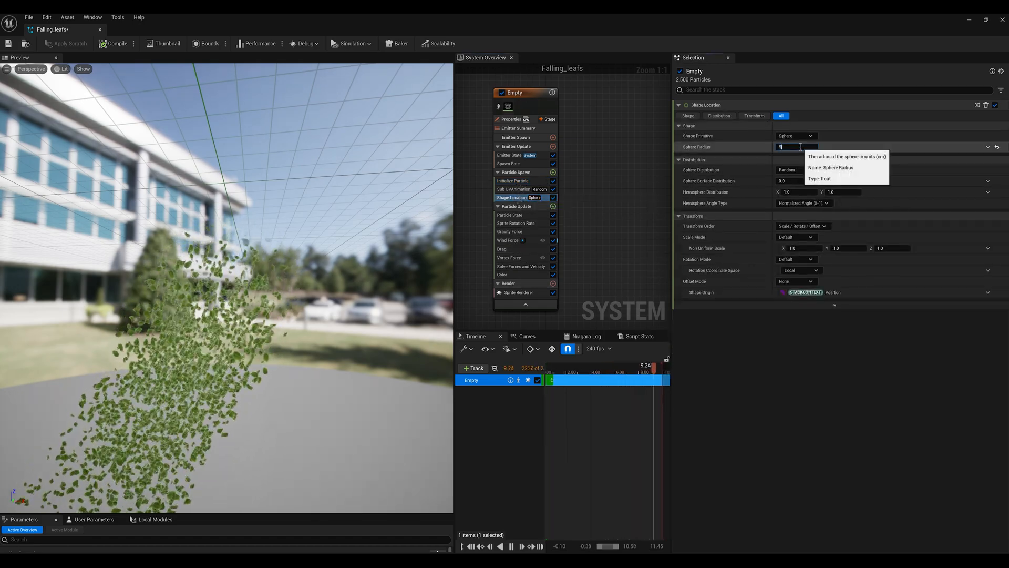
Examine from several sides of the tree how the leaf spawn sphere fits the crown, then return to the Falling_leafs system
{"action": "left_click_drag", "start_coordinate": [556, 28], "coordinate": [549, 355]}
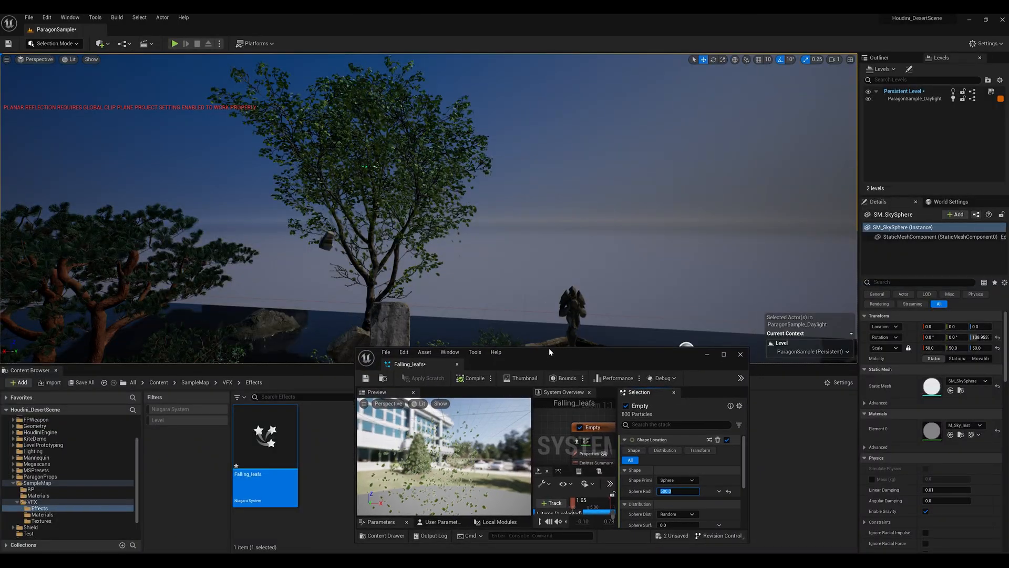
{"action": "key", "text": "w"}
{"action": "right_click_drag", "start_coordinate": [428, 208], "coordinate": [591, 197]}
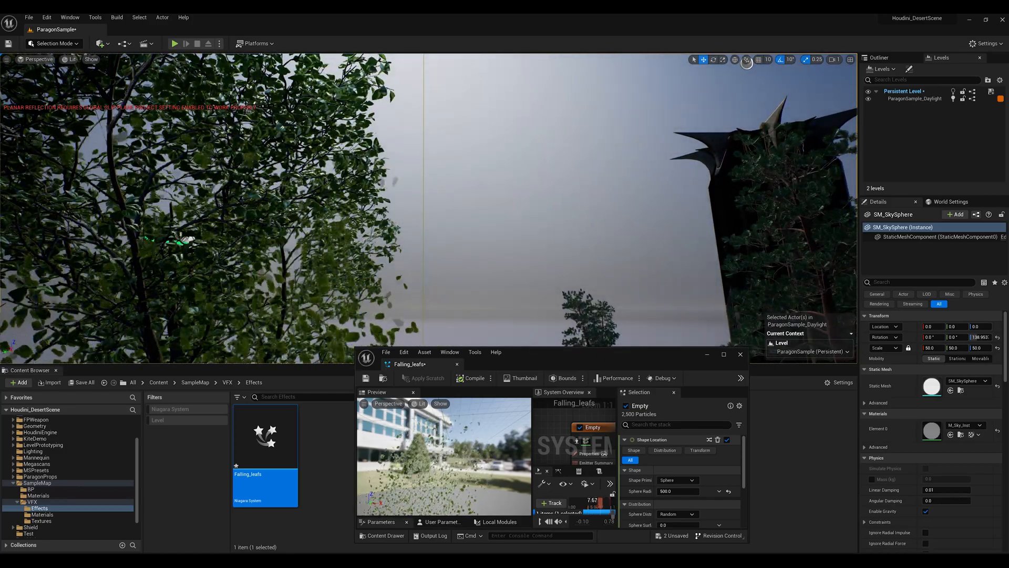
{"action": "right_click_drag", "start_coordinate": [403, 199], "coordinate": [333, 181]}
{"action": "key", "text": "a"}
{"action": "right_click_drag", "start_coordinate": [395, 178], "coordinate": [552, 260]}
{"action": "key", "text": "s"}
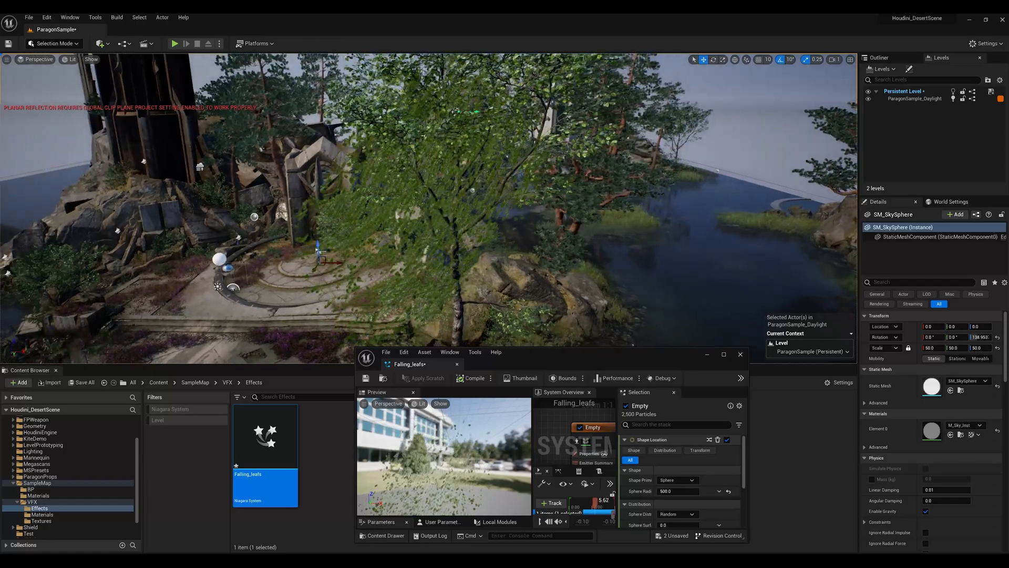
{"action": "double_click", "coordinate": [610, 355]}
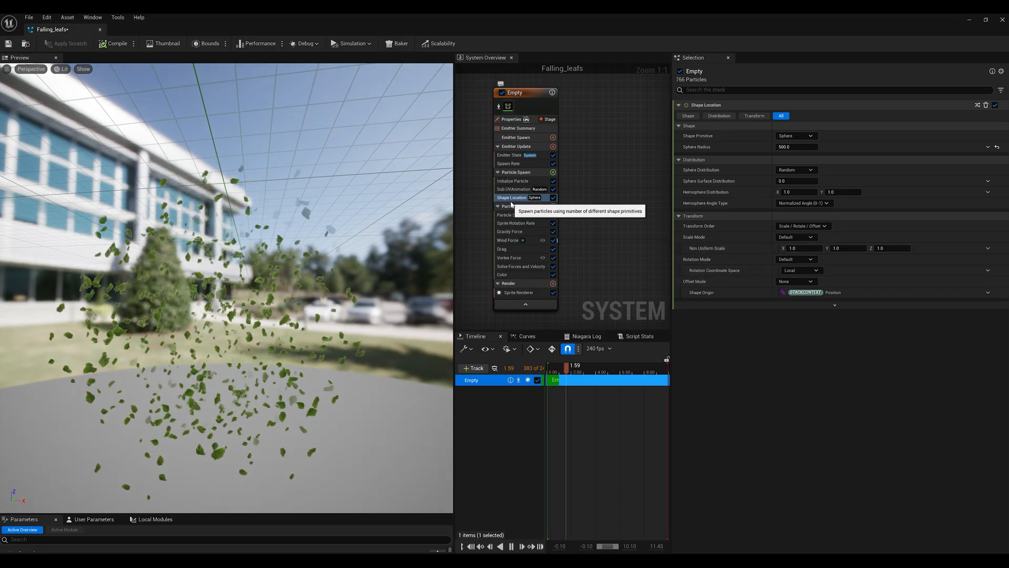
Set the Shape Location module's Sphere Radius to 402
{"action": "left_click", "coordinate": [793, 147]}
{"action": "type", "text": "400"}
{"action": "key", "text": "Return"}
{"action": "type", "text": "402"}
{"action": "key", "text": "Return"}
{"action": "scroll", "coordinate": [487, 191], "scroll_direction": "down", "scroll_amount": 1}
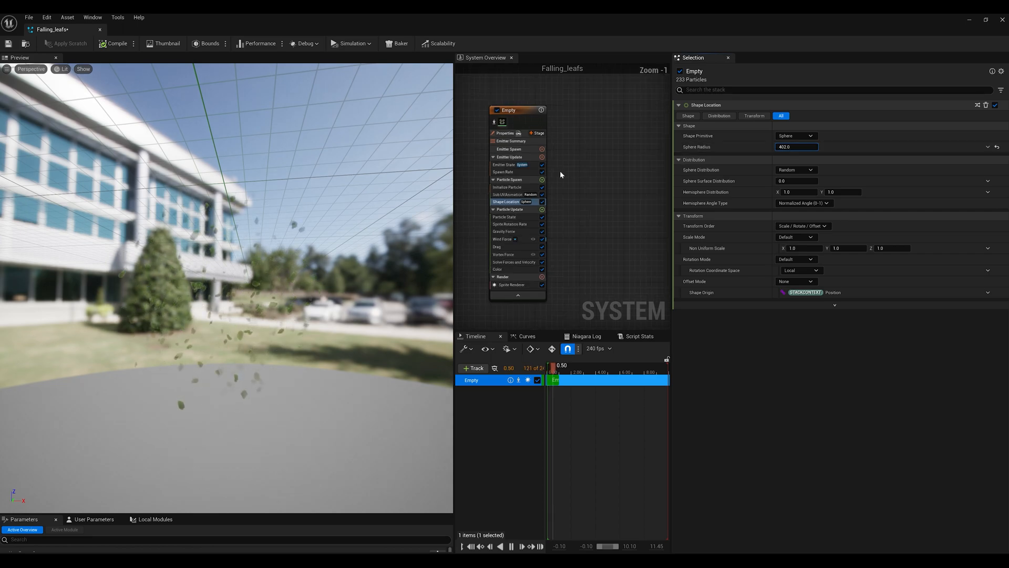
Check how the resized leaf spawn area matches the tree crown in the level, then return to the Falling_leafs system
{"action": "left_click_drag", "start_coordinate": [519, 28], "coordinate": [573, 367]}
{"action": "right_click_drag", "start_coordinate": [428, 207], "coordinate": [326, 157]}
{"action": "key", "text": "d"}
{"action": "key", "text": "w"}
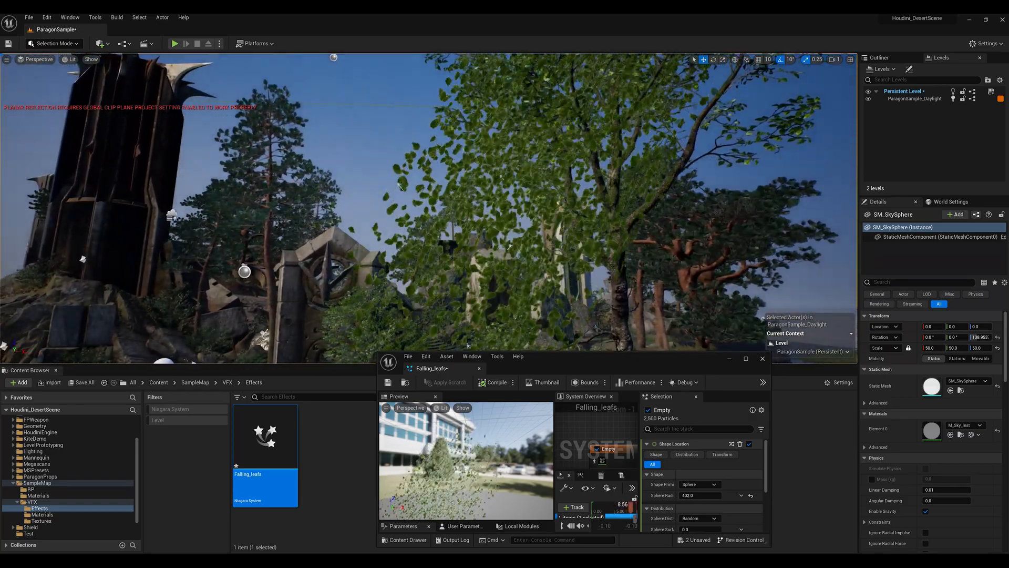
{"action": "double_click", "coordinate": [609, 364]}
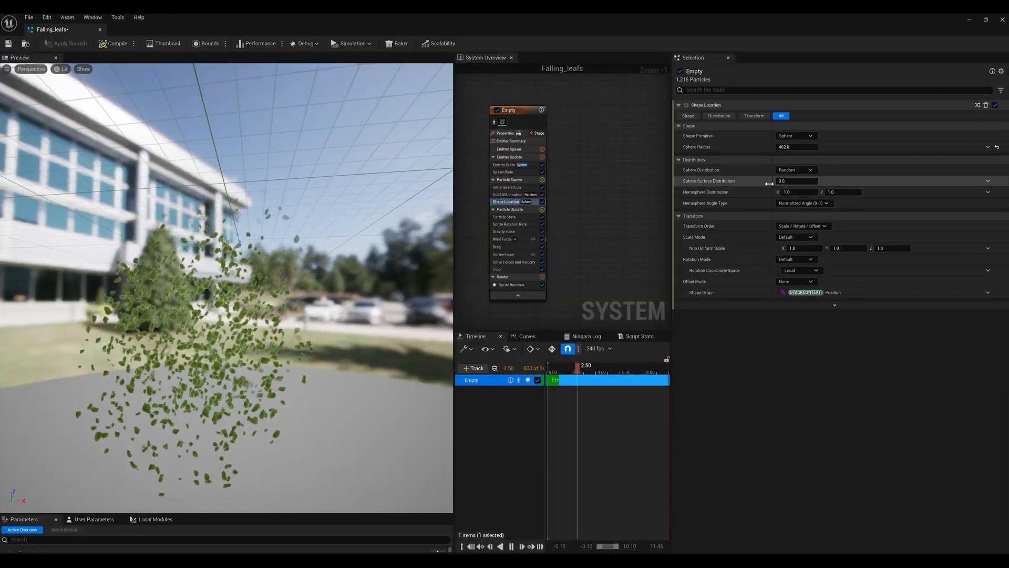
Set the particle Lifetime in Initialize Particle to 8
{"action": "left_click", "coordinate": [507, 187]}
{"action": "left_click", "coordinate": [792, 147]}
{"action": "type", "text": "8"}
{"action": "key", "text": "Return"}
Reduce the emitter's Spawn Rate to 4
{"action": "left_click", "coordinate": [502, 172]}
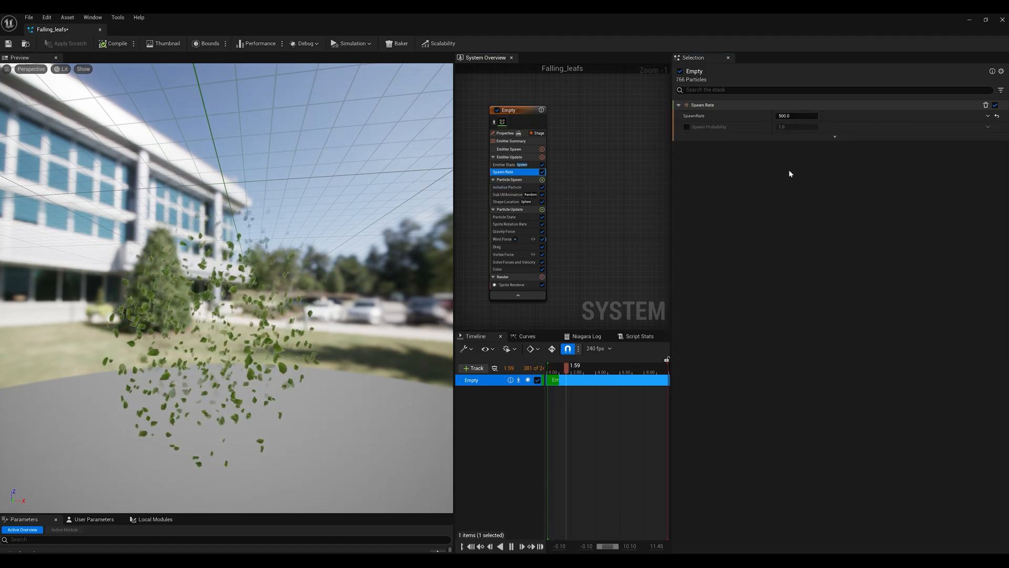
{"action": "left_click", "coordinate": [794, 116]}
{"action": "type", "text": "2"}
{"action": "key", "text": "Return"}
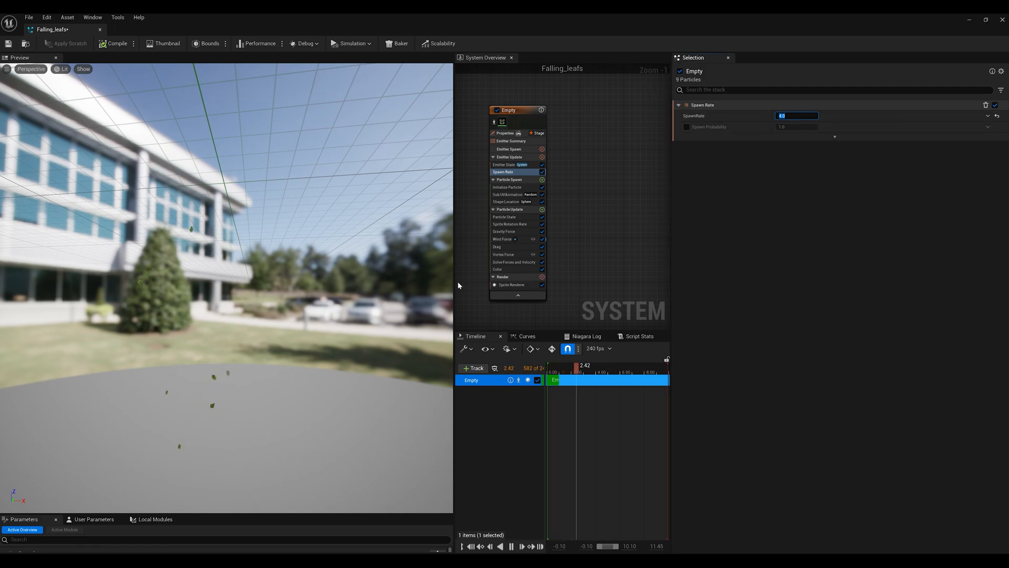
View the sparse falling leaves around the tree in the level, moving the Falling_leafs window aside and deselecting the asset
{"action": "left_click_drag", "start_coordinate": [454, 30], "coordinate": [611, 412]}
{"action": "right_click_drag", "start_coordinate": [605, 311], "coordinate": [730, 281]}
{"action": "right_click_drag", "start_coordinate": [428, 208], "coordinate": [604, 310]}
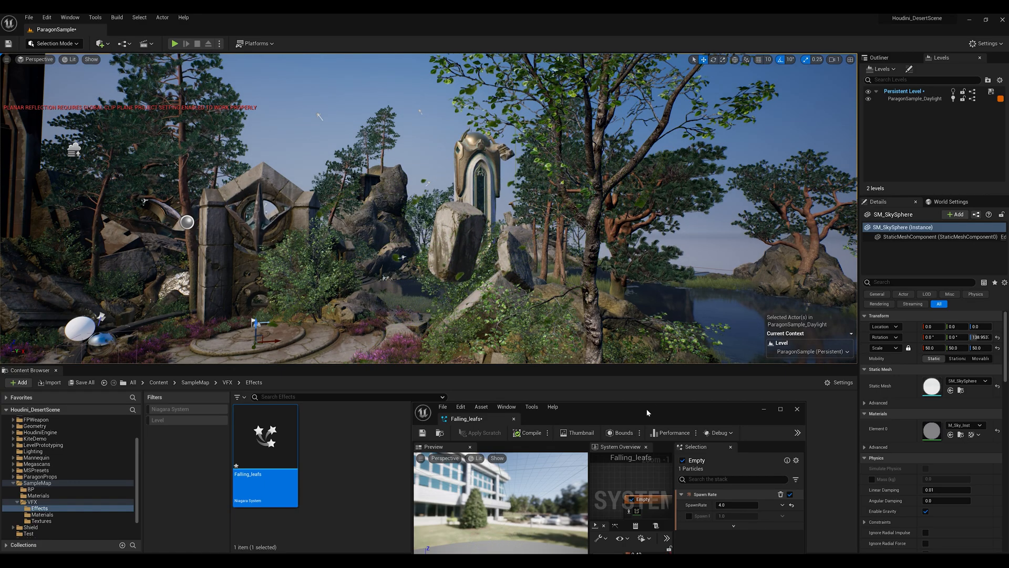
{"action": "left_click_drag", "start_coordinate": [647, 413], "coordinate": [817, 277]}
{"action": "left_click", "coordinate": [465, 463]}
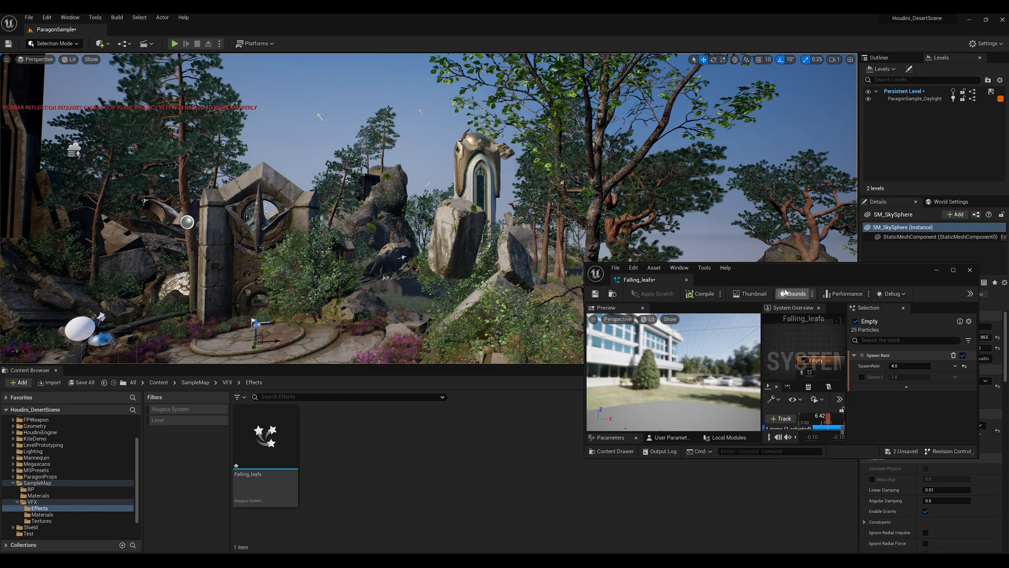
Select the Falling_leafs effect in the tree crown and move it higher, keeping its editor window out of the way
{"action": "left_click_drag", "start_coordinate": [811, 272], "coordinate": [750, 351]}
{"action": "right_click_drag", "start_coordinate": [428, 208], "coordinate": [368, 187]}
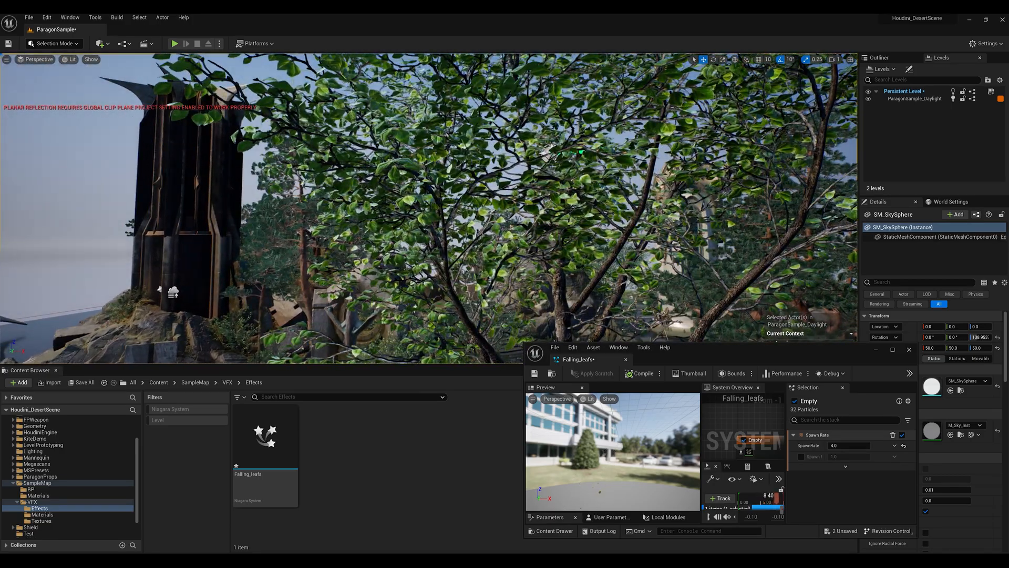
{"action": "left_click", "coordinate": [548, 149]}
{"action": "left_click", "coordinate": [549, 149]}
{"action": "mouse_move", "coordinate": [541, 151]}
{"action": "right_mouse_down"}
{"action": "mouse_move", "coordinate": [578, 157]}
{"action": "mouse_move", "coordinate": [546, 163]}
{"action": "mouse_move", "coordinate": [557, 161]}
{"action": "right_mouse_up"}
{"action": "left_click_drag", "start_coordinate": [533, 119], "coordinate": [532, 95], "text": "shift"}
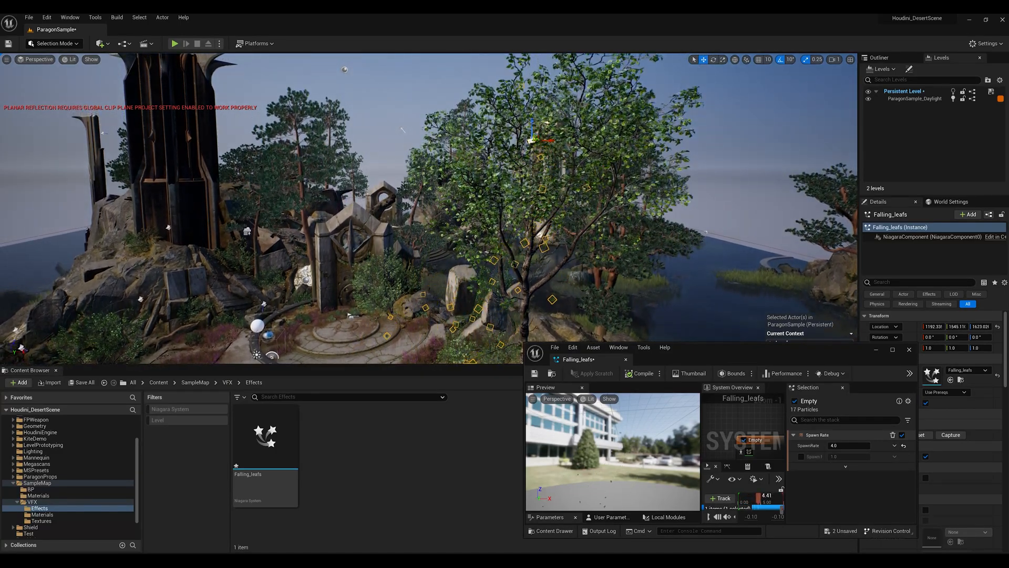
Examine the leaves falling from the raised effect around the tree from several angles, with the effect deselected
{"action": "left_click_drag", "start_coordinate": [736, 359], "coordinate": [618, 415]}
{"action": "right_click_drag", "start_coordinate": [403, 130], "coordinate": [528, 137]}
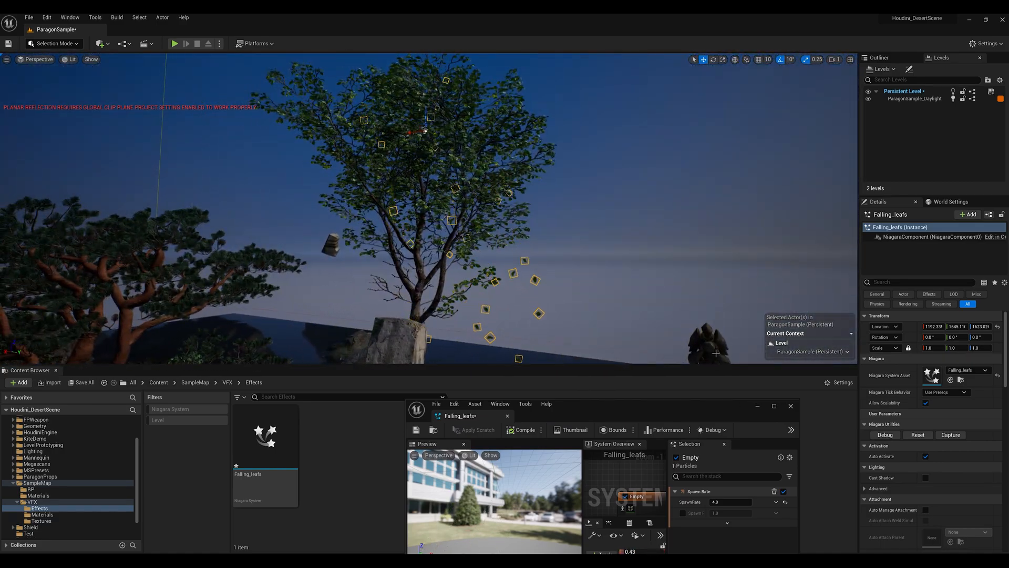
{"action": "left_click", "coordinate": [666, 266]}
{"action": "right_click_drag", "start_coordinate": [668, 268], "coordinate": [416, 255]}
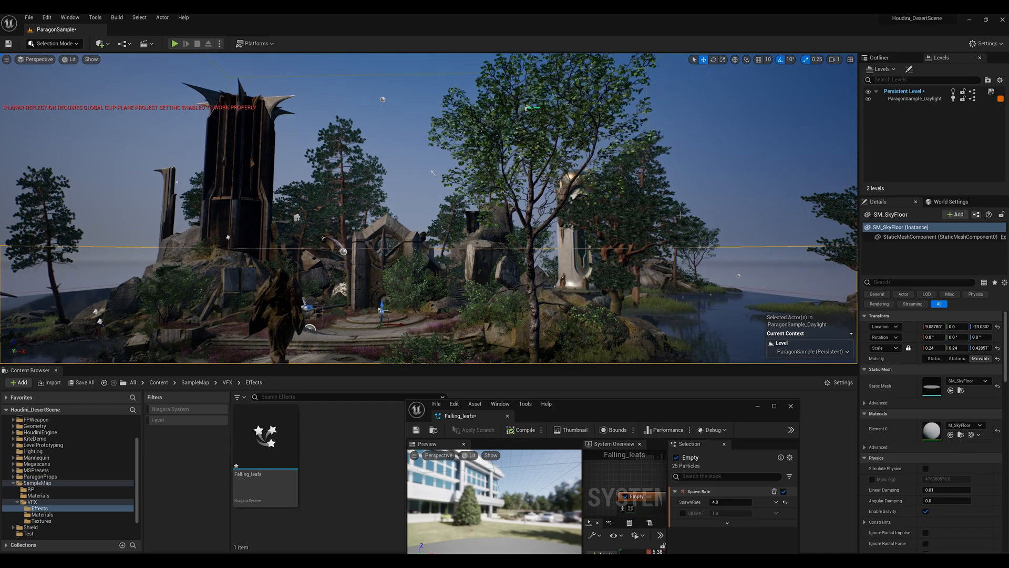
{"action": "left_click", "coordinate": [746, 159]}
{"action": "right_click_drag", "start_coordinate": [745, 158], "coordinate": [664, 121]}
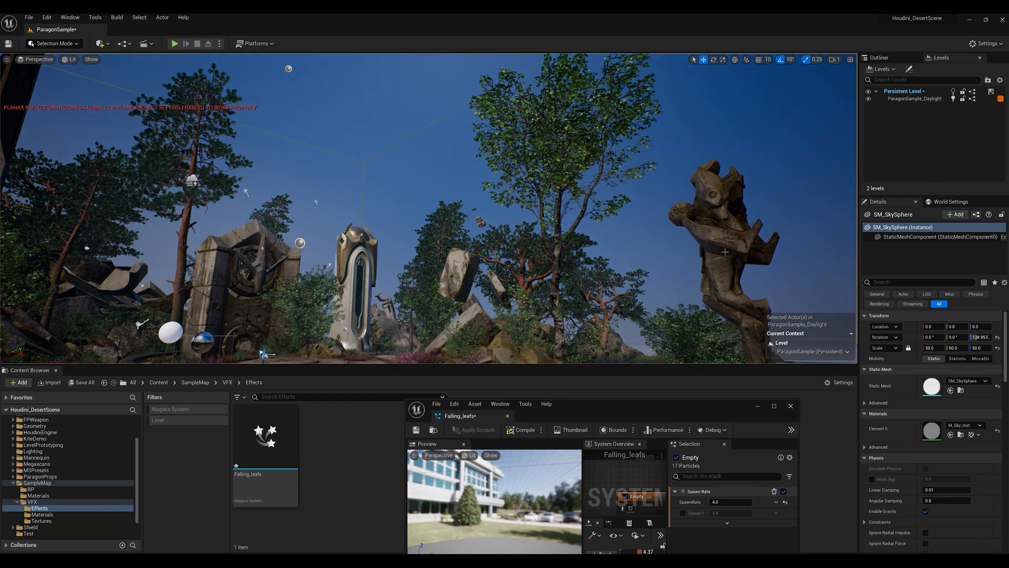
{"action": "left_click_drag", "start_coordinate": [612, 414], "coordinate": [669, 430]}
{"action": "right_click_drag", "start_coordinate": [582, 280], "coordinate": [529, 265]}
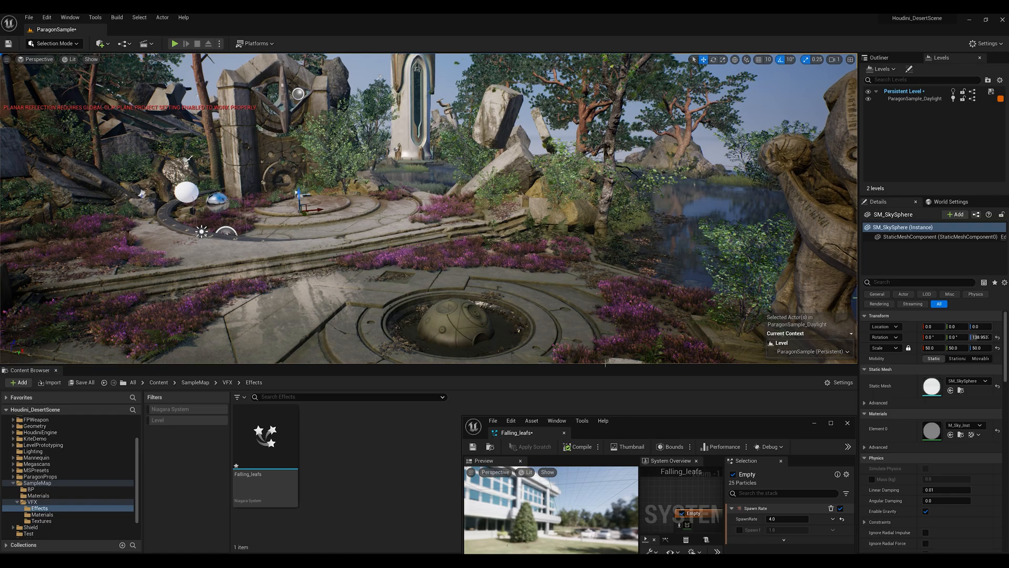
Minimize the Falling_leafs window and view the falling leaves around the tree in the full-screen level viewport
{"action": "left_click", "coordinate": [814, 422]}
{"action": "right_click_drag", "start_coordinate": [525, 275], "coordinate": [554, 274]}
{"action": "key", "text": "F11"}
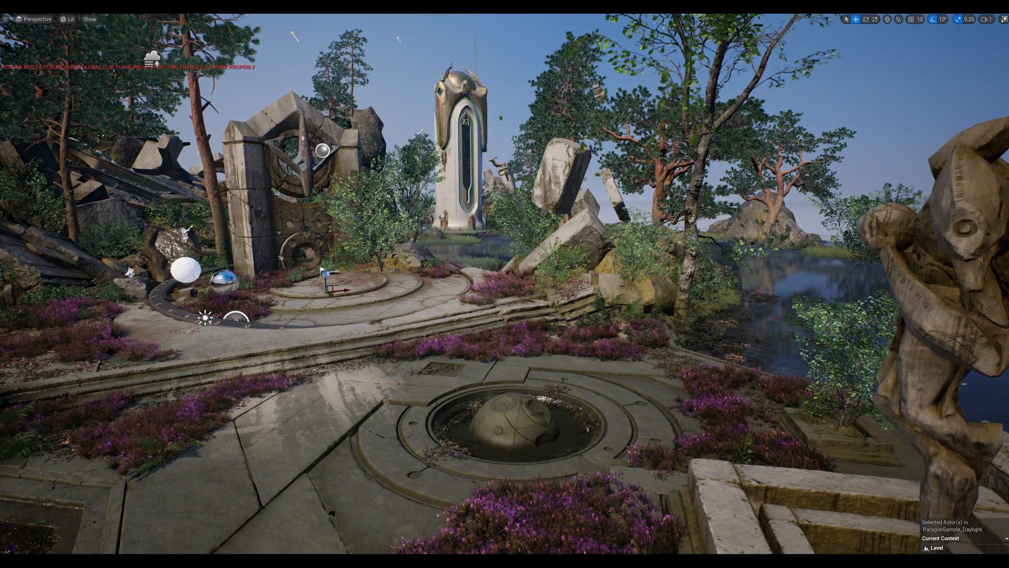
{"action": "right_click_drag", "start_coordinate": [698, 179], "coordinate": [717, 150]}
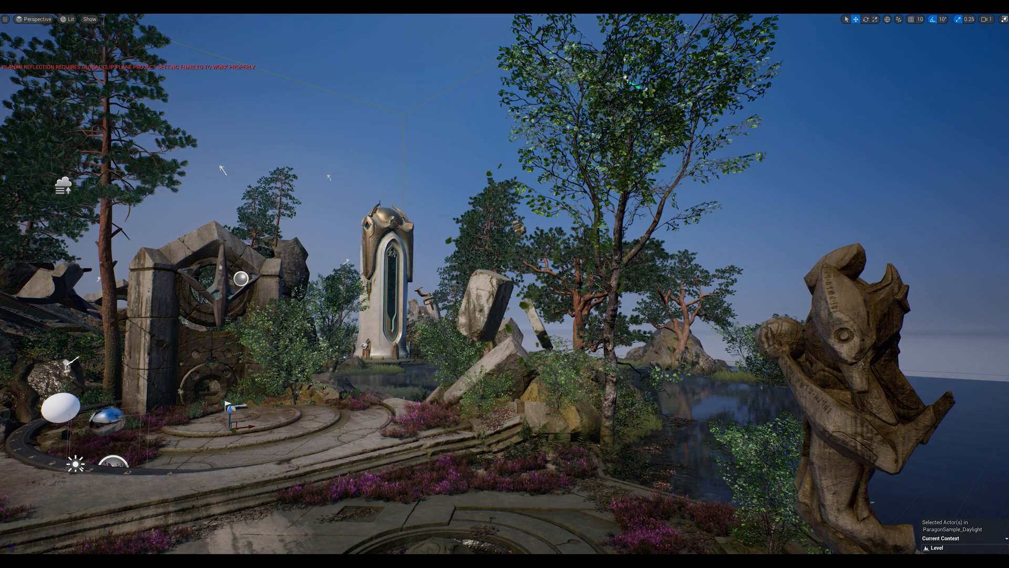